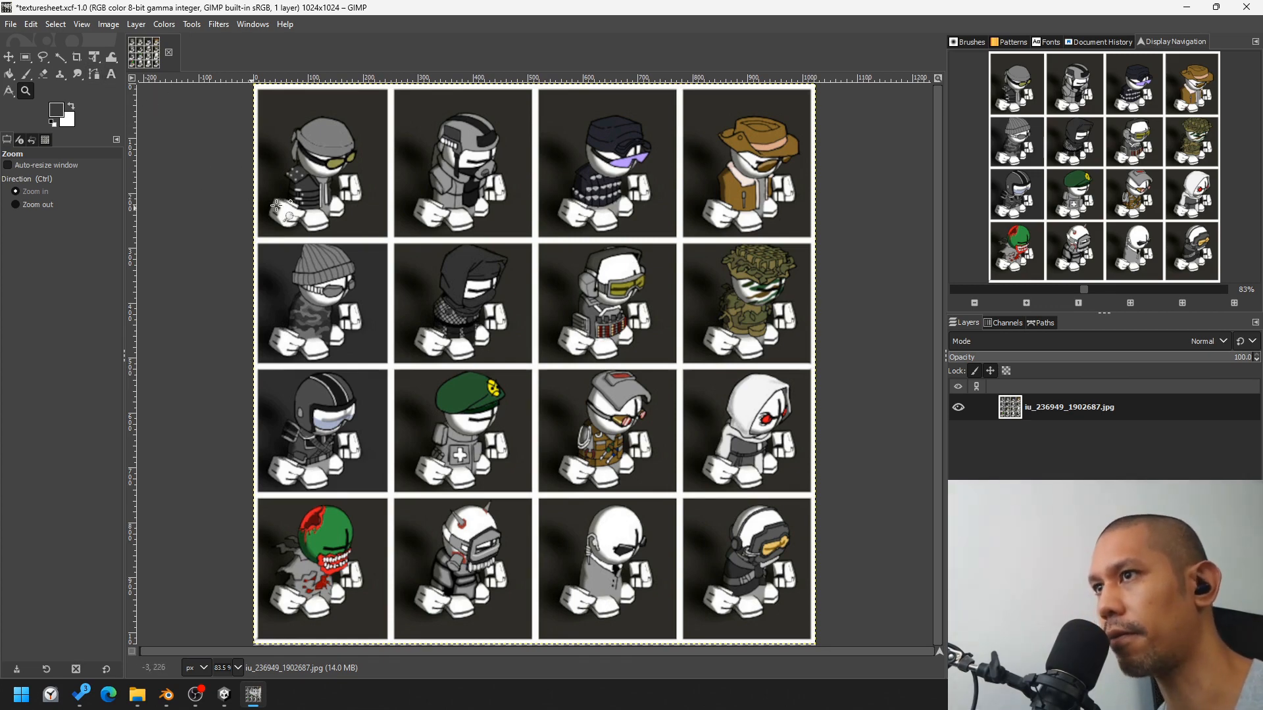
Step: Display the grid over the texture sheet and add a new transparent 1024 × 1024 px layer above the character image
{"action": "left_click", "coordinate": [84, 29]}
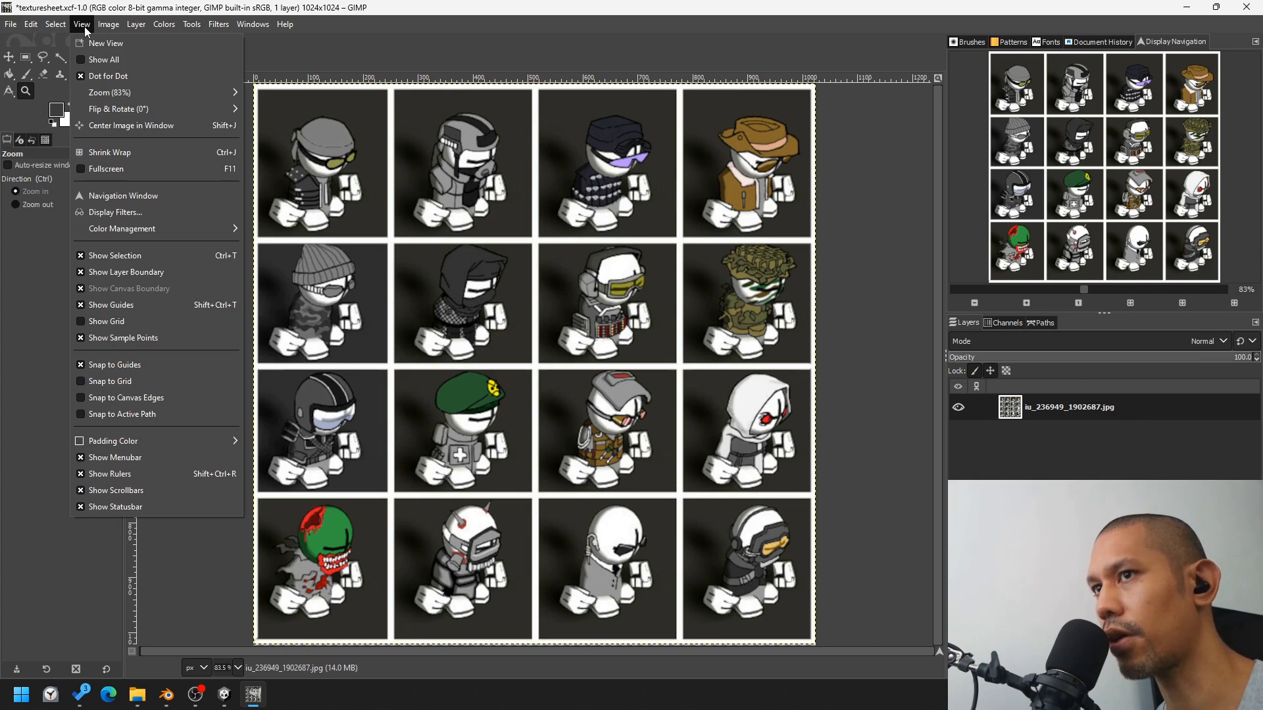
{"action": "left_click", "coordinate": [139, 326]}
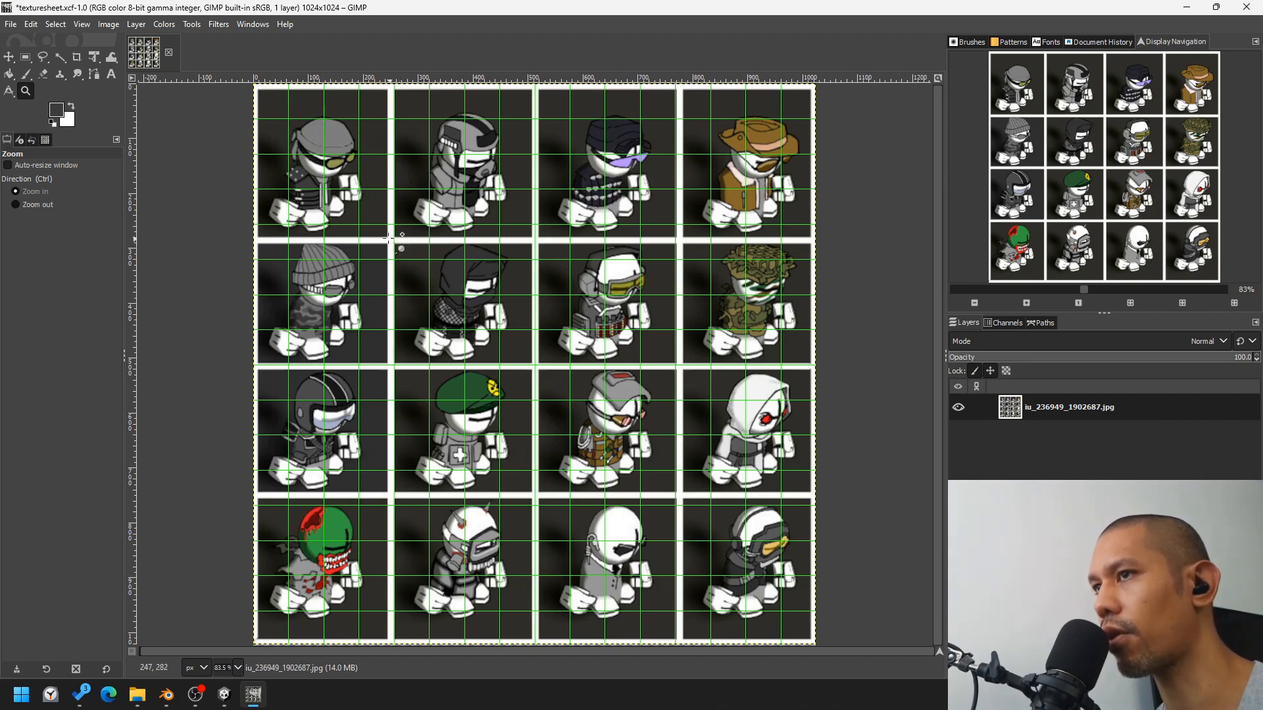
{"action": "left_click_drag", "start_coordinate": [390, 245], "coordinate": [258, 83]}
{"action": "key", "text": "r"}
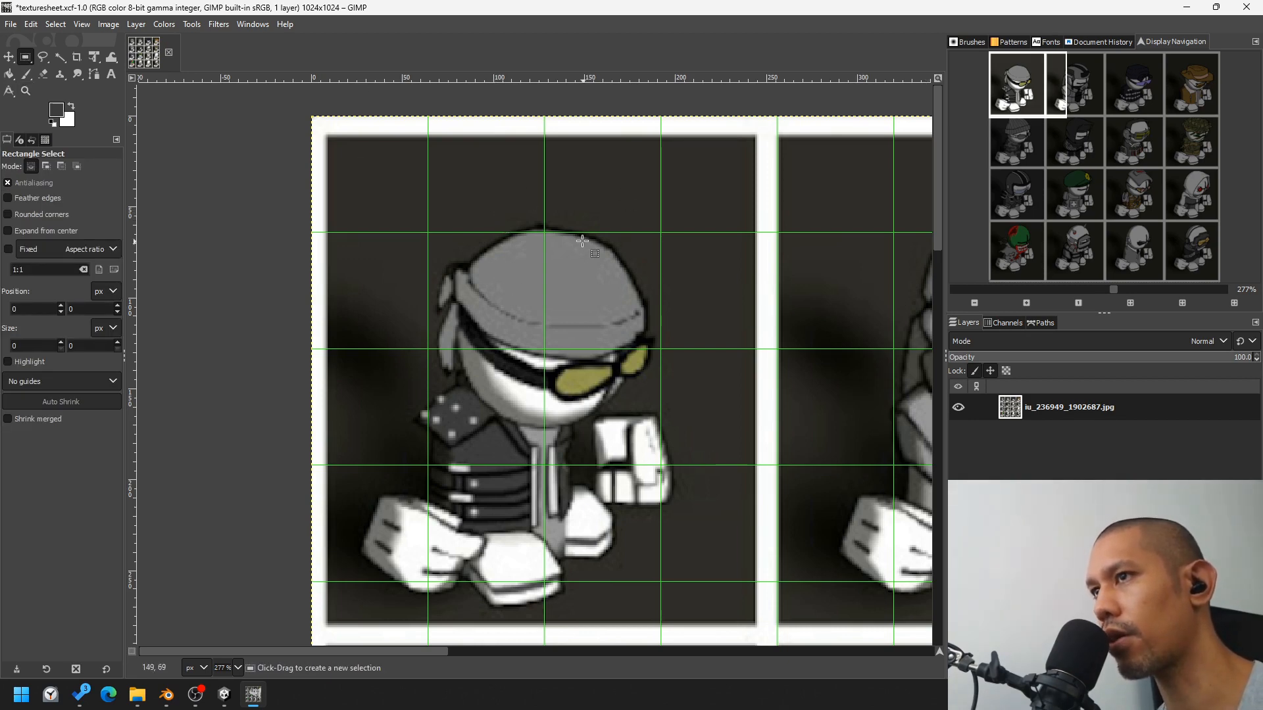
{"action": "key", "text": "ctrl+shift+n"}
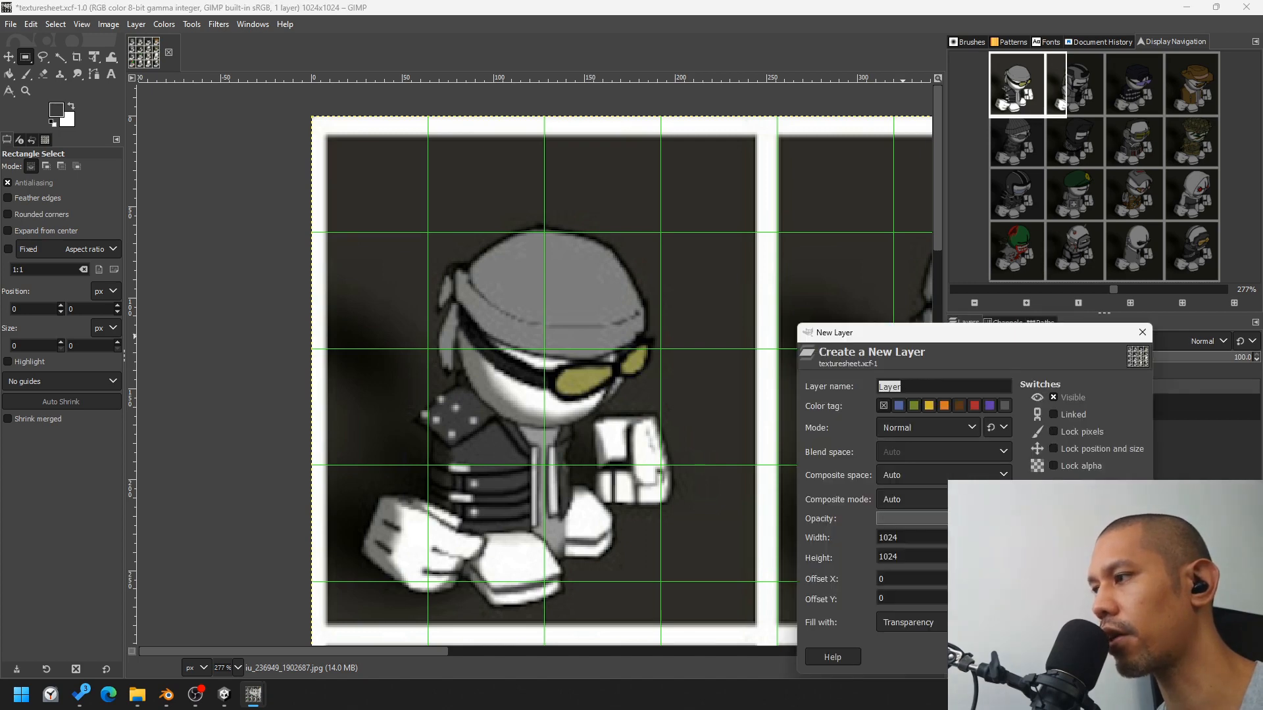
{"action": "key", "text": "Return"}
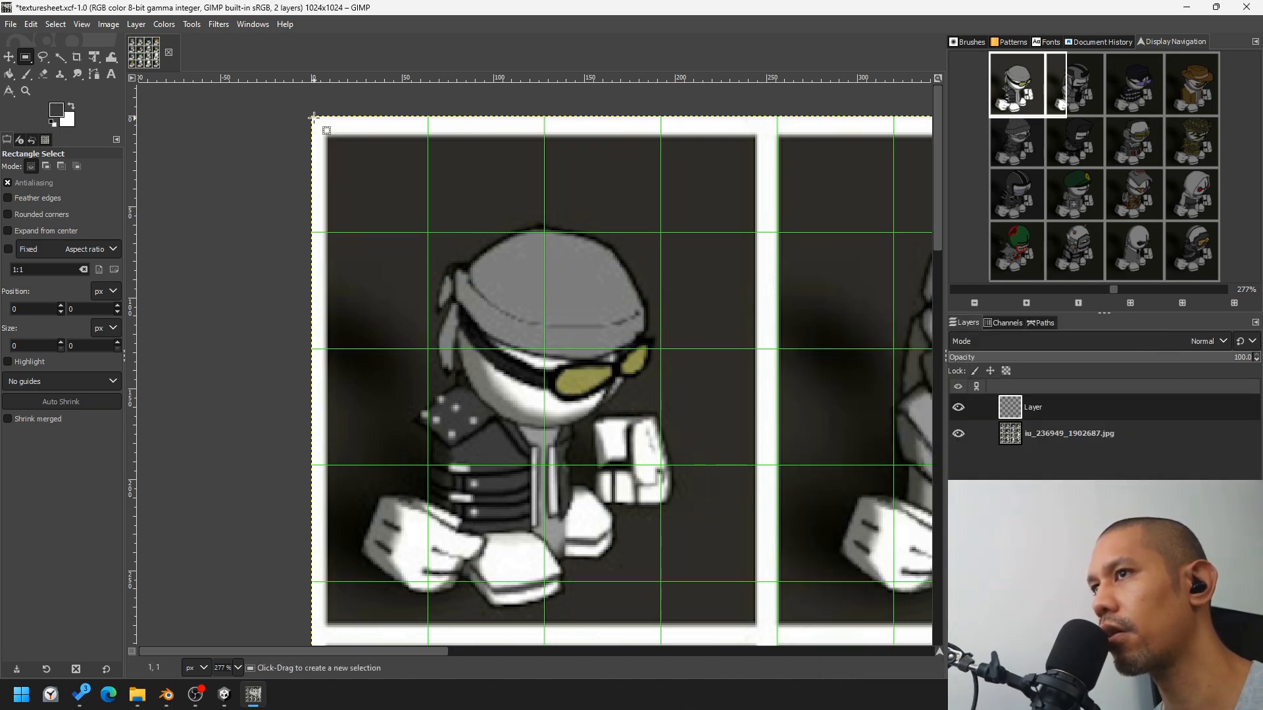
Step: Turn on snapping to canvas edges and select a 128 × 128 px square at the canvas origin
{"action": "left_click_drag", "start_coordinate": [313, 116], "coordinate": [545, 352]}
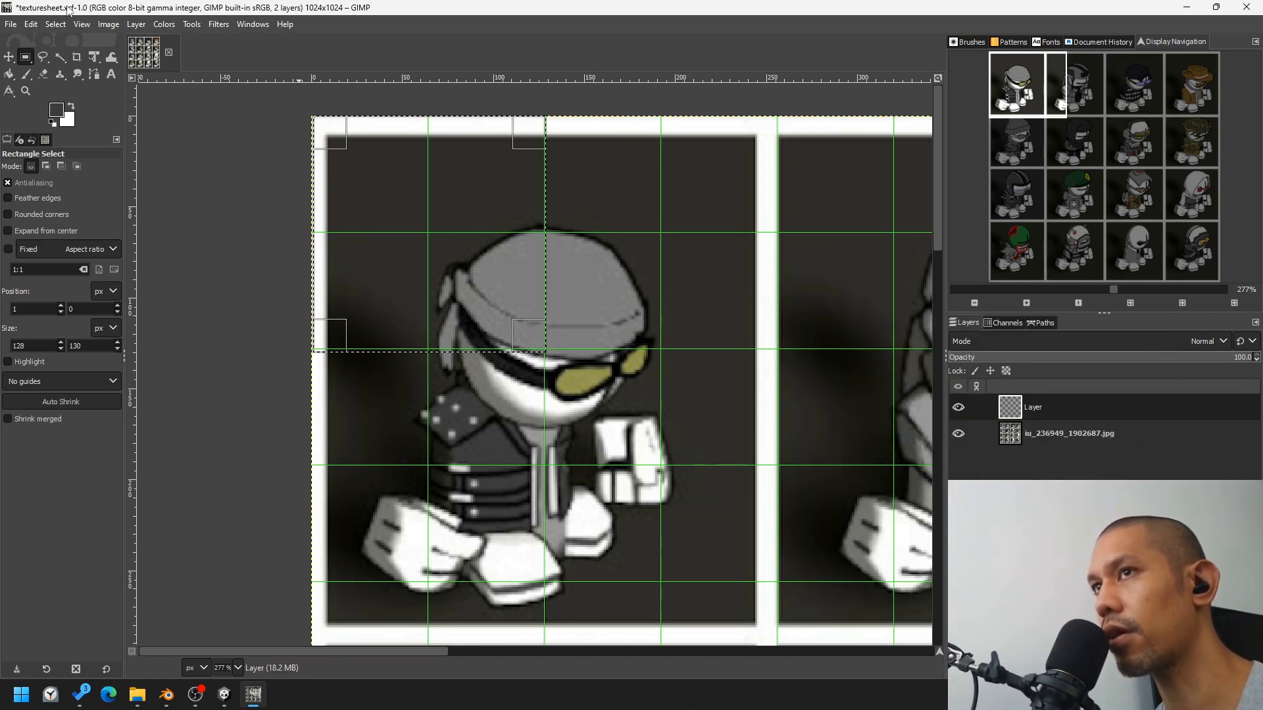
{"action": "left_click", "coordinate": [81, 25]}
{"action": "left_click", "coordinate": [156, 397]}
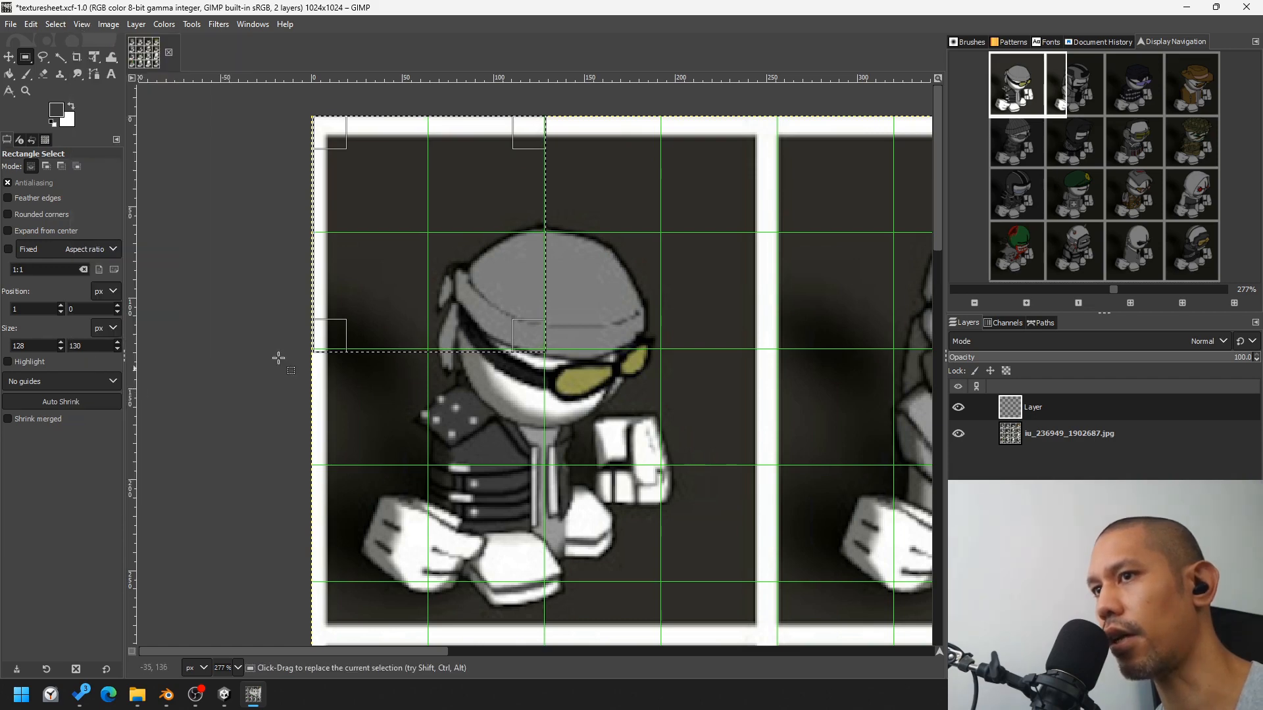
{"action": "left_click", "coordinate": [702, 280]}
{"action": "left_click_drag", "start_coordinate": [316, 119], "coordinate": [545, 349]}
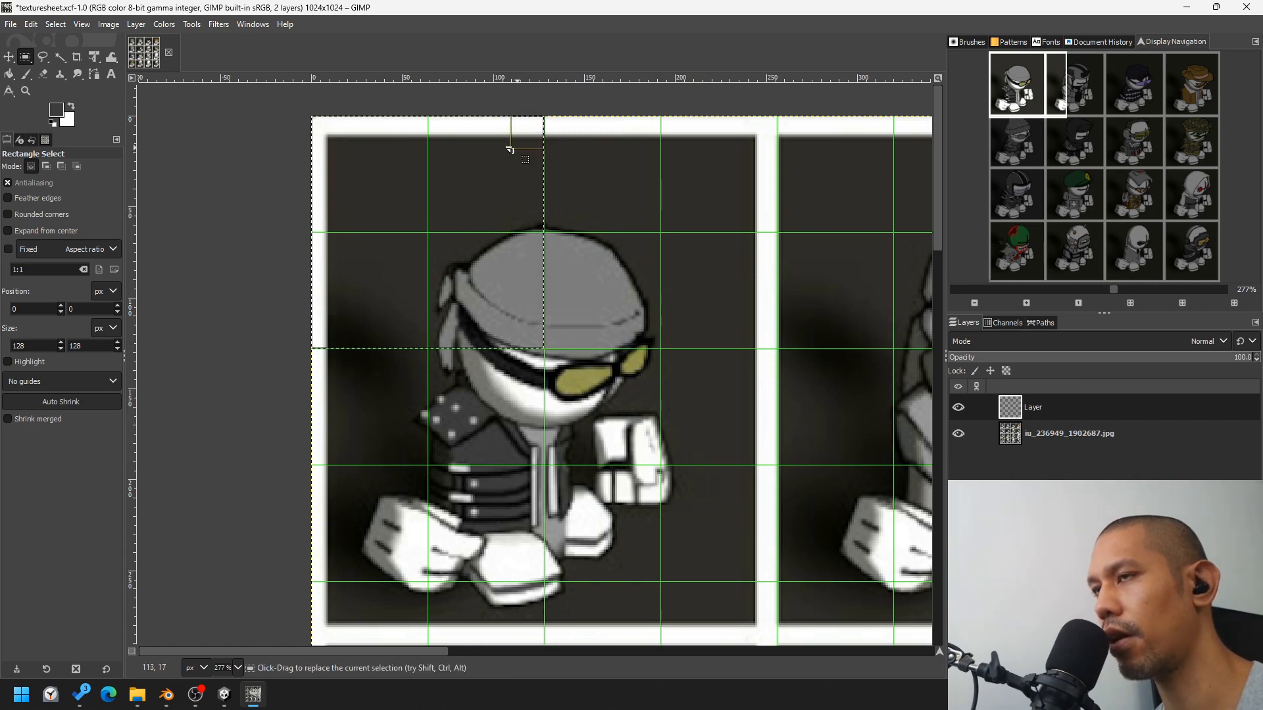
Step: Swap the foreground and background colours and fill the selected square with white using Bucket Fill
{"action": "left_click", "coordinate": [9, 74]}
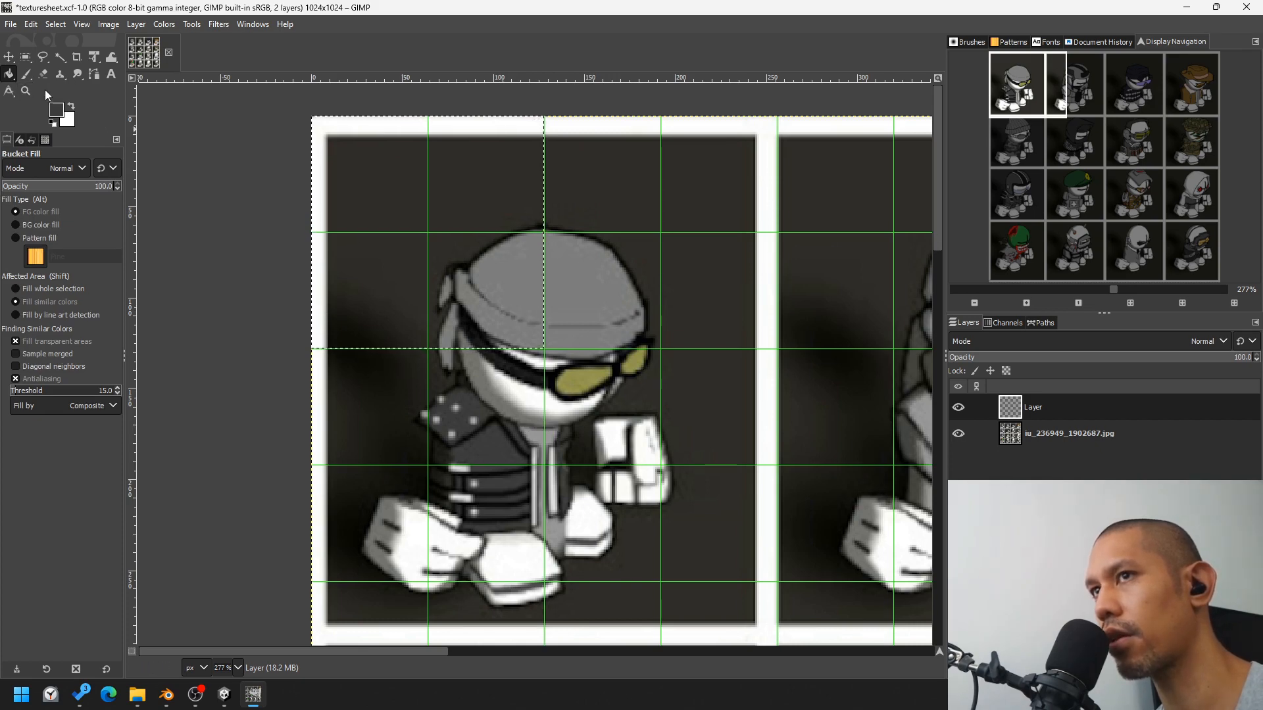
{"action": "left_click", "coordinate": [71, 106]}
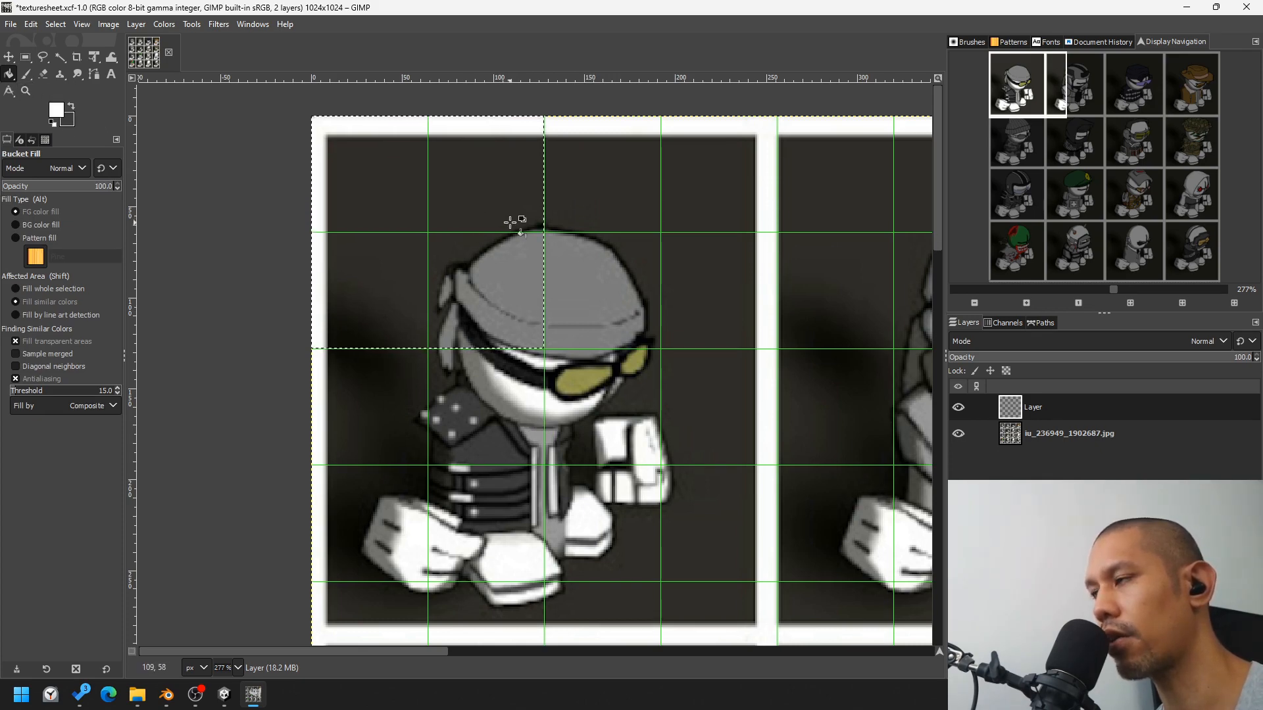
{"action": "left_click", "coordinate": [472, 208]}
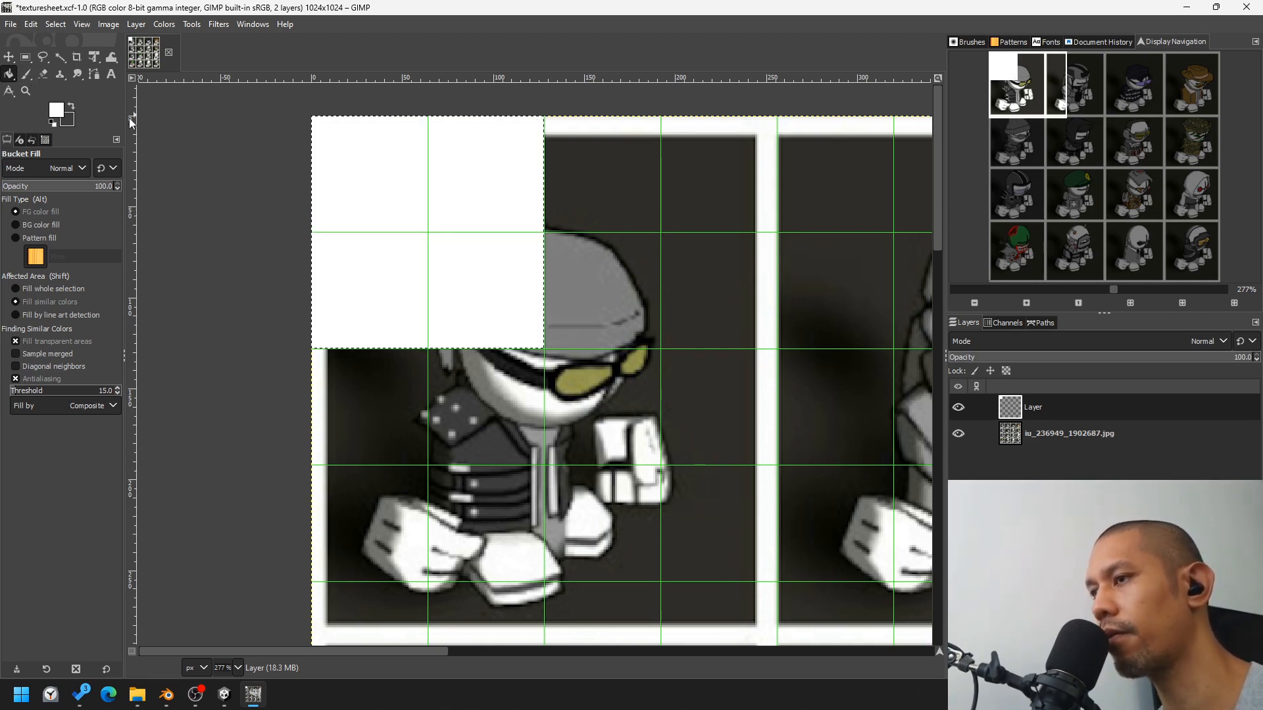
Step: Pick the grey of the second character's jacket as the foreground colour
{"action": "left_click", "coordinate": [26, 58]}
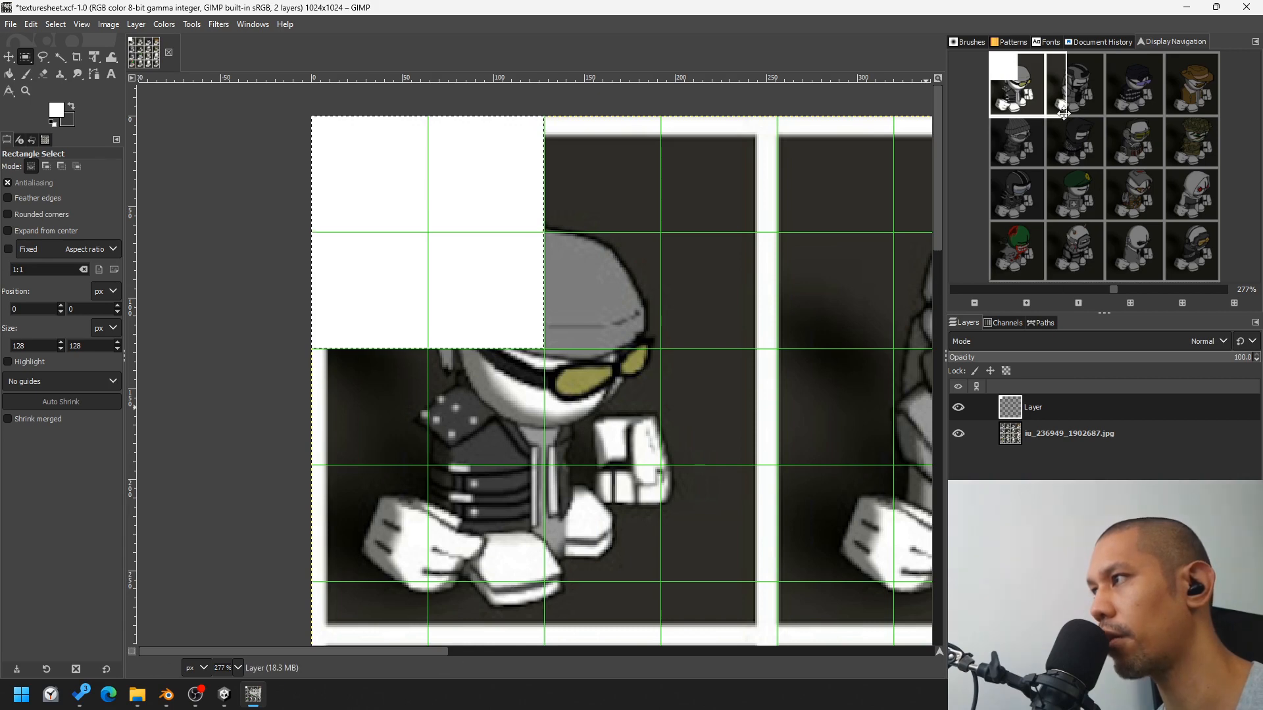
{"action": "left_click_drag", "start_coordinate": [1033, 90], "coordinate": [1053, 119]}
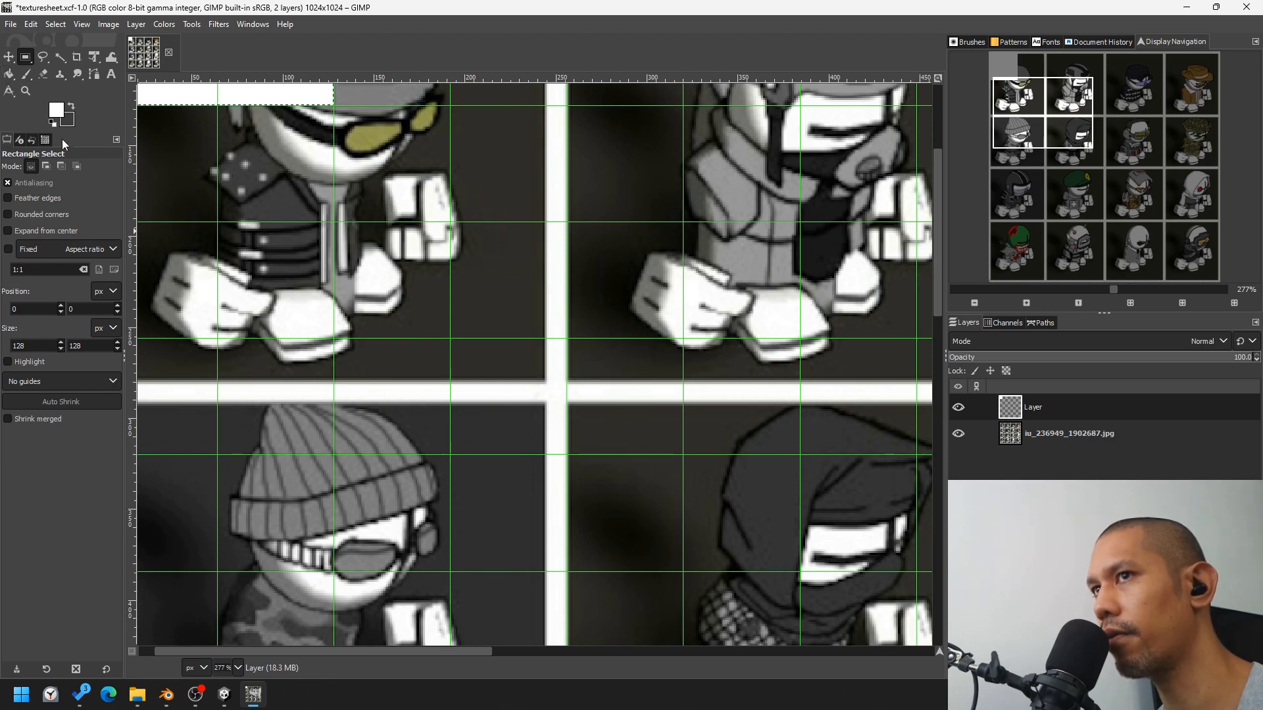
{"action": "left_click", "coordinate": [9, 75]}
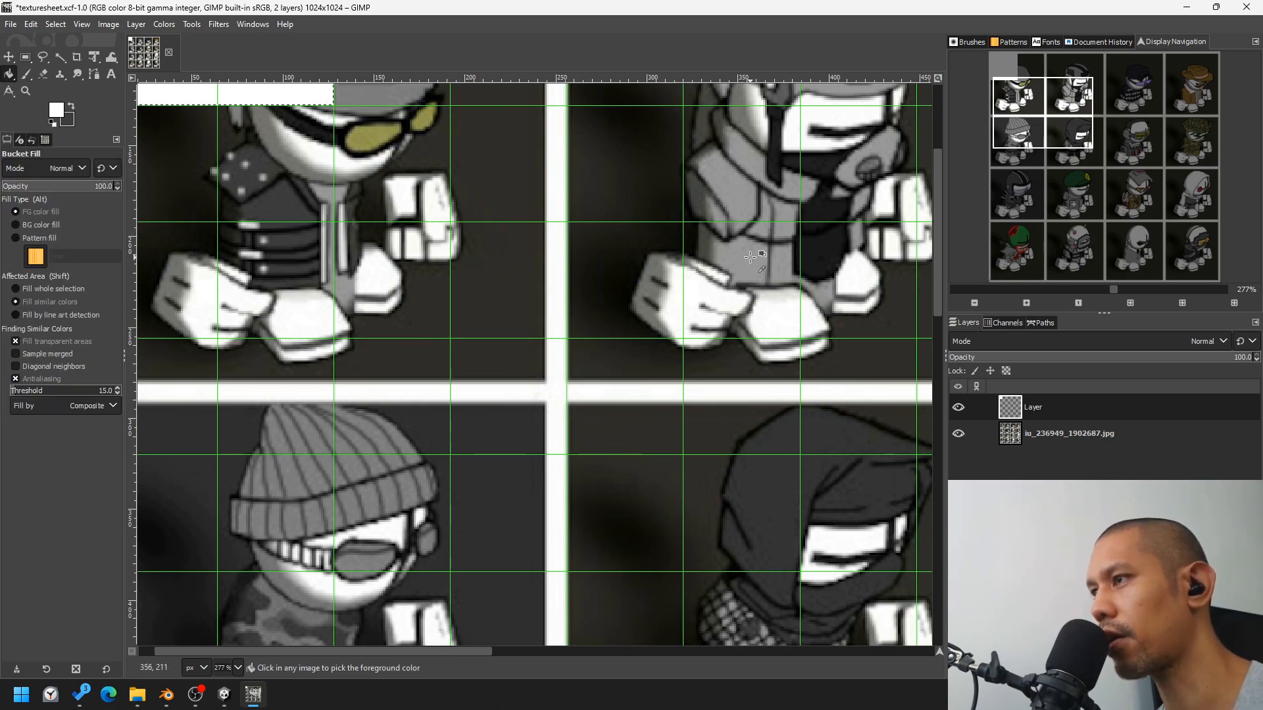
{"action": "left_click_drag", "start_coordinate": [1050, 117], "coordinate": [1028, 93]}
Step: Fill the 128 × 128 px square directly below the white one with the picked grey and clear the selection
{"action": "key", "text": "r"}
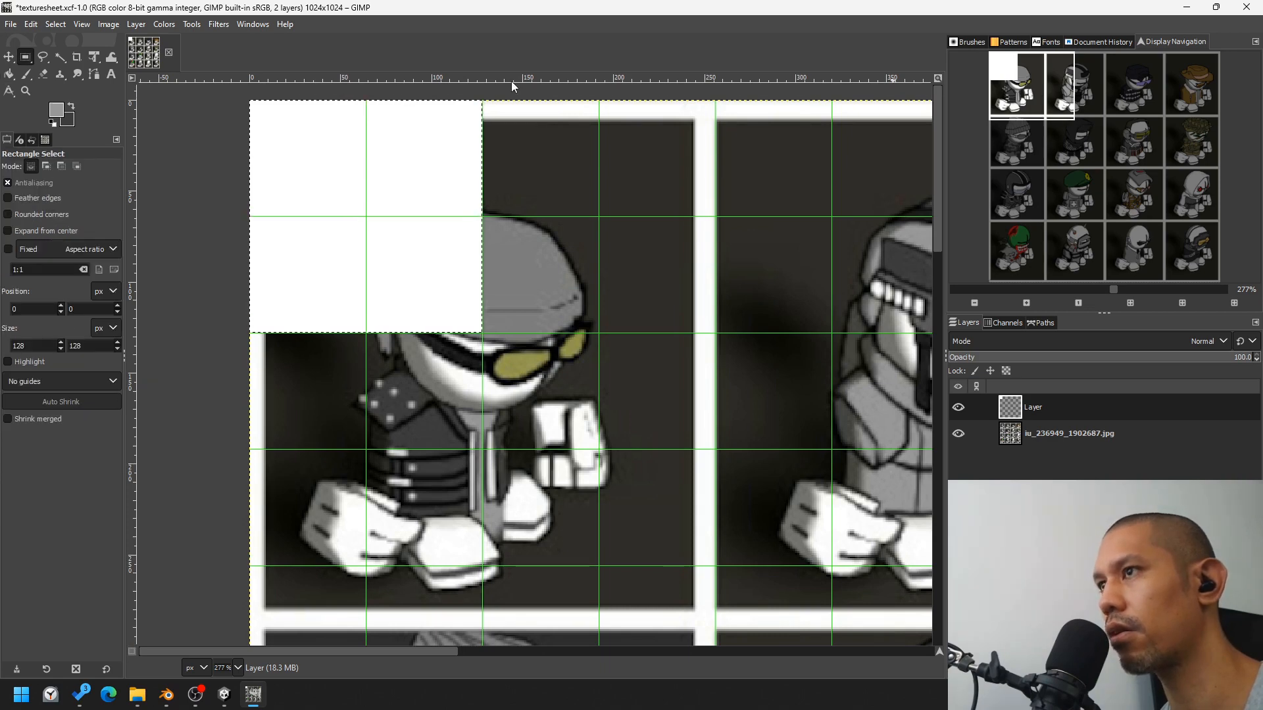
{"action": "left_click", "coordinate": [484, 332]}
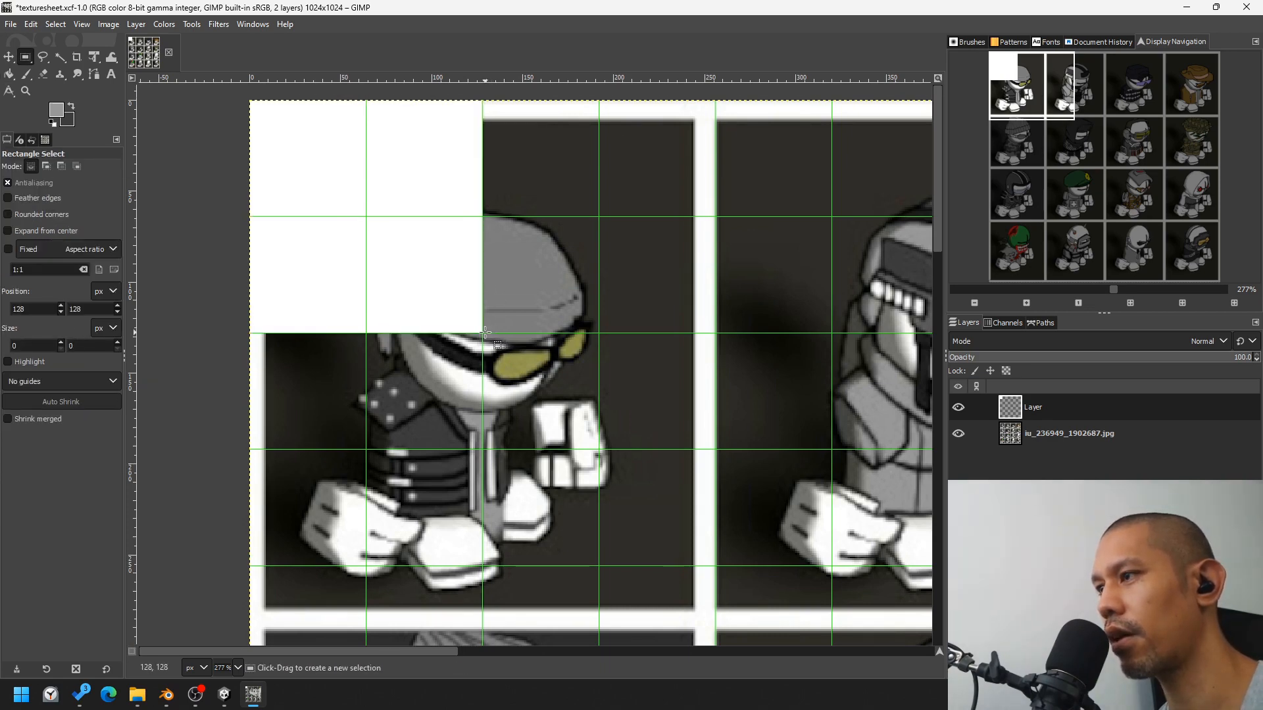
{"action": "left_click_drag", "start_coordinate": [478, 337], "coordinate": [250, 565]}
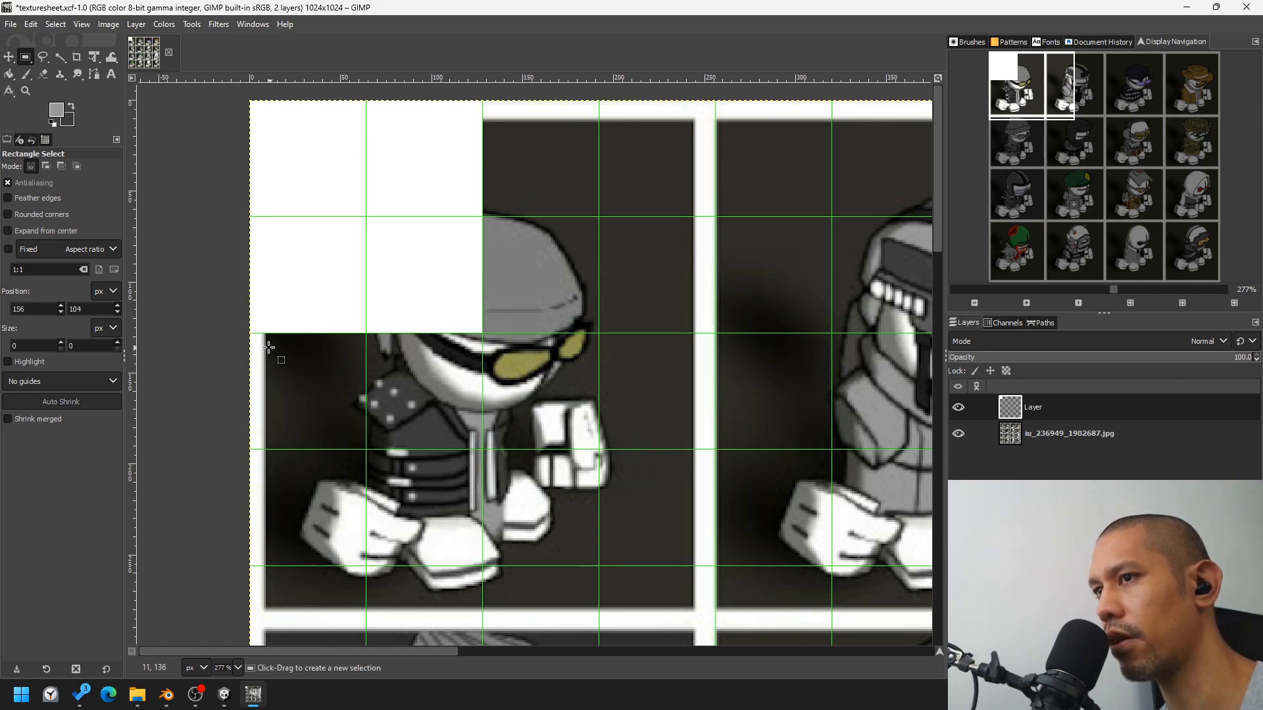
{"action": "left_click_drag", "start_coordinate": [251, 333], "coordinate": [482, 565]}
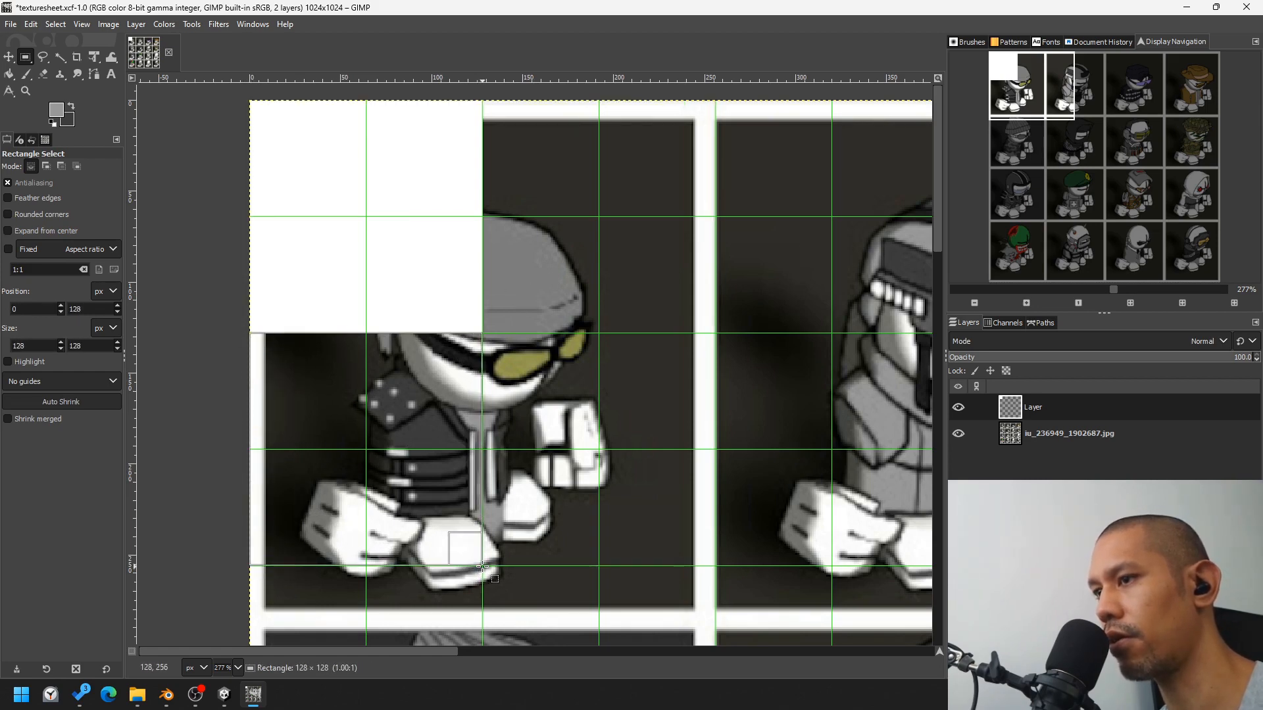
{"action": "left_click", "coordinate": [13, 77]}
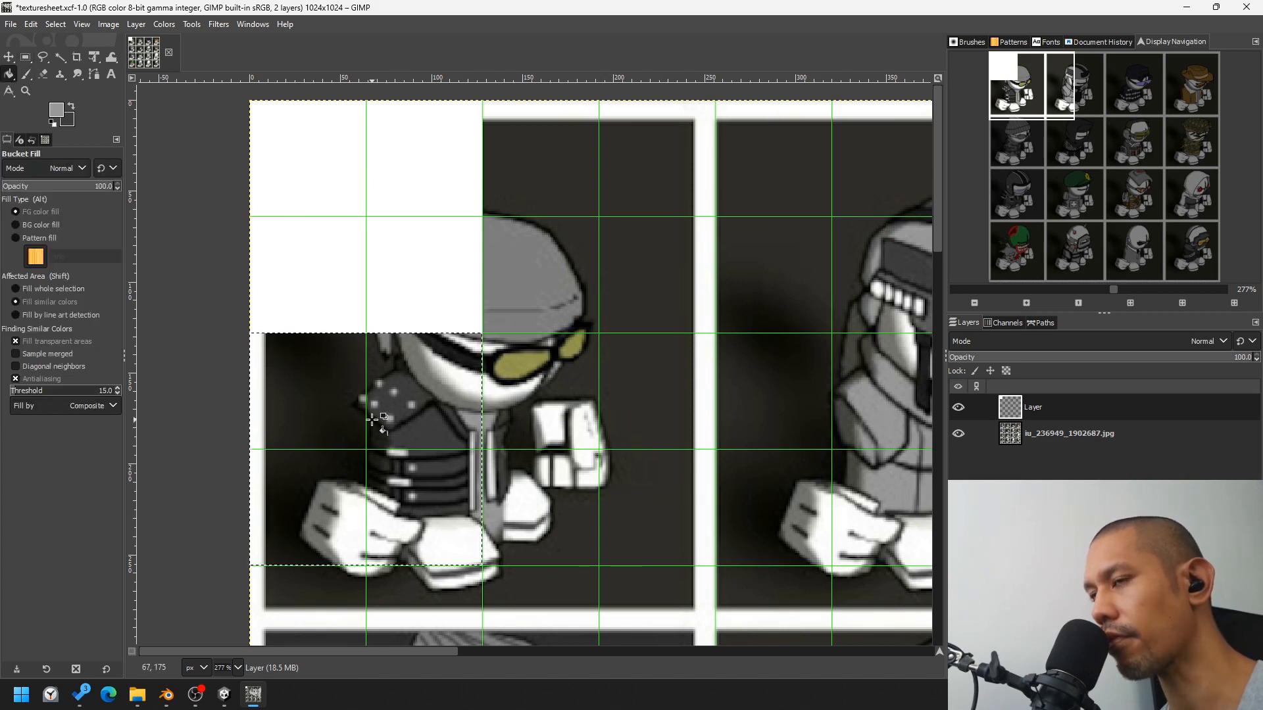
{"action": "key", "text": "ctrl+comma"}
{"action": "key", "text": "ctrl+shift+a"}
Step: Select the 64 × 64 px square at position 128, 0 beside the white block and make white the foreground with black as background
{"action": "key", "text": "r"}
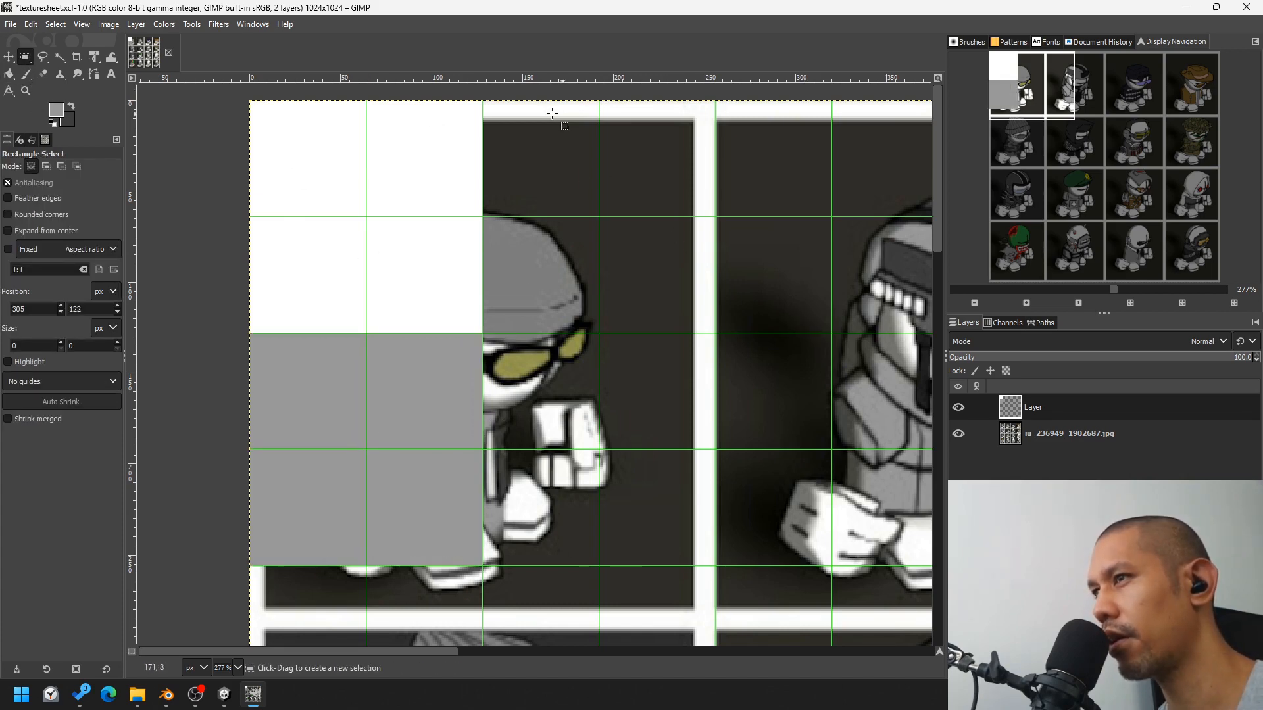
{"action": "left_click_drag", "start_coordinate": [482, 216], "coordinate": [598, 100]}
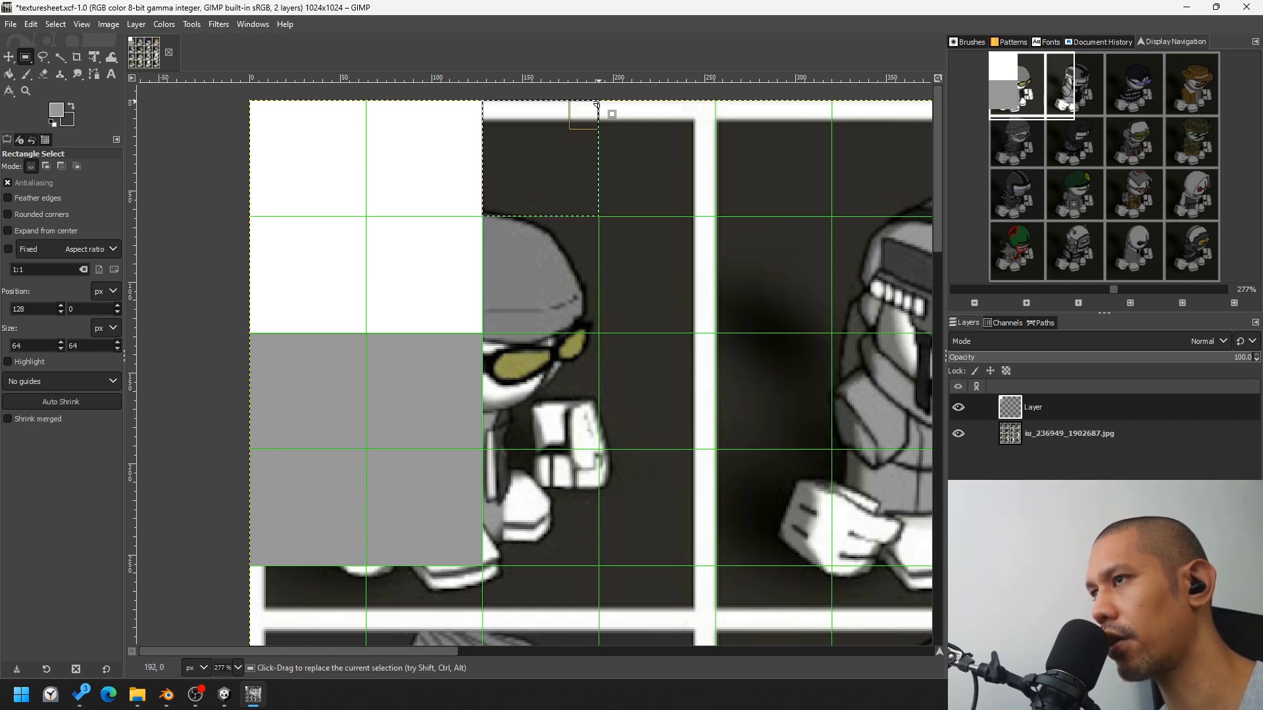
{"action": "left_click", "coordinate": [9, 73]}
{"action": "left_click", "coordinate": [52, 122]}
{"action": "left_click", "coordinate": [71, 106]}
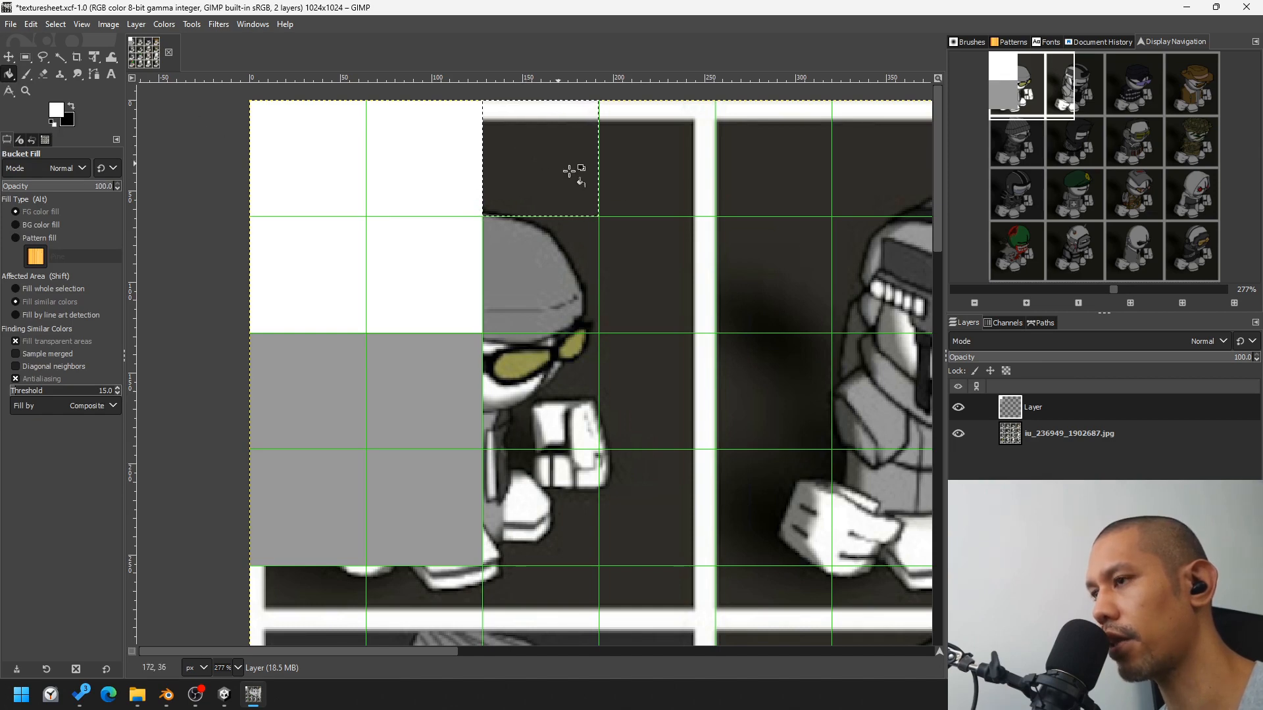
Step: Set the foreground colour's V value to 80 (cccccc) and fill the selected 64 px square with it
{"action": "left_click", "coordinate": [54, 117]}
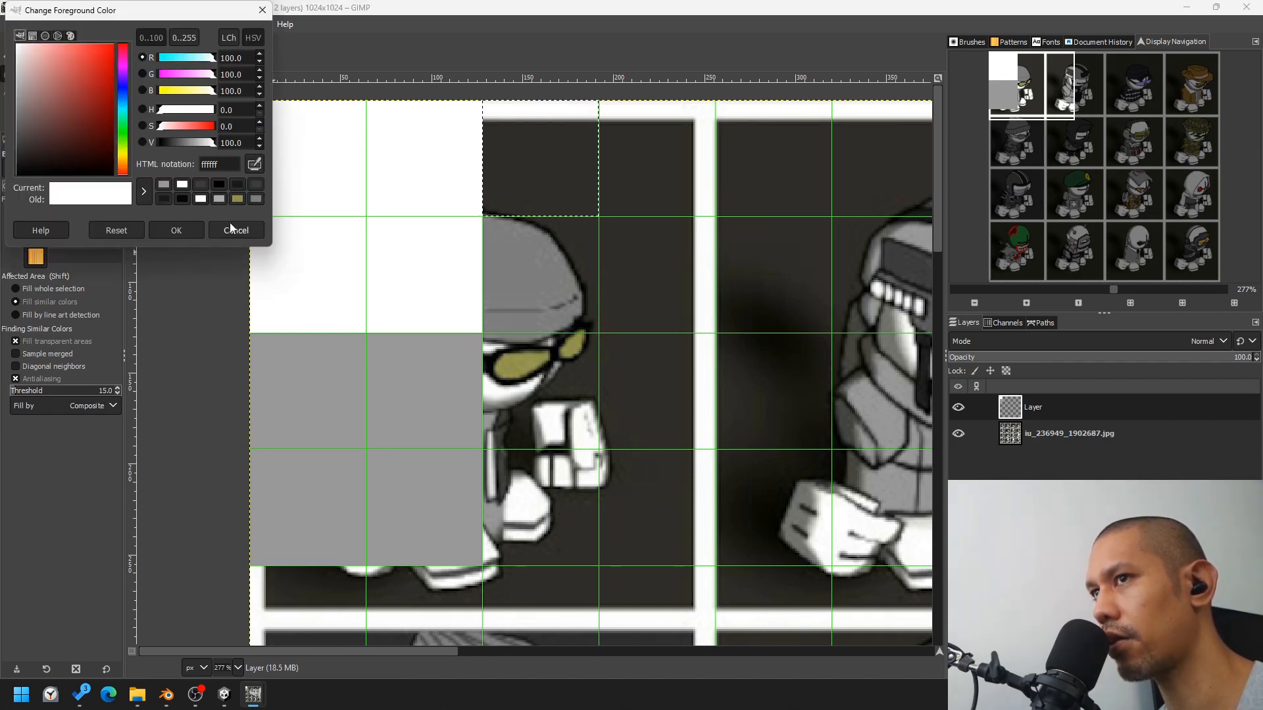
{"action": "left_click_drag", "start_coordinate": [208, 144], "coordinate": [246, 145]}
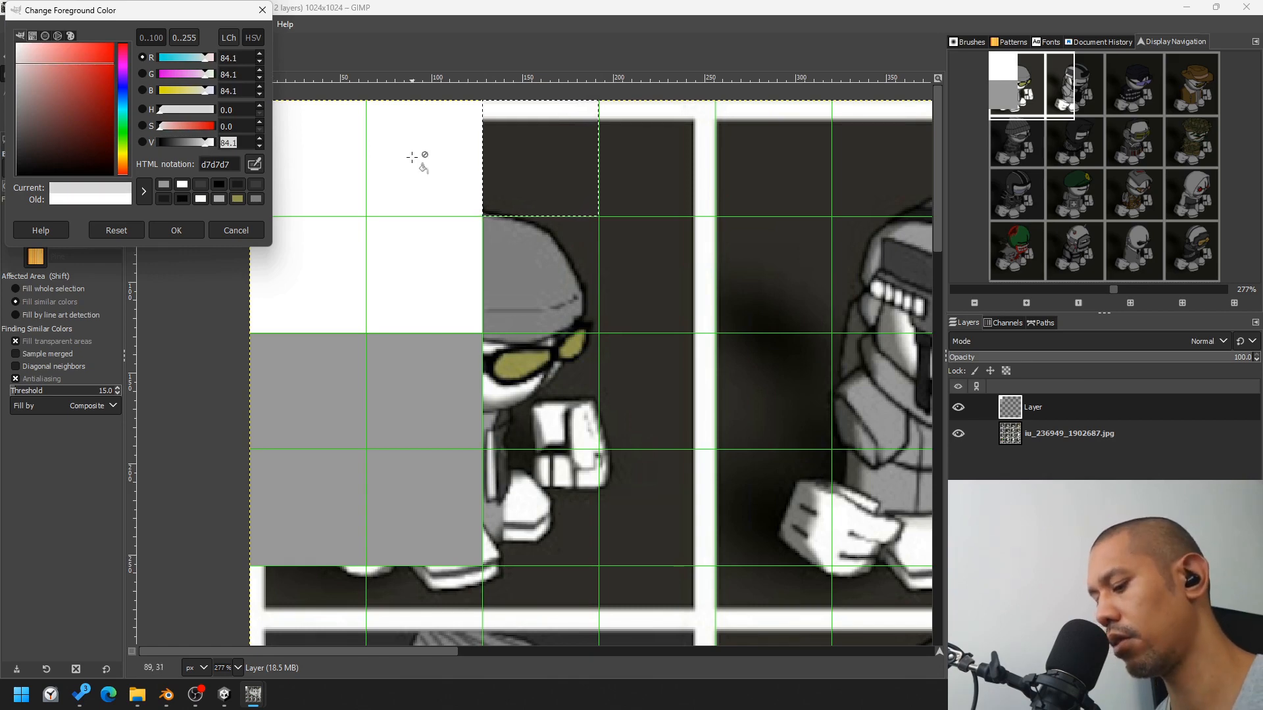
{"action": "type", "text": "80"}
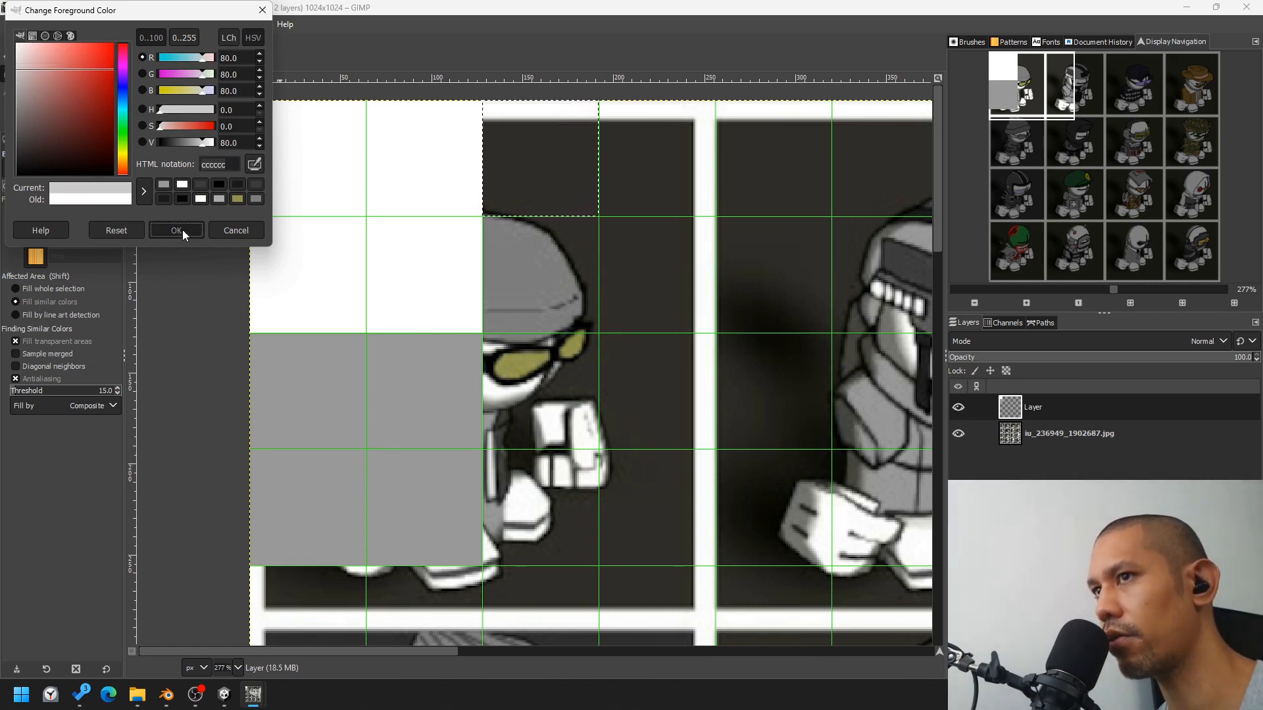
{"action": "left_click", "coordinate": [182, 230]}
{"action": "left_click", "coordinate": [537, 163]}
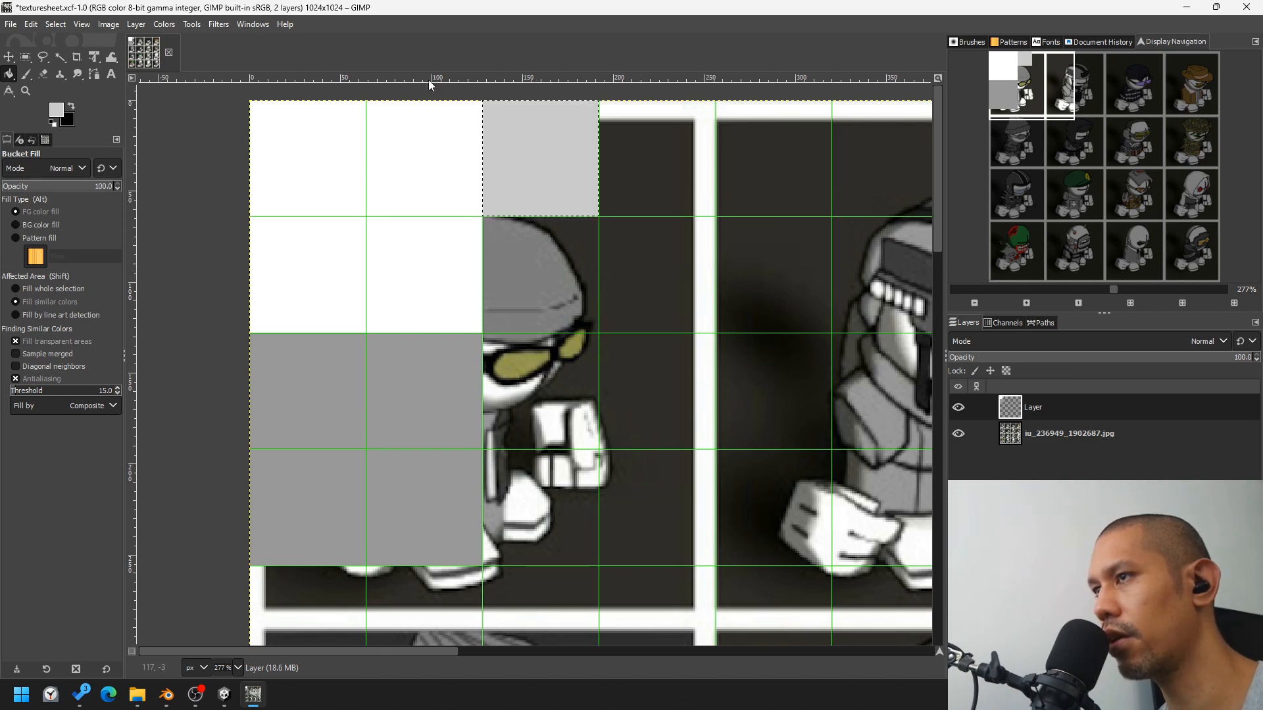
Step: Select the 64 × 64 px square at position 192, 0, beside the light grey one
{"action": "left_click", "coordinate": [26, 57]}
{"action": "left_click", "coordinate": [707, 158]}
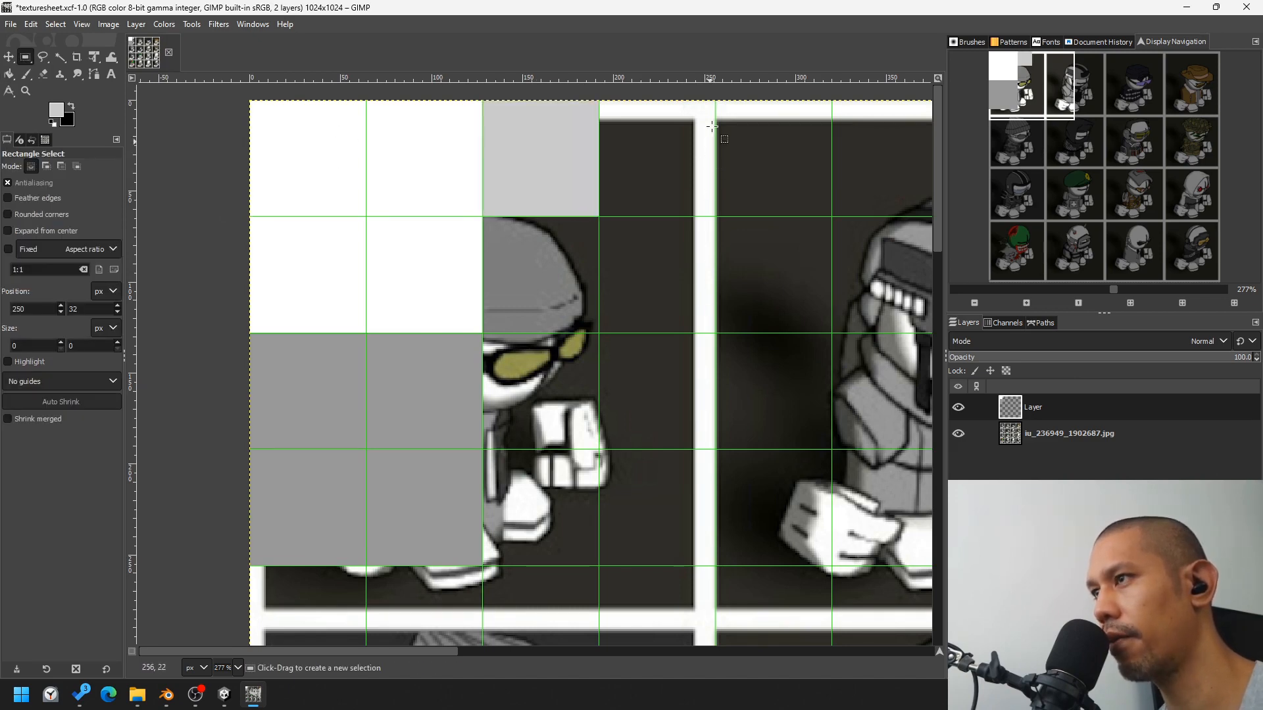
{"action": "left_click_drag", "start_coordinate": [599, 217], "coordinate": [479, 329]}
{"action": "left_click", "coordinate": [745, 161]}
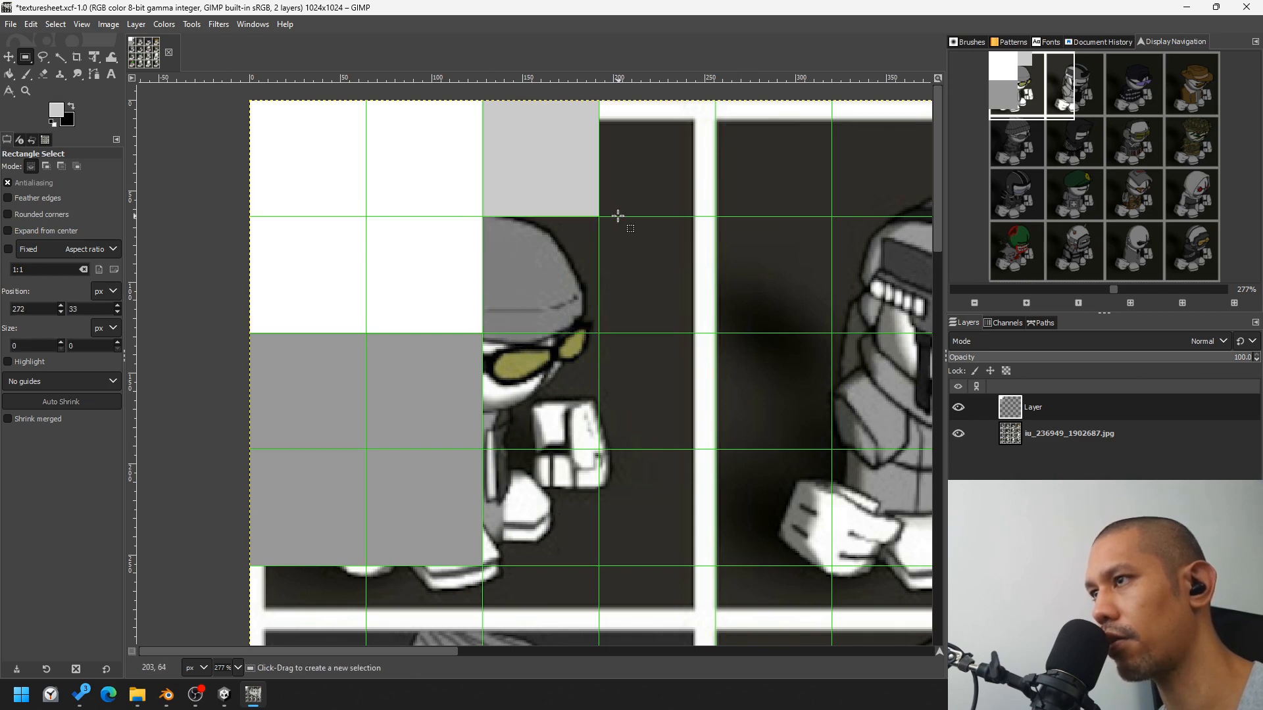
{"action": "left_click_drag", "start_coordinate": [599, 215], "coordinate": [717, 104]}
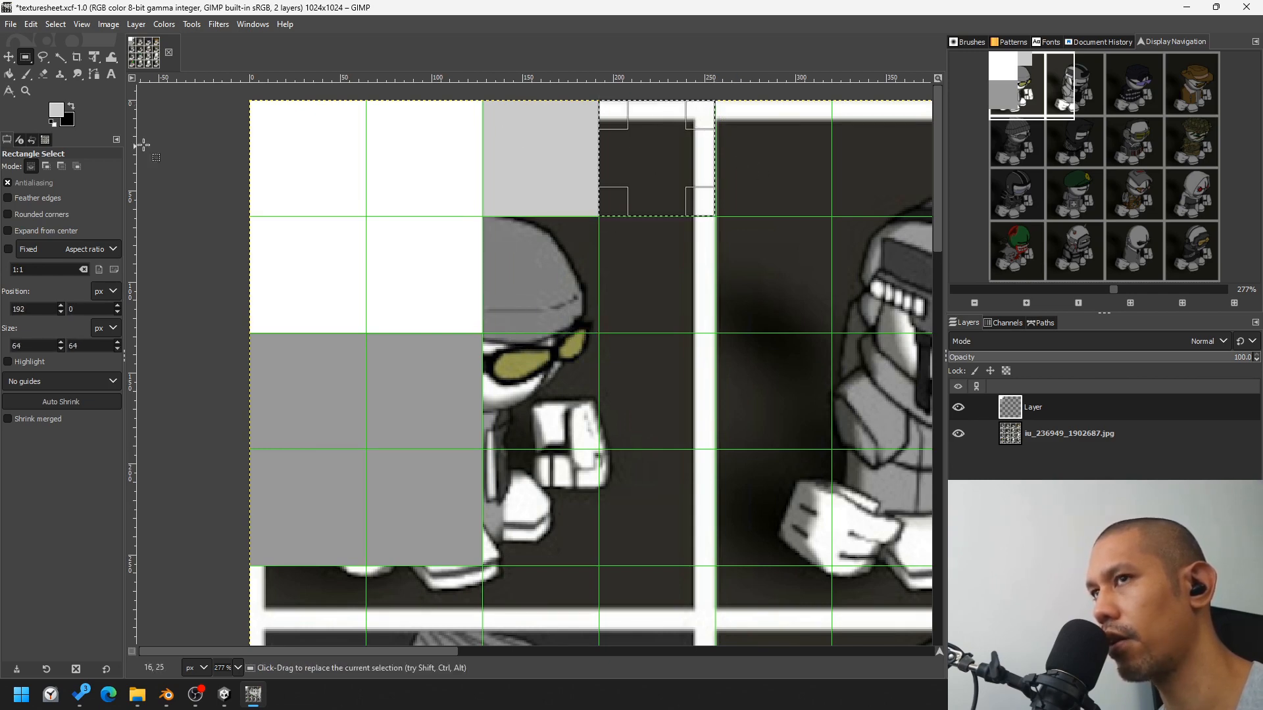
Step: Set the foreground colour's V value to 60 (999999) and fill the selected square beside the light grey one
{"action": "left_click", "coordinate": [10, 75]}
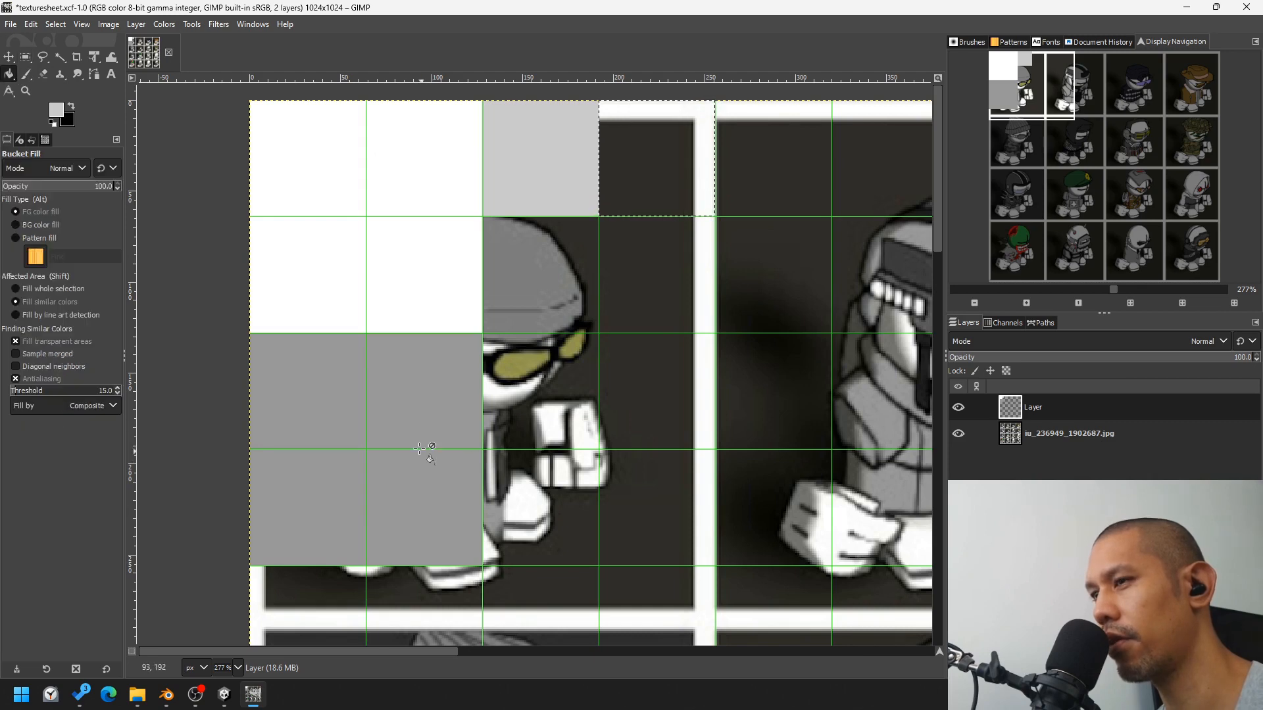
{"action": "left_click", "coordinate": [56, 109]}
{"action": "left_click_drag", "start_coordinate": [238, 145], "coordinate": [201, 144]}
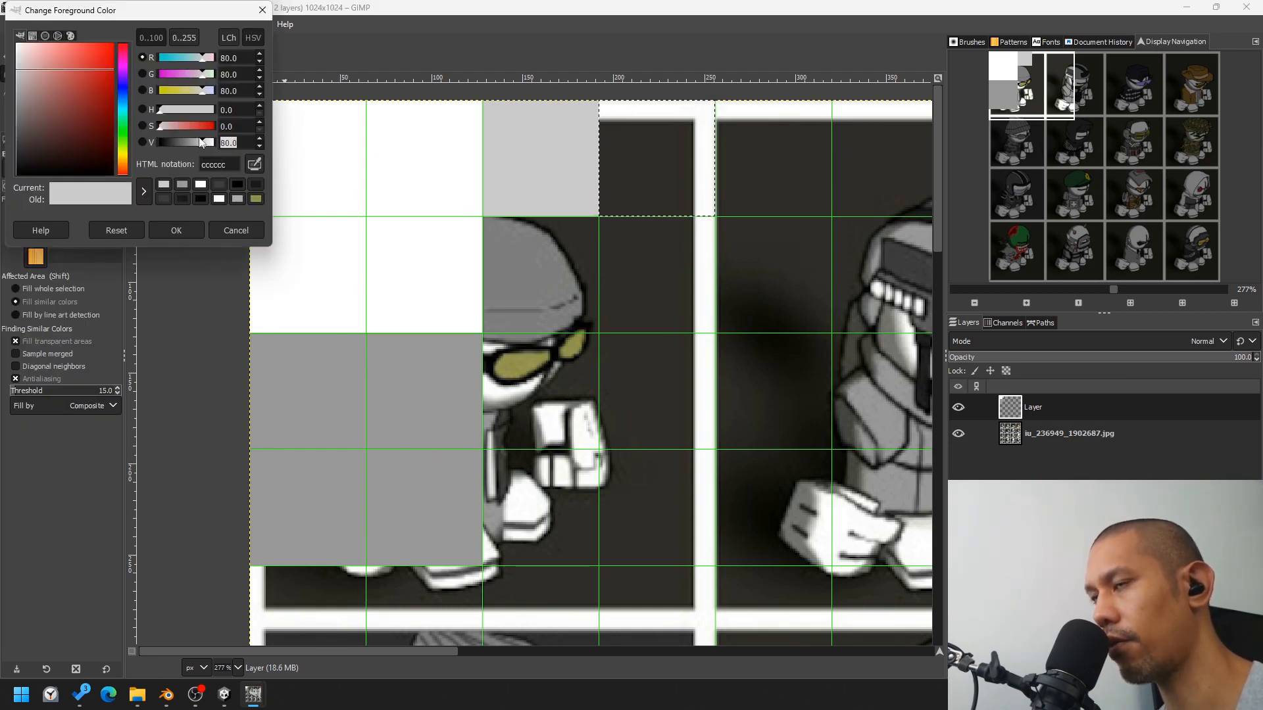
{"action": "type", "text": "60"}
{"action": "key", "text": "Return"}
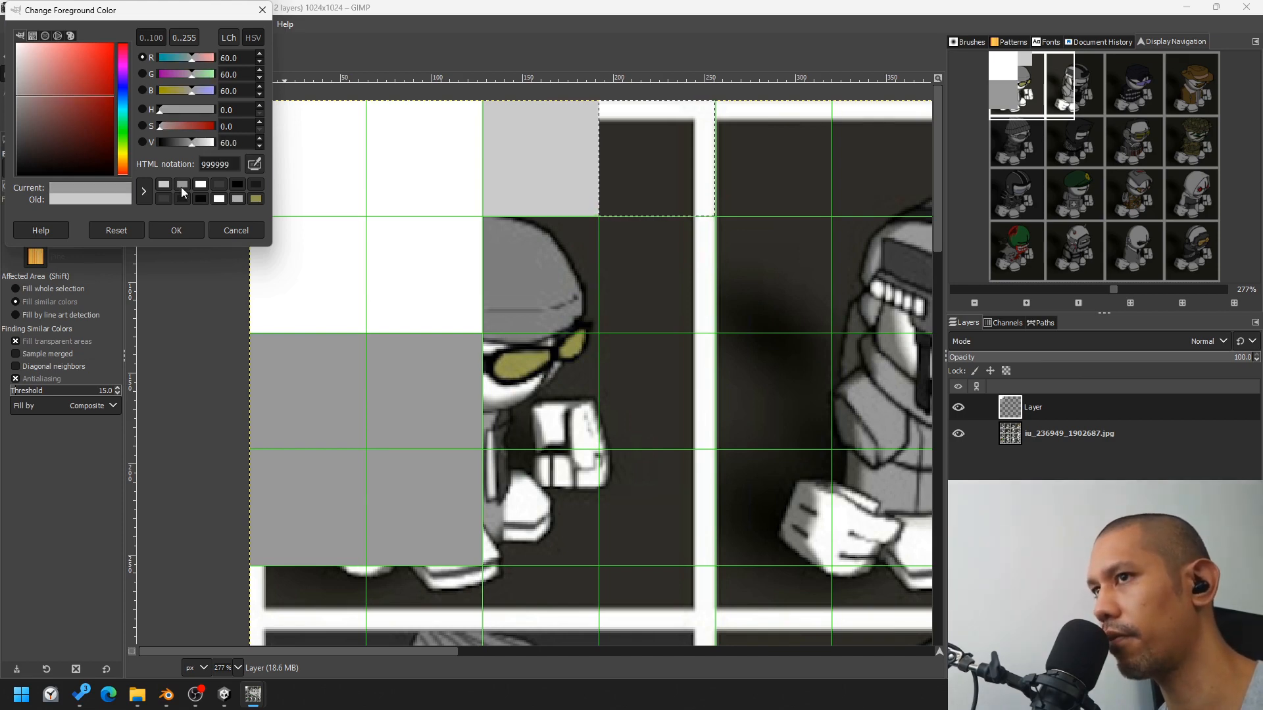
{"action": "left_click", "coordinate": [190, 229]}
{"action": "left_click", "coordinate": [636, 152]}
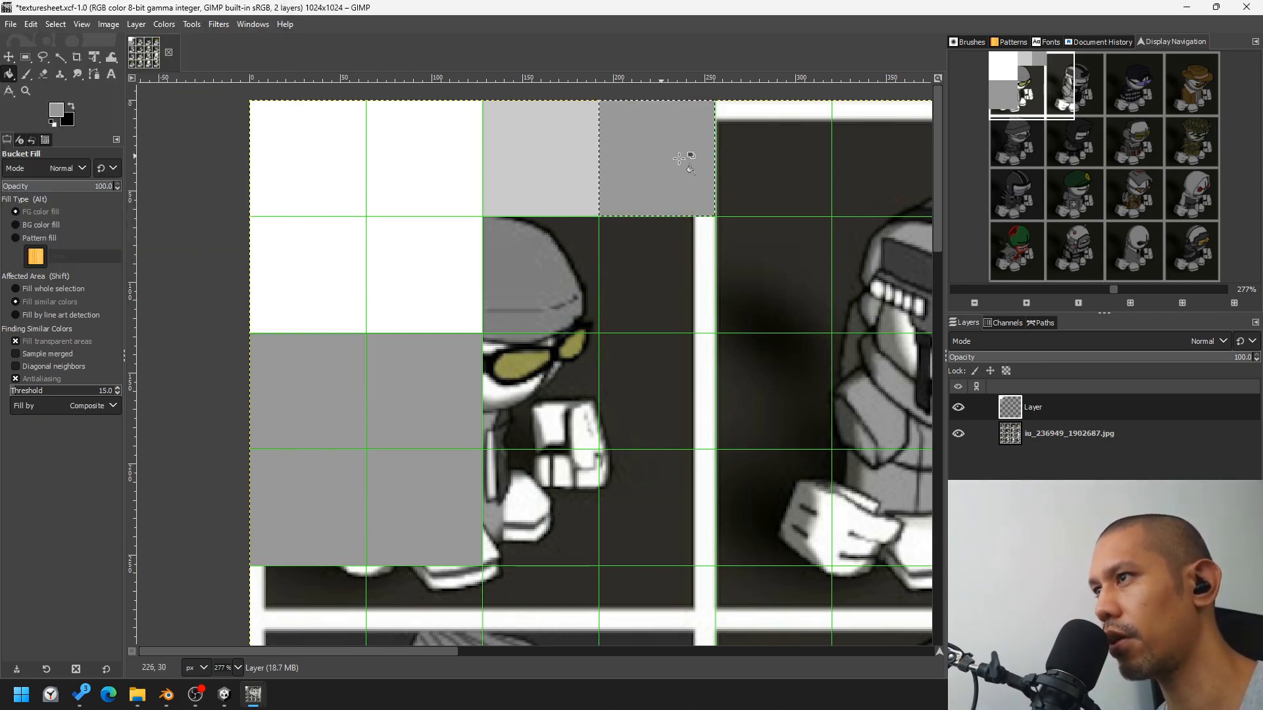
Step: Clear the selection and get the Paintbrush ready with a black foreground and white background
{"action": "left_click", "coordinate": [26, 57]}
{"action": "left_click", "coordinate": [26, 77]}
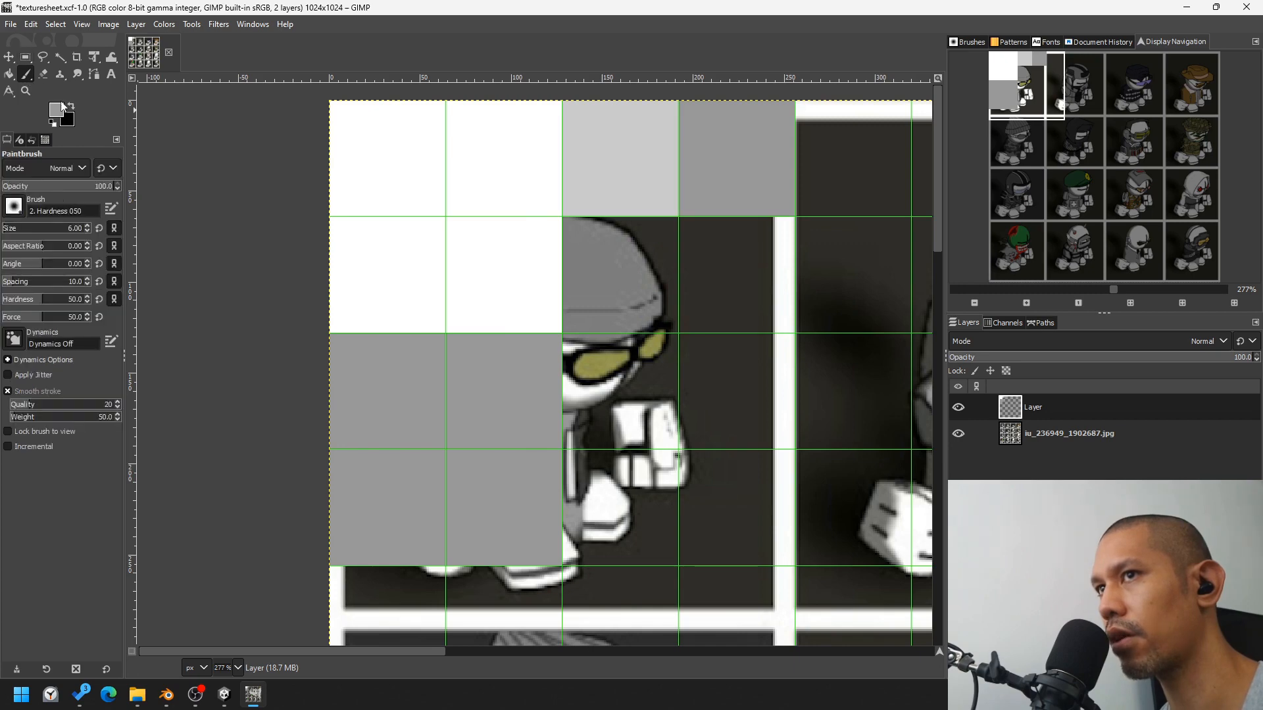
{"action": "left_click", "coordinate": [55, 123]}
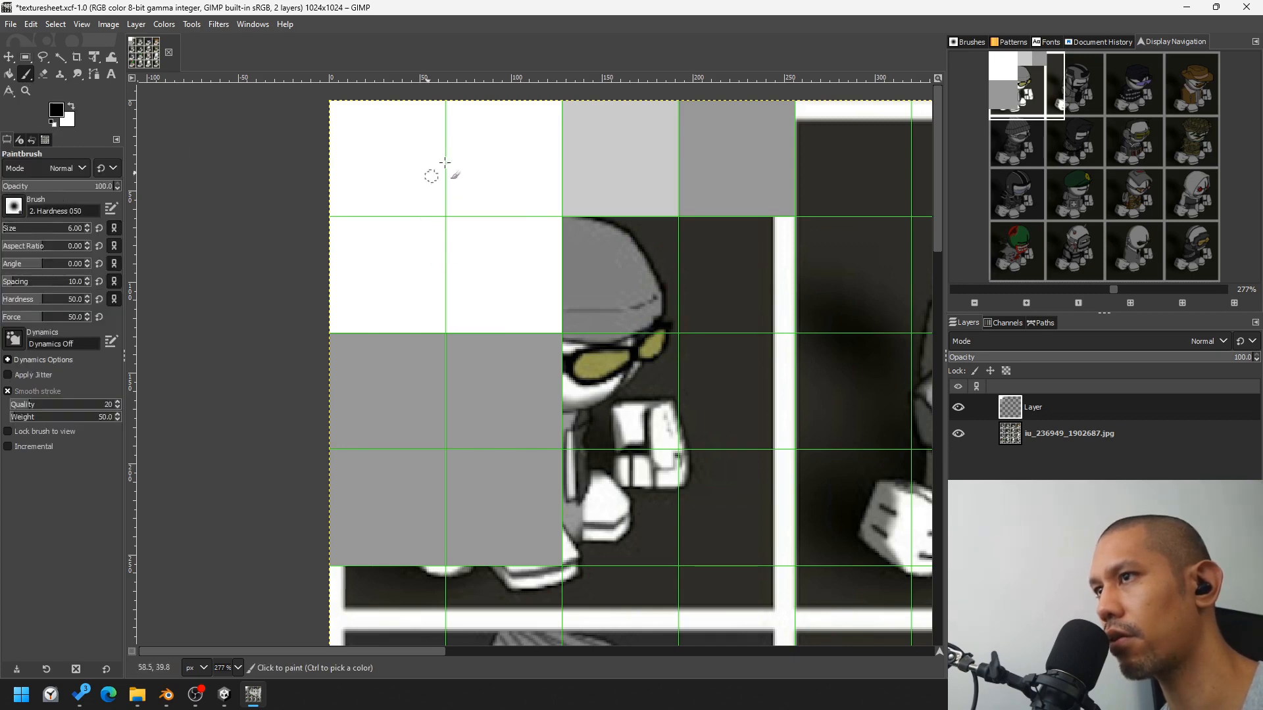
{"action": "left_click", "coordinate": [445, 134]}
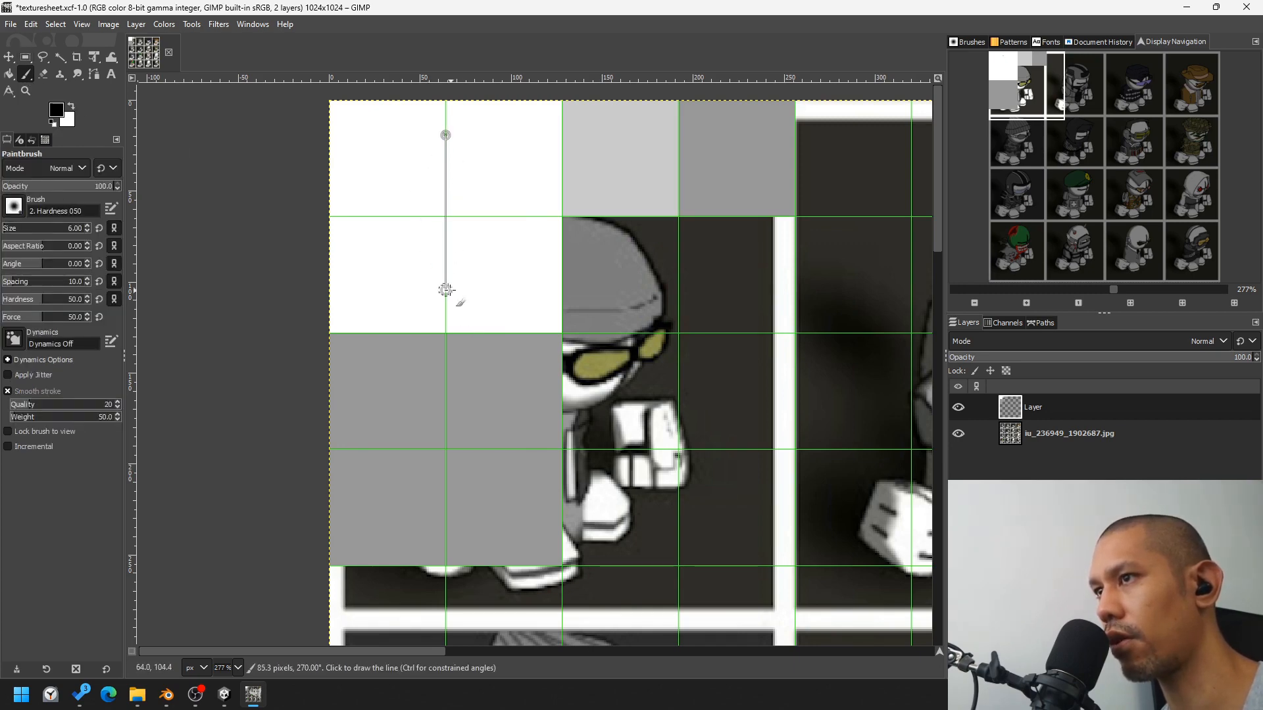
{"action": "left_click", "coordinate": [445, 290], "text": "shift"}
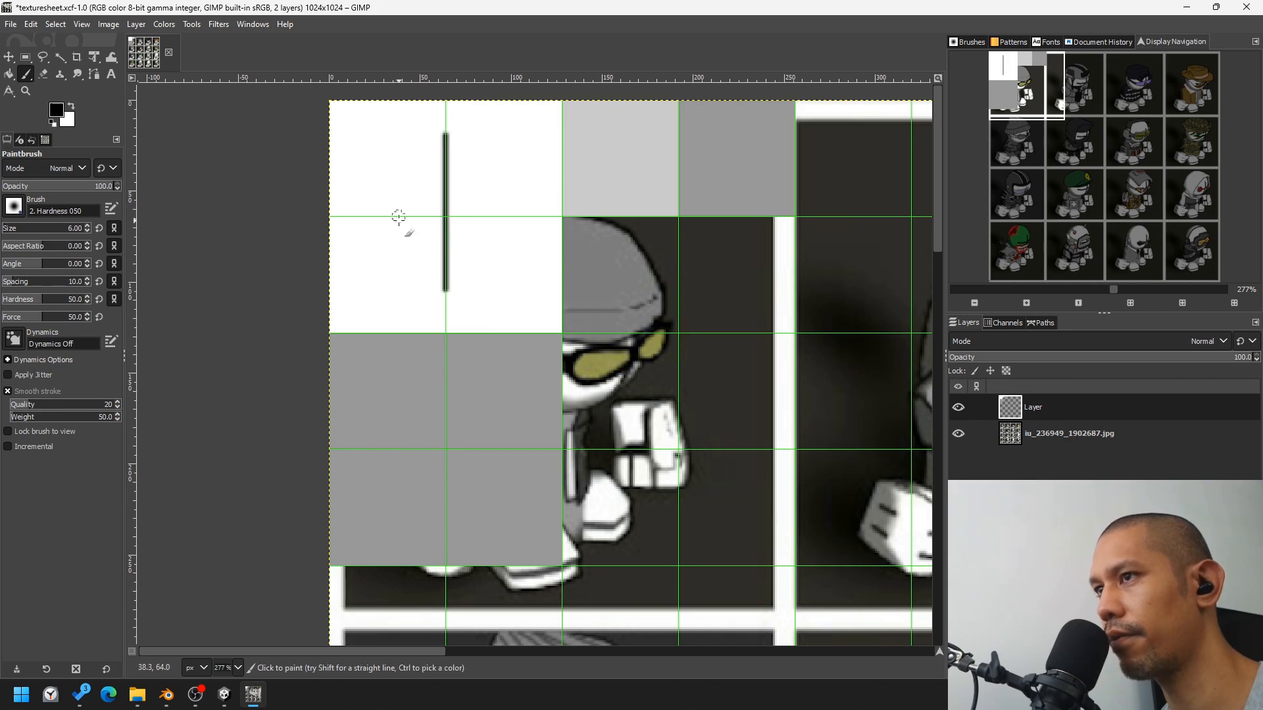
{"action": "key", "text": "ctrl+z"}
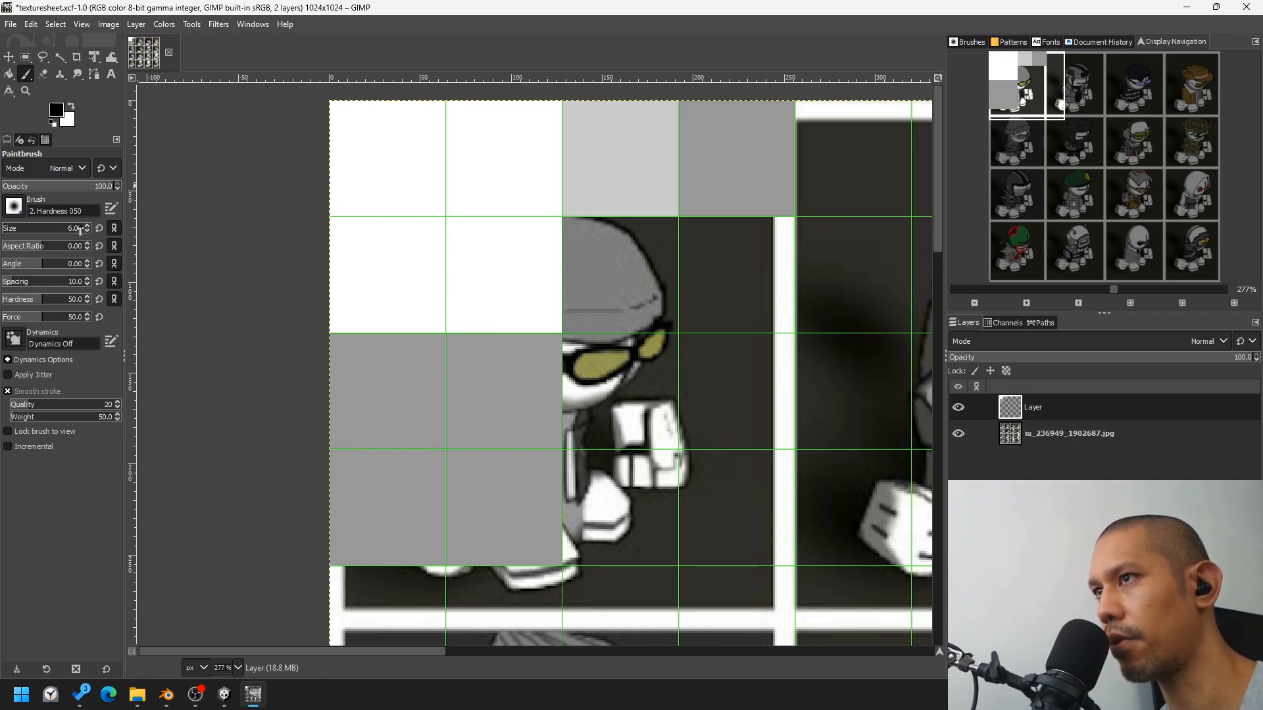
Step: Set the brush size to 10 and paint a black cross of straight vertical and horizontal lines centred on the white block
{"action": "left_click", "coordinate": [81, 228]}
{"action": "type", "text": "10"}
{"action": "key", "text": "Return"}
{"action": "left_click", "coordinate": [445, 139]}
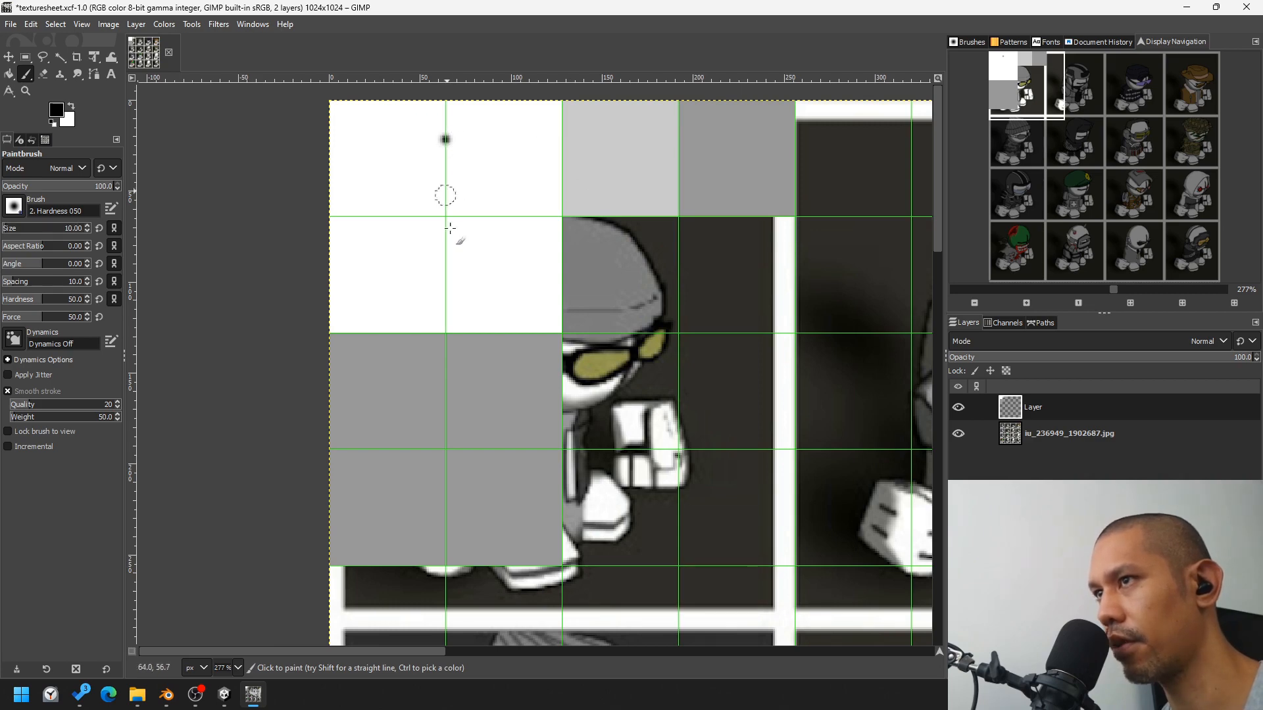
{"action": "left_click", "coordinate": [446, 290], "text": "shift"}
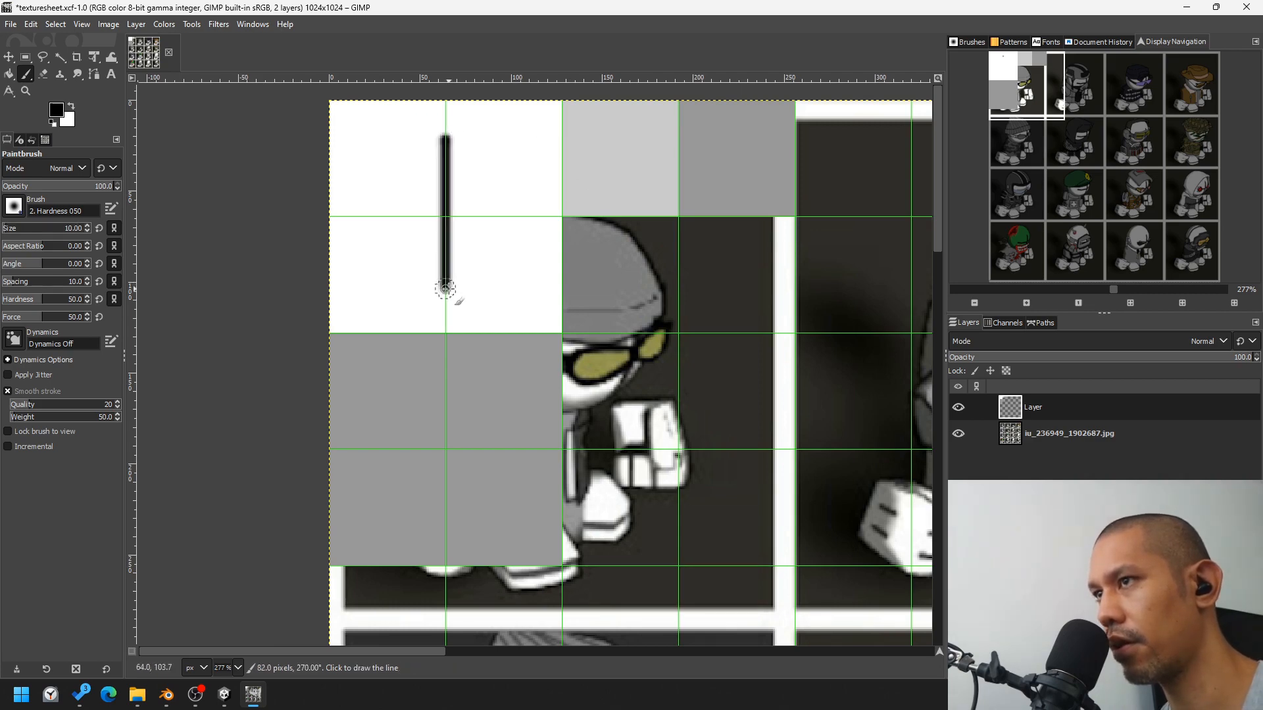
{"action": "left_click", "coordinate": [382, 216]}
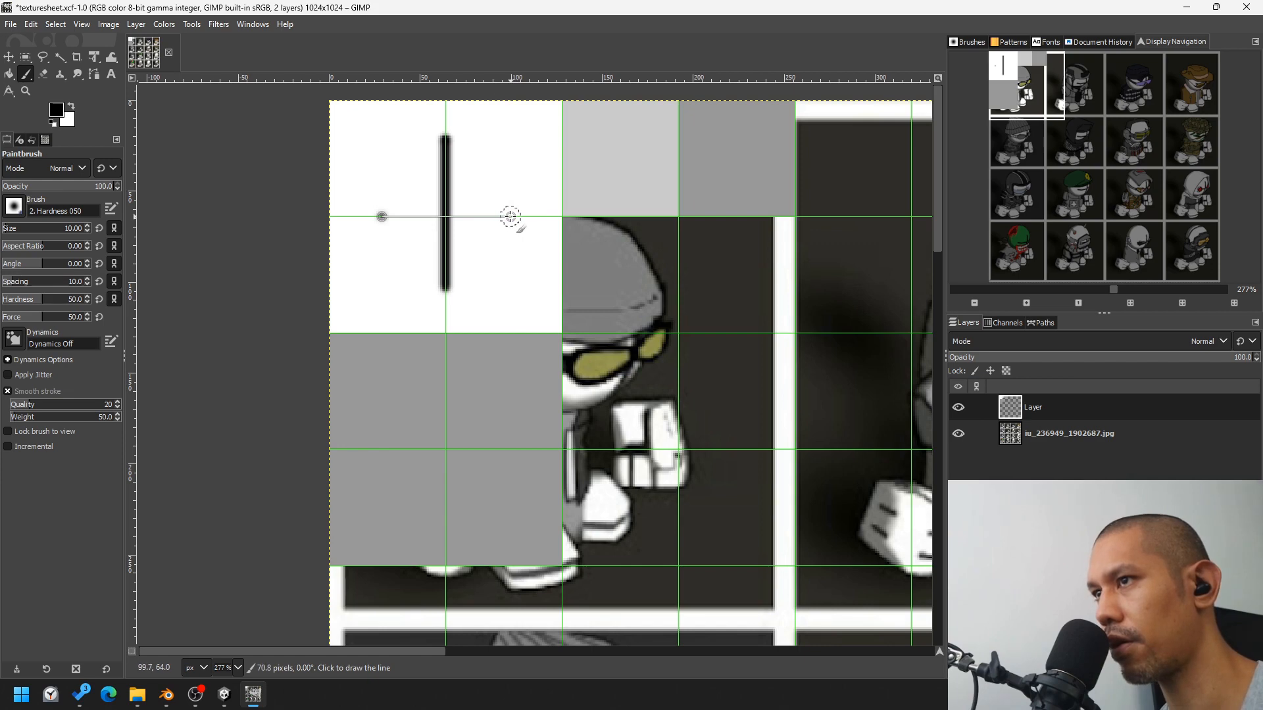
{"action": "left_click", "coordinate": [513, 216], "text": "shift"}
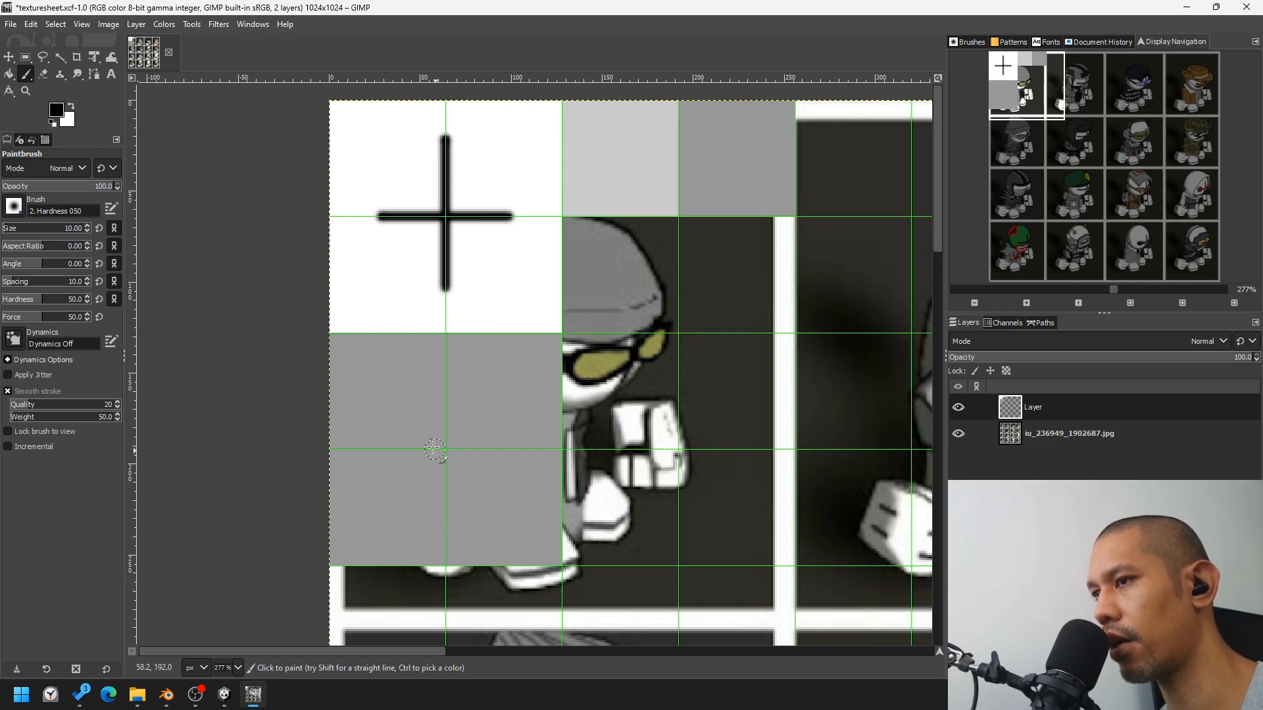
Step: Reduce the brush size to 4 and paint a wavy black line along the lower edge of the large grey block
{"action": "key", "text": "bracketleft"}
{"action": "key", "text": "bracketleft"}
{"action": "key", "text": "bracketleft"}
{"action": "key", "text": "bracketleft"}
{"action": "key", "text": "bracketleft"}
{"action": "key", "text": "bracketleft"}
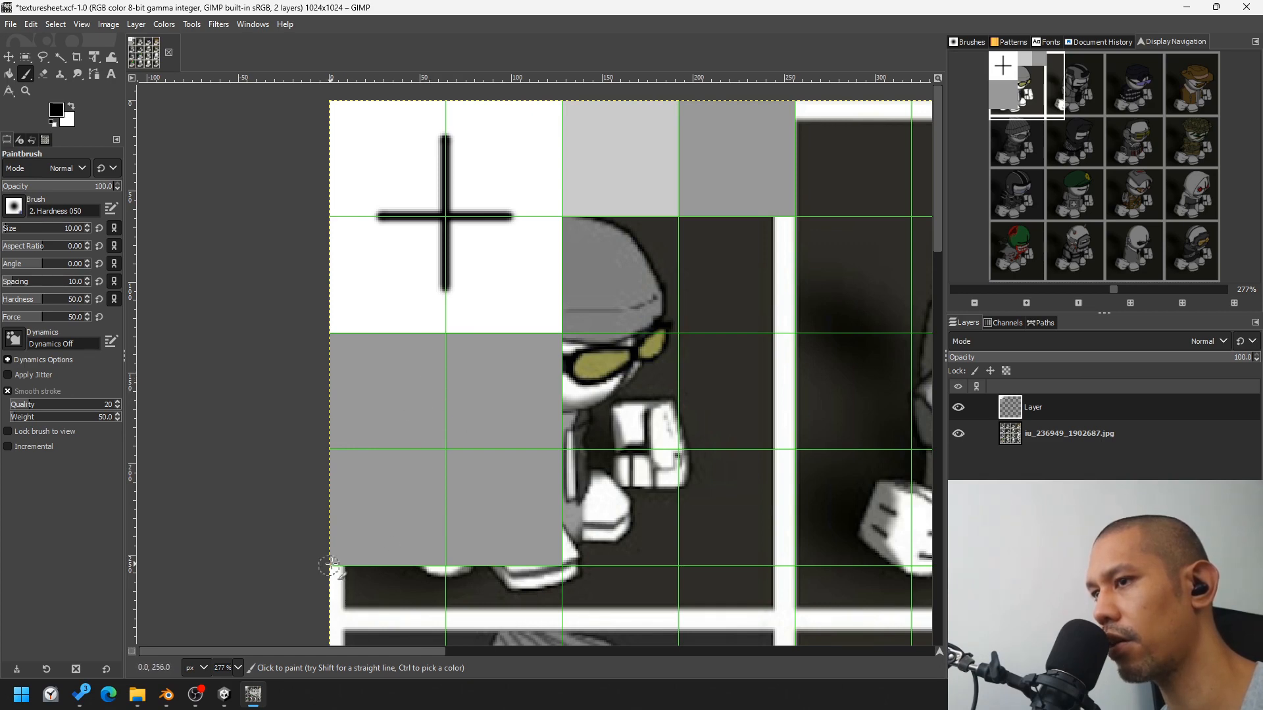
{"action": "left_click_drag", "start_coordinate": [326, 562], "coordinate": [390, 555]}
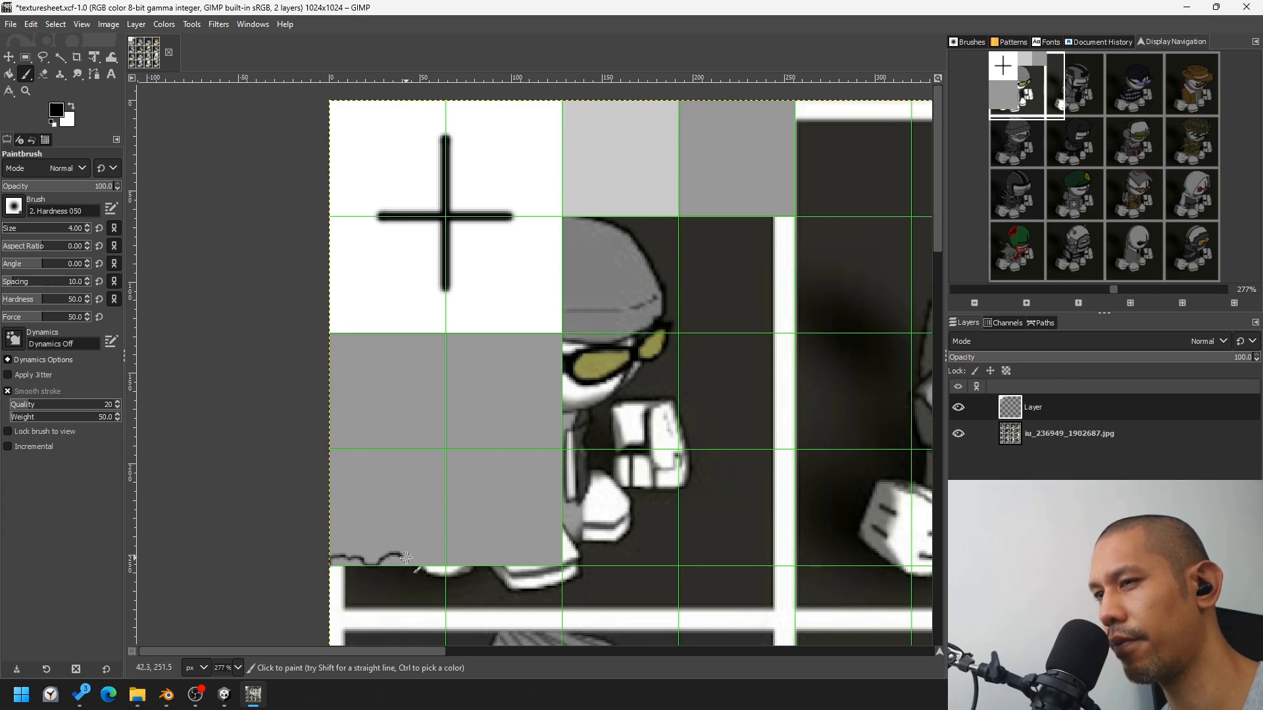
{"action": "left_click_drag", "start_coordinate": [441, 555], "coordinate": [572, 559]}
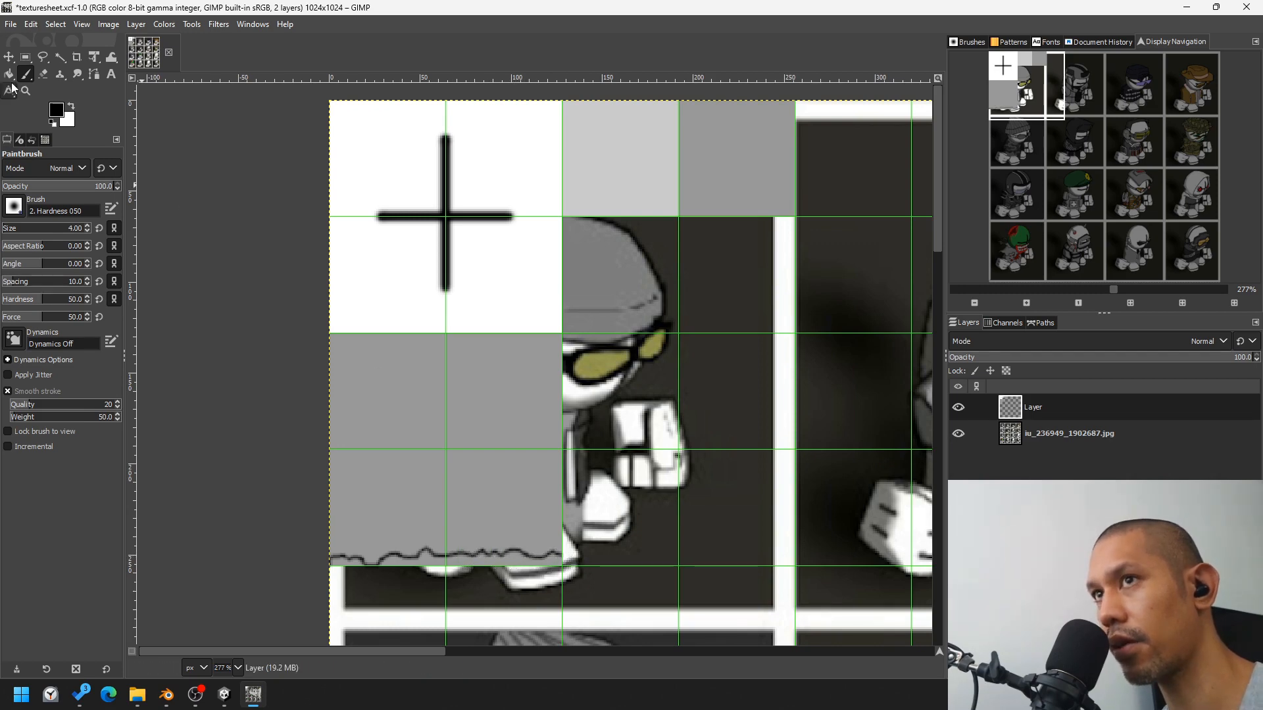
Step: Bucket-fill the areas between the wavy line and the lower edge of the large grey block with black
{"action": "left_click", "coordinate": [9, 74]}
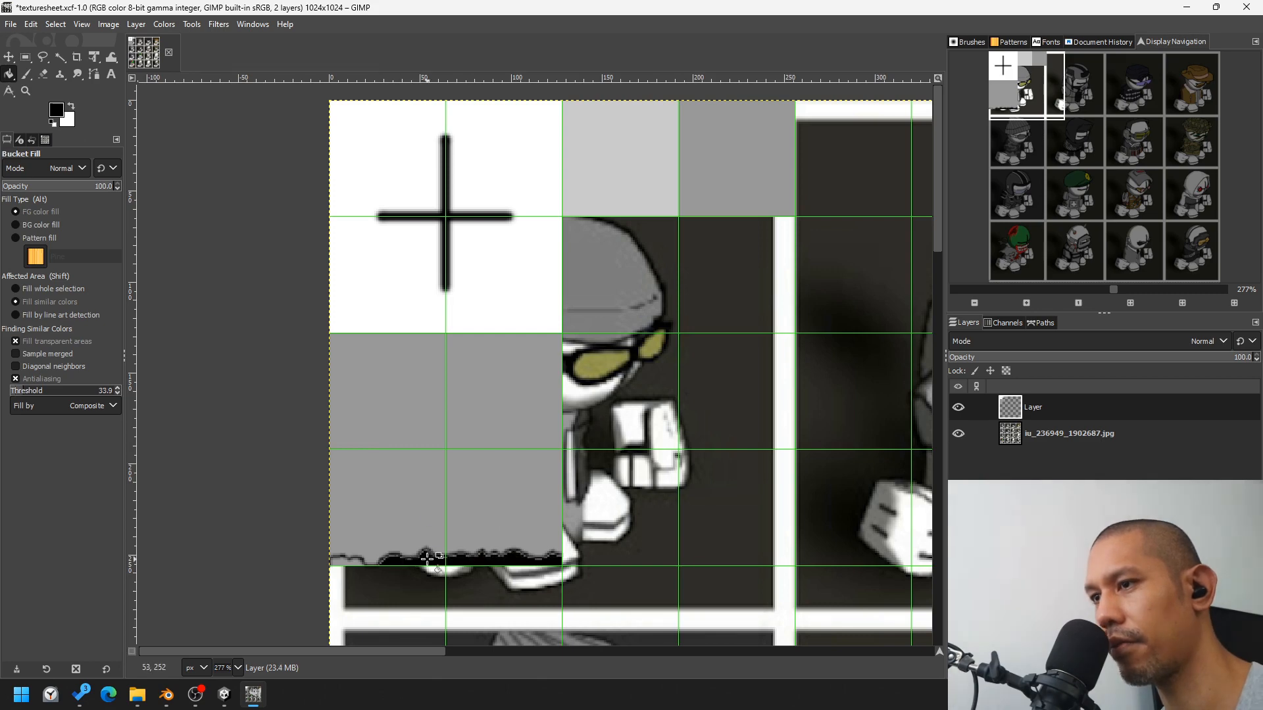
{"action": "left_click", "coordinate": [354, 562]}
{"action": "key", "text": "ctrl+z"}
{"action": "key", "text": "ctrl+y"}
{"action": "key", "text": "ctrl+z"}
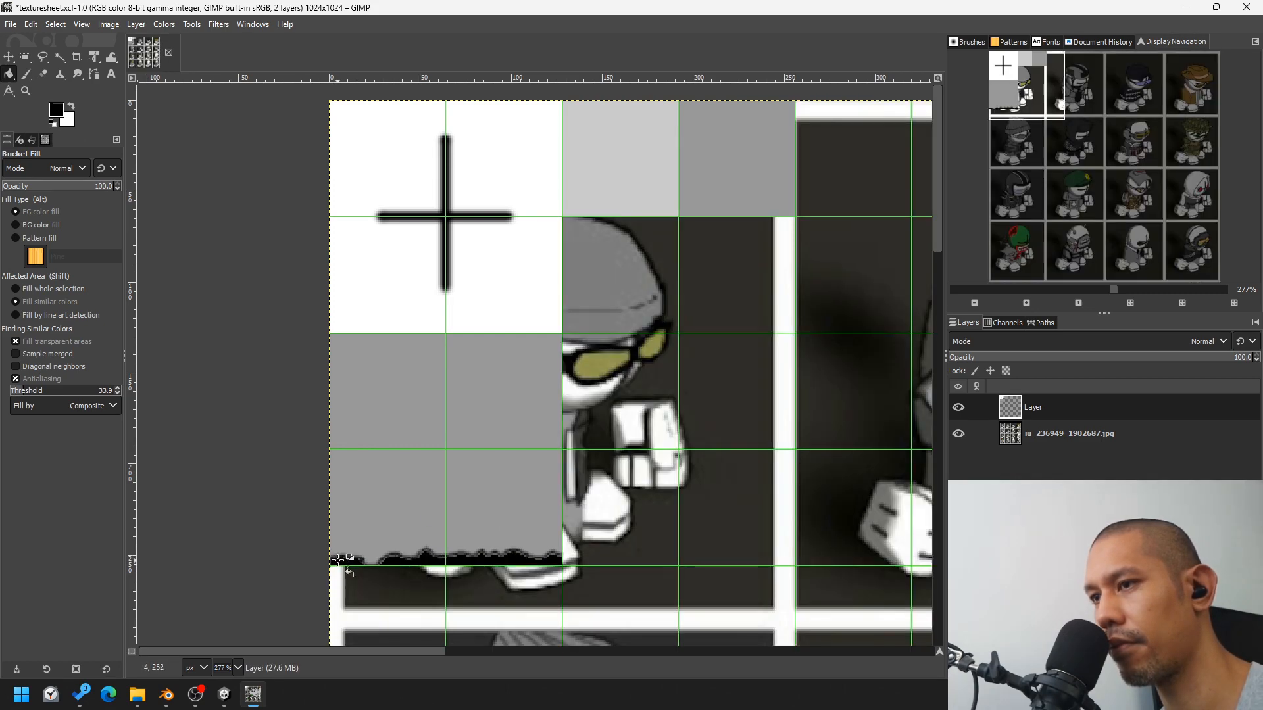
Step: Paint over the light gaps left between the wavy outline and the black fill with the size 4 brush
{"action": "left_click", "coordinate": [25, 92]}
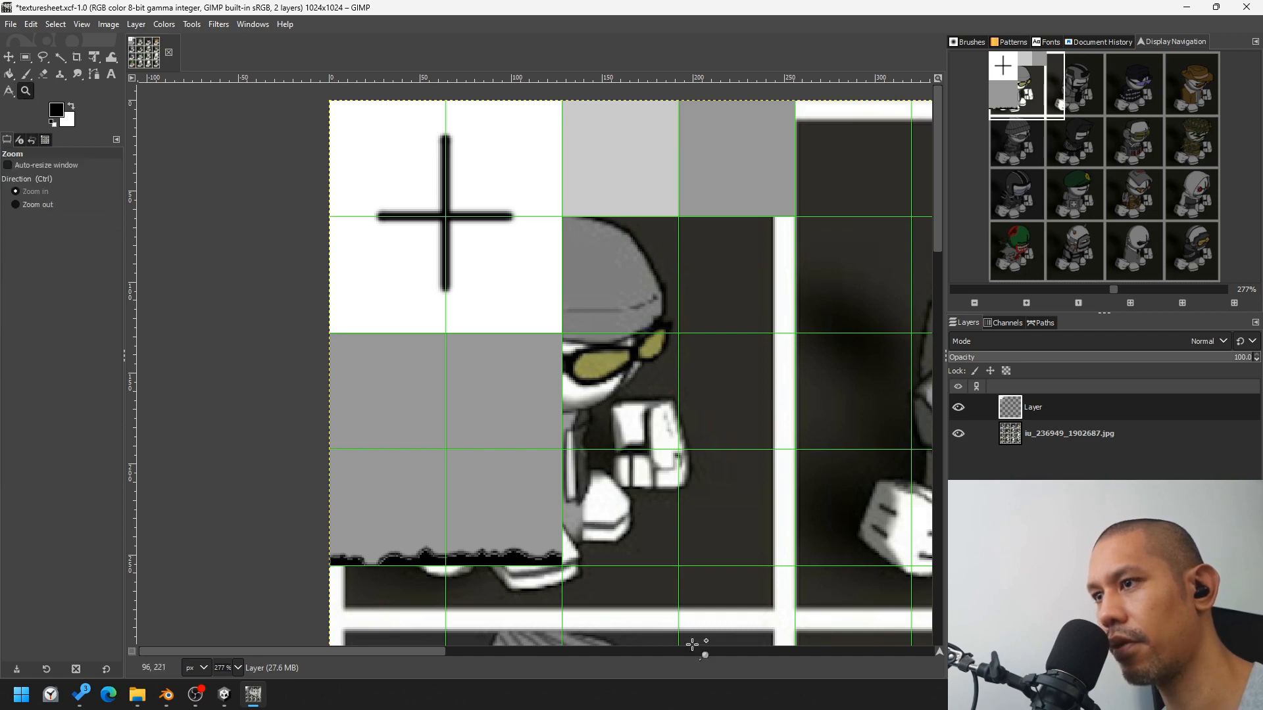
{"action": "left_click_drag", "start_coordinate": [584, 516], "coordinate": [315, 589]}
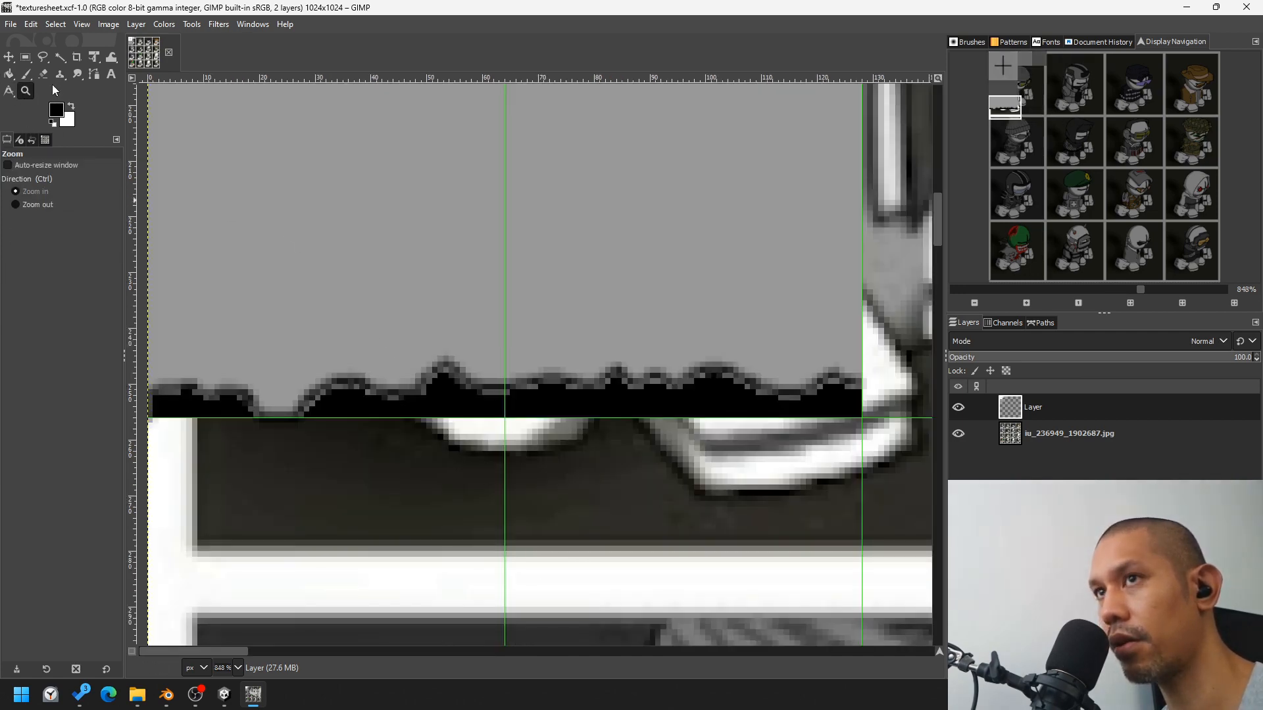
{"action": "left_click", "coordinate": [26, 73]}
{"action": "mouse_move", "coordinate": [171, 411]}
{"action": "left_mouse_down"}
{"action": "mouse_move", "coordinate": [164, 396]}
{"action": "mouse_move", "coordinate": [858, 371]}
{"action": "left_mouse_up"}
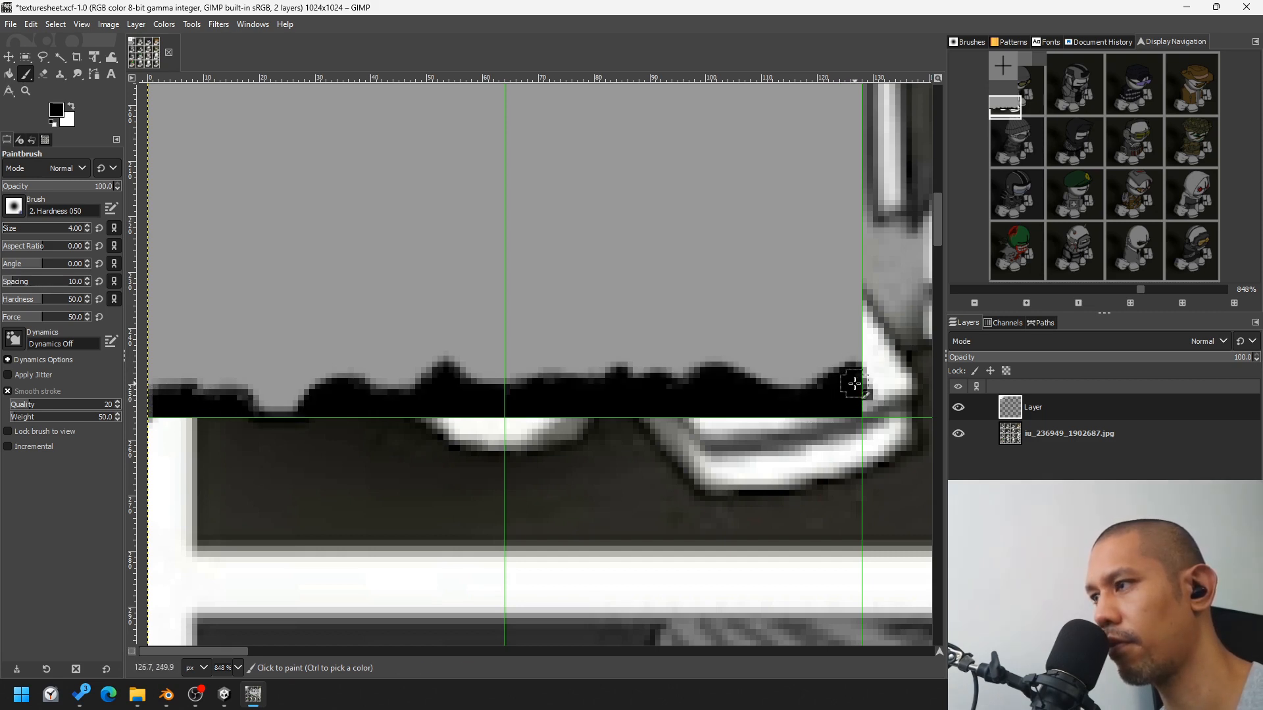
Step: Set the brush size to 10 and paint a short horizontal black dash with a shorter, slightly slanted dash below it in the light grey square
{"action": "left_click_drag", "start_coordinate": [1019, 106], "coordinate": [1040, 60]}
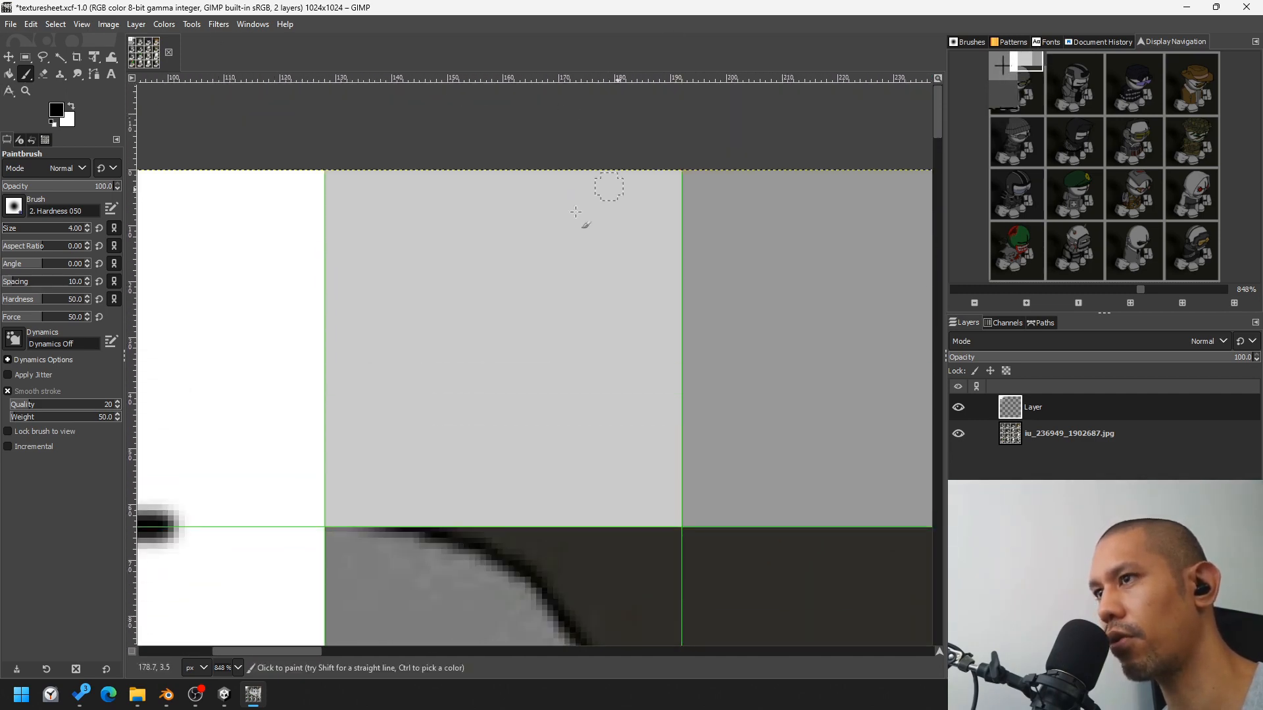
{"action": "left_click_drag", "start_coordinate": [1058, 100], "coordinate": [1014, 59]}
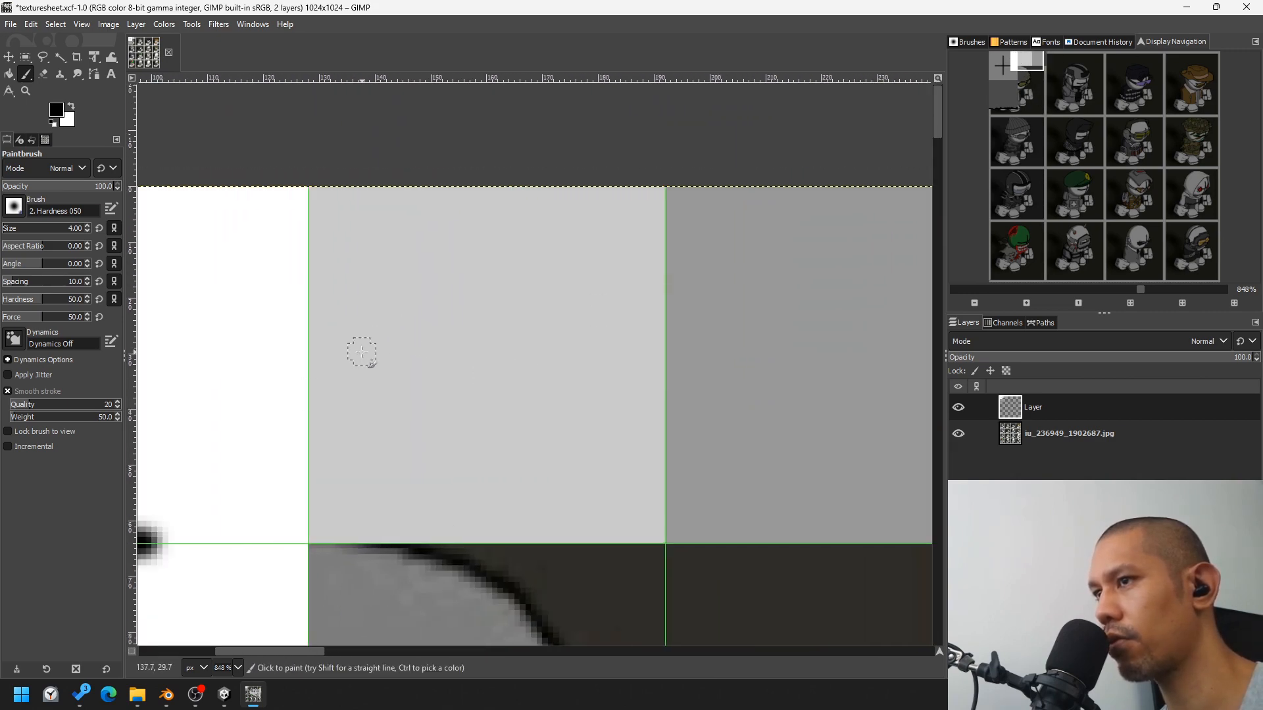
{"action": "key", "text": "bracketright"}
{"action": "key", "text": "bracketright"}
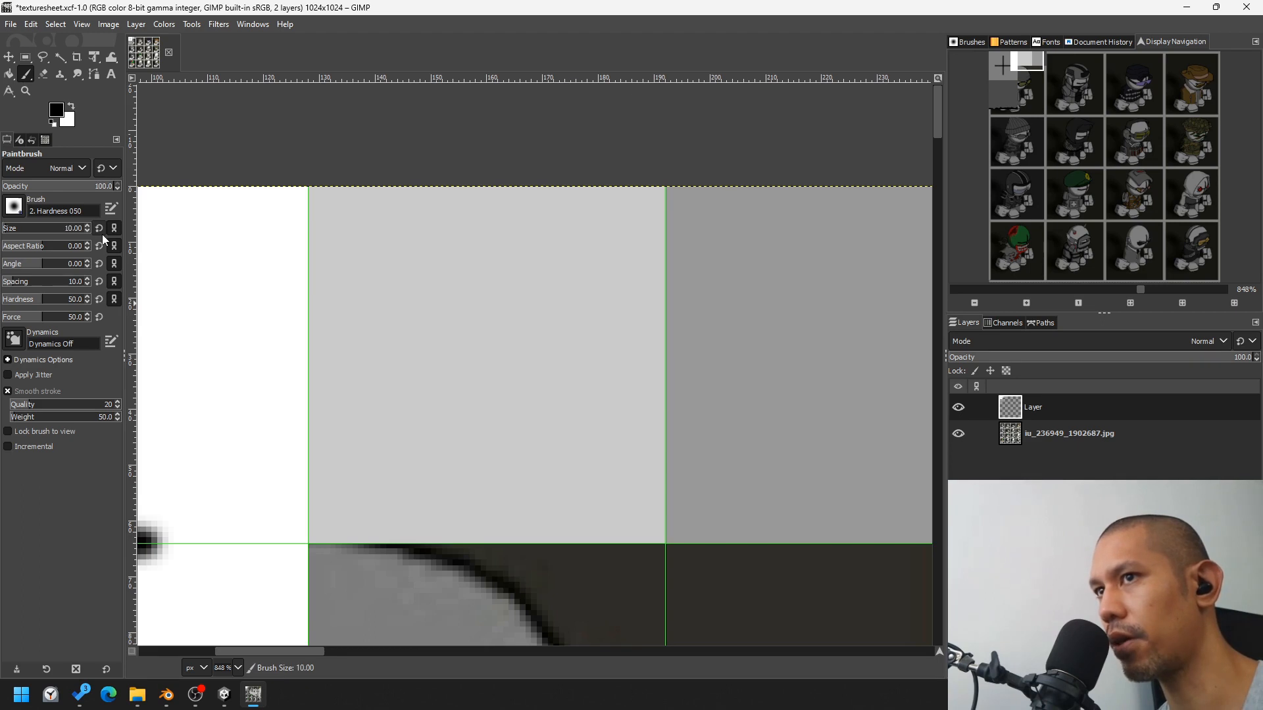
{"action": "left_click", "coordinate": [367, 381]}
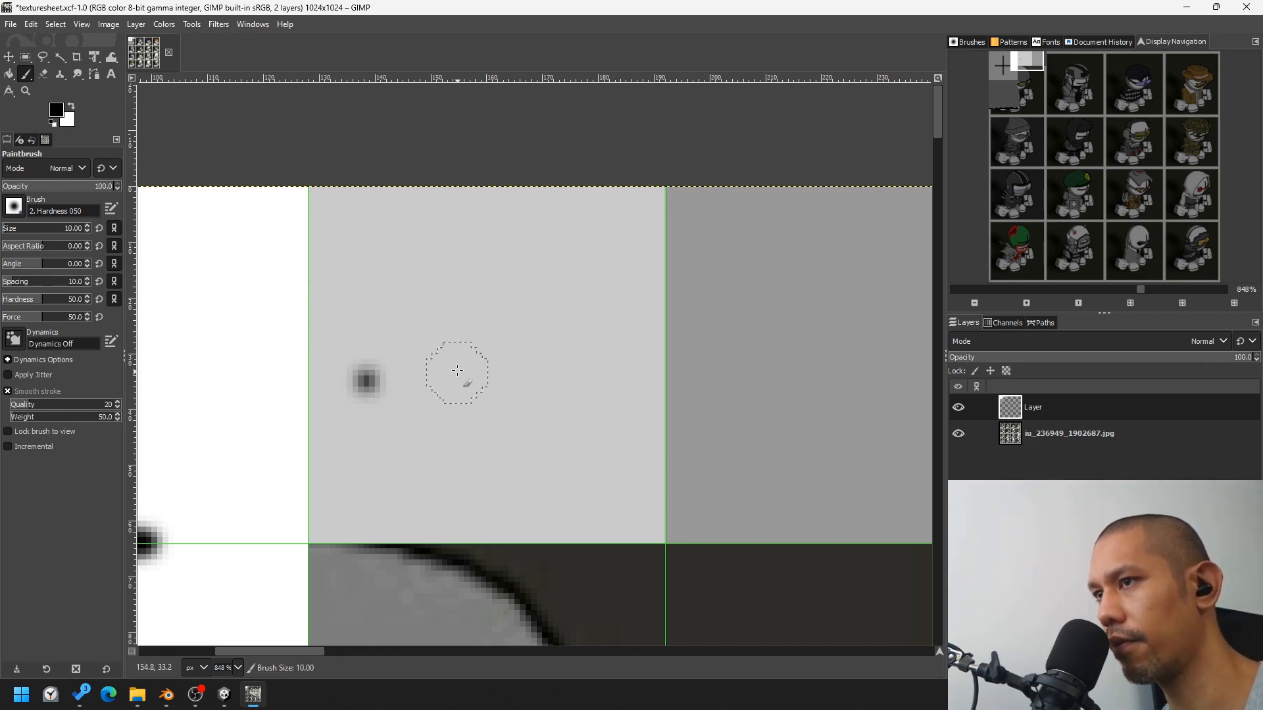
{"action": "left_click", "coordinate": [468, 381], "text": "shift"}
{"action": "left_click", "coordinate": [362, 458]}
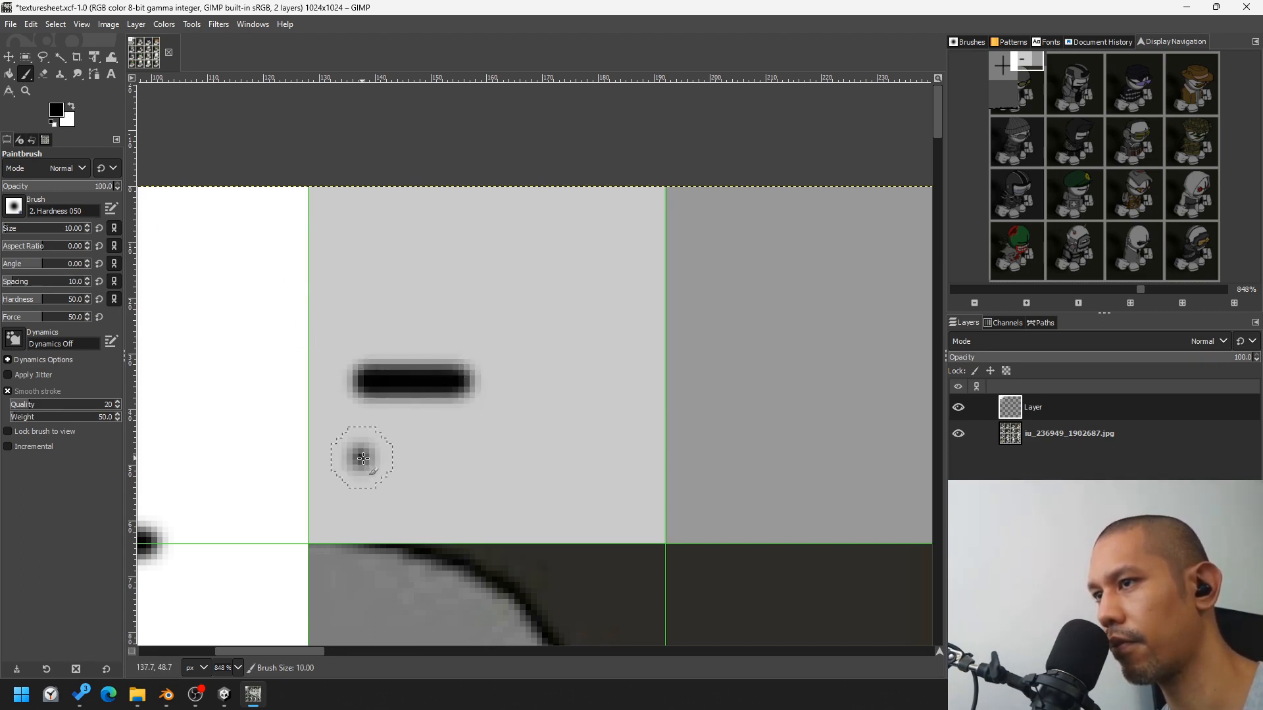
{"action": "left_click", "coordinate": [431, 468]}
{"action": "key", "text": "ctrl+z"}
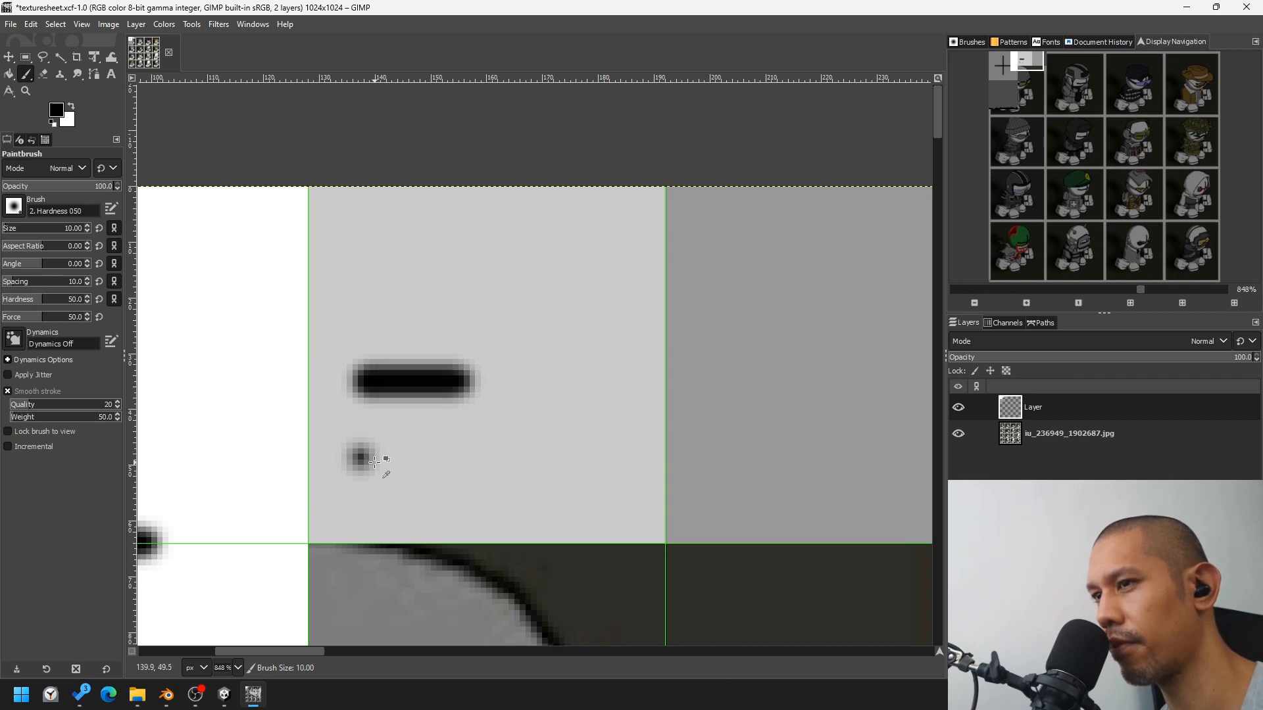
{"action": "left_click", "coordinate": [430, 470], "text": "shift"}
Step: Select a 64 × 23 px band at position 192, 34 in the small mid-grey square, paint a straight black line across it, and deselect
{"action": "mouse_move", "coordinate": [1049, 74]}
{"action": "left_mouse_down"}
{"action": "mouse_move", "coordinate": [1078, 99]}
{"action": "mouse_move", "coordinate": [1041, 60]}
{"action": "left_mouse_up"}
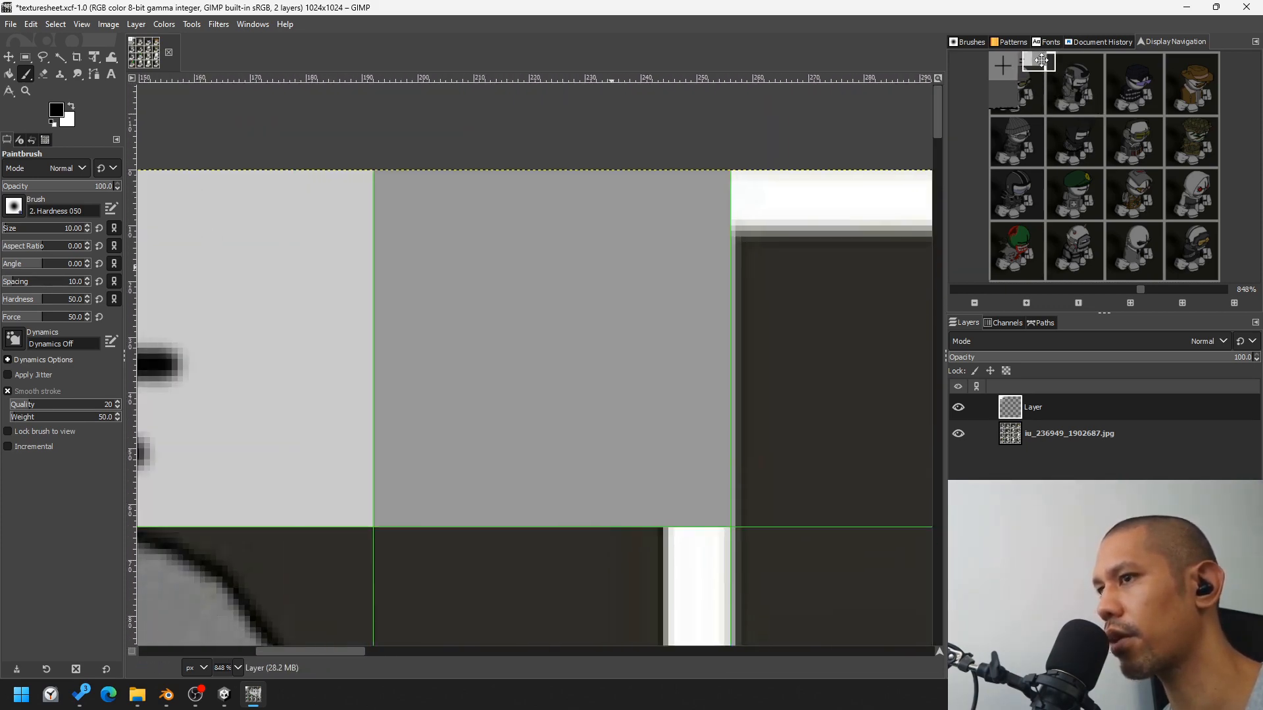
{"action": "left_click", "coordinate": [27, 56]}
{"action": "left_click_drag", "start_coordinate": [373, 361], "coordinate": [729, 487]}
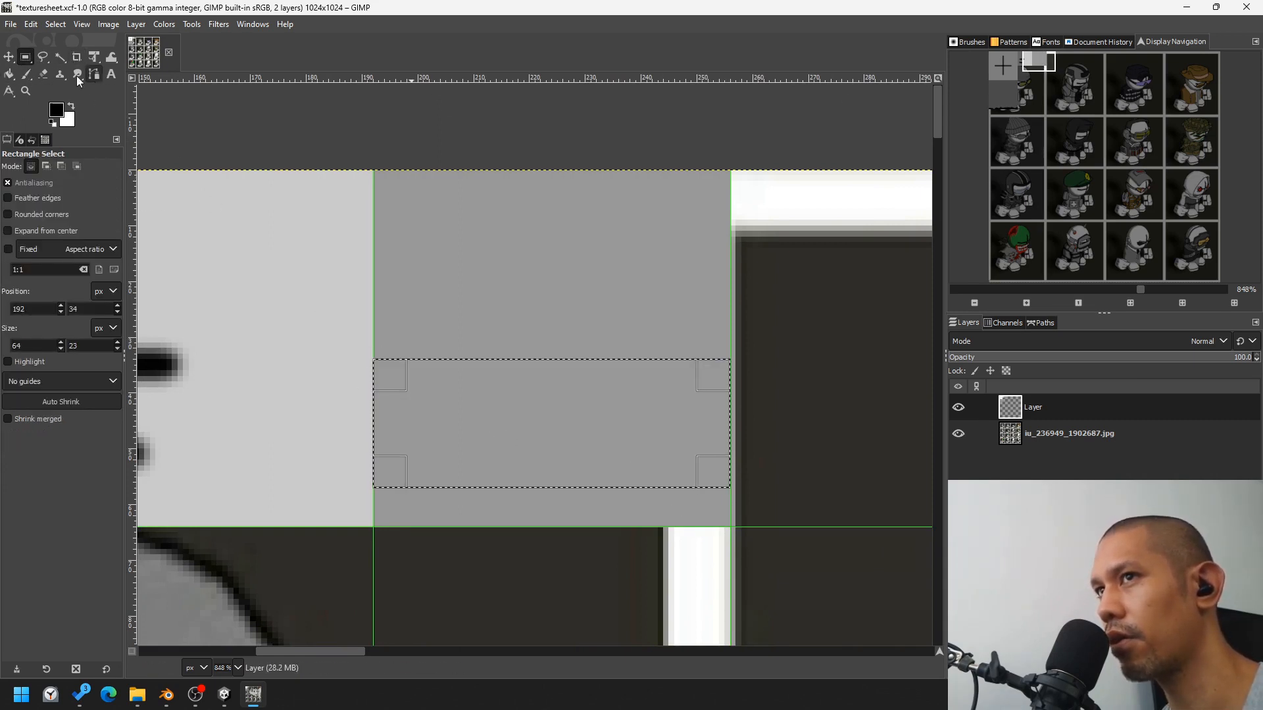
{"action": "left_click", "coordinate": [27, 74]}
{"action": "left_click", "coordinate": [375, 404]}
{"action": "left_click", "coordinate": [726, 403], "text": "shift"}
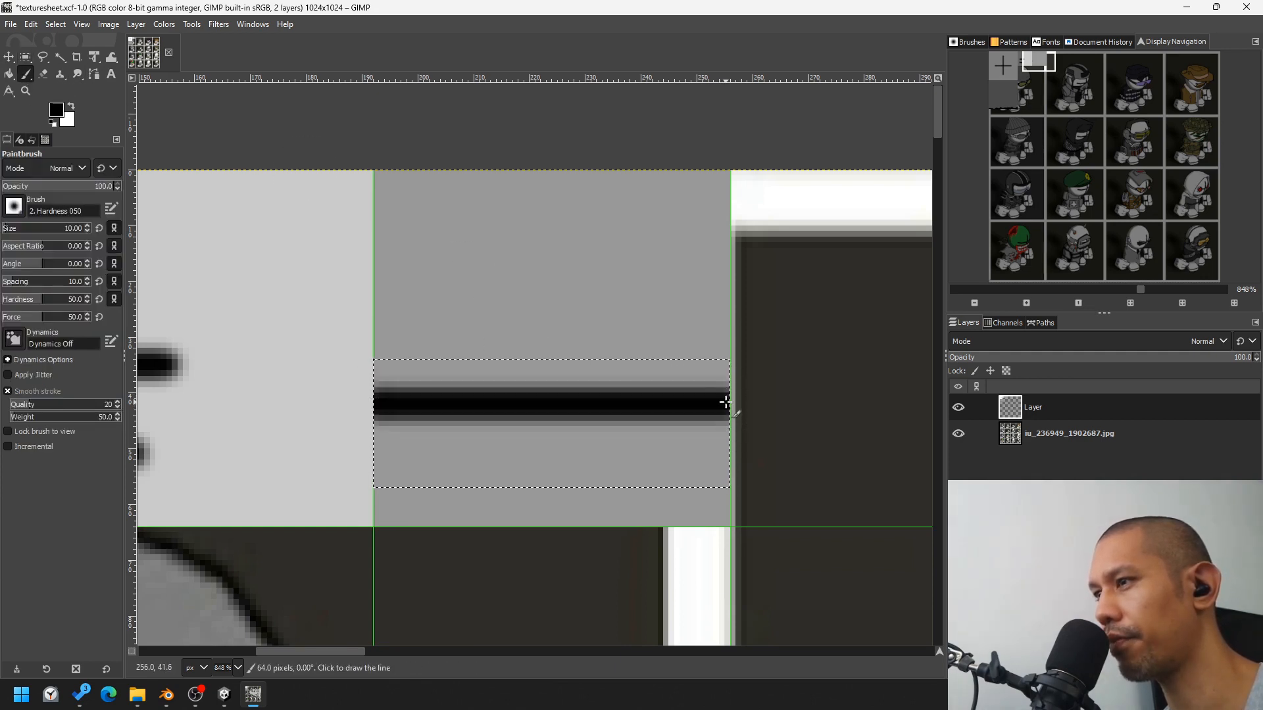
{"action": "left_click", "coordinate": [26, 57]}
{"action": "left_click", "coordinate": [623, 408]}
{"action": "scroll", "coordinate": [623, 409], "scroll_direction": "down", "scroll_amount": 5, "text": "ctrl"}
Step: Save the image as texturesheet.xcf in the TEXTURES folder and export it to texturesheet.png
{"action": "left_click", "coordinate": [11, 24]}
{"action": "left_click", "coordinate": [37, 155]}
{"action": "left_click", "coordinate": [11, 25]}
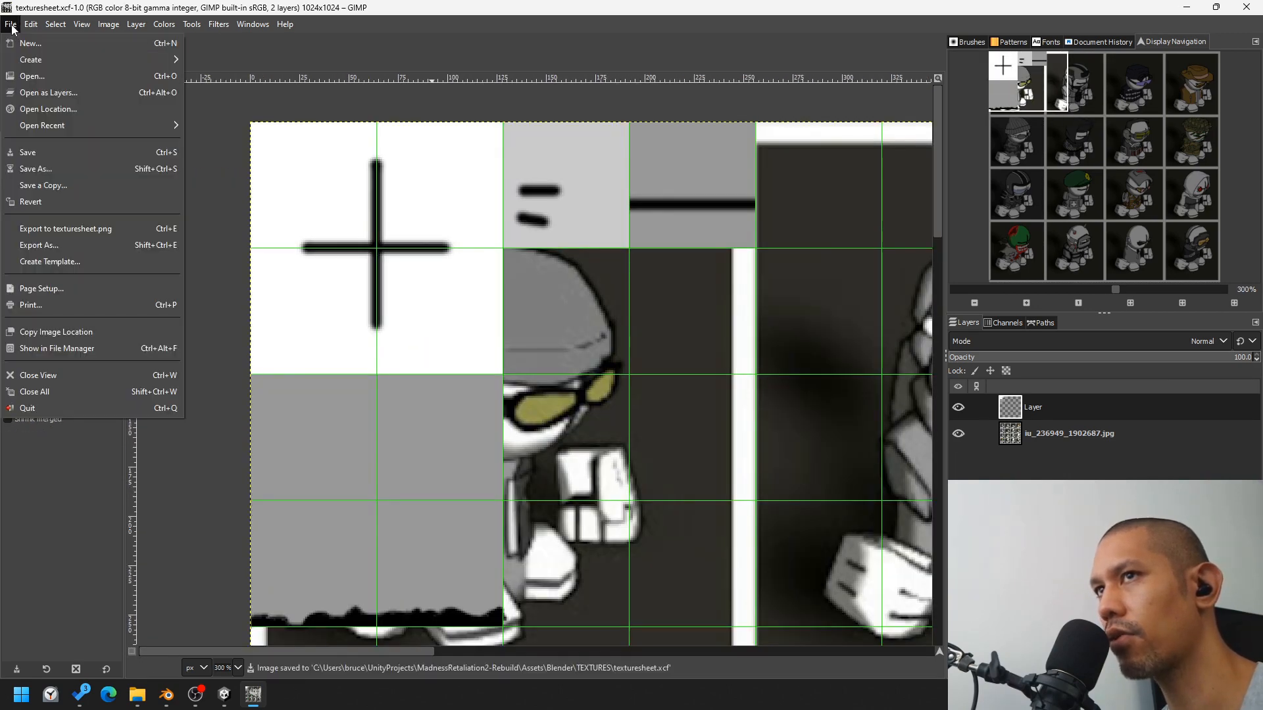
{"action": "left_click", "coordinate": [51, 168]}
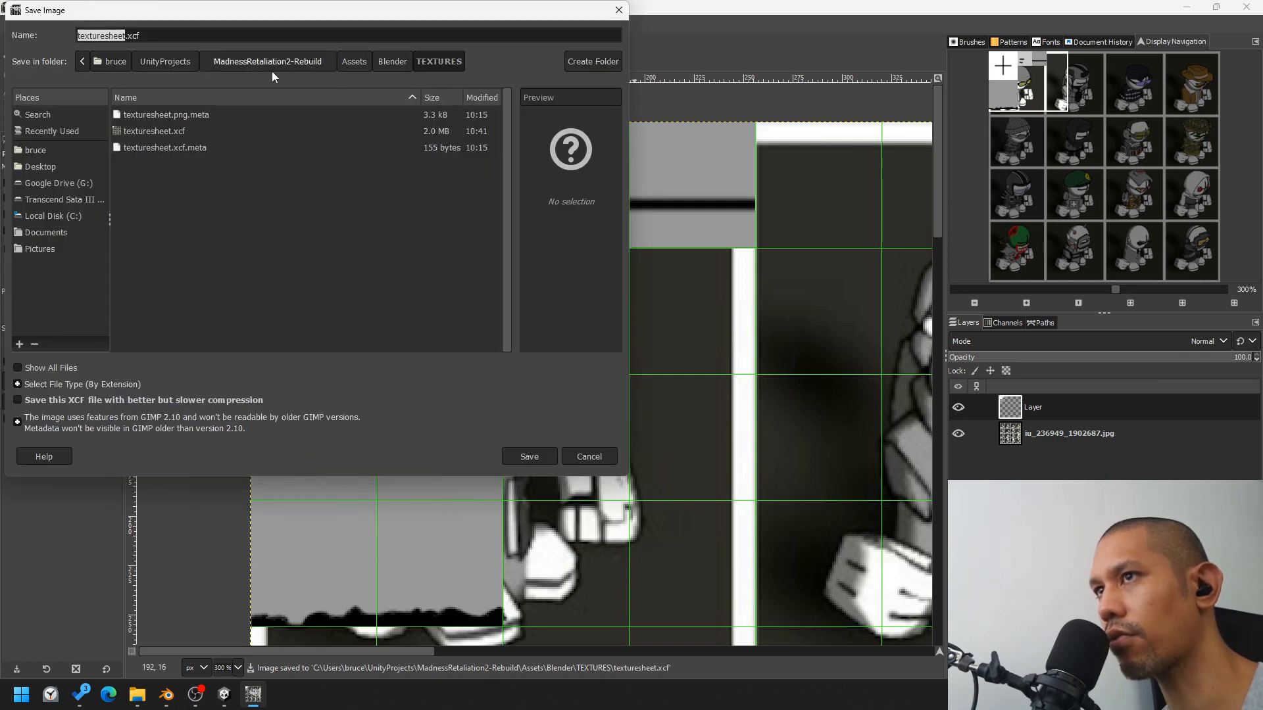
{"action": "left_click", "coordinate": [389, 62]}
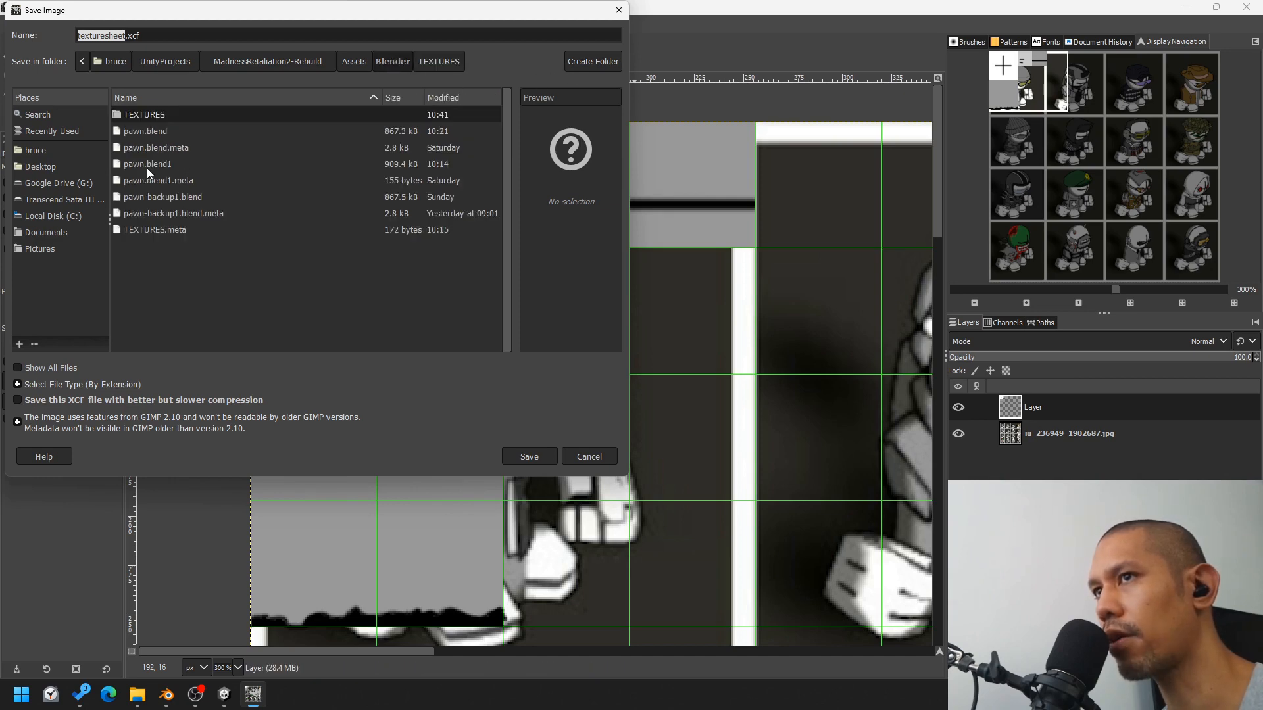
{"action": "double_click", "coordinate": [157, 116]}
{"action": "key", "text": "Return"}
{"action": "left_click", "coordinate": [10, 24]}
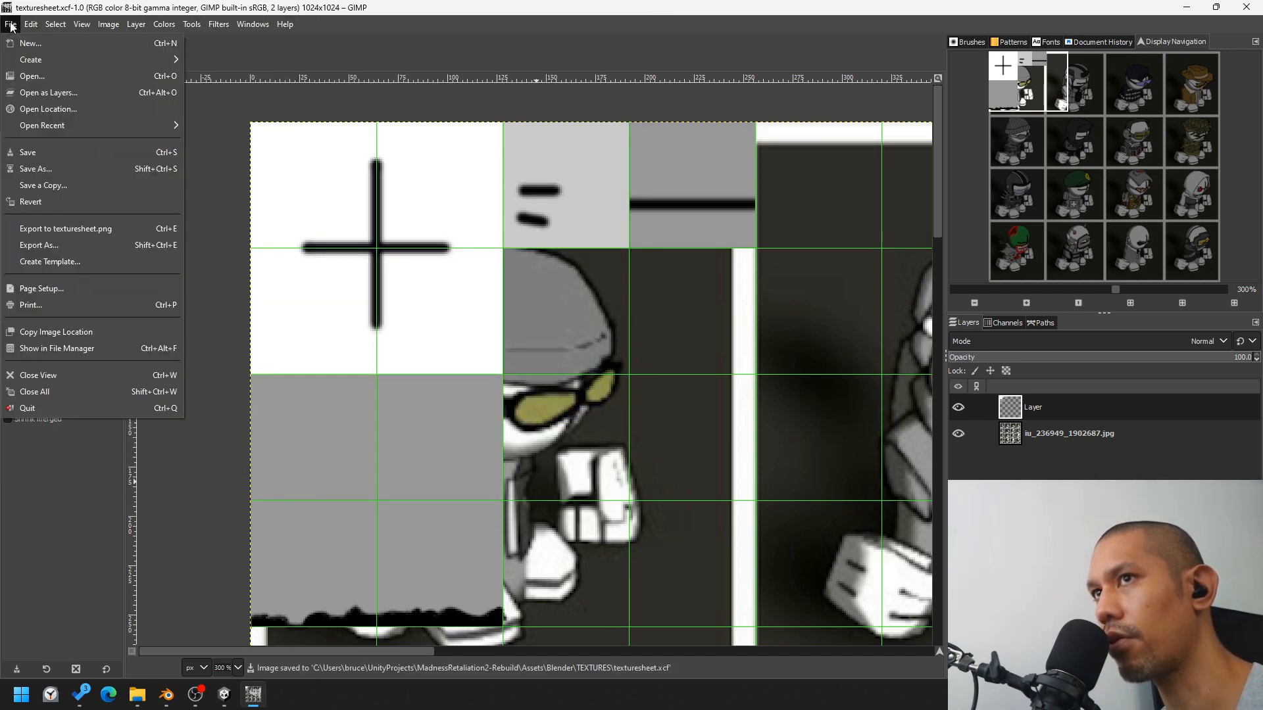
{"action": "left_click", "coordinate": [46, 229]}
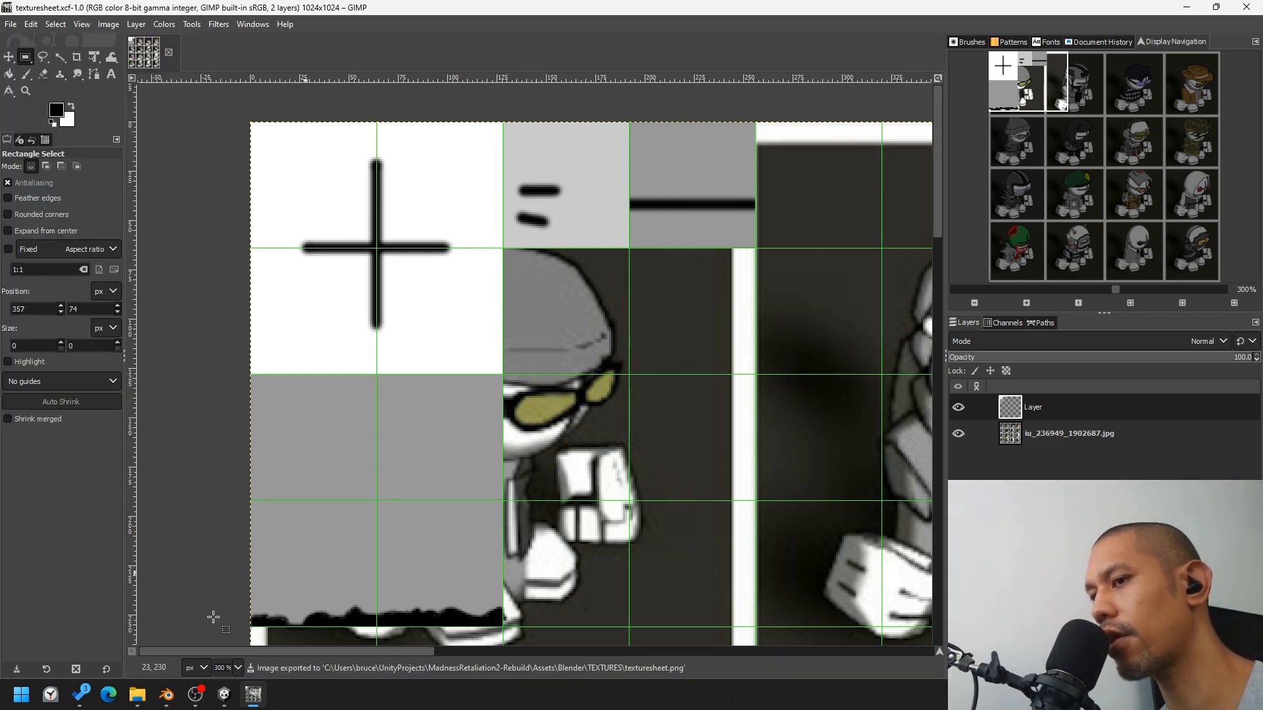
Step: Switch to Blender and open the pawn's body mesh in Edit Mode, seen in the right orthographic view
{"action": "left_click", "coordinate": [167, 695]}
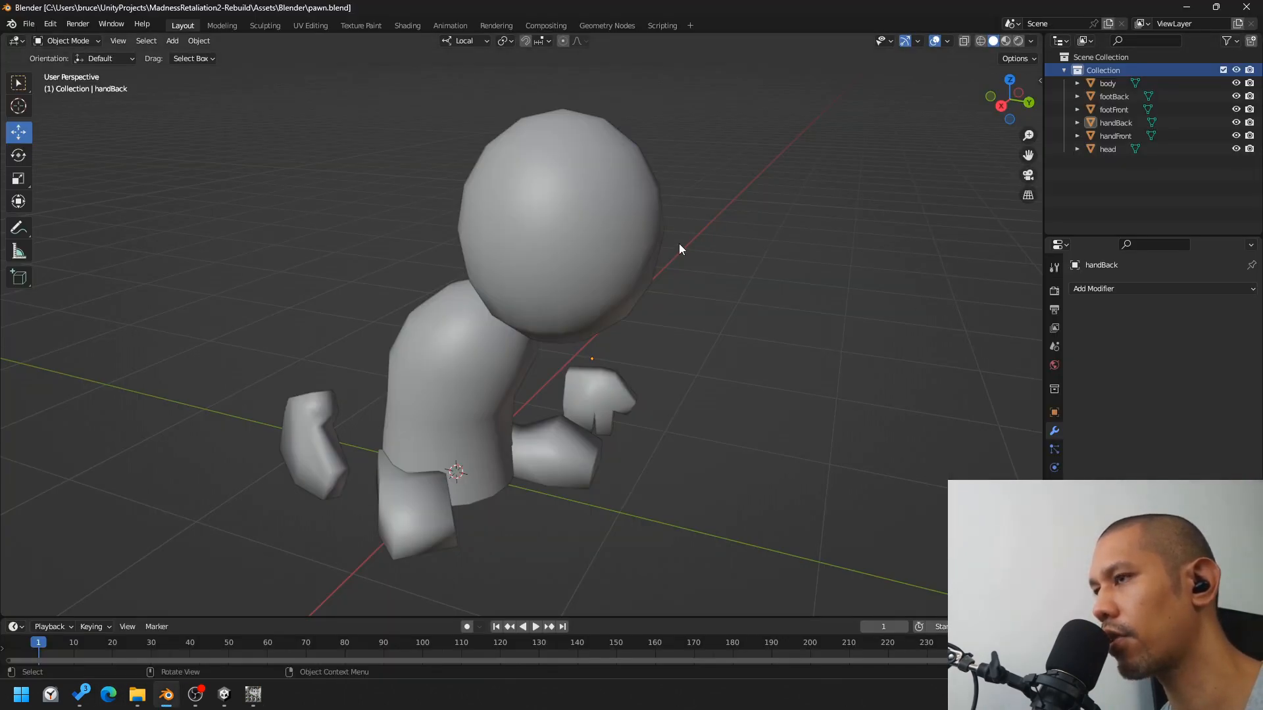
{"action": "left_click", "coordinate": [439, 380]}
{"action": "key", "text": "Tab"}
{"action": "key", "text": "Tab"}
{"action": "key", "text": "Tab"}
{"action": "left_click", "coordinate": [1000, 106]}
{"action": "key", "text": "Tab"}
{"action": "key", "text": "Tab"}
{"action": "middle_click_drag", "start_coordinate": [506, 392], "coordinate": [654, 373], "text": "shift"}
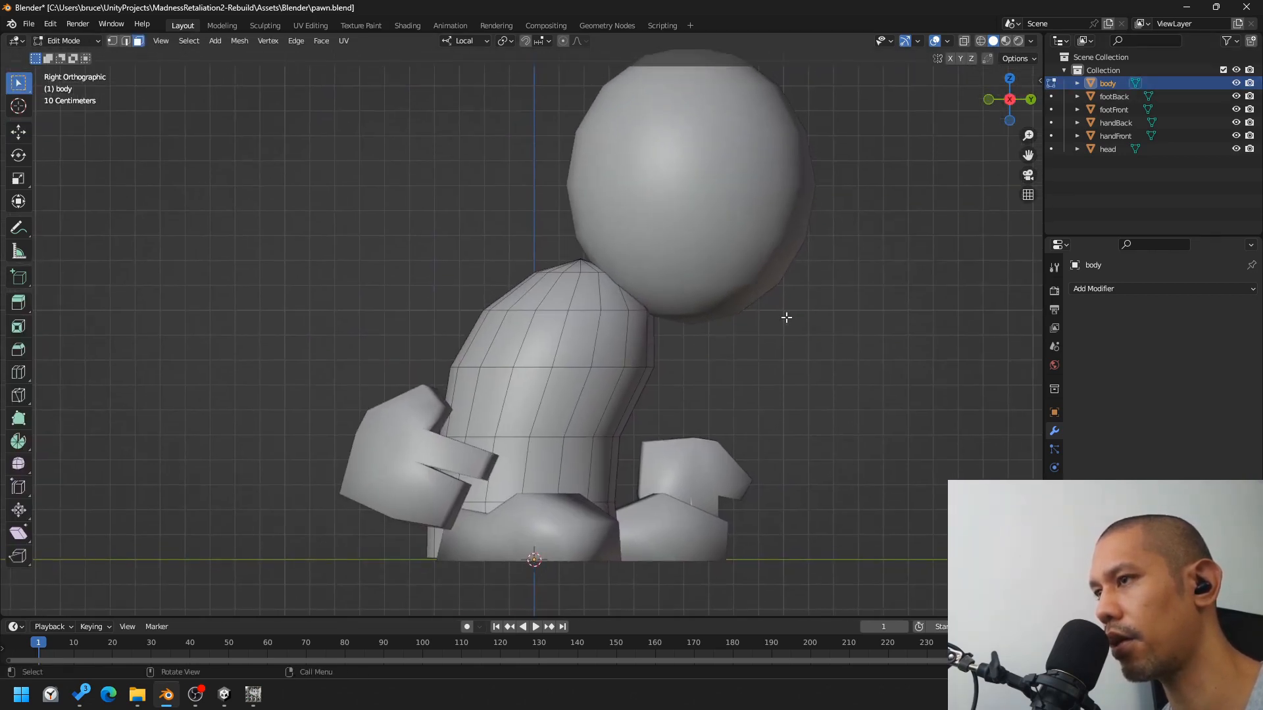
Step: Select the upper half of the body's vertices, rotate them about 5.8° forward, and shift them slightly forward and down
{"action": "left_click_drag", "start_coordinate": [793, 171], "coordinate": [382, 457]}
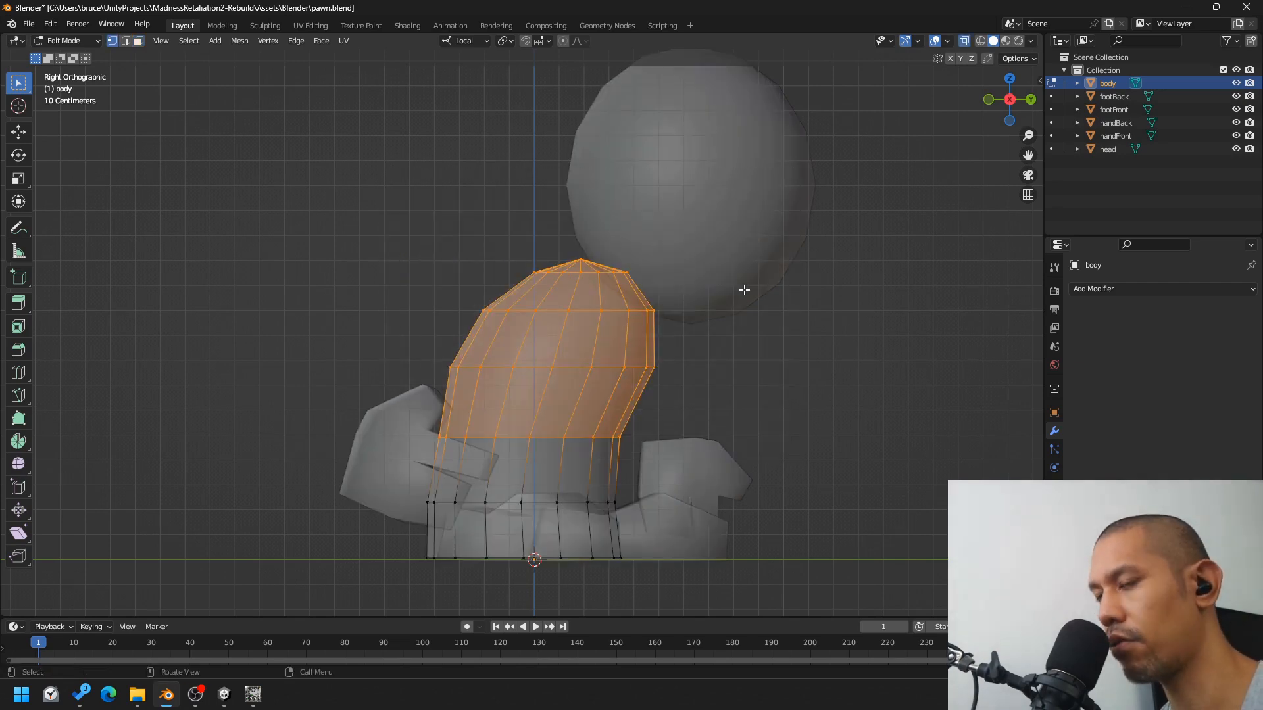
{"action": "key", "text": "r"}
{"action": "left_click", "coordinate": [760, 307]}
{"action": "key", "text": "g"}
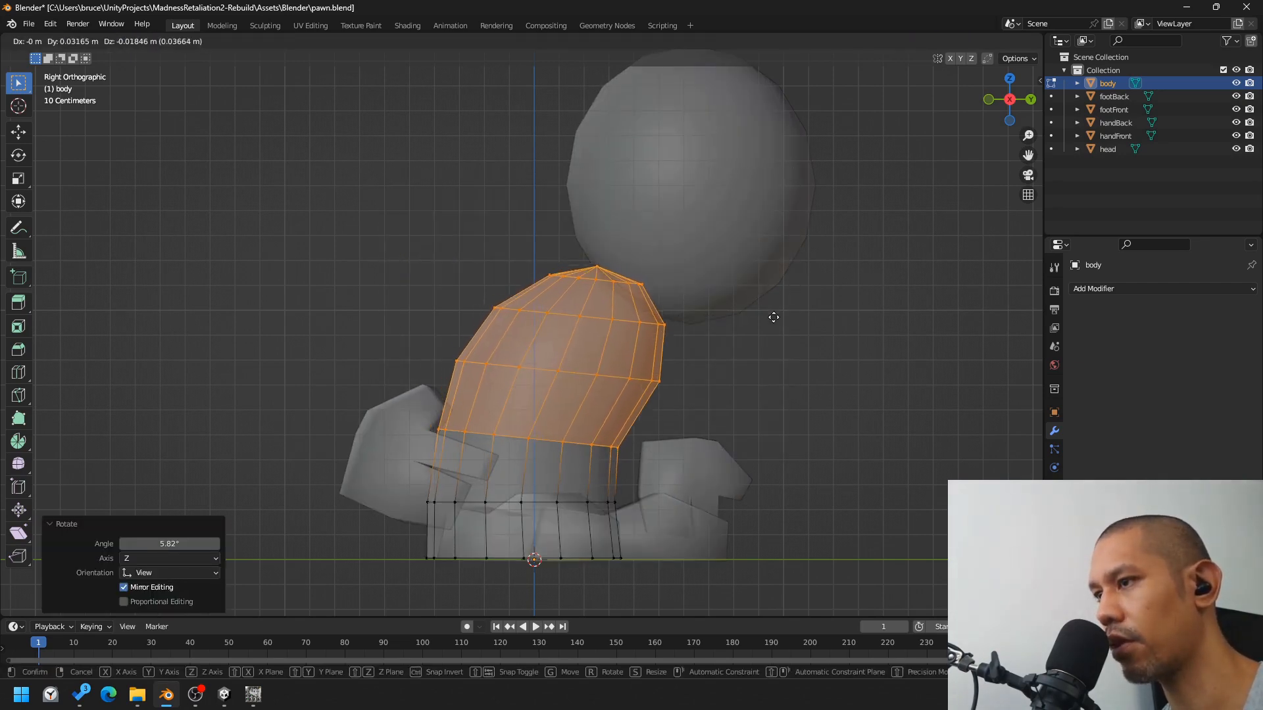
{"action": "left_click", "coordinate": [773, 318]}
Step: Select the body's rings from the chest up, rotate them about 7.7° forward, and move them slightly forward
{"action": "left_click_drag", "start_coordinate": [763, 211], "coordinate": [392, 404]}
{"action": "key", "text": "r"}
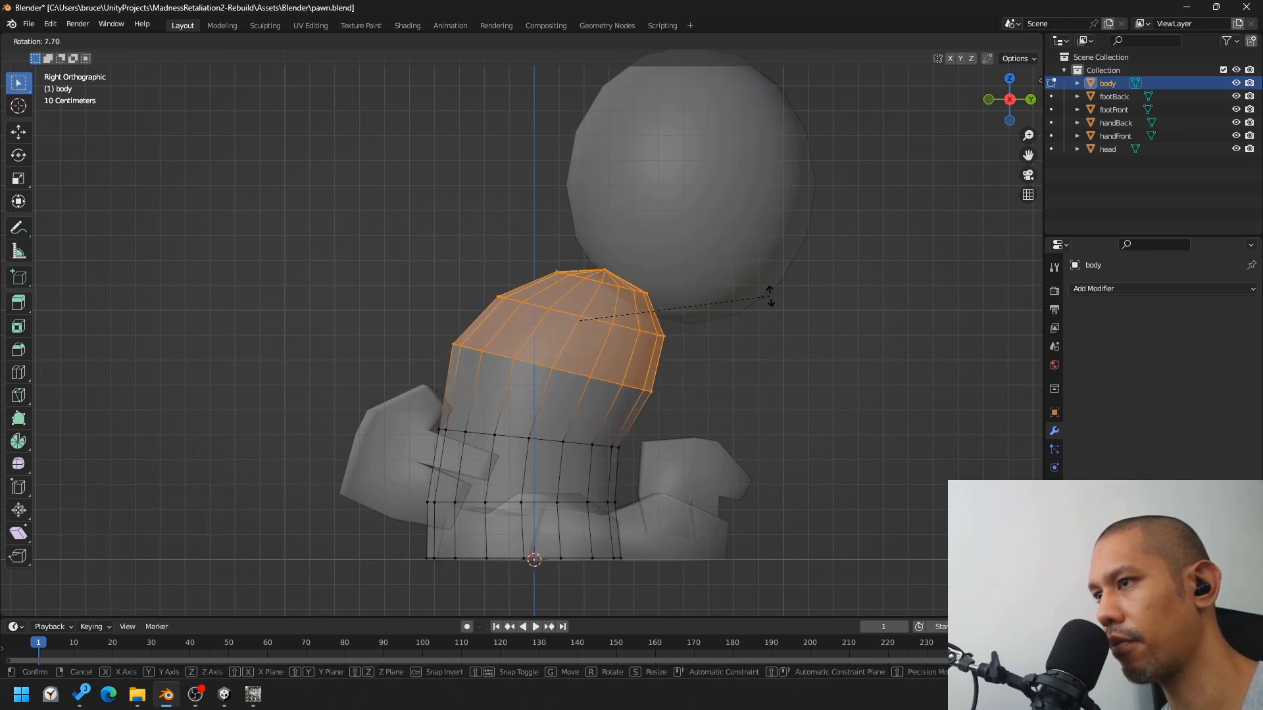
{"action": "left_click", "coordinate": [769, 296]}
{"action": "key", "text": "g"}
{"action": "left_click", "coordinate": [794, 306]}
Step: Select the shoulder ring and everything above it, then rotate and move it slightly forward to continue the torso's curve
{"action": "left_click_drag", "start_coordinate": [787, 196], "coordinate": [470, 323]}
{"action": "left_click_drag", "start_coordinate": [788, 220], "coordinate": [596, 351], "text": "shift"}
{"action": "key", "text": "r"}
{"action": "left_click", "coordinate": [807, 293]}
{"action": "key", "text": "g"}
{"action": "left_click", "coordinate": [812, 297]}
Step: Select the topmost vertices of the body, rotate them about 6.9°, and move them about 0.03 m forward and down
{"action": "left_click_drag", "start_coordinate": [746, 216], "coordinate": [558, 304]}
{"action": "left_click_drag", "start_coordinate": [714, 253], "coordinate": [619, 324], "text": "shift"}
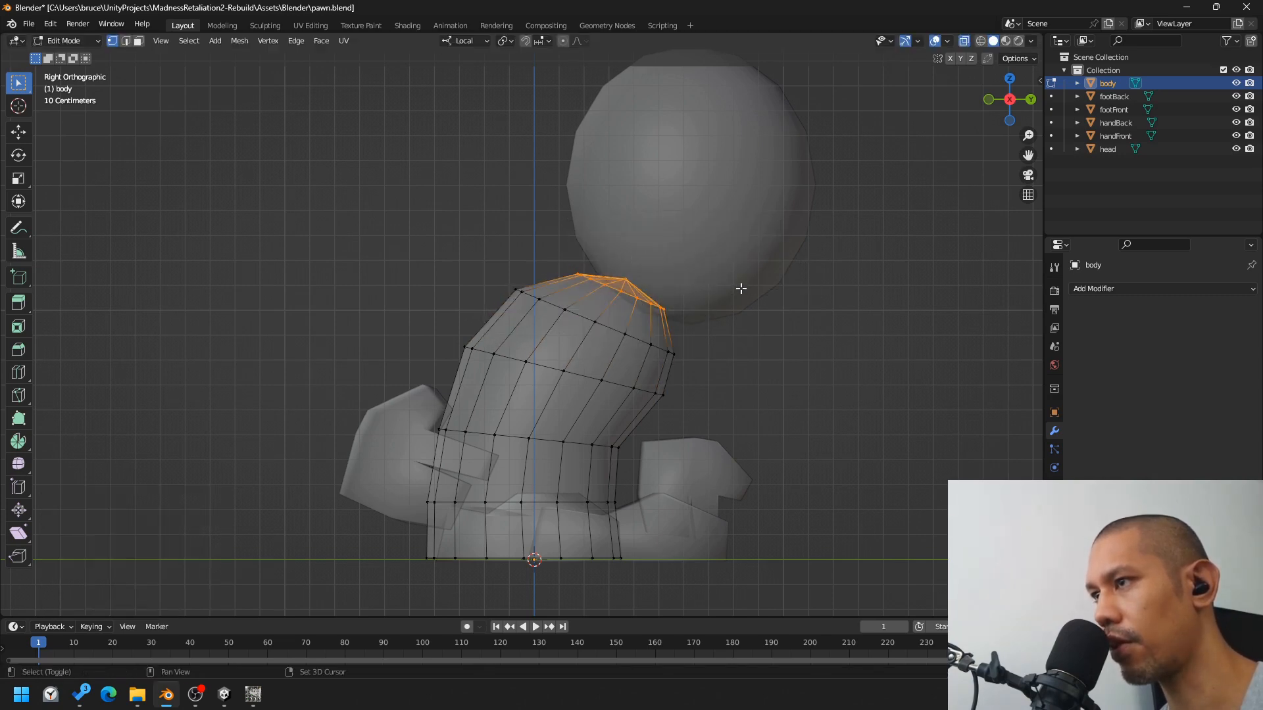
{"action": "key", "text": "g"}
{"action": "left_click", "coordinate": [755, 301]}
{"action": "key", "text": "g"}
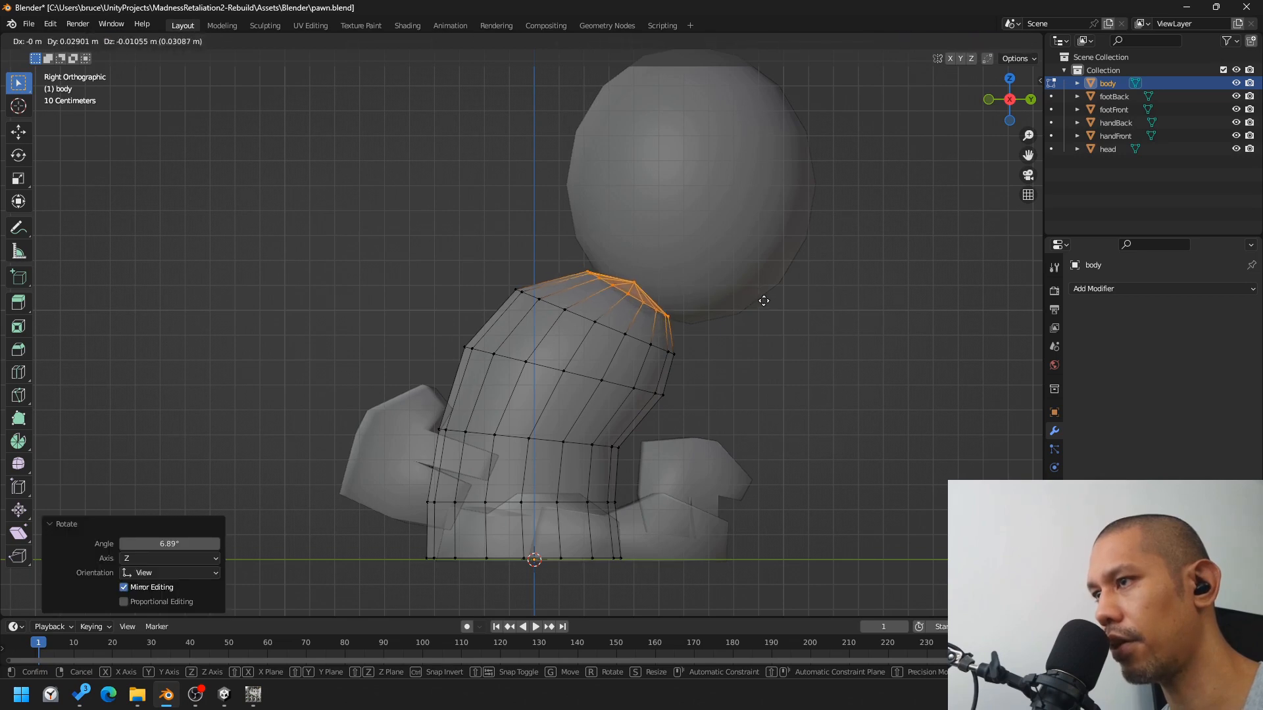
{"action": "left_click", "coordinate": [763, 302]}
Step: Select the edge ring around the middle of the torso and scale it down slightly
{"action": "left_click", "coordinate": [690, 398]}
{"action": "left_click_drag", "start_coordinate": [700, 382], "coordinate": [589, 430]}
{"action": "left_click_drag", "start_coordinate": [576, 349], "coordinate": [447, 373], "text": "shift"}
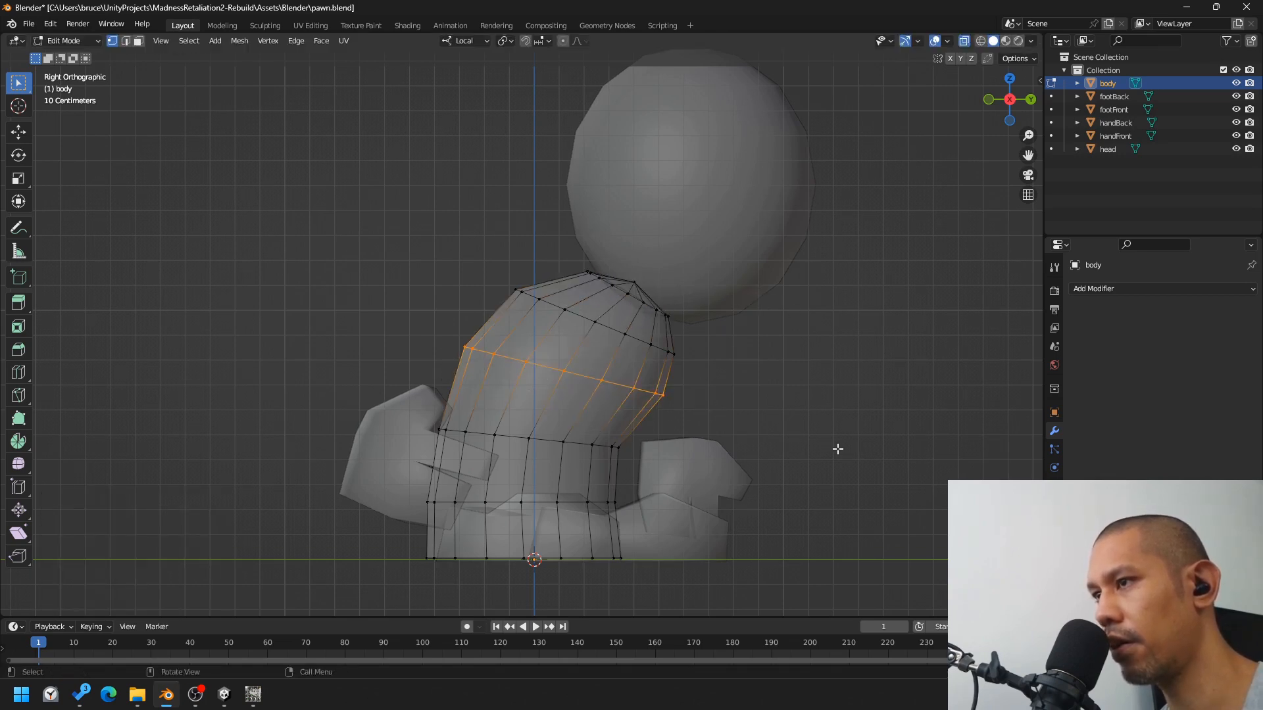
{"action": "key", "text": "s"}
{"action": "left_click", "coordinate": [815, 437]}
Step: Delete the body's vertices to the right of the centre line as seen from behind, and leave Edit Mode
{"action": "middle_click_drag", "start_coordinate": [857, 301], "coordinate": [903, 365]}
{"action": "key", "text": "Tab"}
{"action": "key", "text": "Tab"}
{"action": "key", "text": "ctrl+KP_1"}
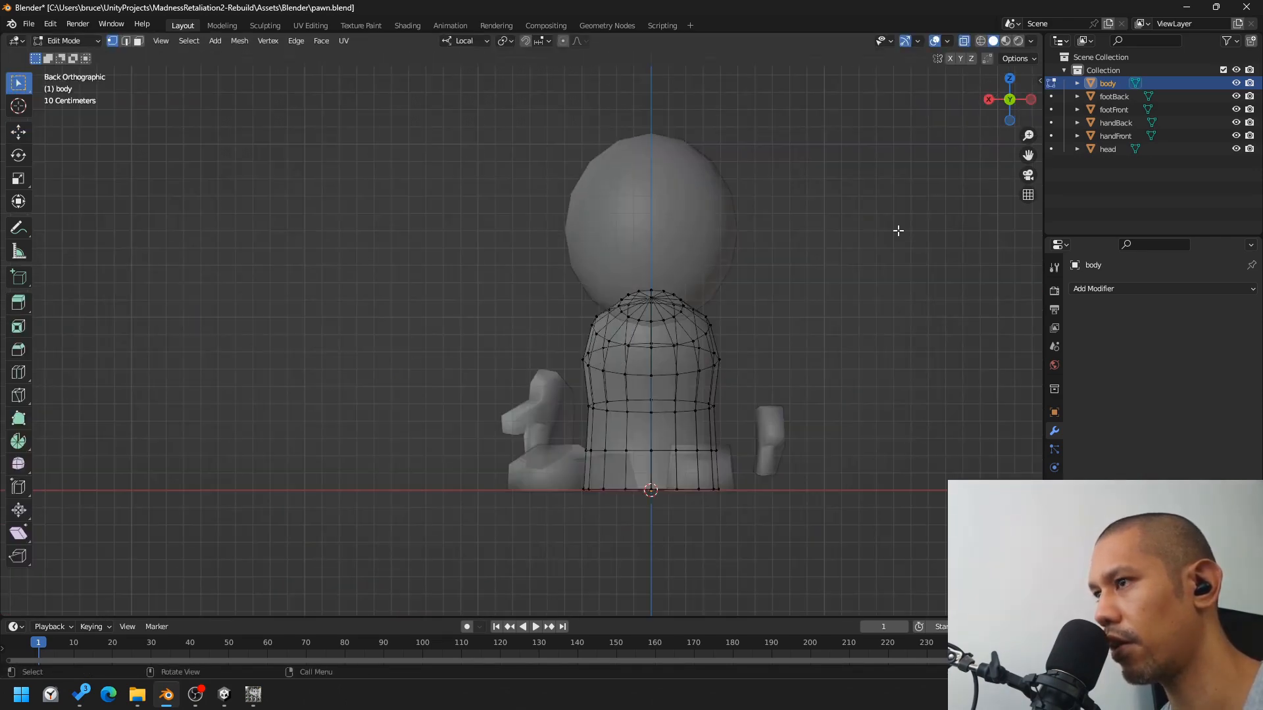
{"action": "left_click_drag", "start_coordinate": [906, 190], "coordinate": [654, 564]}
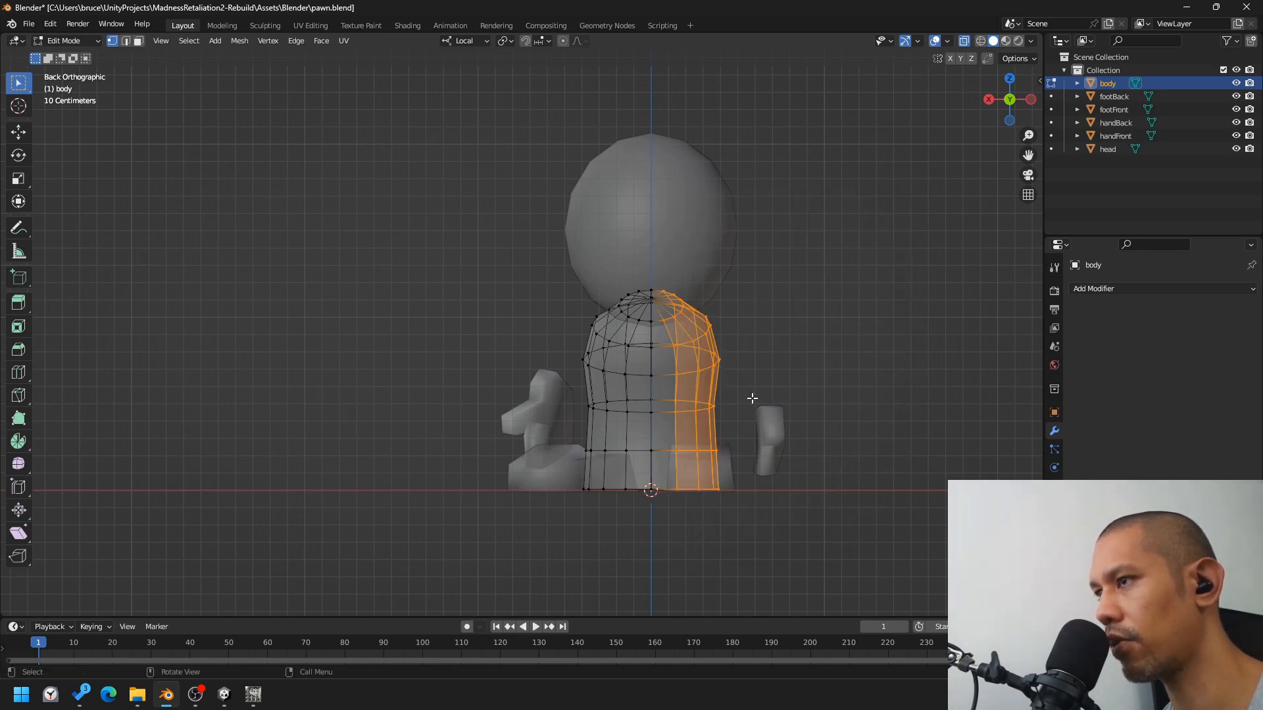
{"action": "key", "text": "x"}
{"action": "left_click", "coordinate": [734, 334]}
{"action": "key", "text": "Tab"}
Step: Delete the head's vertices to the right of the centre line as seen from behind, and return to Object Mode
{"action": "left_click", "coordinate": [757, 239]}
{"action": "key", "text": "Tab"}
{"action": "key", "text": "x"}
{"action": "left_click_drag", "start_coordinate": [816, 89], "coordinate": [654, 386]}
{"action": "key", "text": "x"}
{"action": "left_click", "coordinate": [707, 324]}
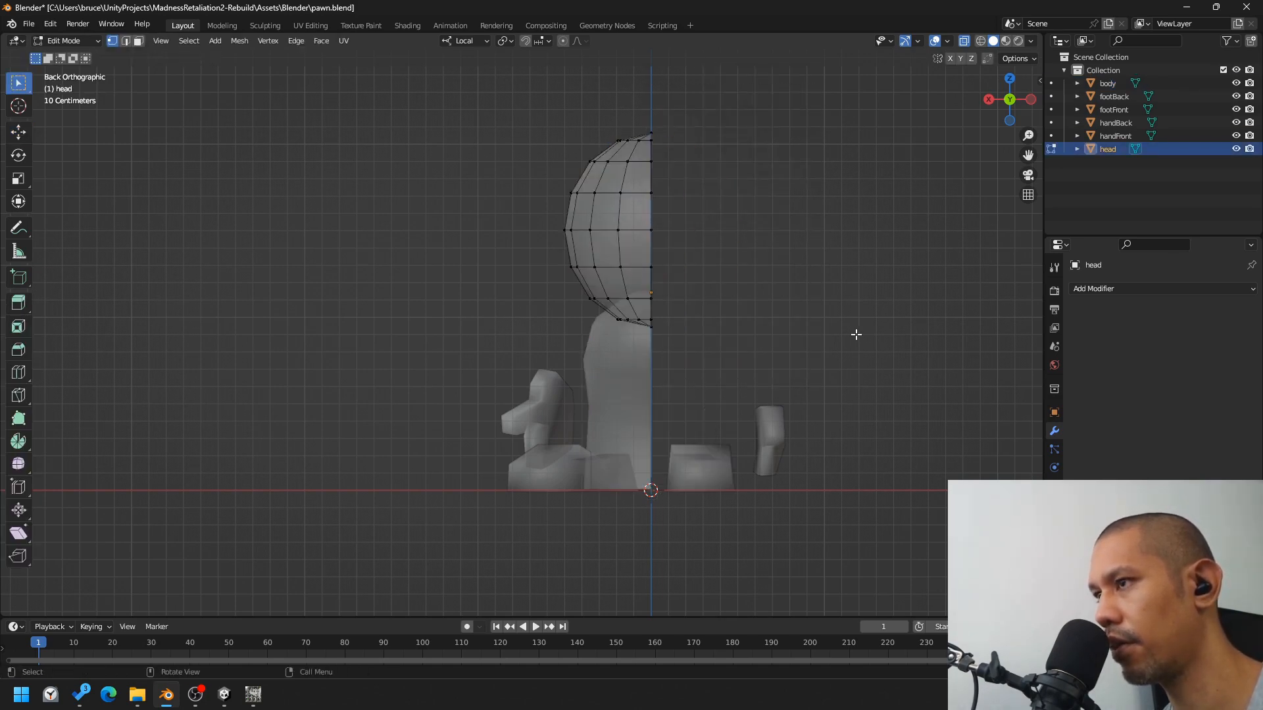
{"action": "key", "text": "Tab"}
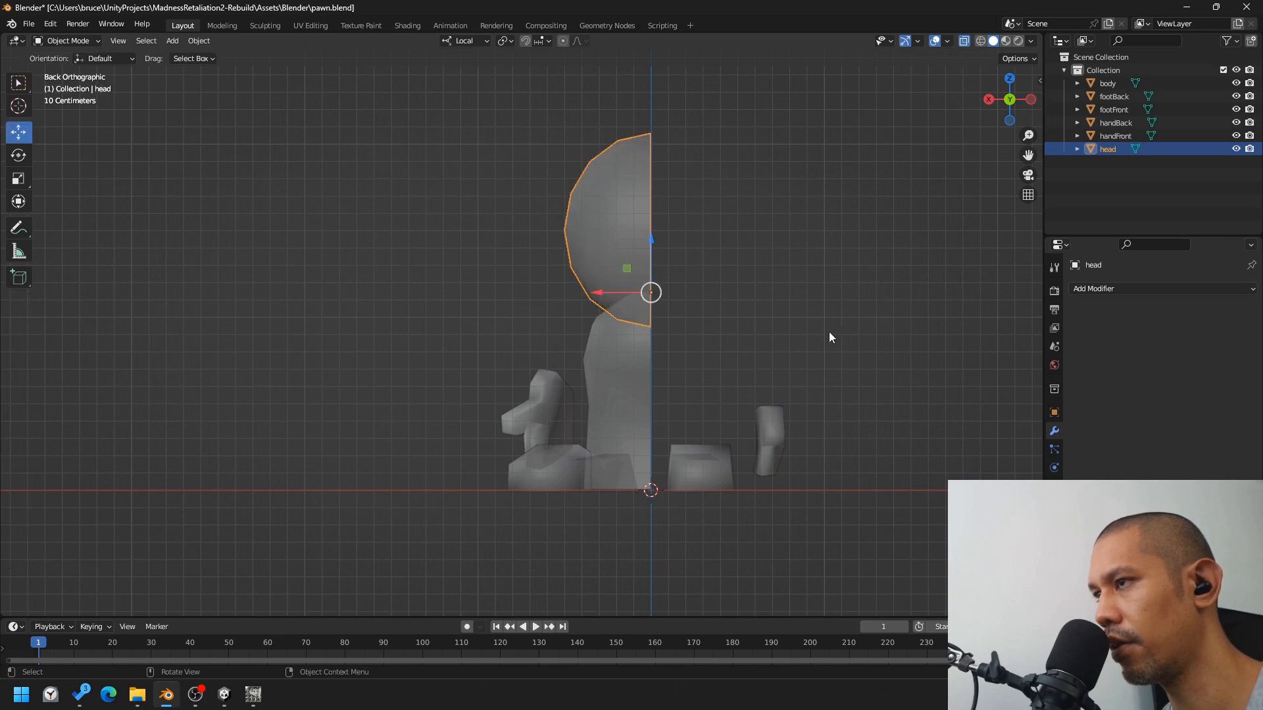
Step: Add a Mirror modifier on the X axis to the head and another to the body
{"action": "left_click", "coordinate": [1113, 289]}
{"action": "left_click", "coordinate": [1003, 439]}
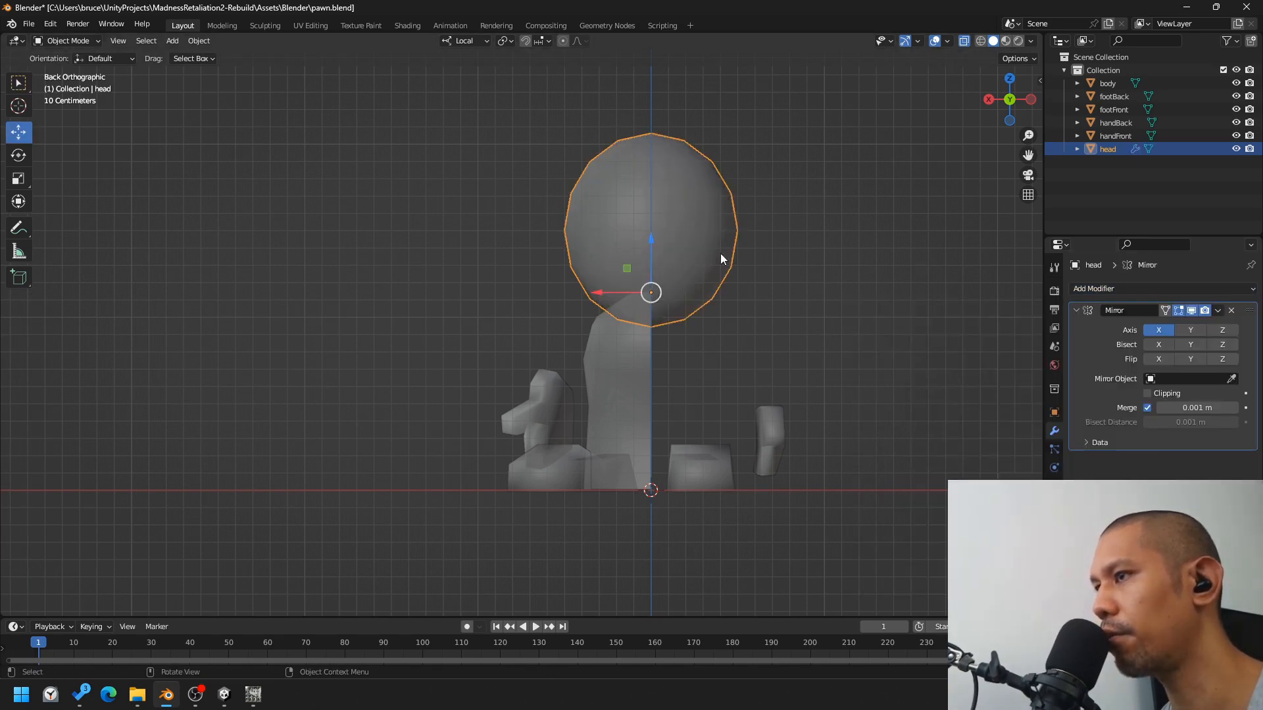
{"action": "left_click", "coordinate": [643, 379]}
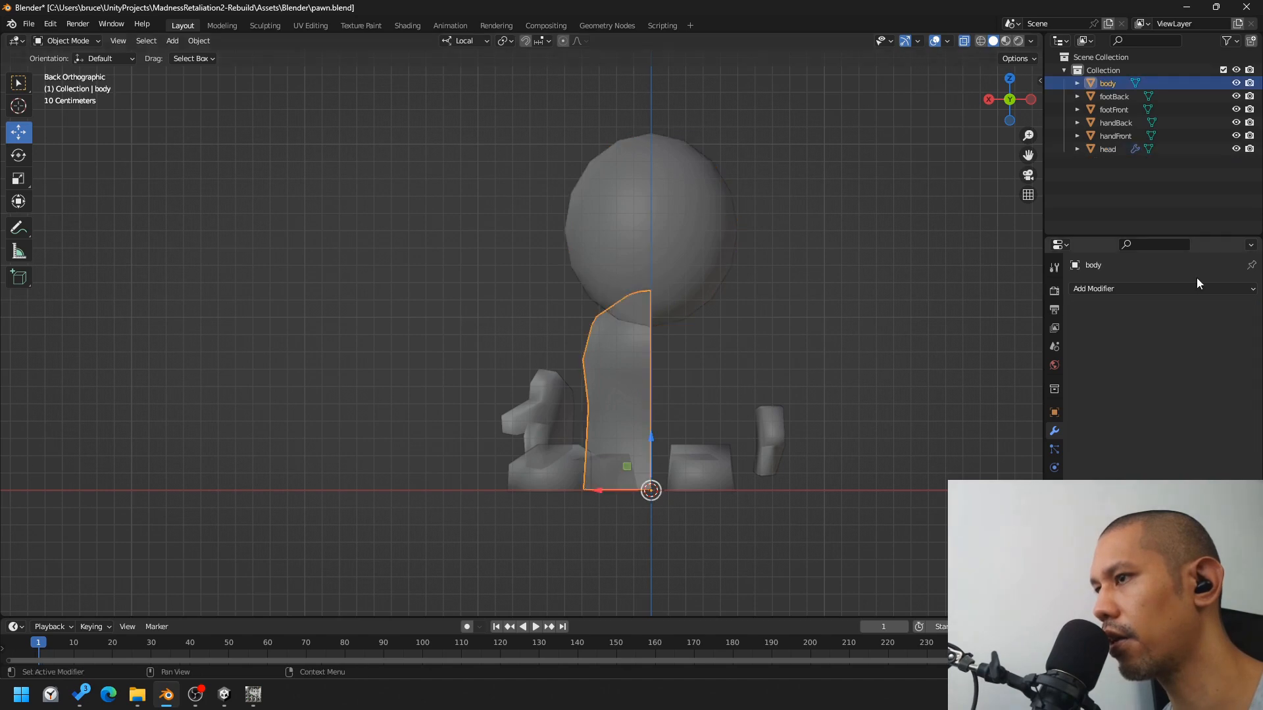
{"action": "left_click", "coordinate": [1119, 290]}
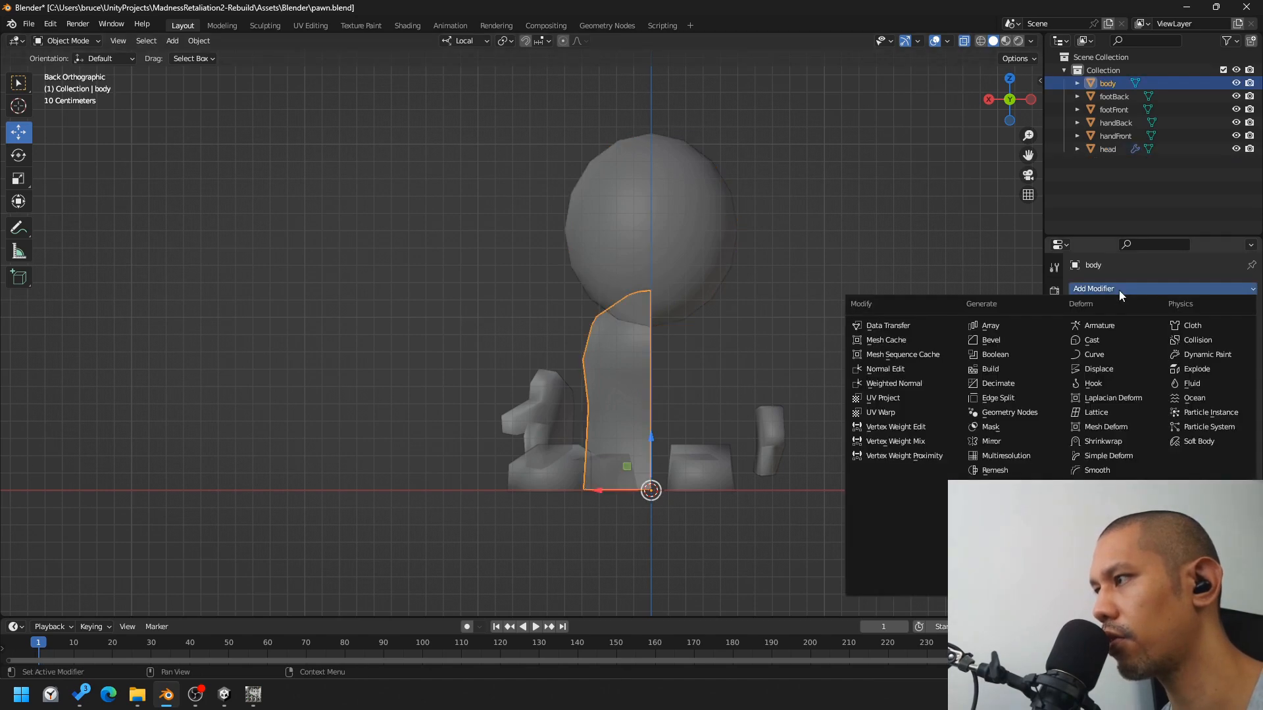
{"action": "left_click", "coordinate": [990, 443]}
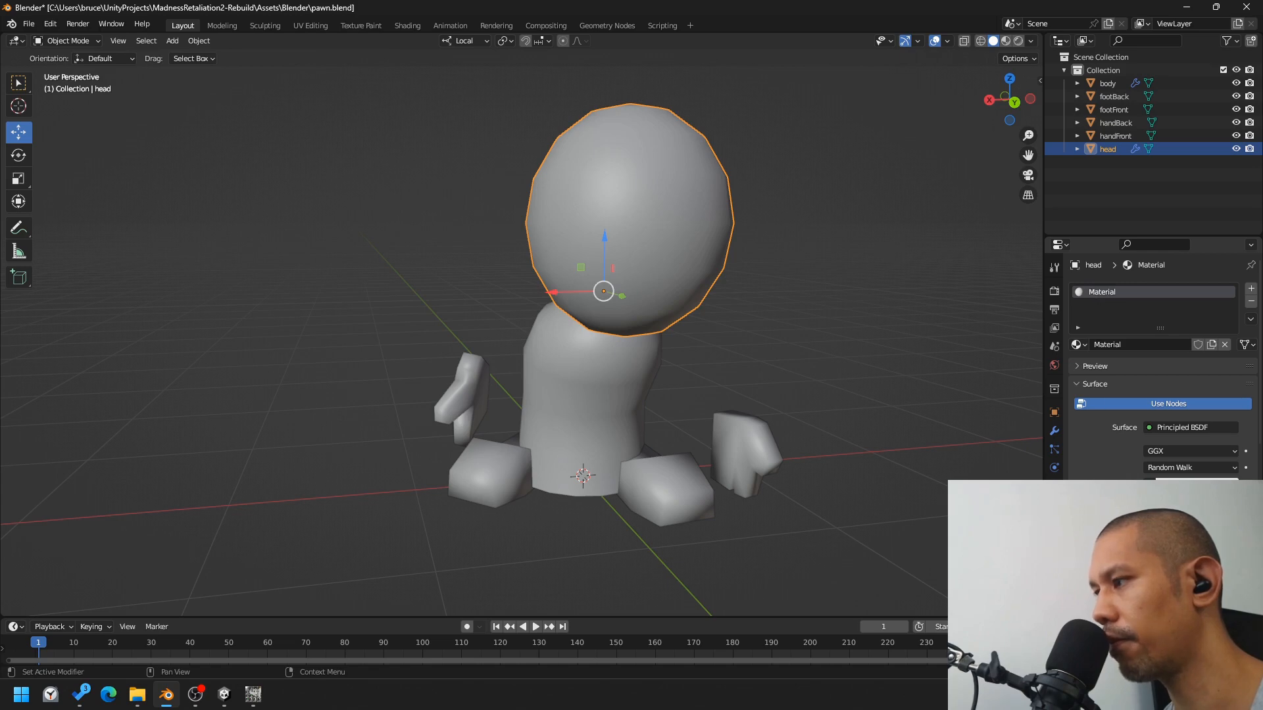
Step: Connect an Image Texture to the head material's base colour and load texturesheet.png from the TEXTURES folder
{"action": "left_click", "coordinate": [1149, 484]}
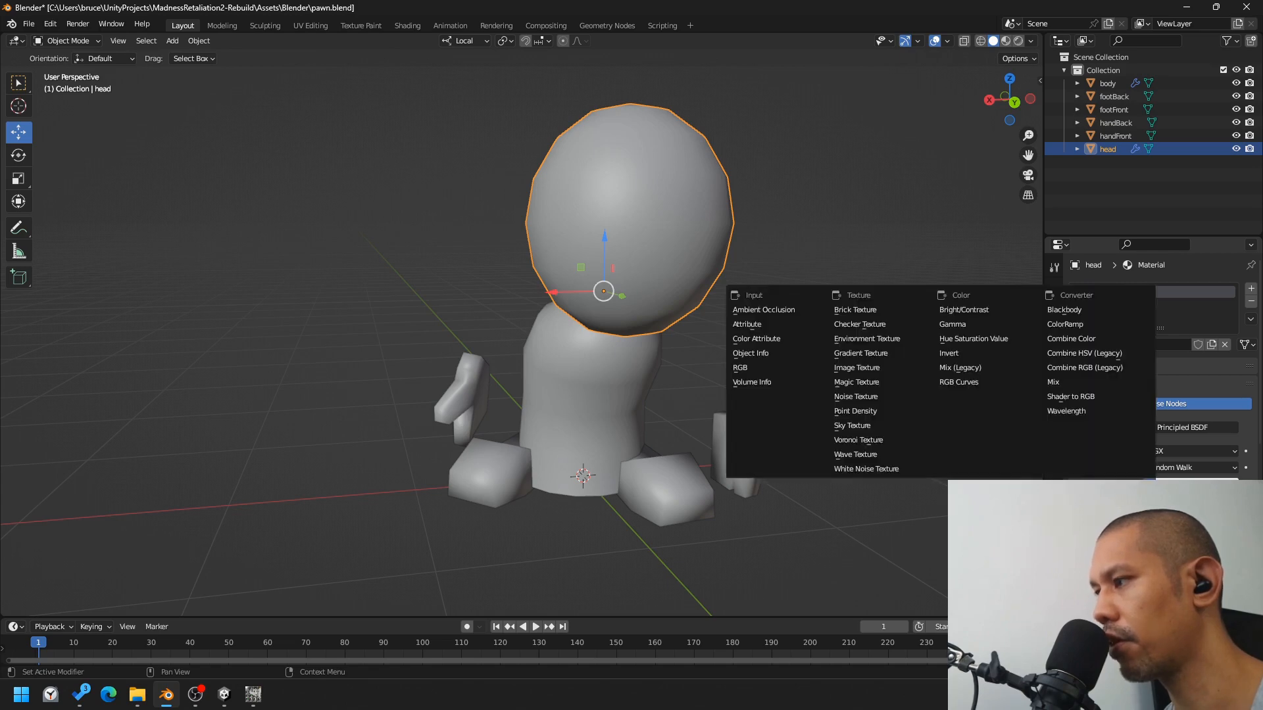
{"action": "left_click", "coordinate": [857, 383]}
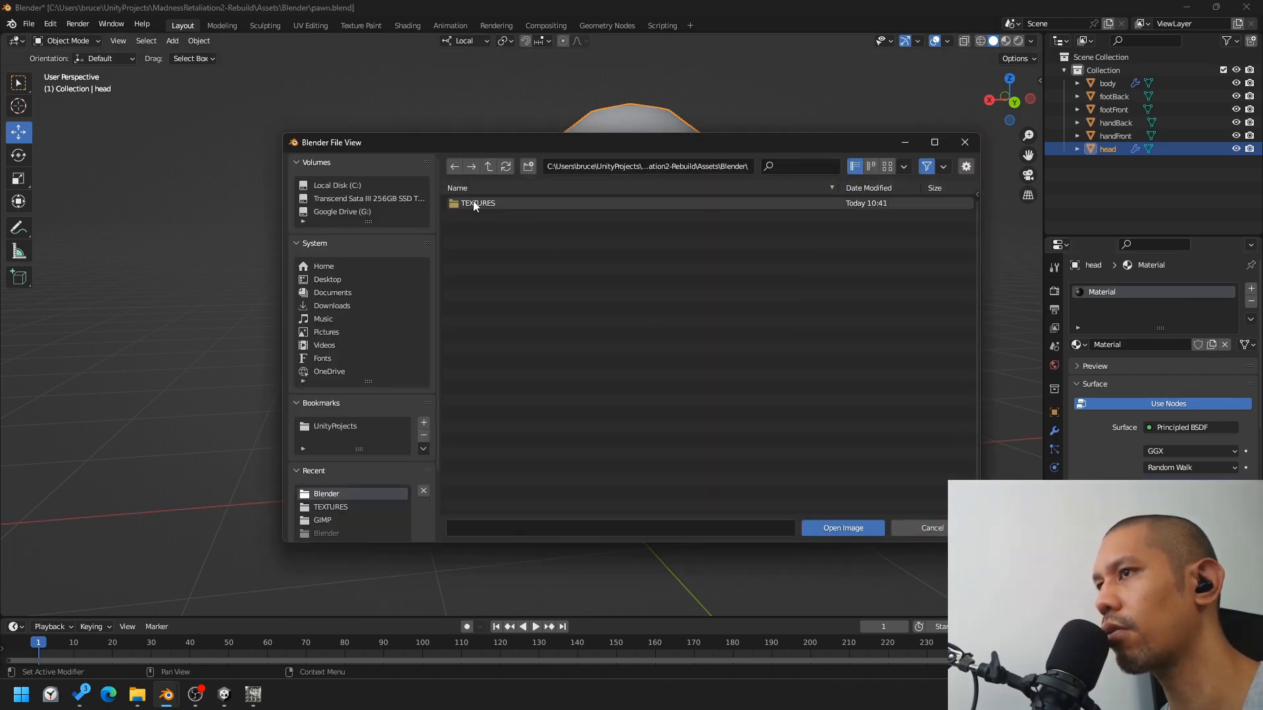
{"action": "double_click", "coordinate": [473, 201]}
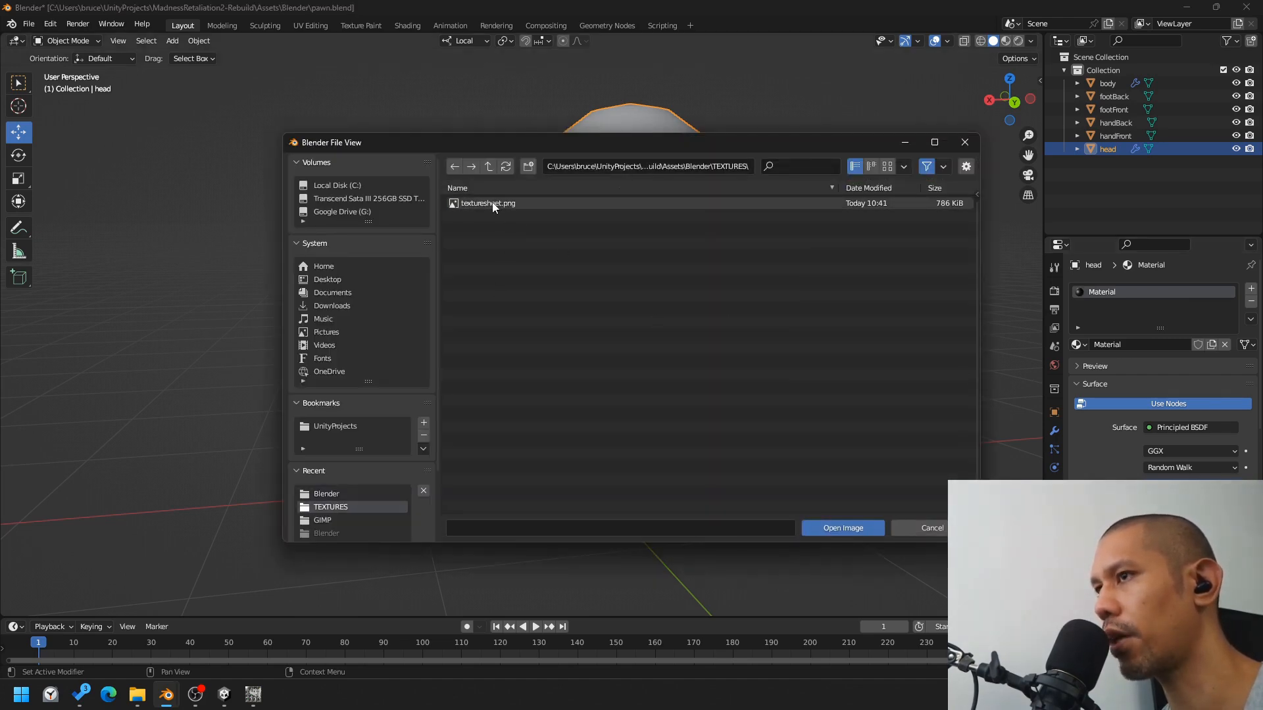
{"action": "double_click", "coordinate": [491, 203]}
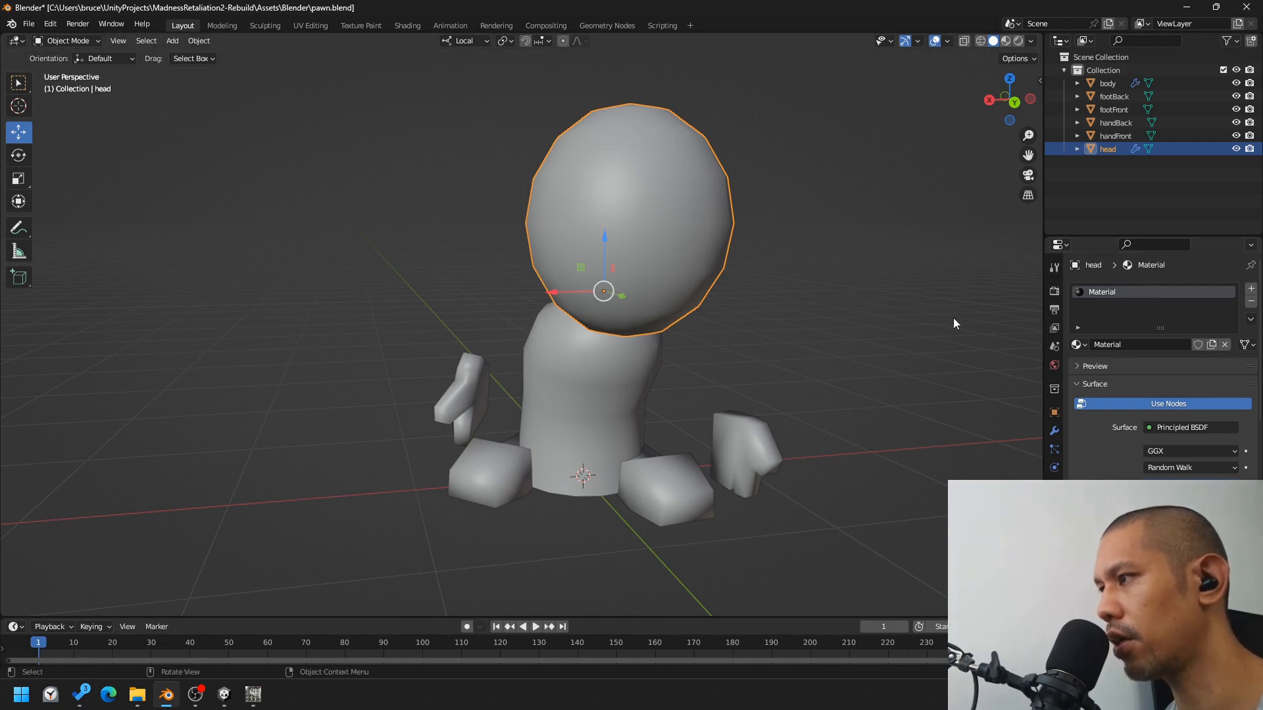
Step: Switch the viewport to Material Preview shading and inspect the texture on the deselected head
{"action": "left_click", "coordinate": [1004, 41]}
{"action": "left_click", "coordinate": [835, 317]}
{"action": "mouse_move", "coordinate": [836, 317]}
{"action": "middle_mouse_down"}
{"action": "mouse_move", "coordinate": [867, 317]}
{"action": "mouse_move", "coordinate": [829, 329]}
{"action": "middle_mouse_up"}
{"action": "middle_click_drag", "start_coordinate": [703, 254], "coordinate": [640, 255]}
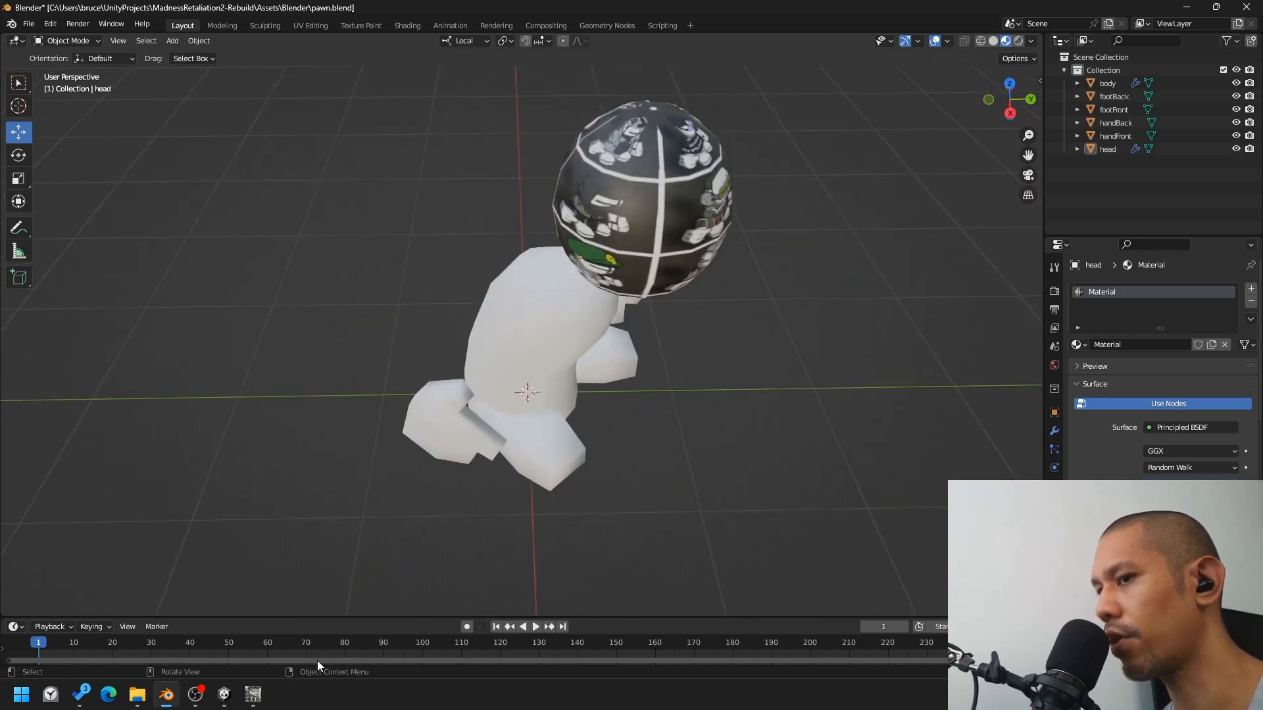
Step: Switch to GIMP to examine the whole texture sheet with its grid, then return to Blender
{"action": "left_click", "coordinate": [254, 695]}
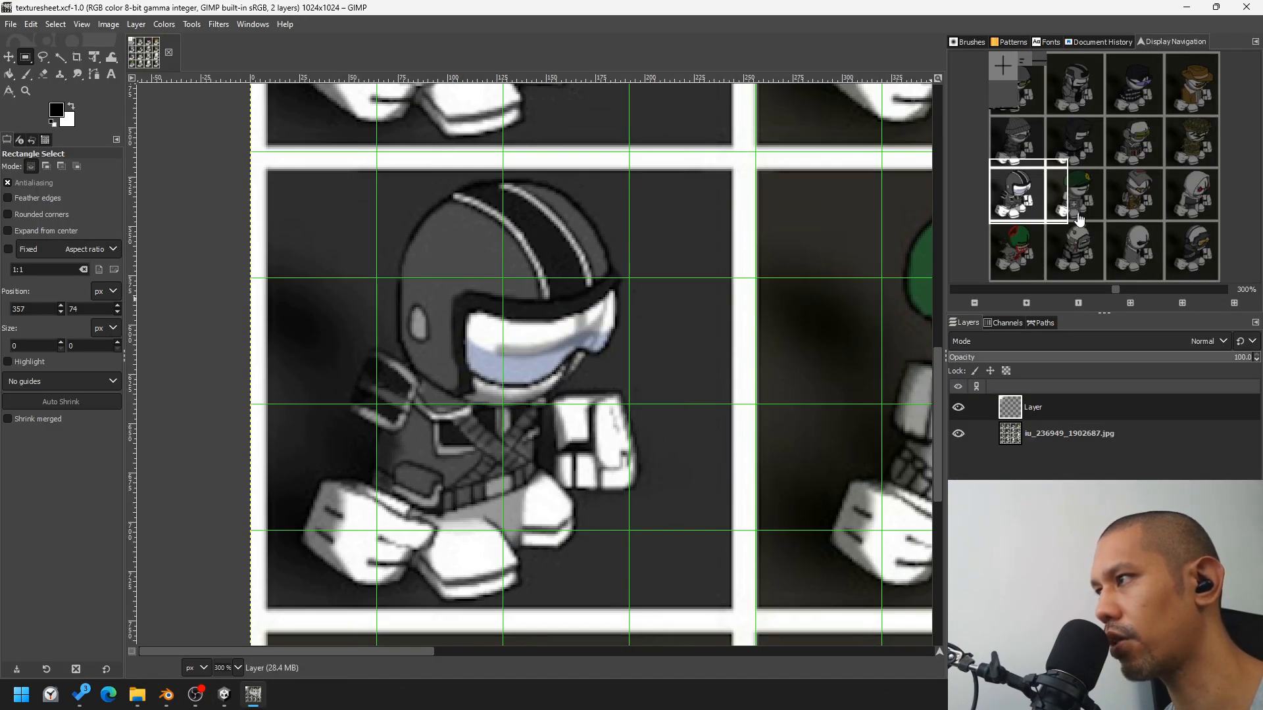
{"action": "scroll", "coordinate": [1050, 191], "scroll_direction": "down", "scroll_amount": 5}
{"action": "scroll", "coordinate": [1076, 158], "scroll_direction": "up", "scroll_amount": 1}
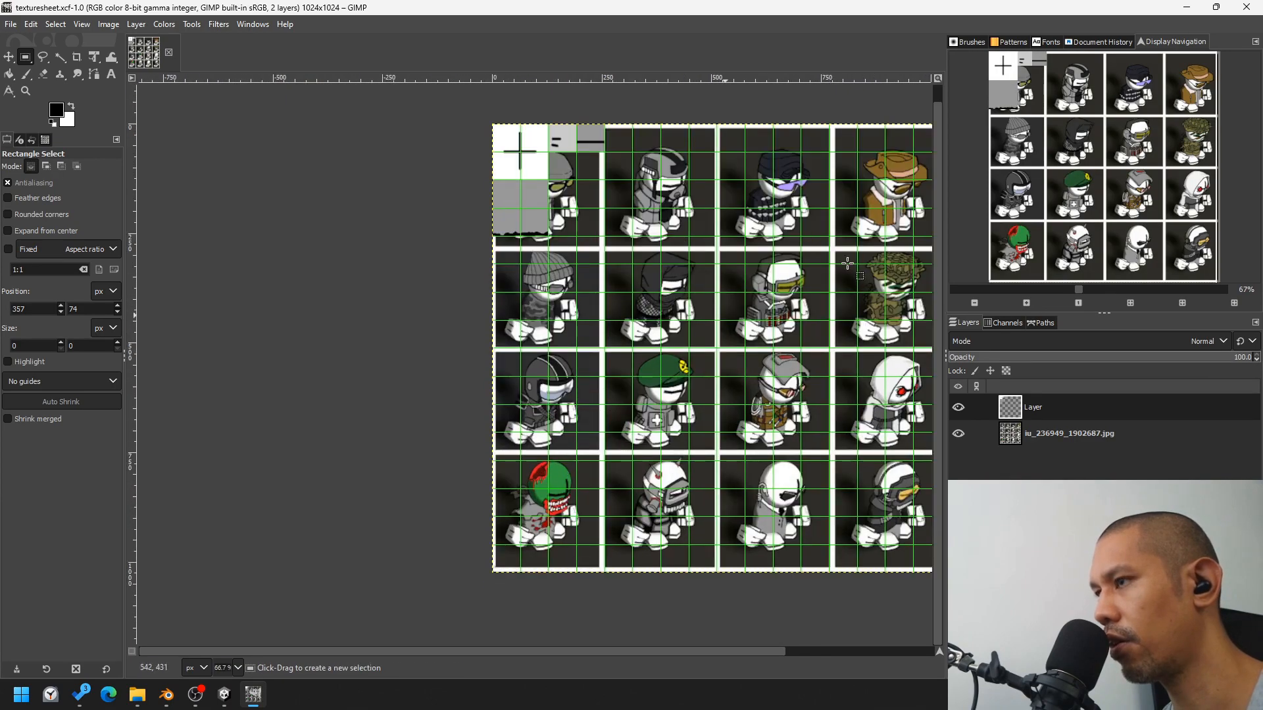
{"action": "left_click_drag", "start_coordinate": [1036, 123], "coordinate": [1125, 120]}
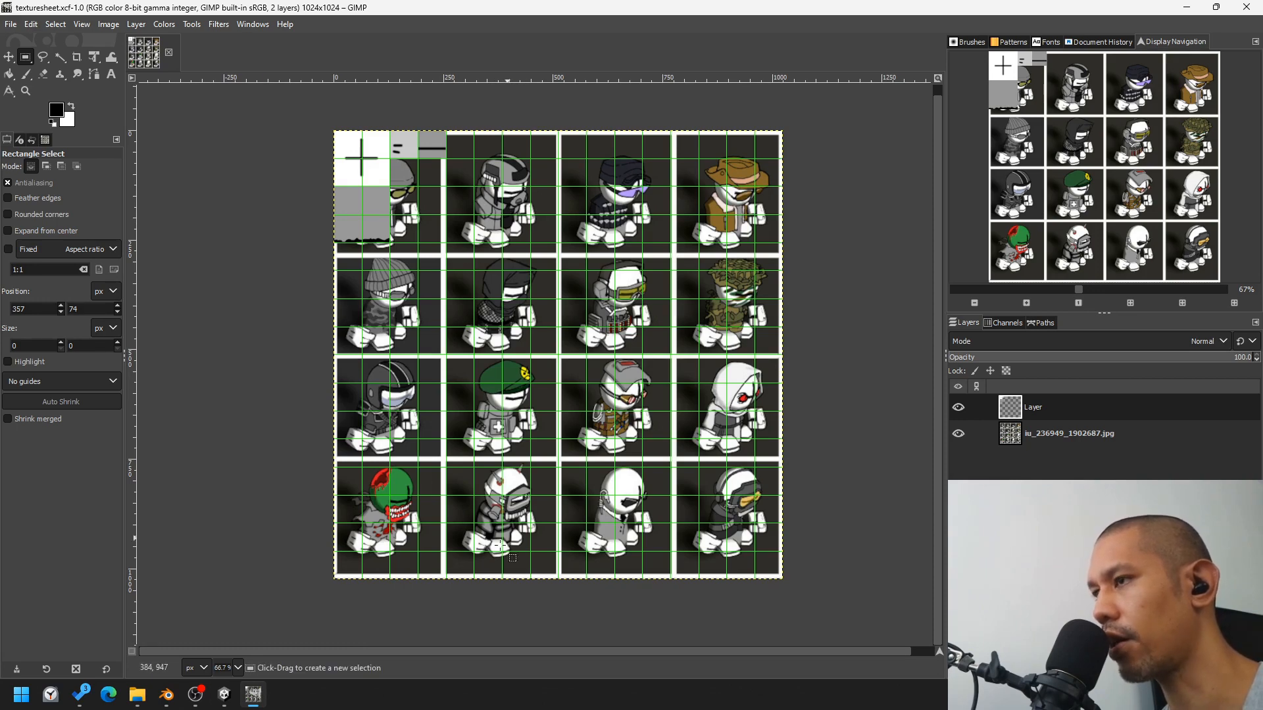
{"action": "left_click", "coordinate": [166, 696]}
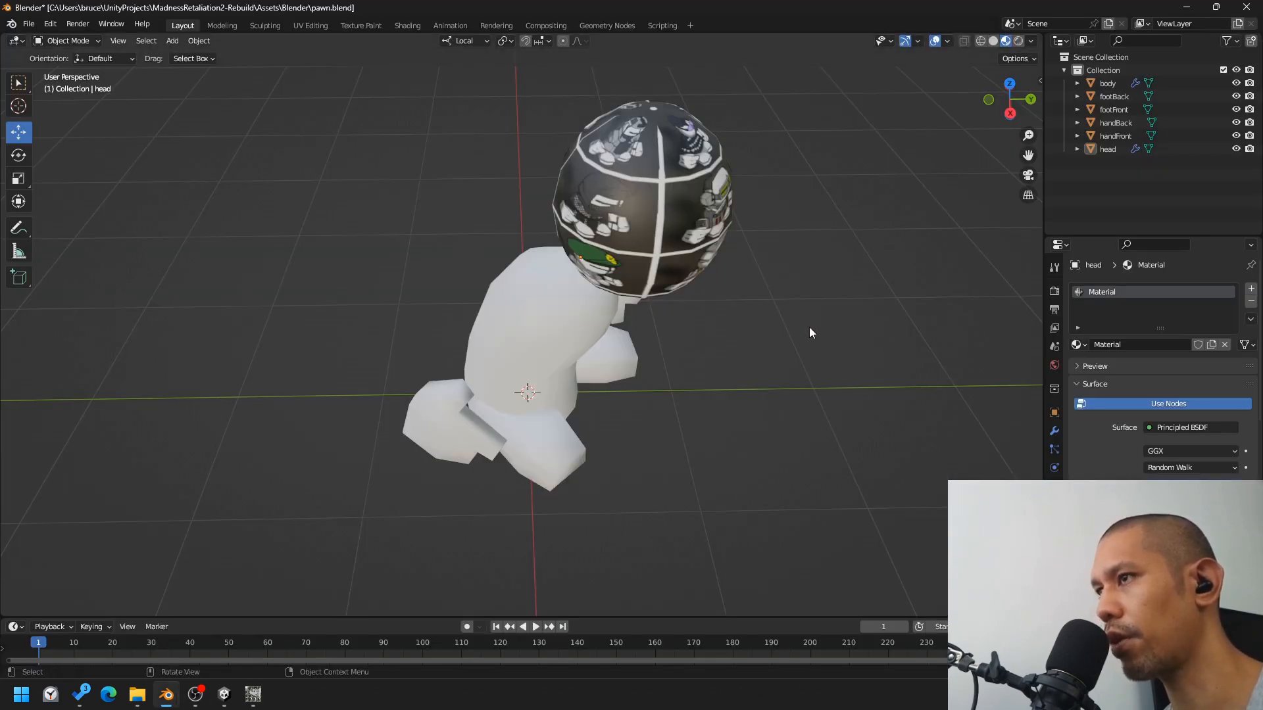
Step: Open the head mesh in Edit Mode and show it in the back orthographic view
{"action": "middle_click_drag", "start_coordinate": [854, 305], "coordinate": [716, 215]}
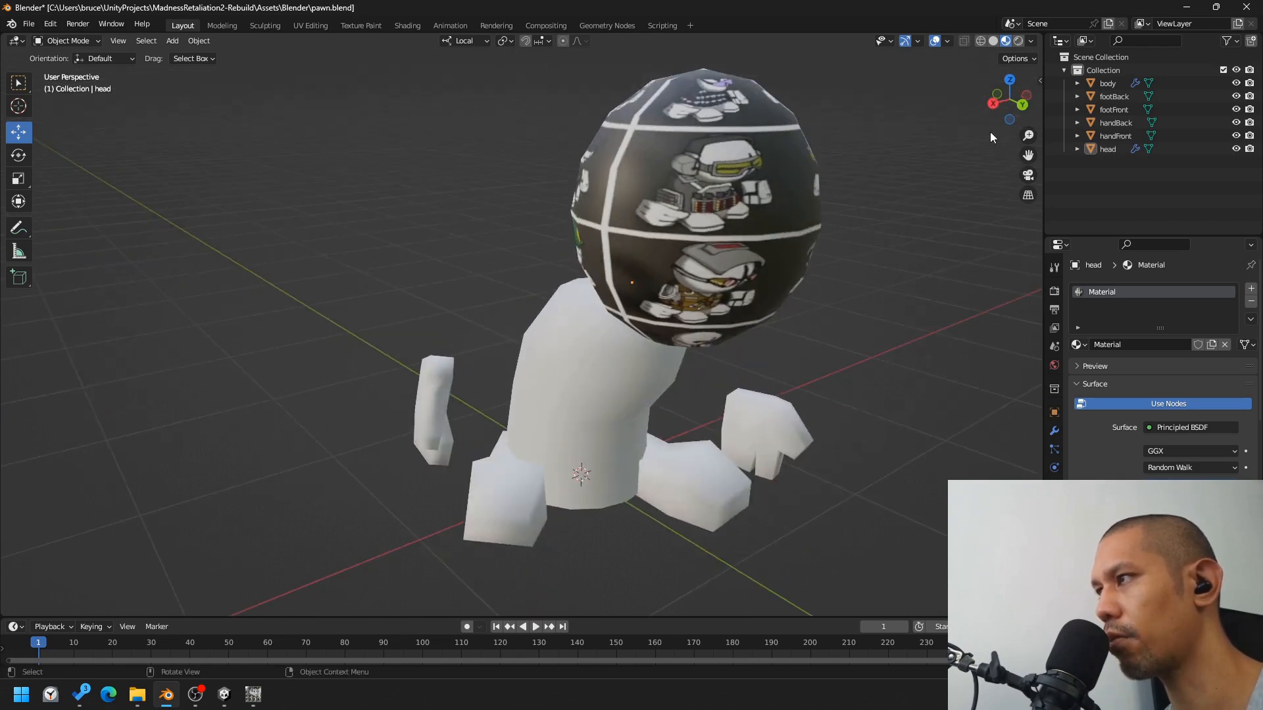
{"action": "left_click", "coordinate": [763, 174]}
{"action": "key", "text": "Tab"}
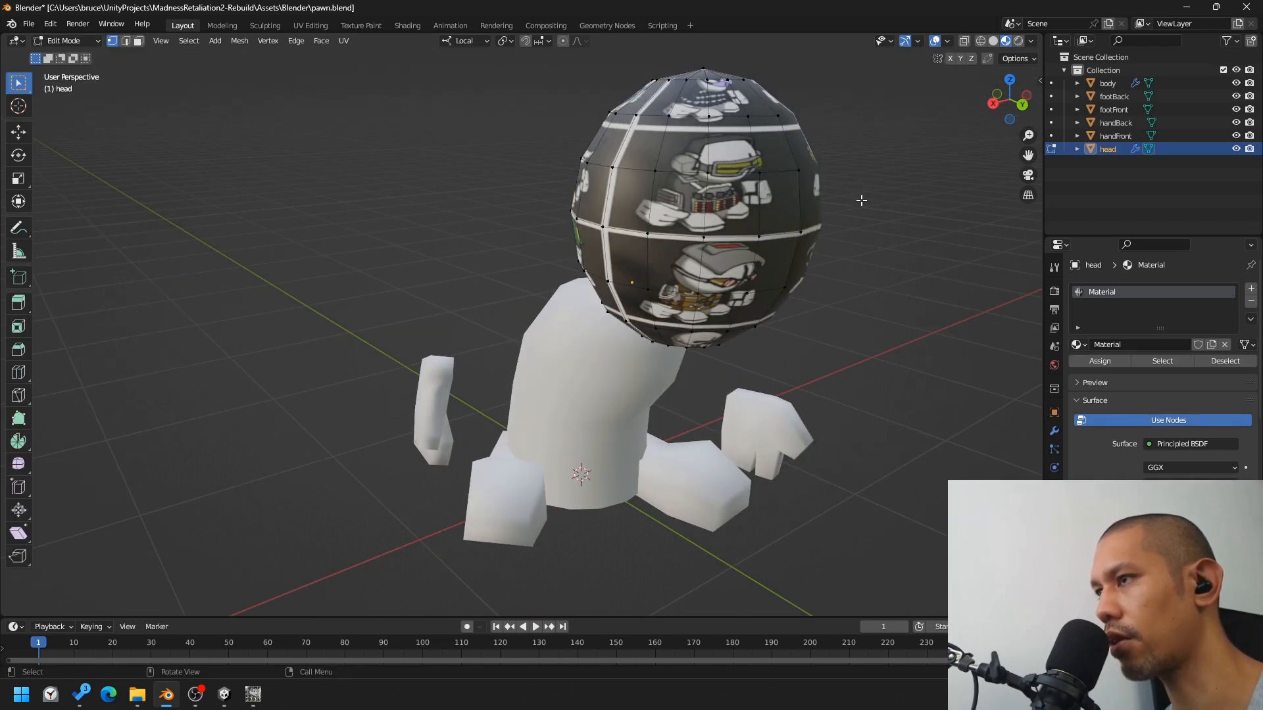
{"action": "left_click", "coordinate": [1022, 104]}
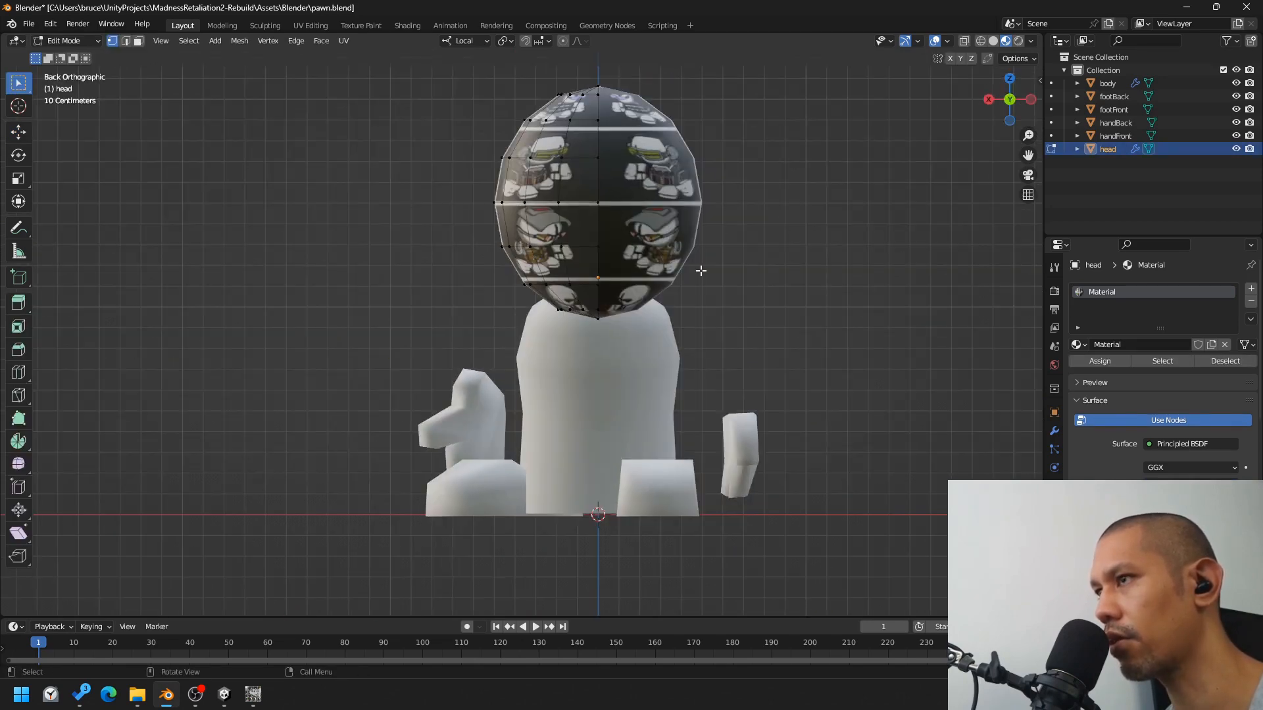
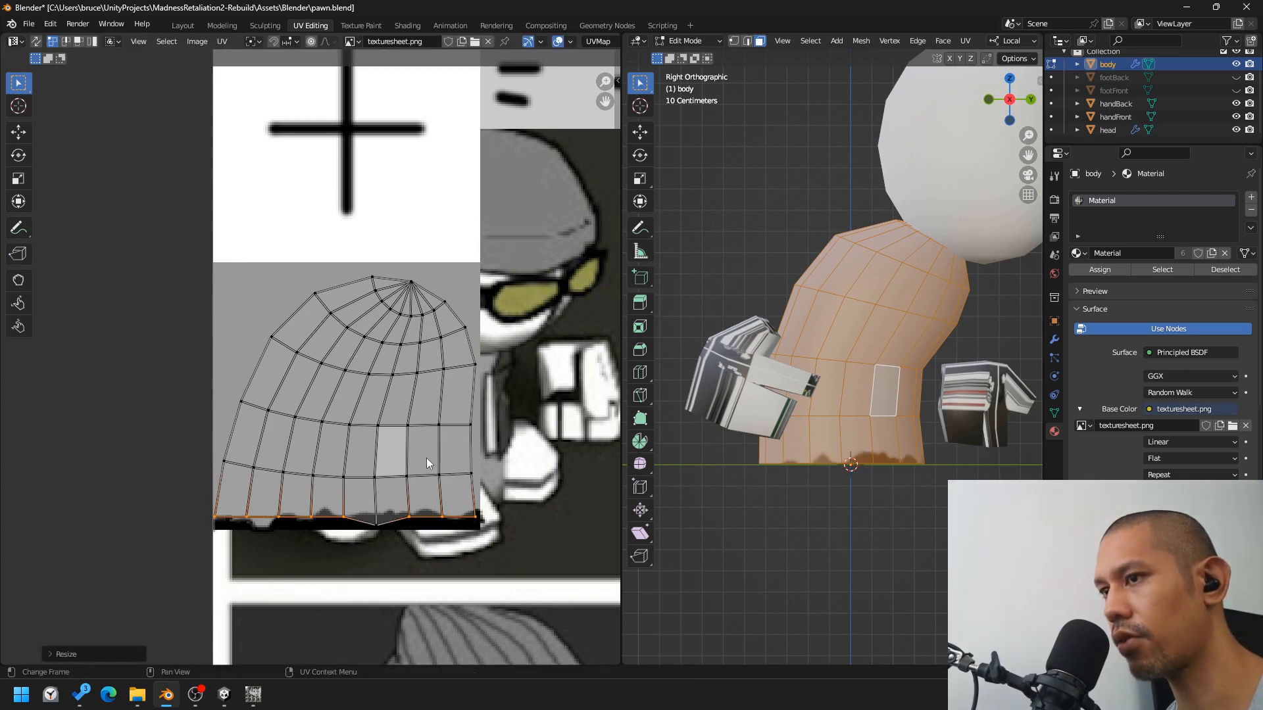
Step: Flatten the body's horizontal UV rows above the hem, scaling each selected row to 0 along Y
{"action": "left_click_drag", "start_coordinate": [505, 451], "coordinate": [156, 492]}
{"action": "key", "text": "s"}
{"action": "key", "text": "y"}
{"action": "key", "text": "0"}
{"action": "key", "text": "Return"}
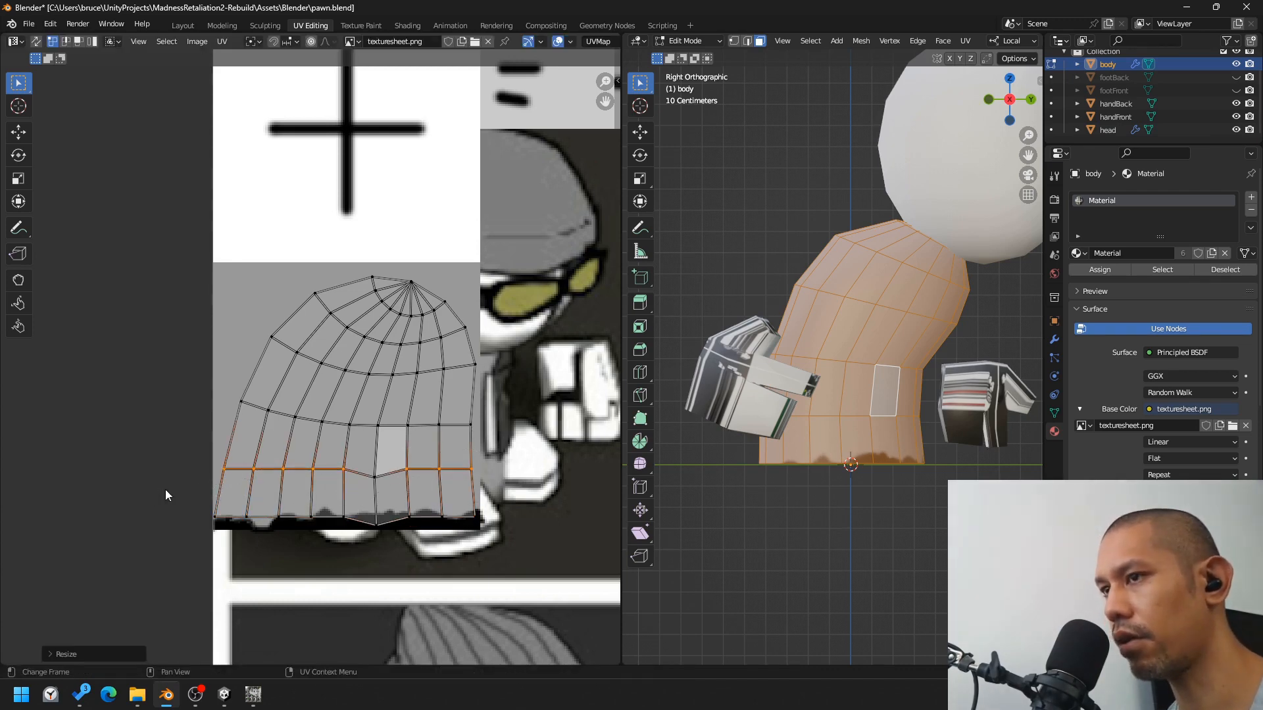
{"action": "left_click_drag", "start_coordinate": [505, 408], "coordinate": [398, 437]}
{"action": "left_click_drag", "start_coordinate": [369, 393], "coordinate": [193, 448], "text": "shift"}
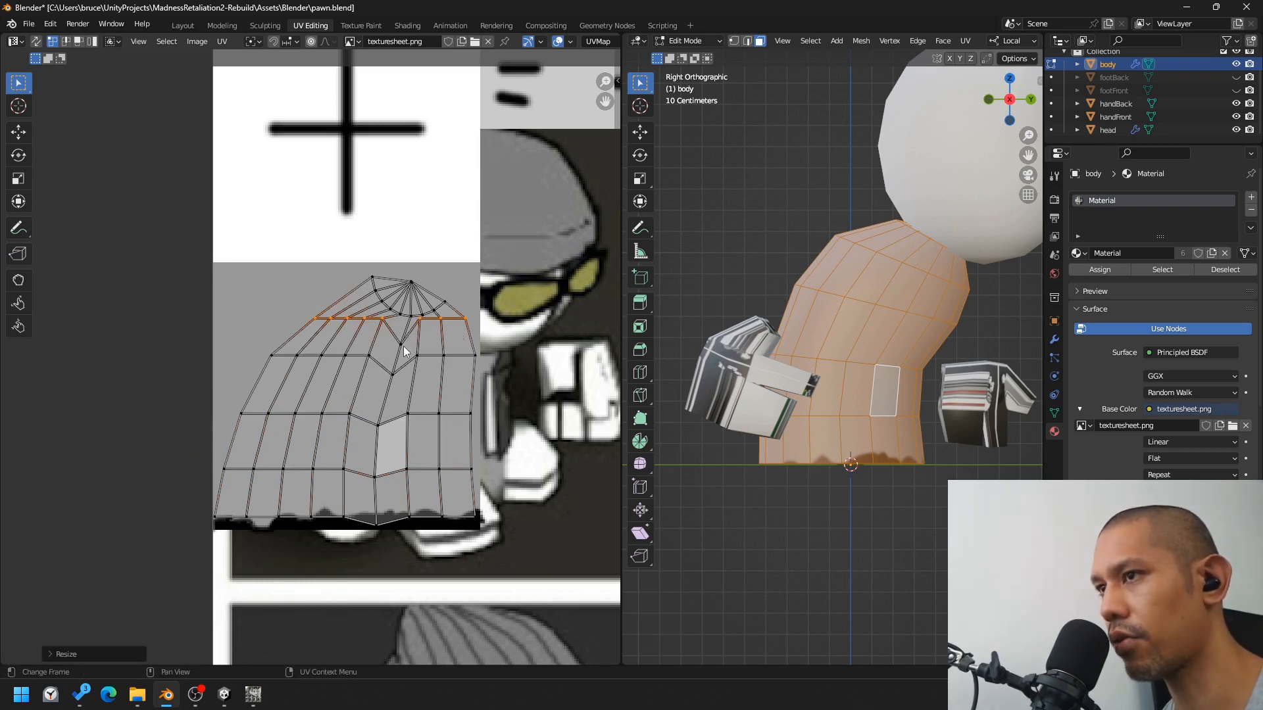
{"action": "key", "text": "g"}
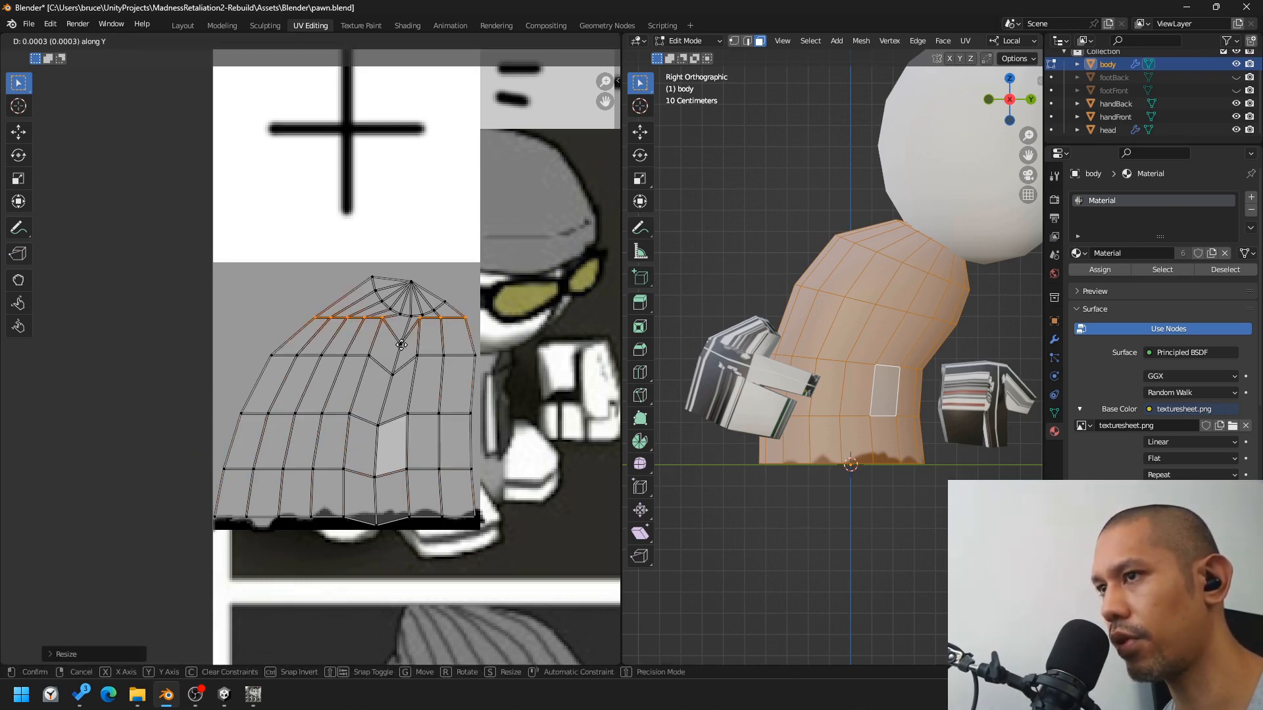
{"action": "key", "text": "y"}
{"action": "right_click", "coordinate": [406, 347]}
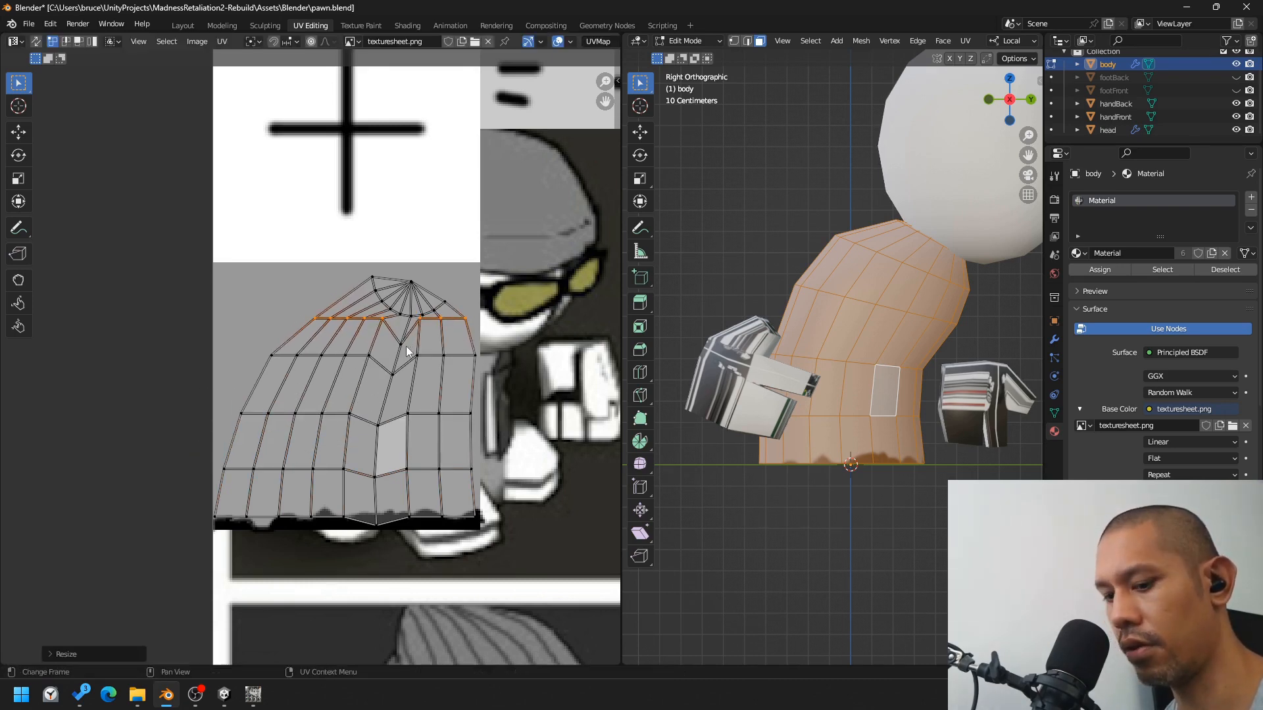
{"action": "key", "text": "g"}
{"action": "key", "text": "y"}
{"action": "right_click", "coordinate": [410, 340]}
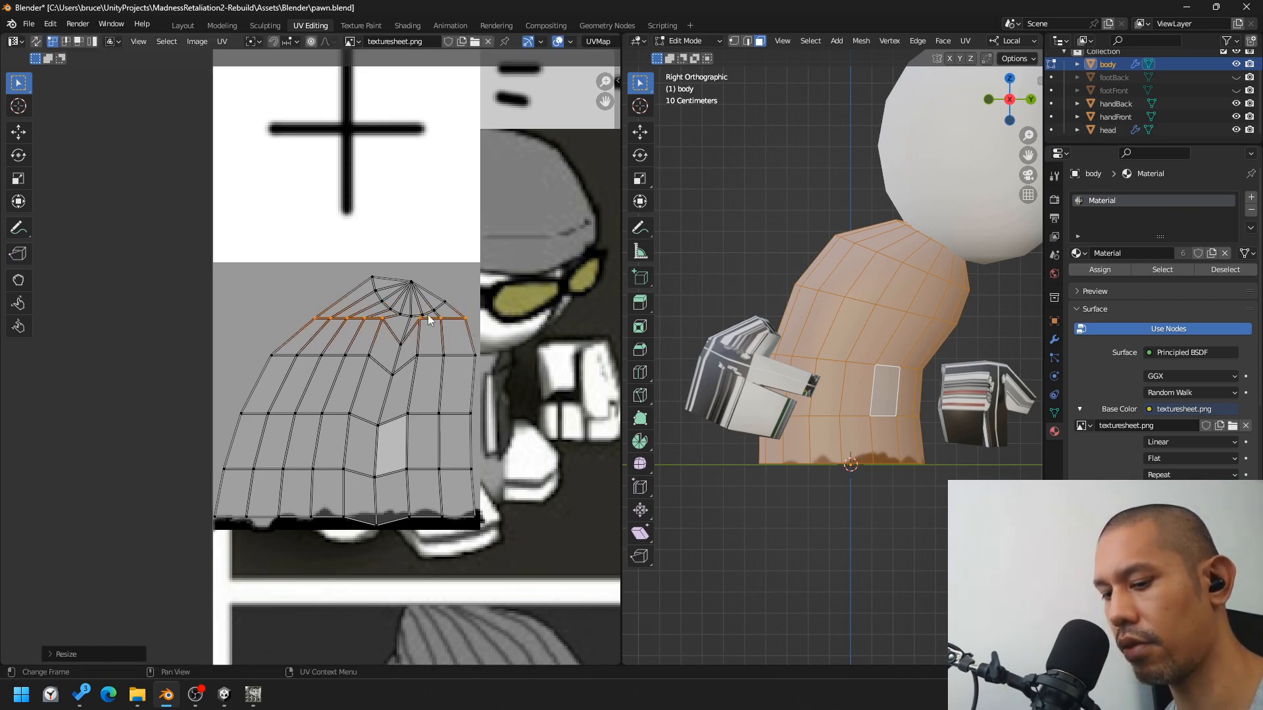
{"action": "key", "text": "g"}
{"action": "key", "text": "y"}
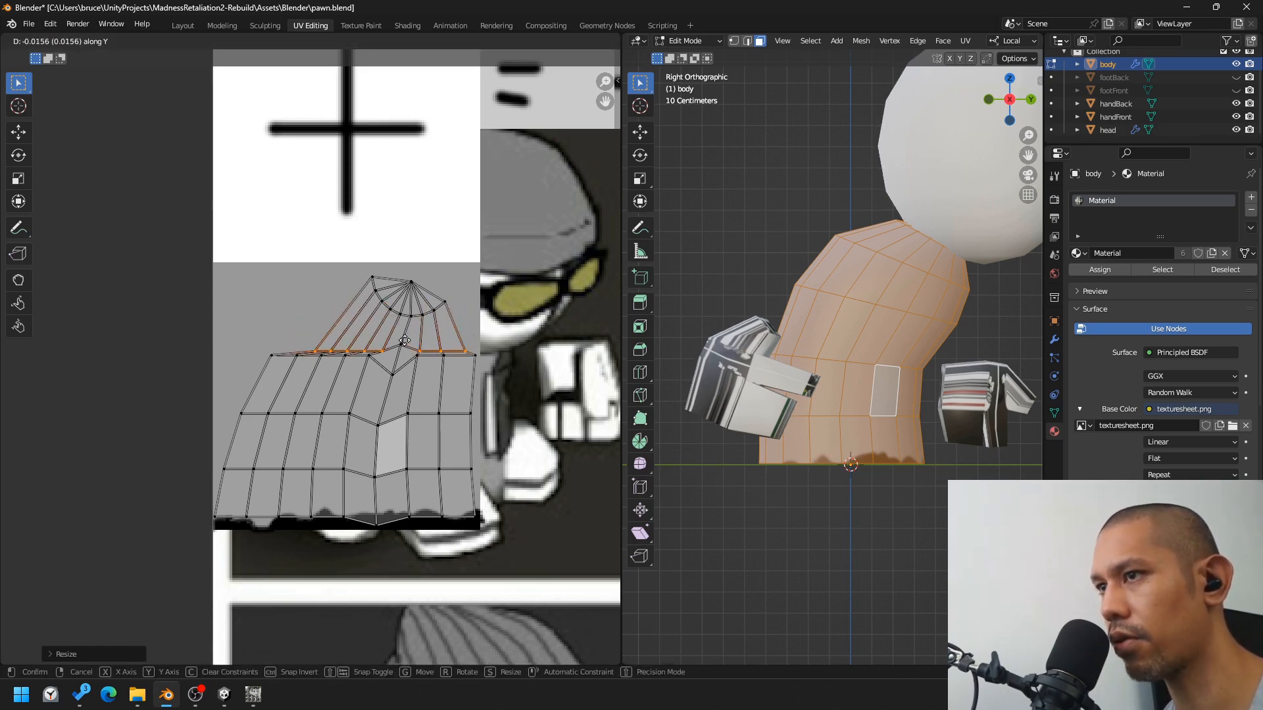
{"action": "right_click", "coordinate": [400, 338]}
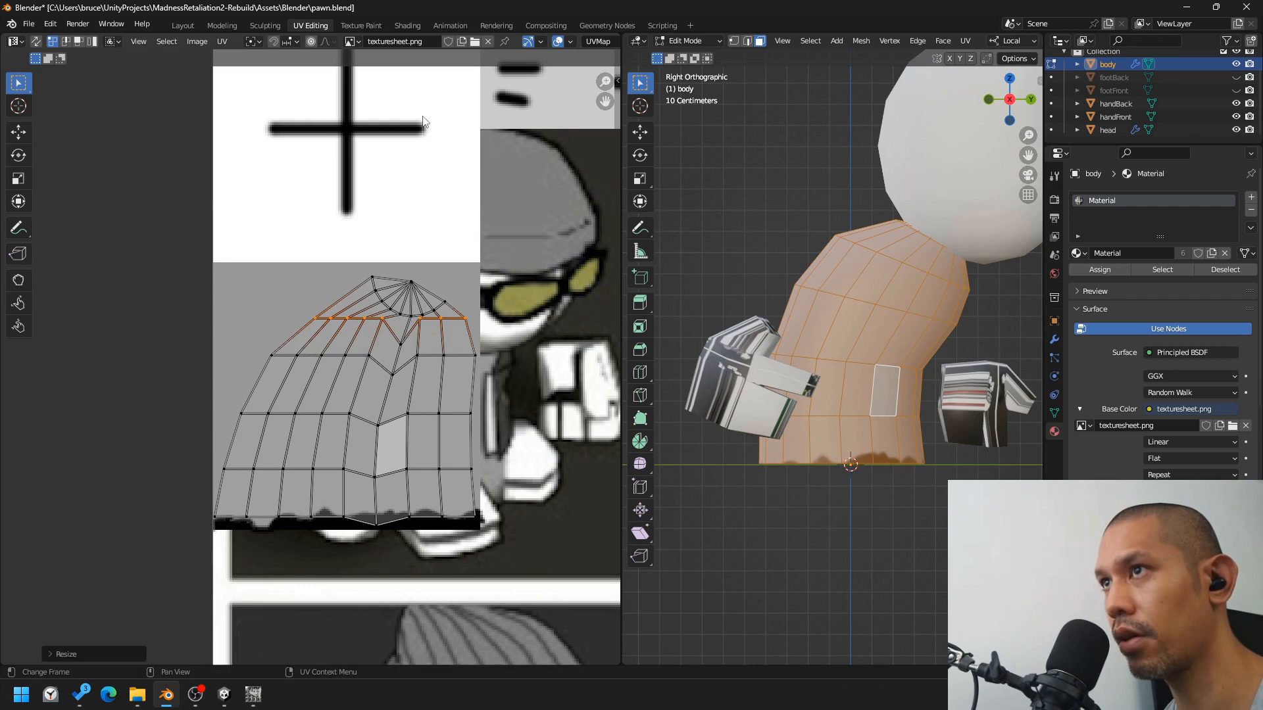
Step: Choose the UV snap target and lower the top two flattened body rows along Y onto their stray middle vertices
{"action": "left_click", "coordinate": [290, 42]}
{"action": "left_click", "coordinate": [298, 94]}
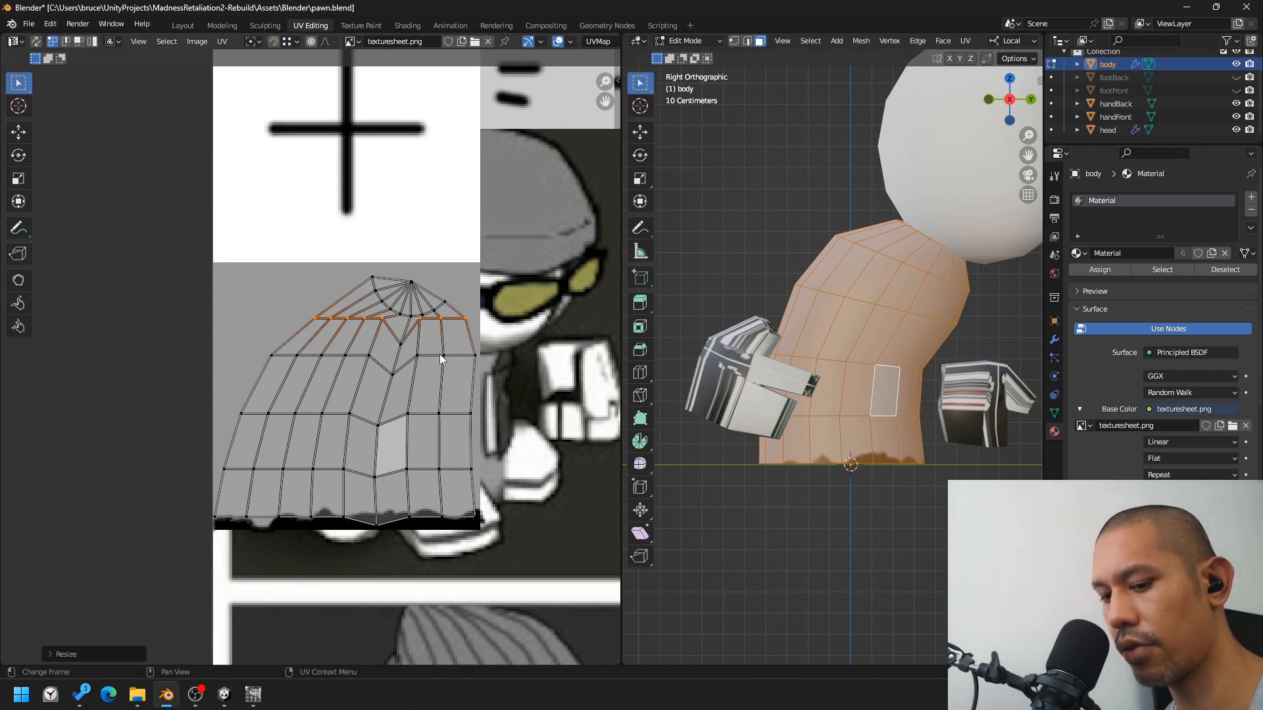
{"action": "key", "text": "g"}
{"action": "key", "text": "y"}
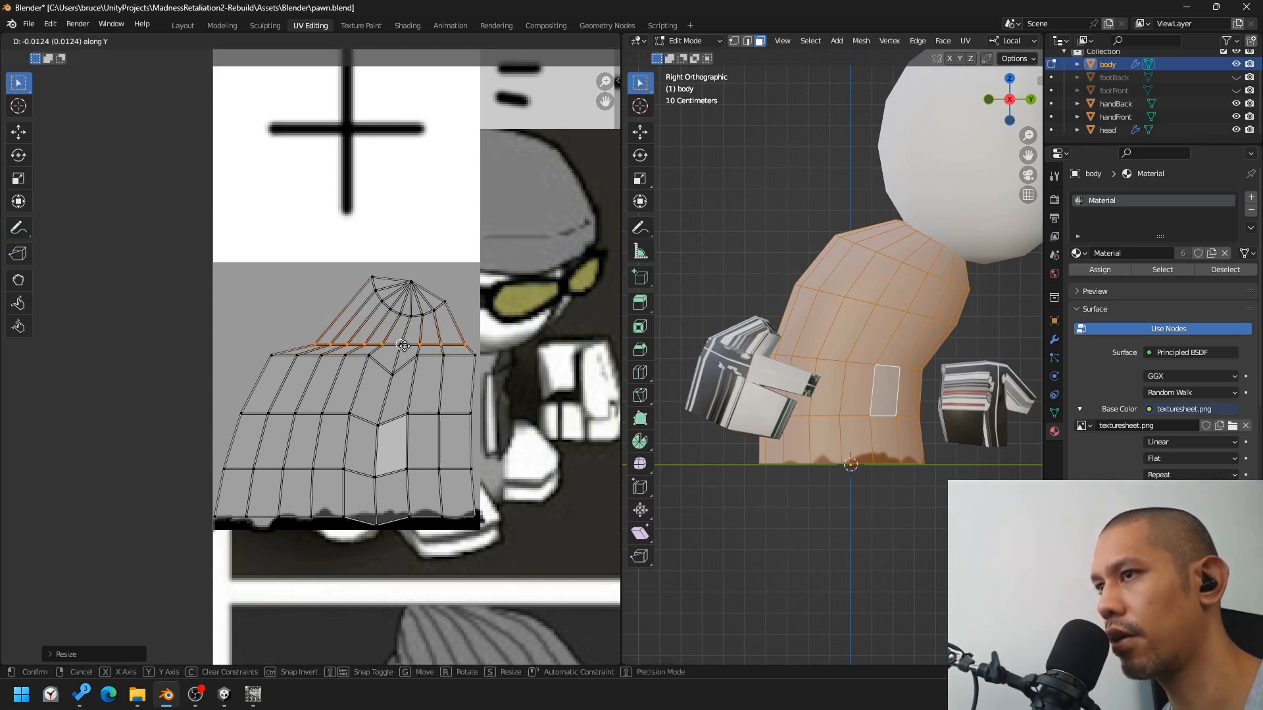
{"action": "left_click", "coordinate": [403, 355]}
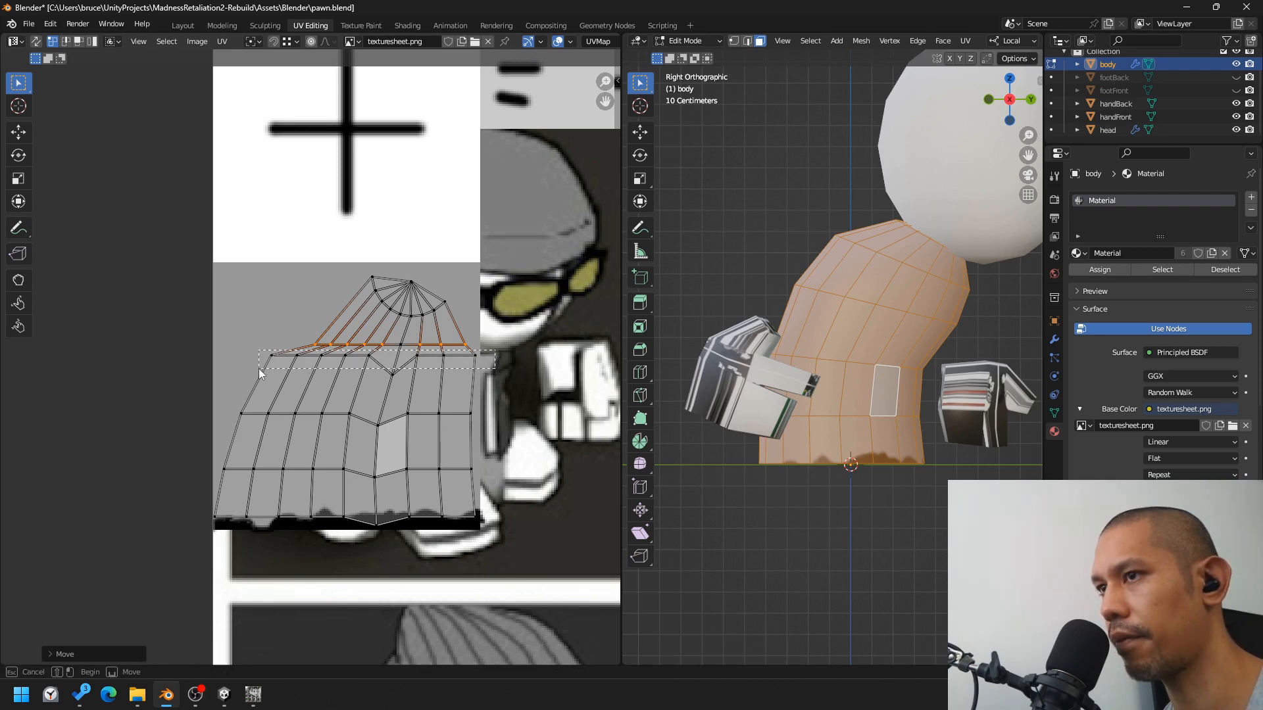
{"action": "key", "text": "g"}
{"action": "key", "text": "y"}
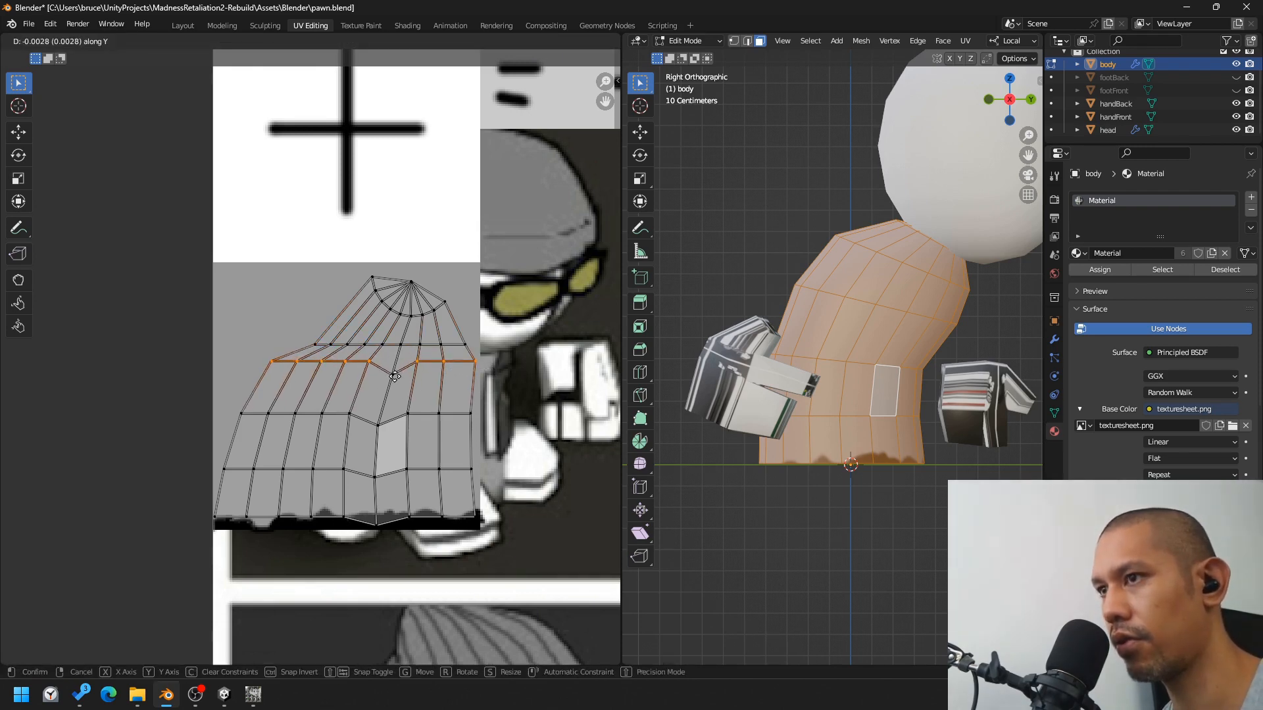
{"action": "left_click", "coordinate": [396, 376]}
Step: Lower the remaining body UV rows and the hem row along Y, snapping each one level with its middle vertex
{"action": "left_click_drag", "start_coordinate": [505, 397], "coordinate": [229, 417]}
{"action": "left_click_drag", "start_coordinate": [505, 505], "coordinate": [211, 520]}
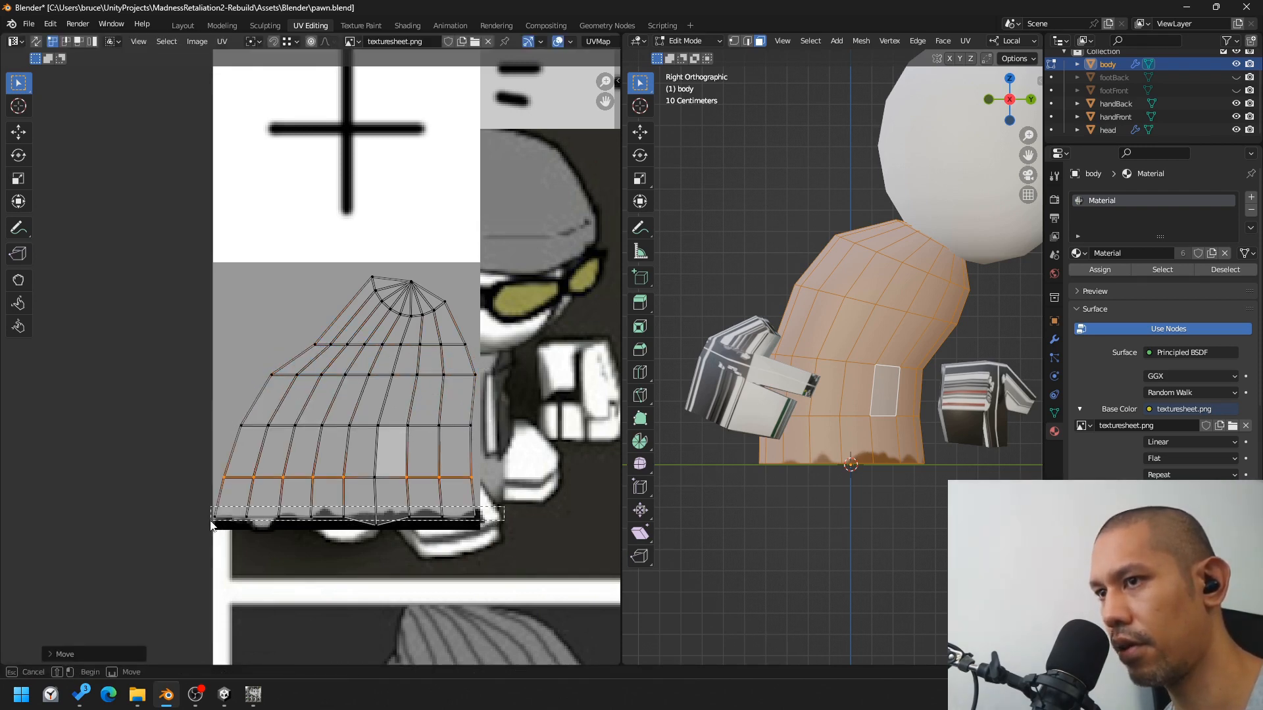
{"action": "key", "text": "g"}
{"action": "key", "text": "y"}
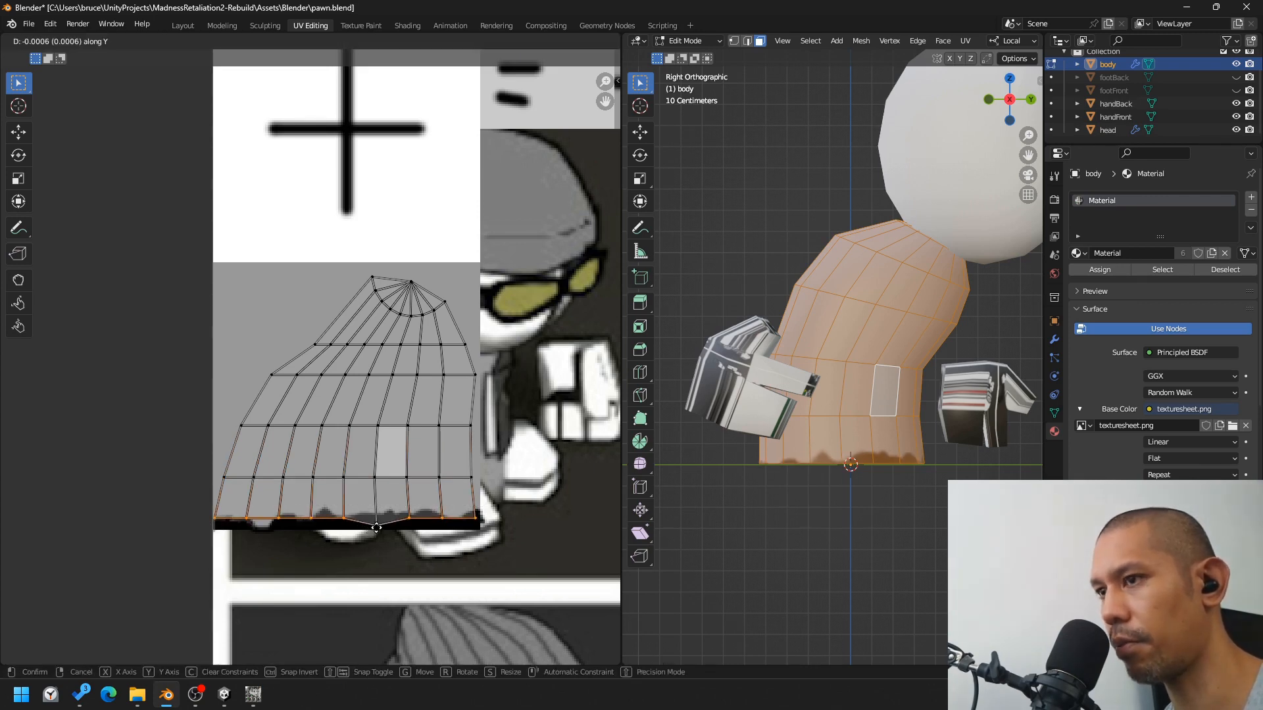
{"action": "left_click", "coordinate": [424, 495]}
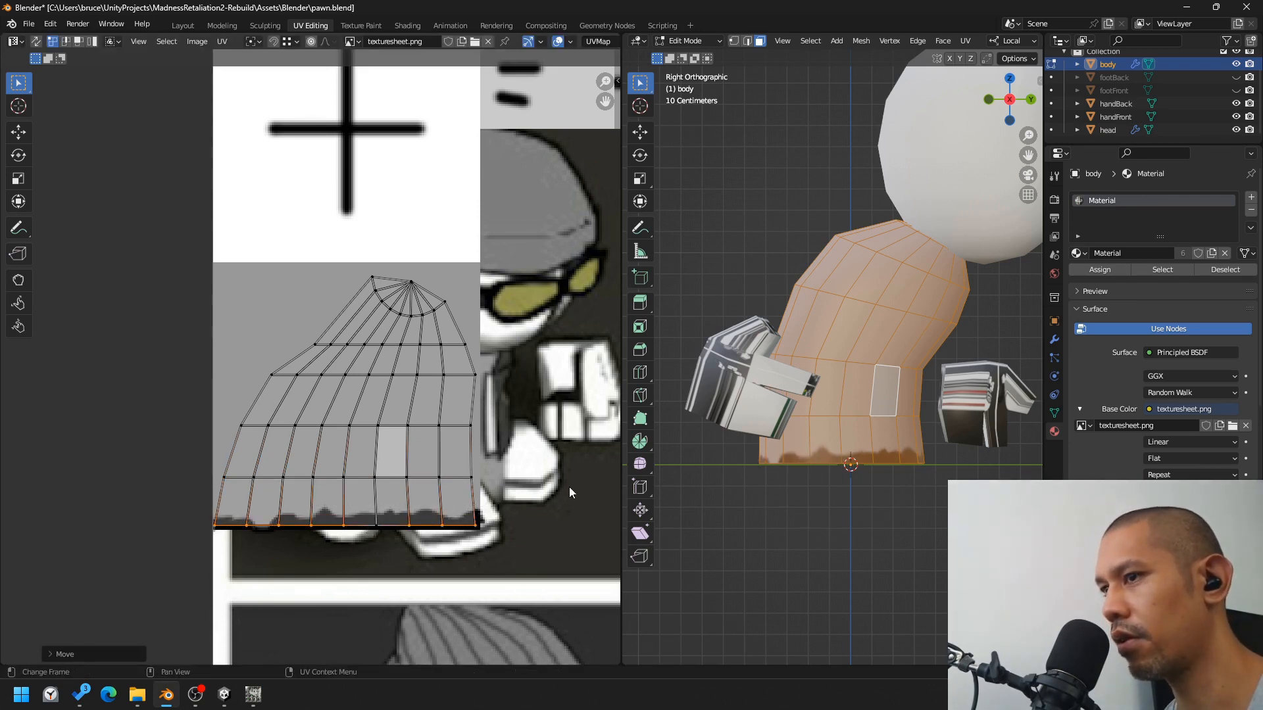
Step: Select the whole hem row of the body UVs and nudge it down about 0.0006 along Y
{"action": "left_click_drag", "start_coordinate": [569, 492], "coordinate": [169, 555]}
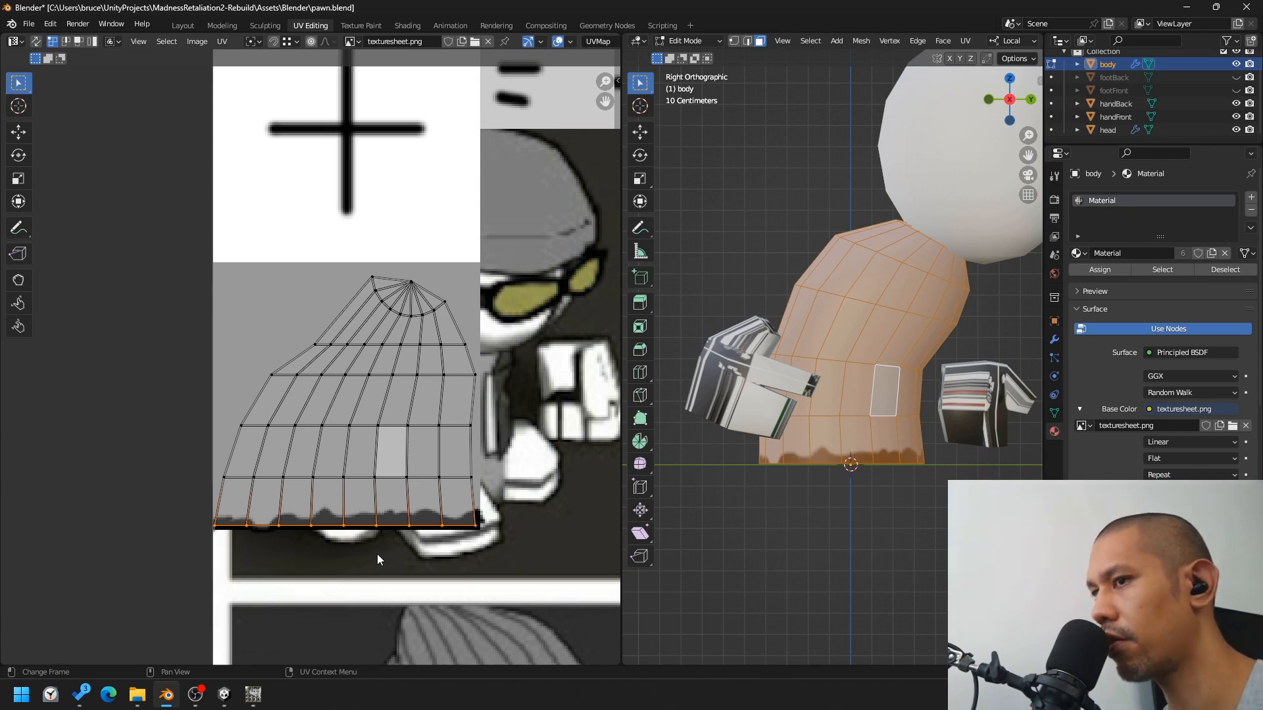
{"action": "key", "text": "g"}
{"action": "key", "text": "y"}
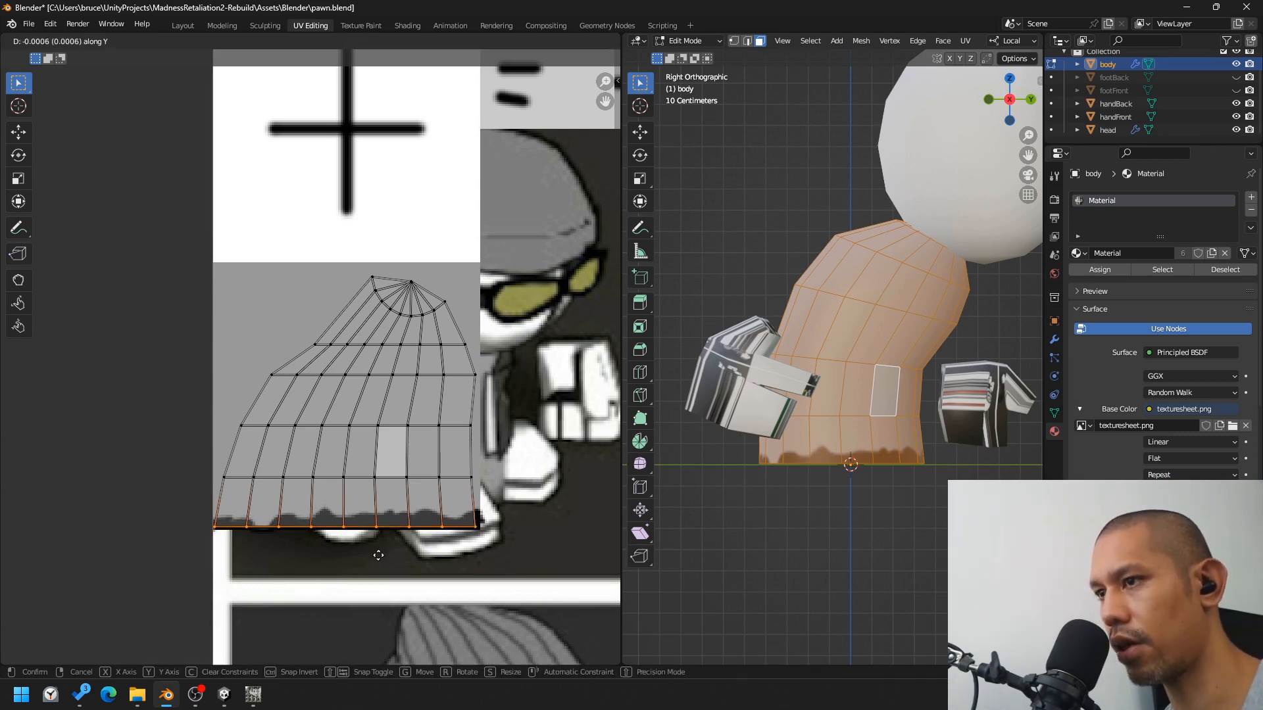
{"action": "left_click", "coordinate": [378, 555]}
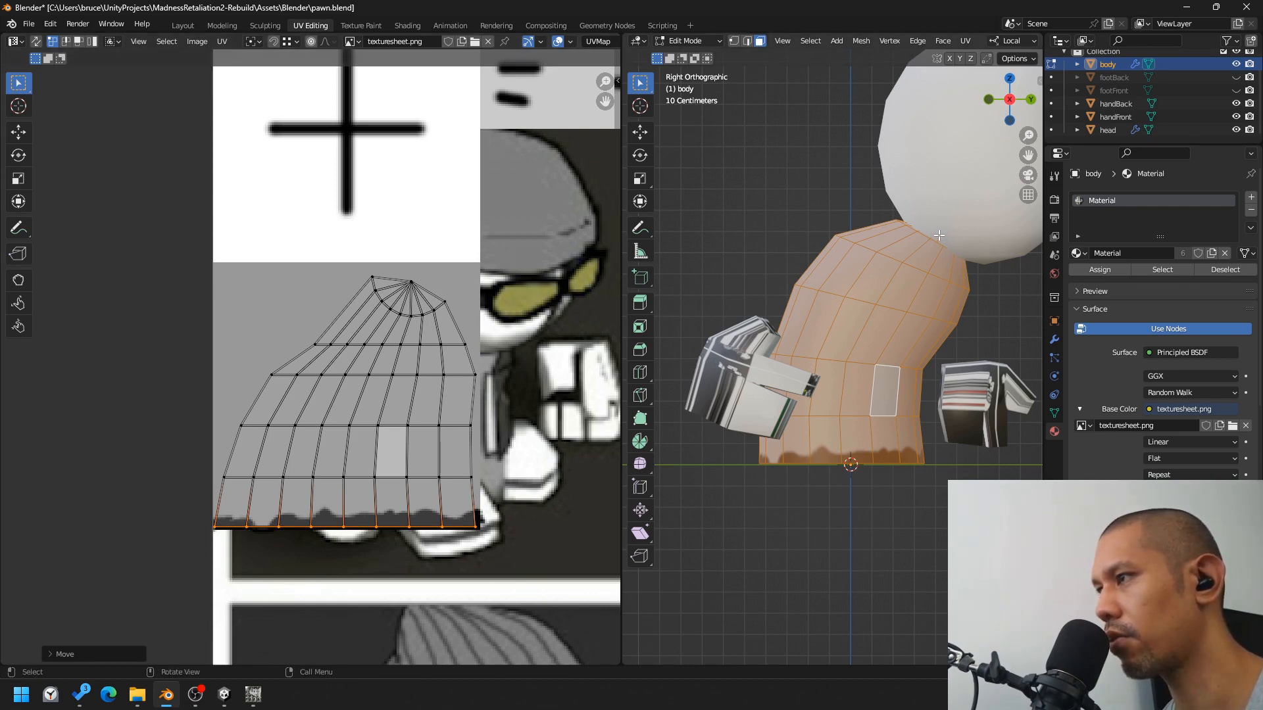
Step: Select the body's top cap faces beneath the head and UV-unwrap them
{"action": "key", "text": "1"}
{"action": "middle_click_drag", "start_coordinate": [958, 253], "coordinate": [793, 283], "text": "shift"}
{"action": "left_click_drag", "start_coordinate": [875, 189], "coordinate": [719, 268]}
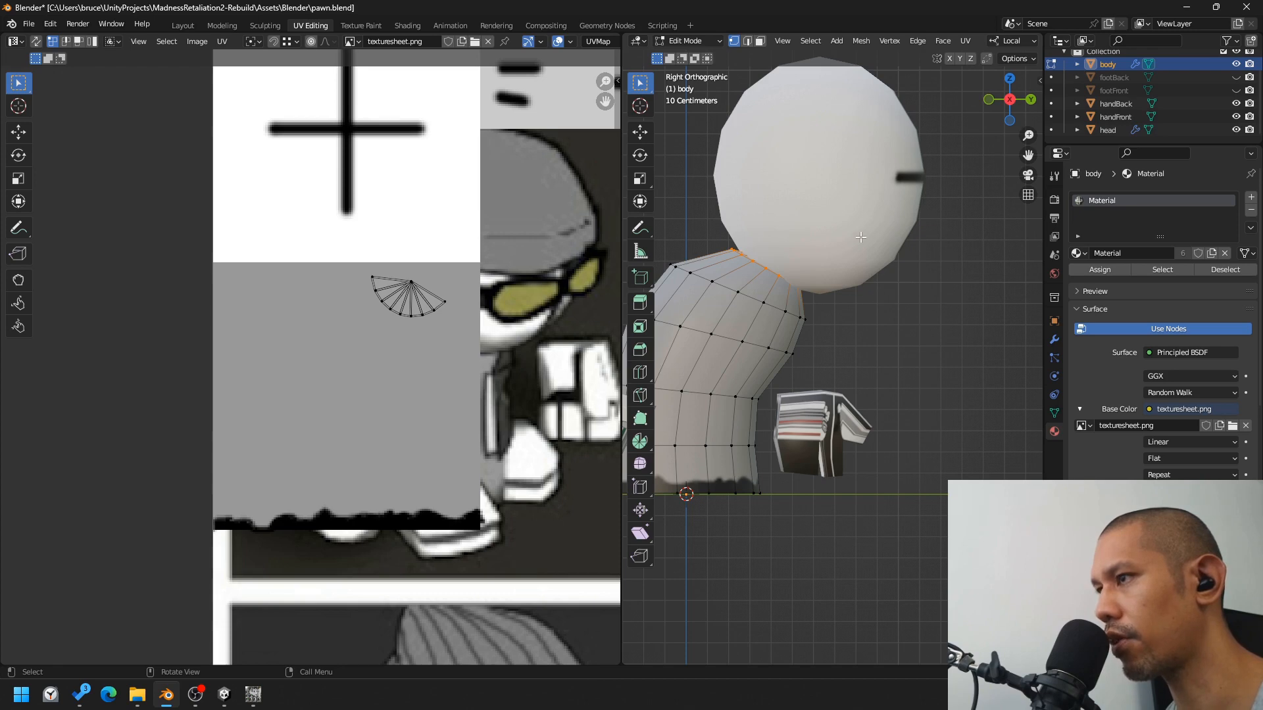
{"action": "middle_click_drag", "start_coordinate": [841, 272], "coordinate": [873, 340]}
{"action": "key", "text": "3"}
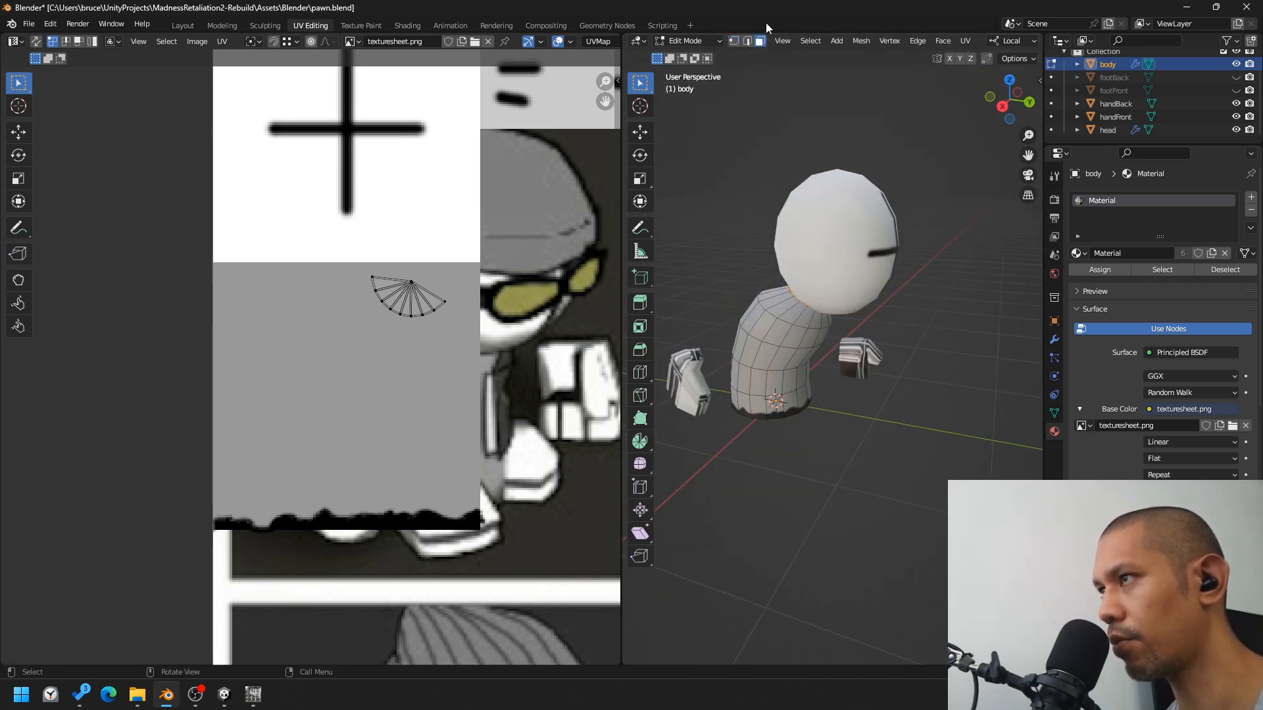
{"action": "right_click", "coordinate": [814, 338]}
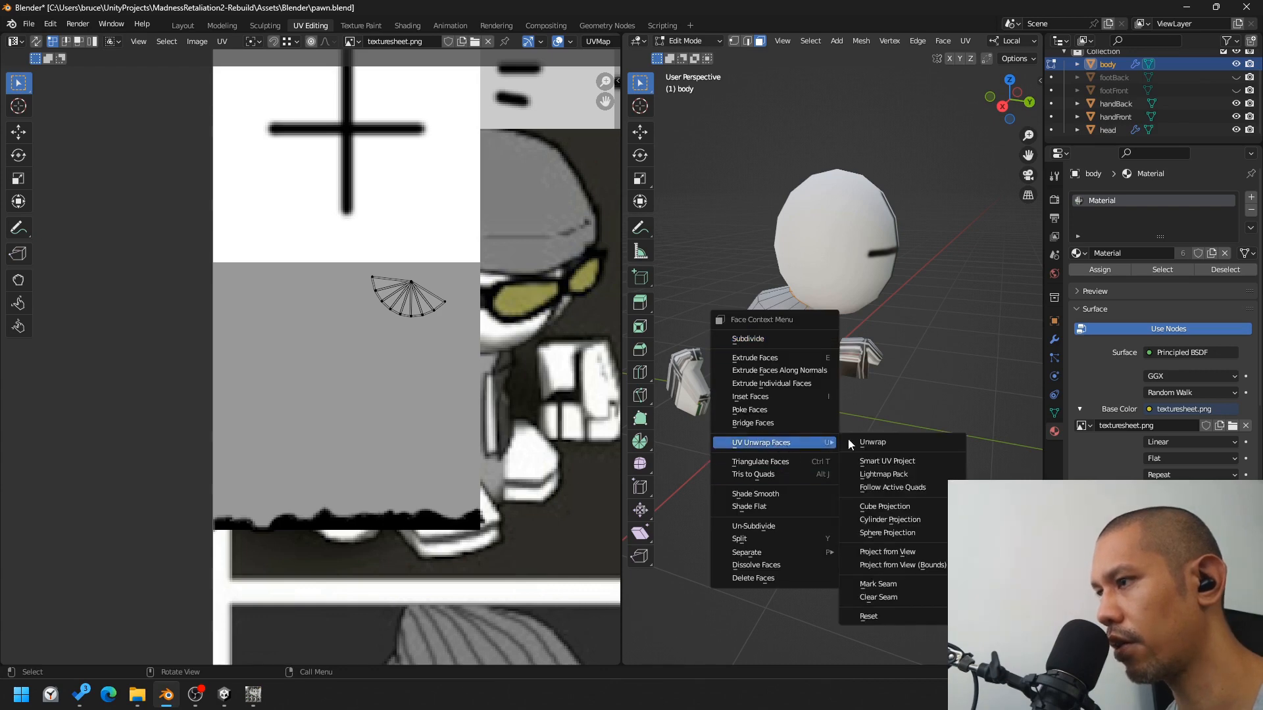
{"action": "mouse_move", "coordinate": [812, 443]}
{"action": "left_click", "coordinate": [927, 442]}
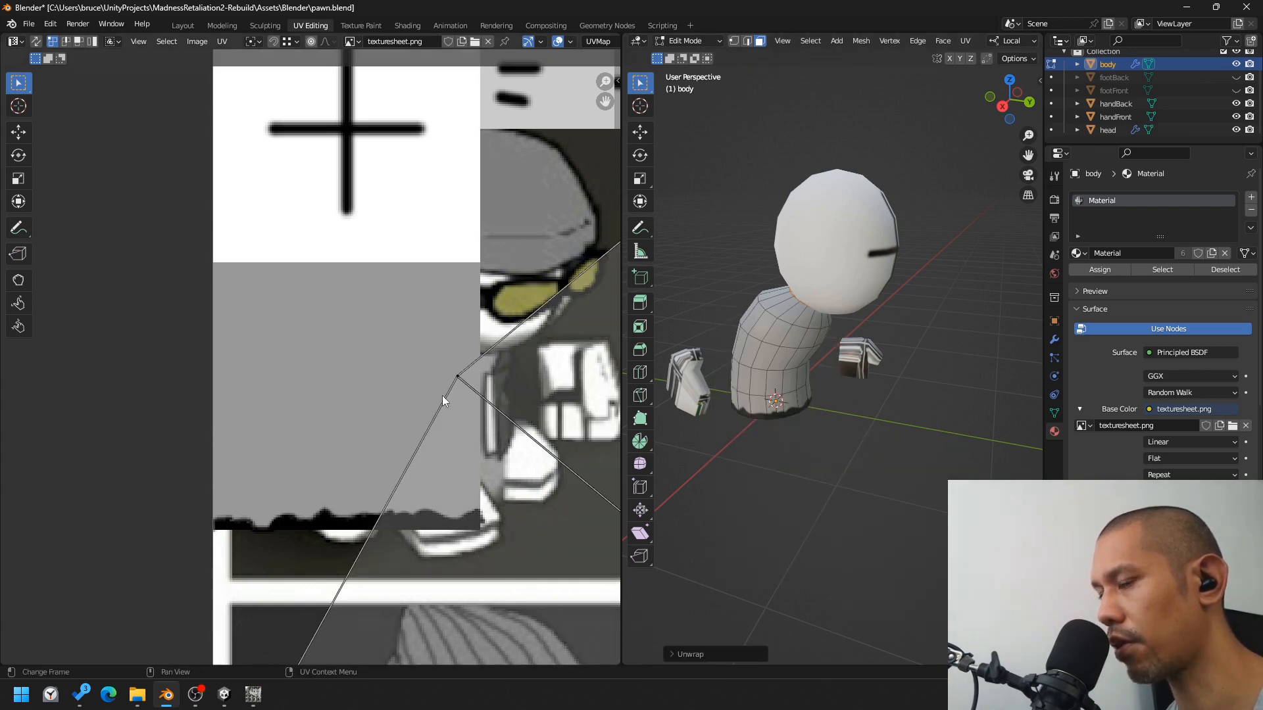
Step: Select the whole unwrapped cap island, shrink it and move it to the first character cell of the texture sheet
{"action": "scroll", "coordinate": [478, 408], "scroll_direction": "down", "scroll_amount": 6}
{"action": "key", "text": "a"}
{"action": "scroll", "coordinate": [234, 578], "scroll_direction": "up", "scroll_amount": 5}
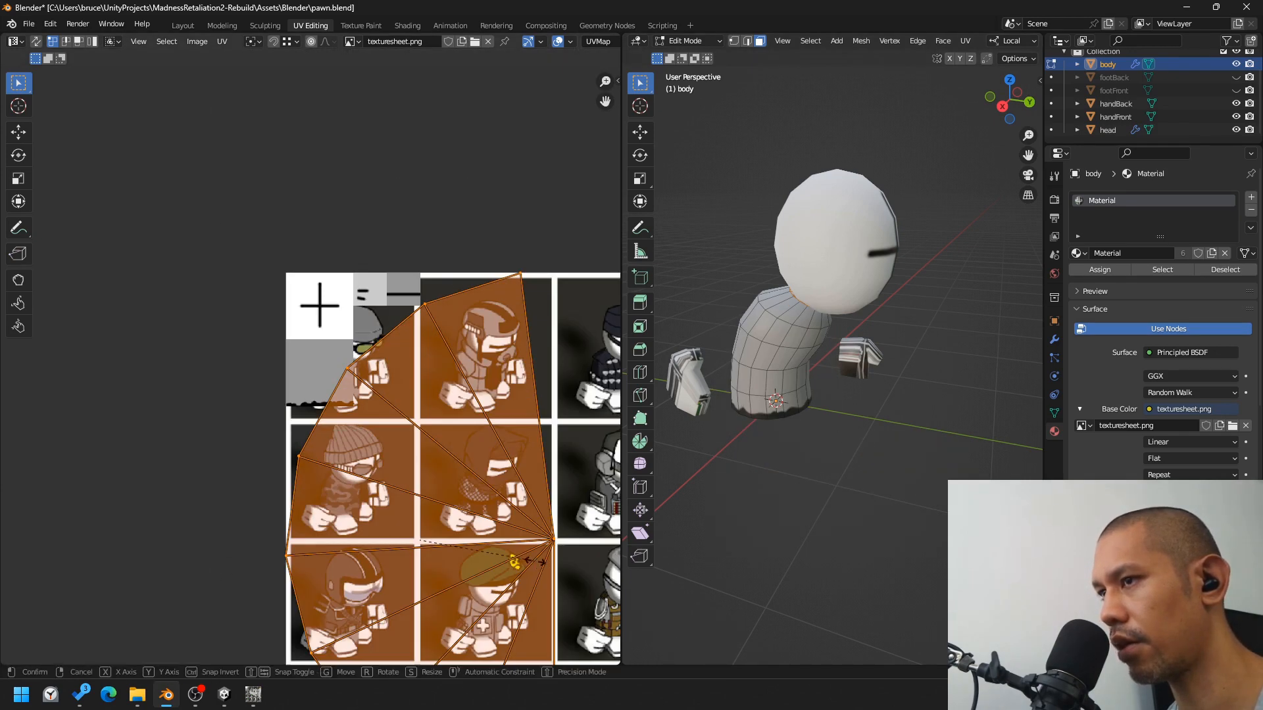
{"action": "key", "text": "s"}
{"action": "left_click", "coordinate": [527, 552]}
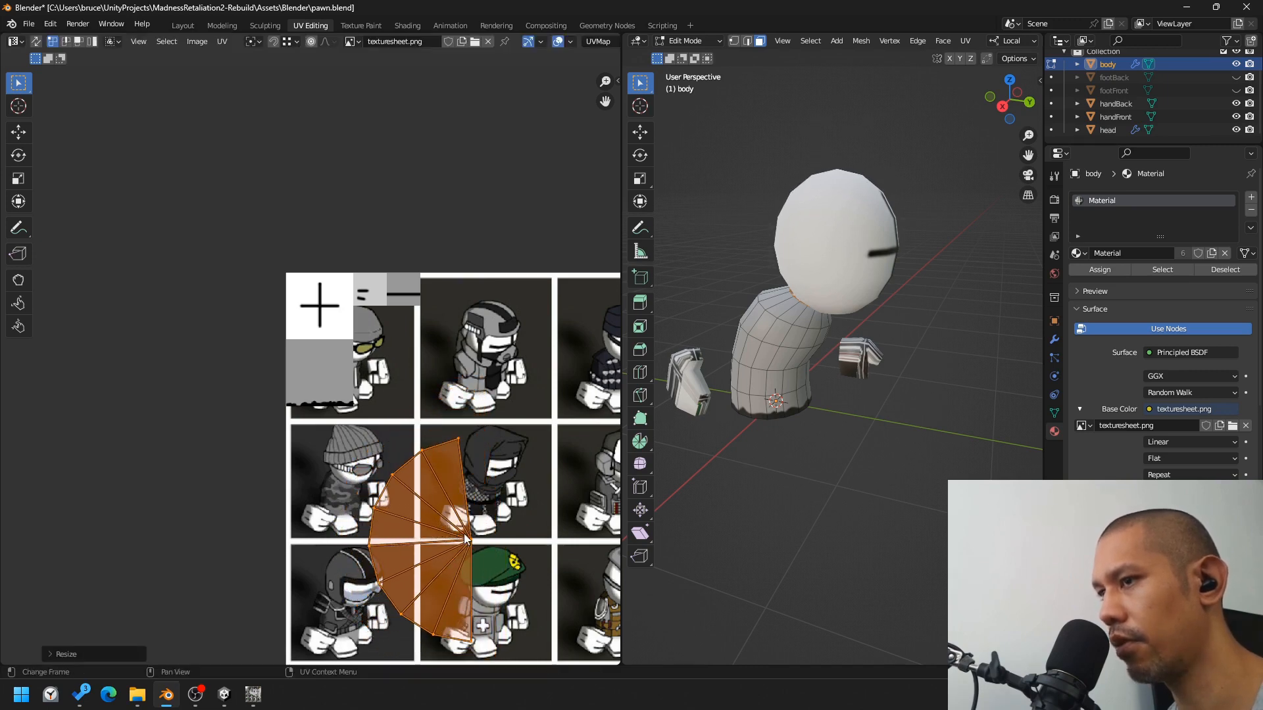
{"action": "key", "text": "g"}
{"action": "left_click", "coordinate": [530, 398]}
{"action": "key", "text": "s"}
{"action": "left_click", "coordinate": [480, 417]}
{"action": "key", "text": "g"}
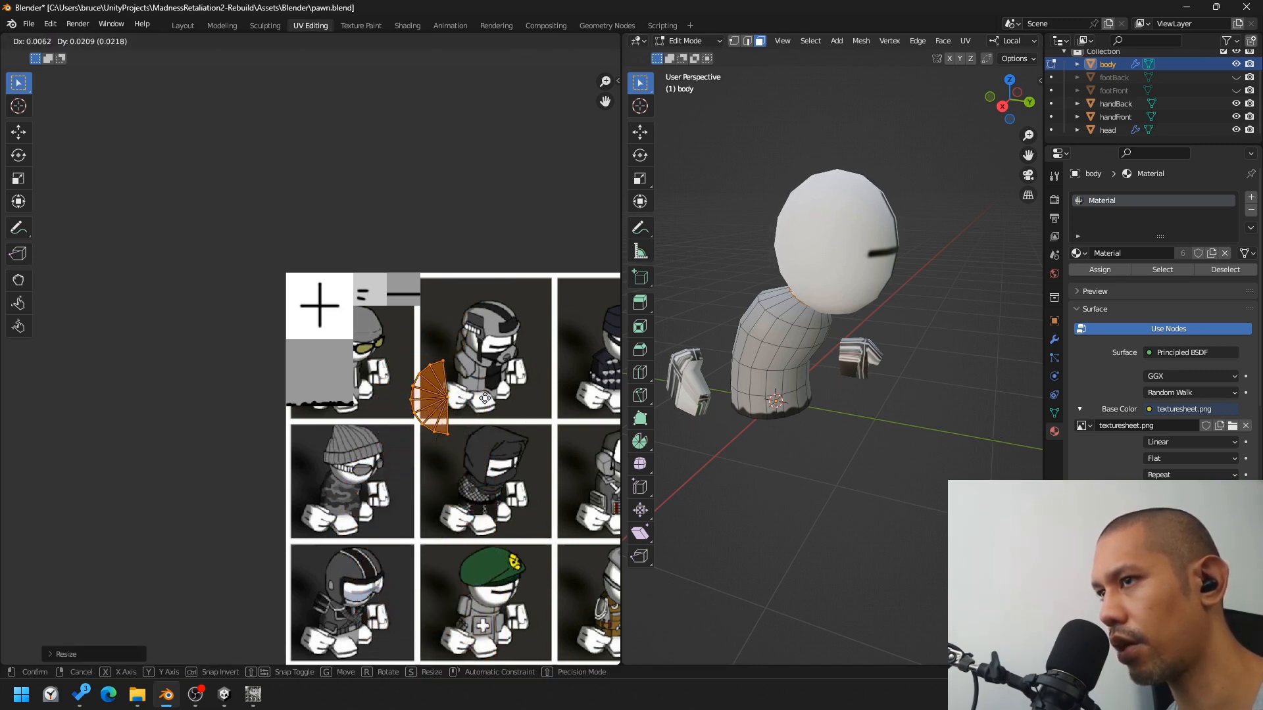
{"action": "left_click", "coordinate": [423, 370]}
{"action": "key", "text": "g"}
{"action": "left_click", "coordinate": [410, 338]}
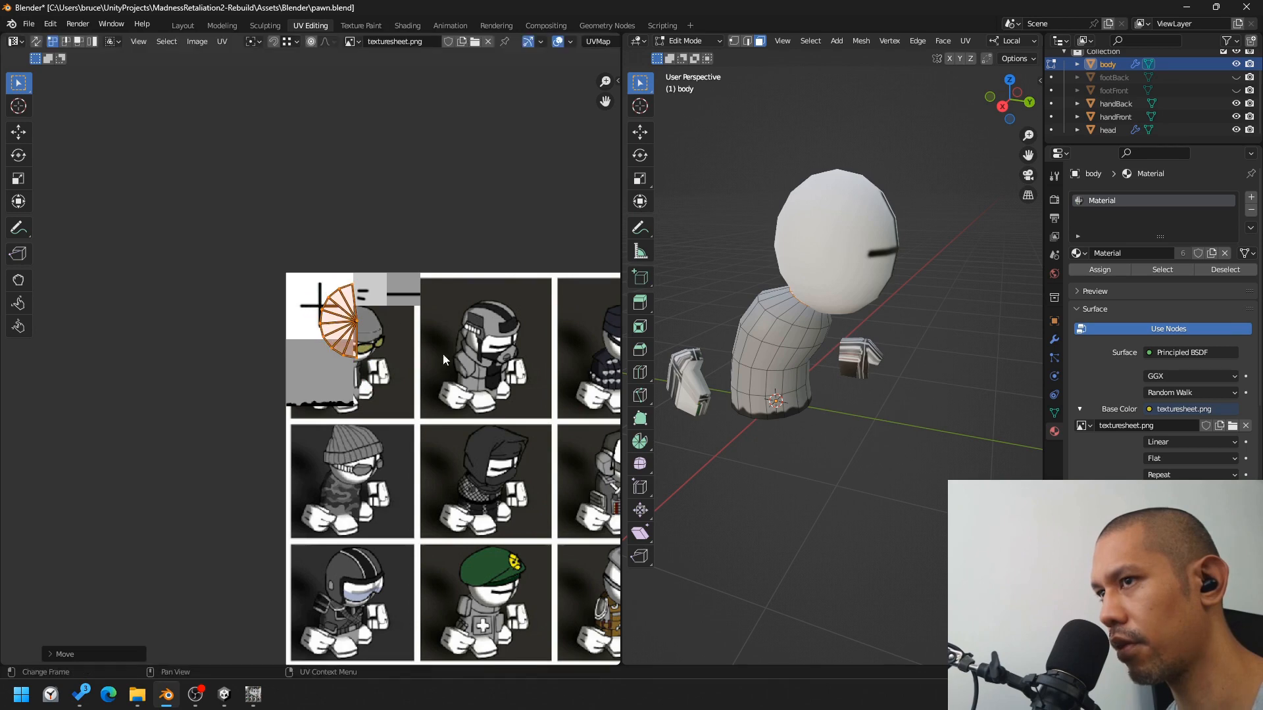
Step: Shrink the cap island further and place it in the upper right corner of the white square, clear of the cross
{"action": "key", "text": "s"}
{"action": "left_click", "coordinate": [398, 338]}
{"action": "key", "text": "g"}
{"action": "left_click", "coordinate": [398, 310]}
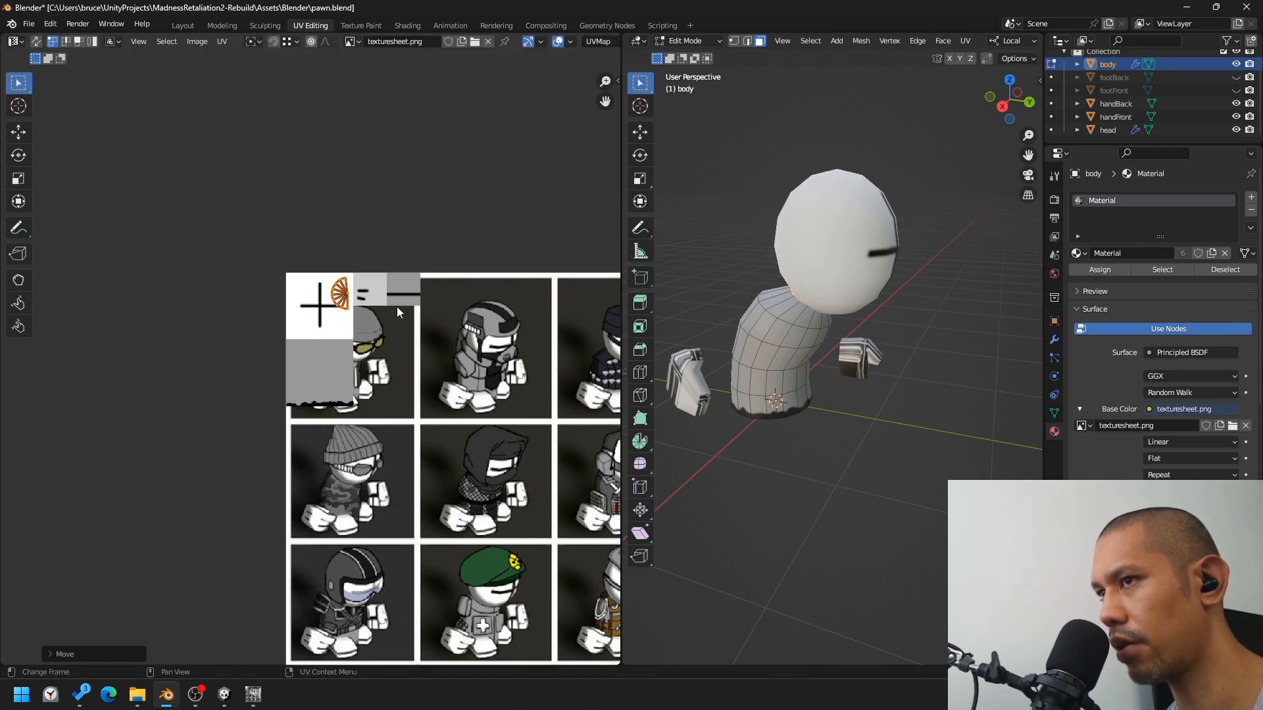
{"action": "key", "text": "s"}
{"action": "left_click", "coordinate": [396, 301]}
Step: Show all body UVs, flatten the curved neck row to 0 along Y, and lower it level with its middle vertex
{"action": "key", "text": "a"}
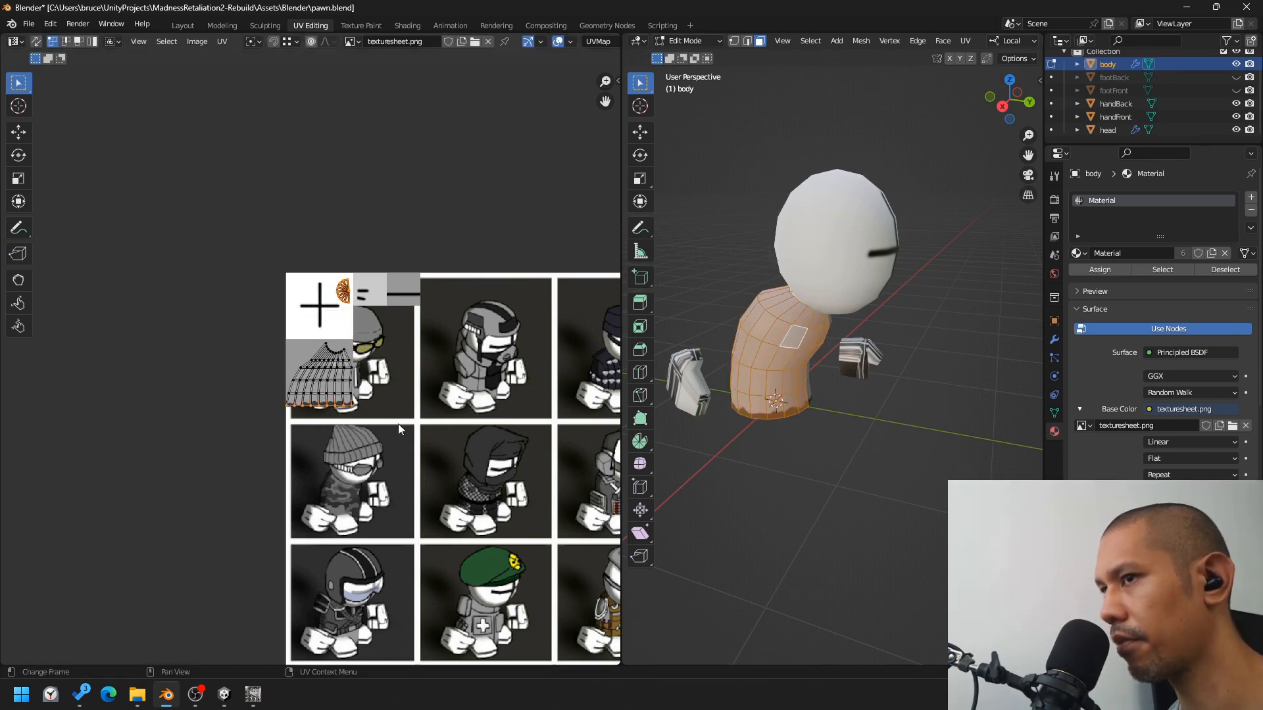
{"action": "scroll", "coordinate": [401, 424], "scroll_direction": "up", "scroll_amount": 2}
{"action": "scroll", "coordinate": [401, 424], "scroll_direction": "up", "scroll_amount": 4}
{"action": "left_click_drag", "start_coordinate": [519, 263], "coordinate": [341, 315]}
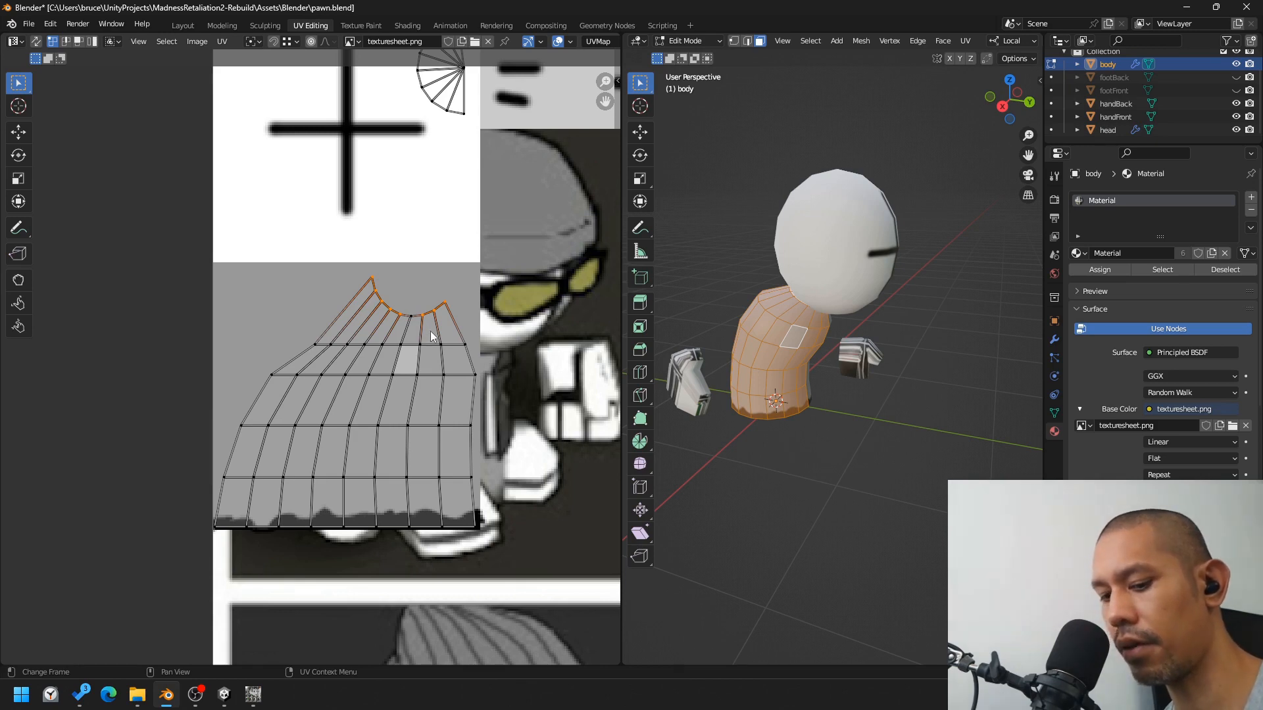
{"action": "key", "text": "s"}
{"action": "key", "text": "y"}
{"action": "key", "text": "0"}
{"action": "key", "text": "Return"}
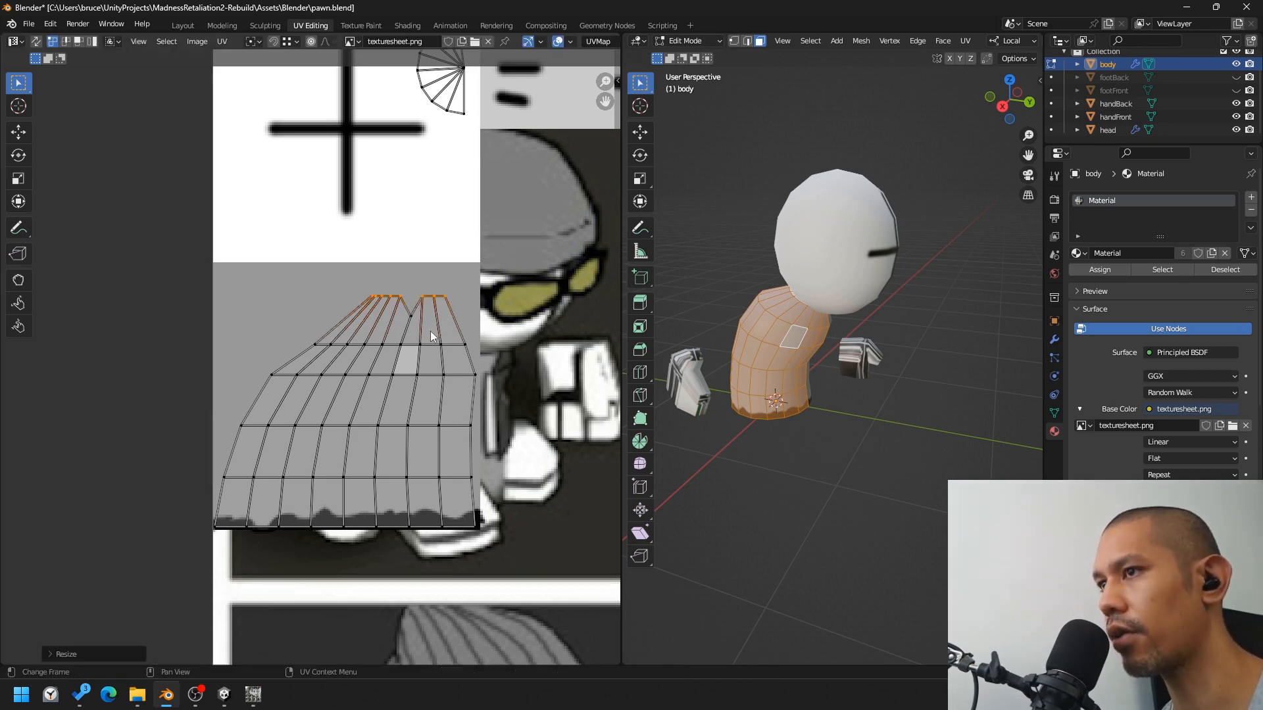
{"action": "key", "text": "g"}
{"action": "key", "text": "y"}
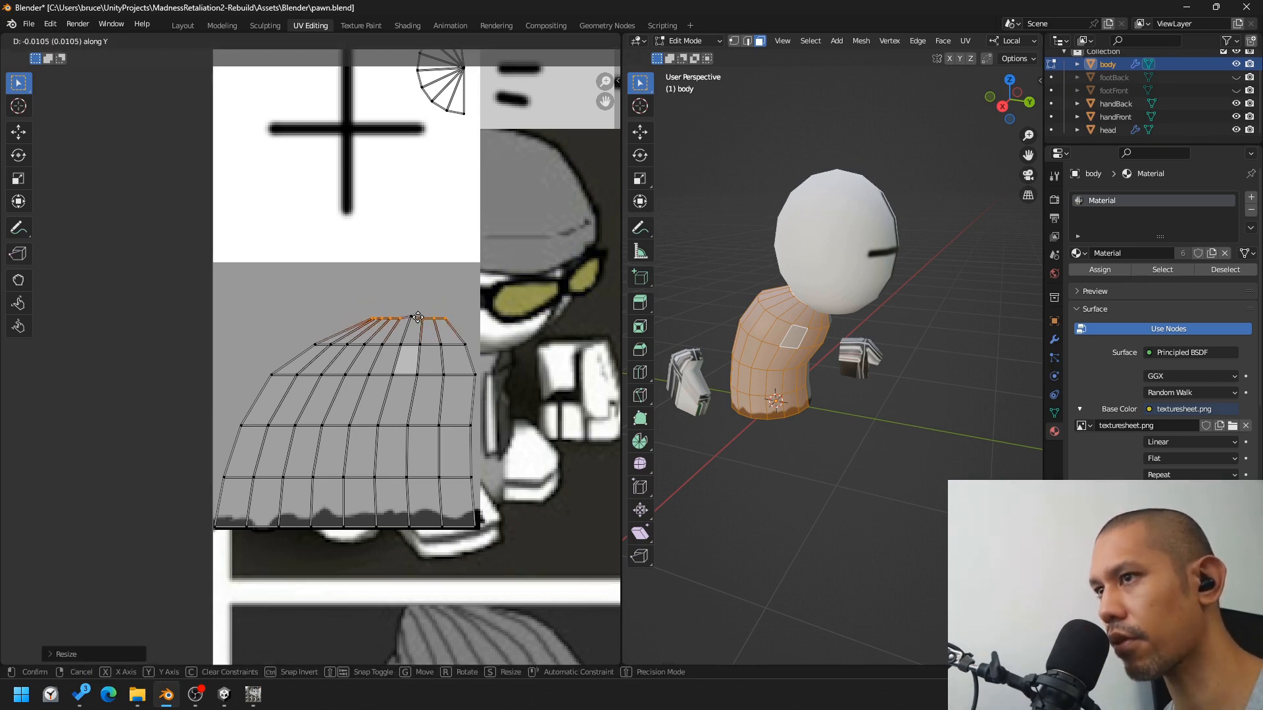
{"action": "left_click", "coordinate": [415, 315], "text": "ctrl"}
Step: Straighten the leftmost body UV column by scaling it to 0 along X, and move it along X onto the hem's left corner
{"action": "left_click", "coordinate": [368, 319]}
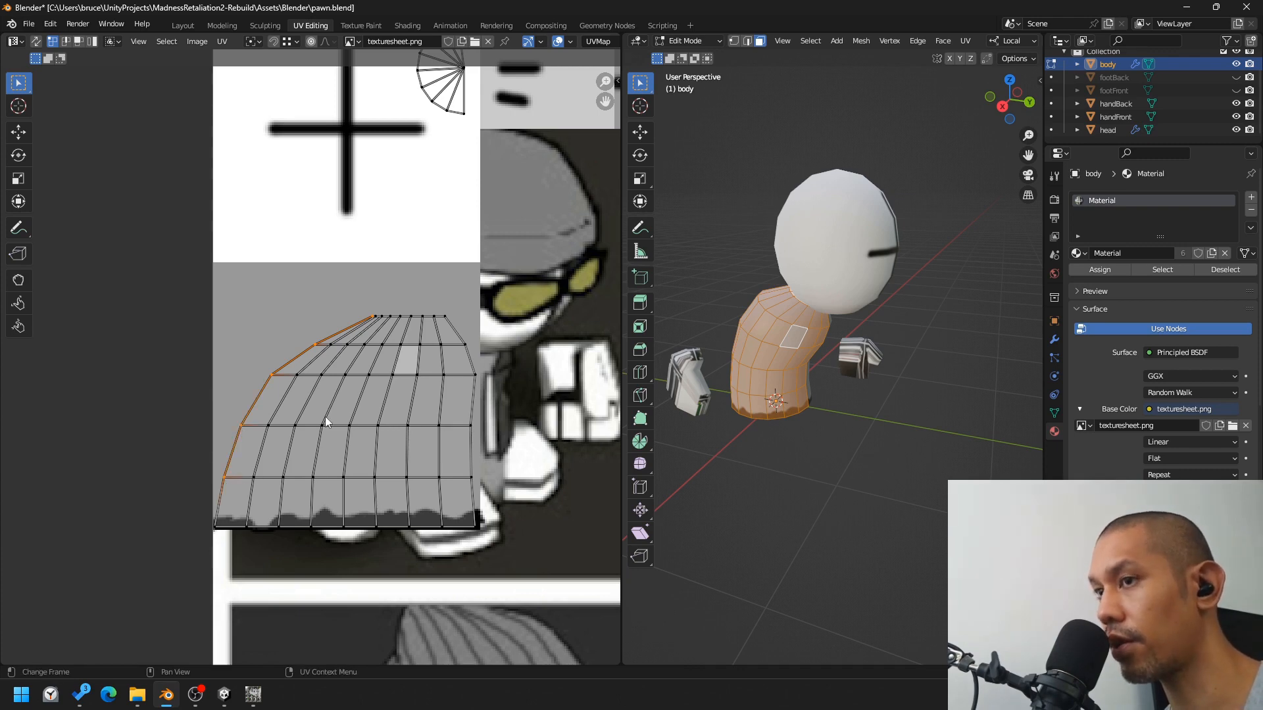
{"action": "key", "text": "s"}
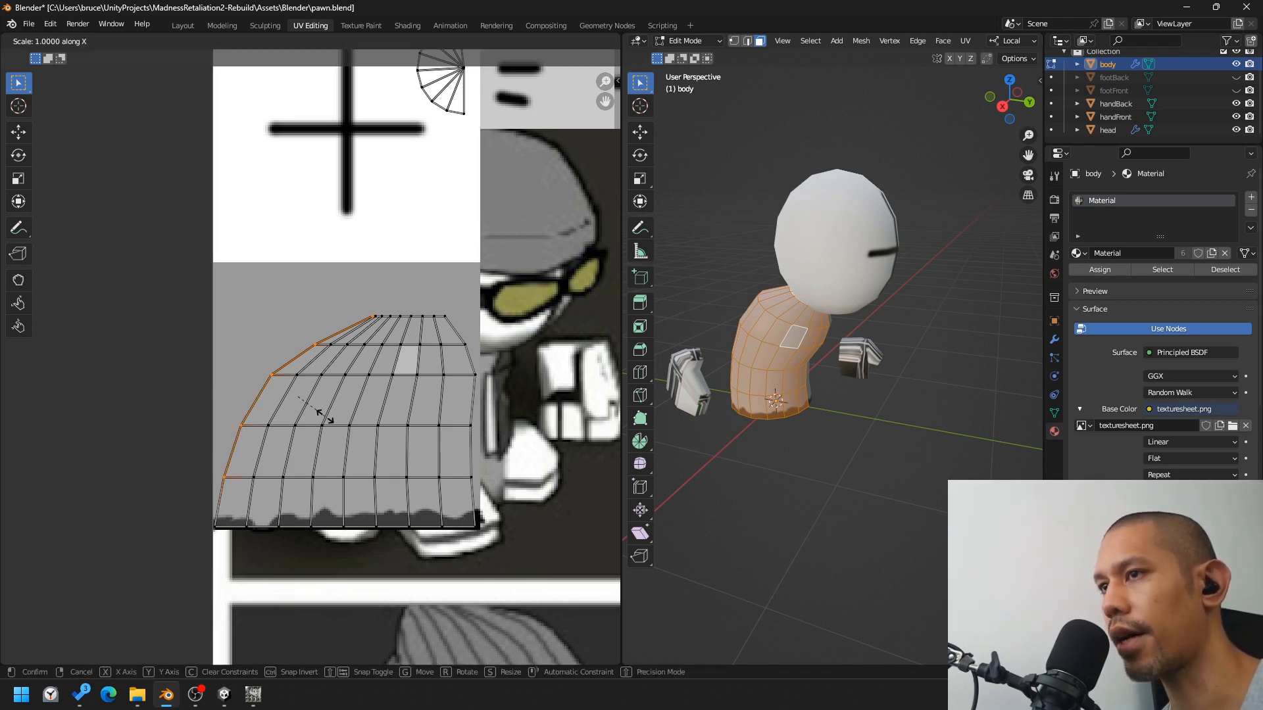
{"action": "key", "text": "x"}
{"action": "key", "text": "0"}
{"action": "key", "text": "Return"}
{"action": "key", "text": "g"}
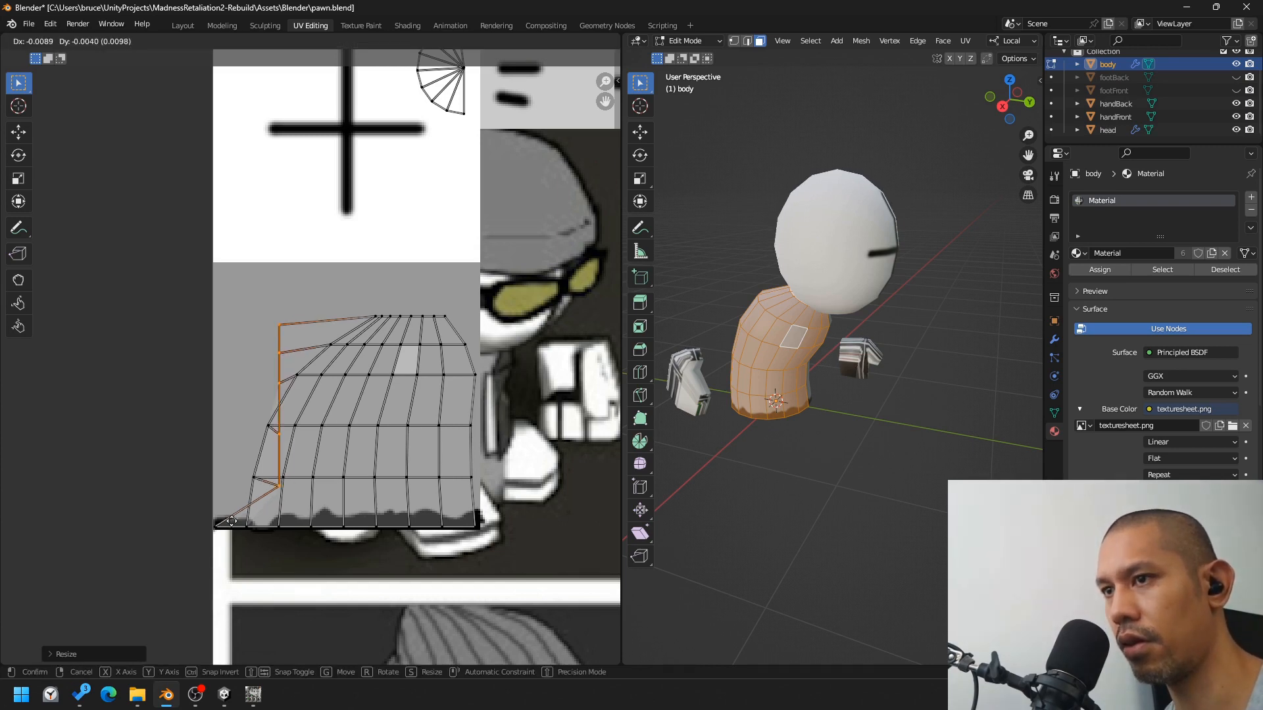
{"action": "key", "text": "x"}
{"action": "left_click", "coordinate": [214, 526]}
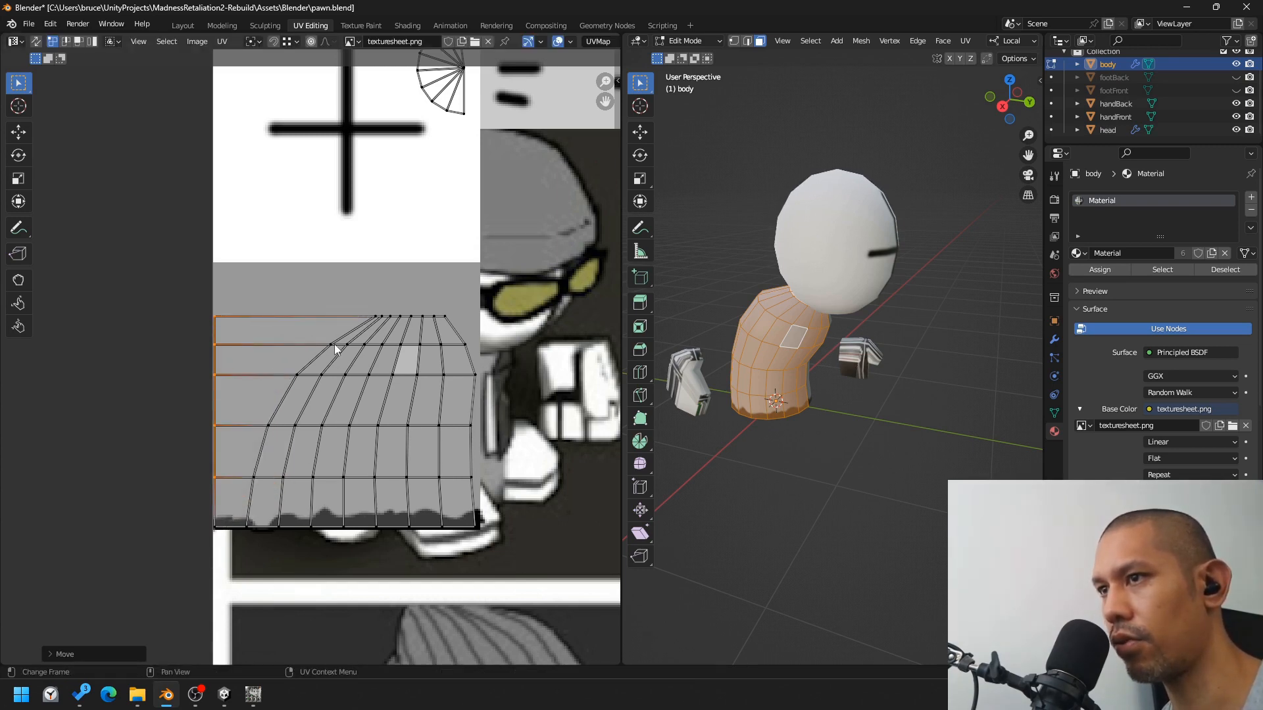
Step: Straighten the inner body UV columns by scaling each to 0 along X, and snap each along X to its hem vertex
{"action": "left_click", "coordinate": [377, 317]}
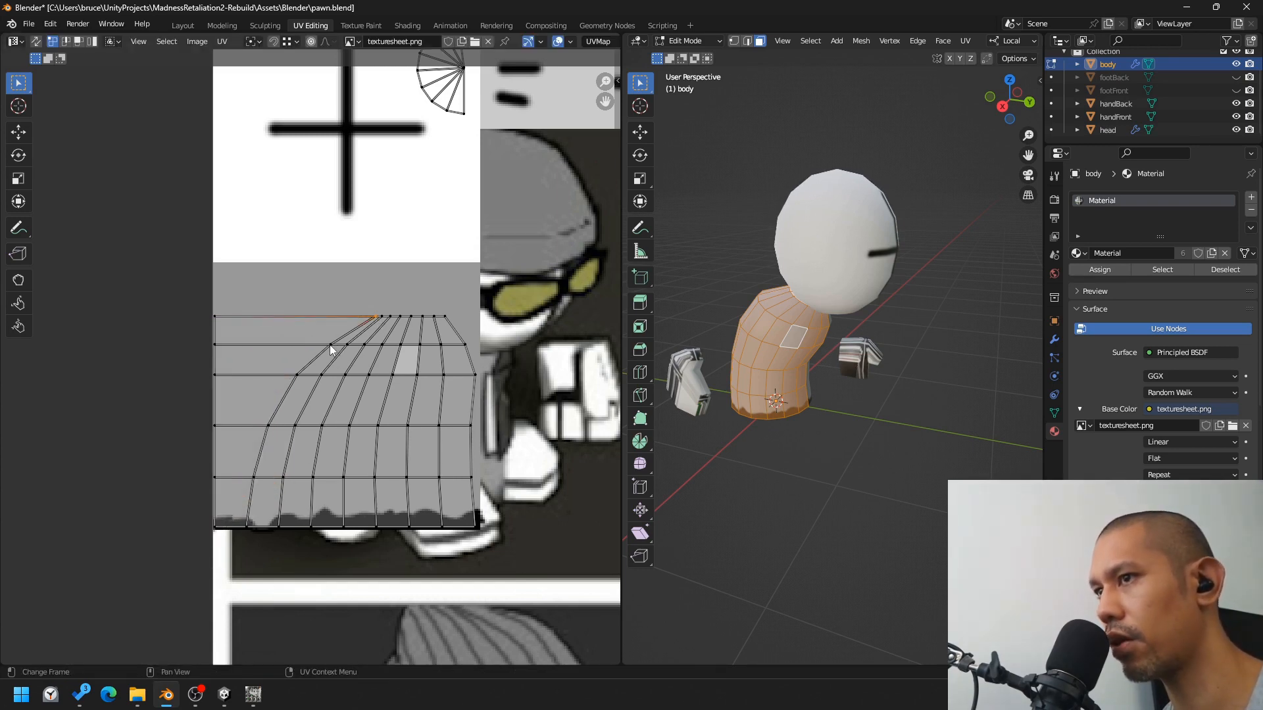
{"action": "left_click", "coordinate": [374, 315]}
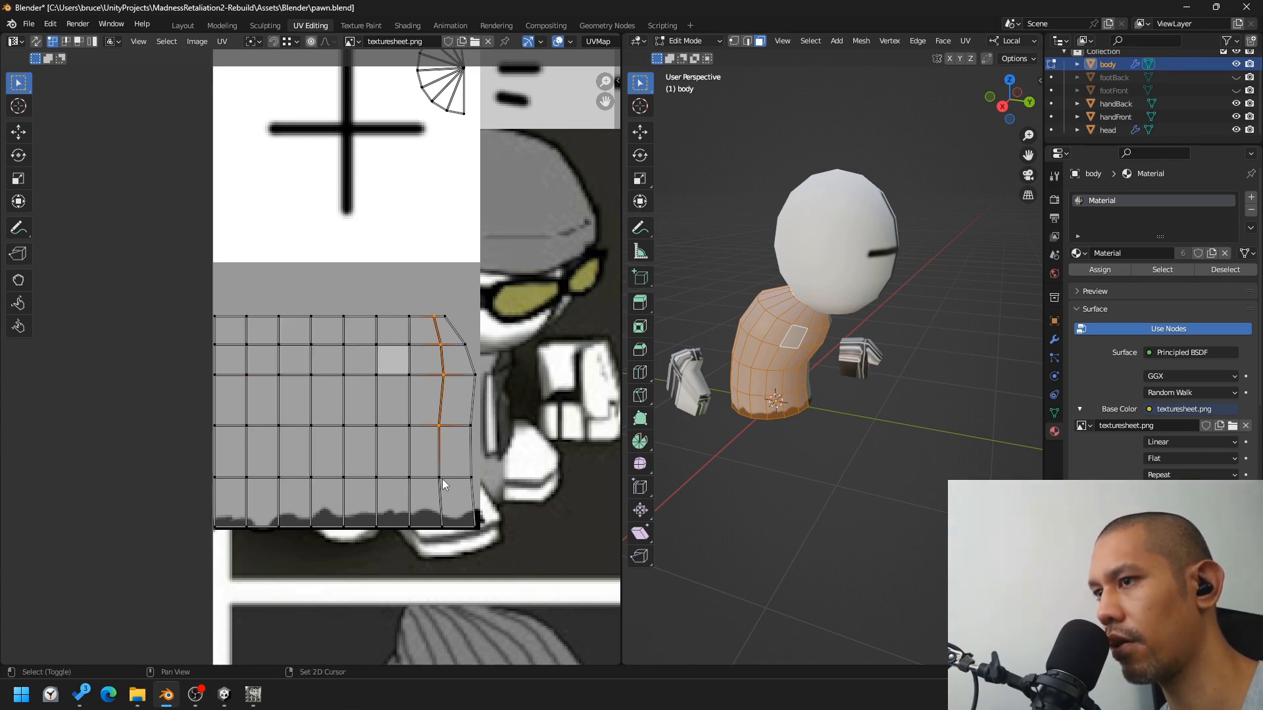
{"action": "left_click", "coordinate": [442, 479], "text": "shift"}
{"action": "key", "text": "s"}
{"action": "key", "text": "x"}
{"action": "key", "text": "0"}
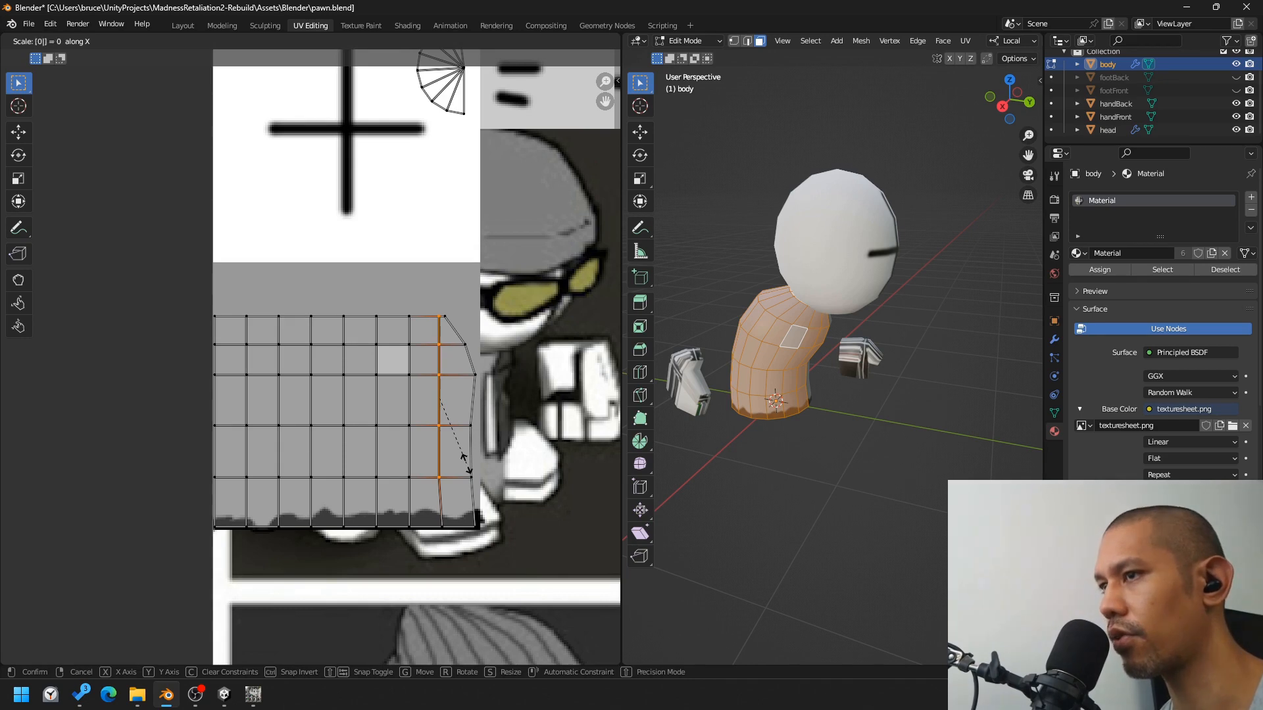
{"action": "key", "text": "Return"}
{"action": "key", "text": "g"}
{"action": "key", "text": "x"}
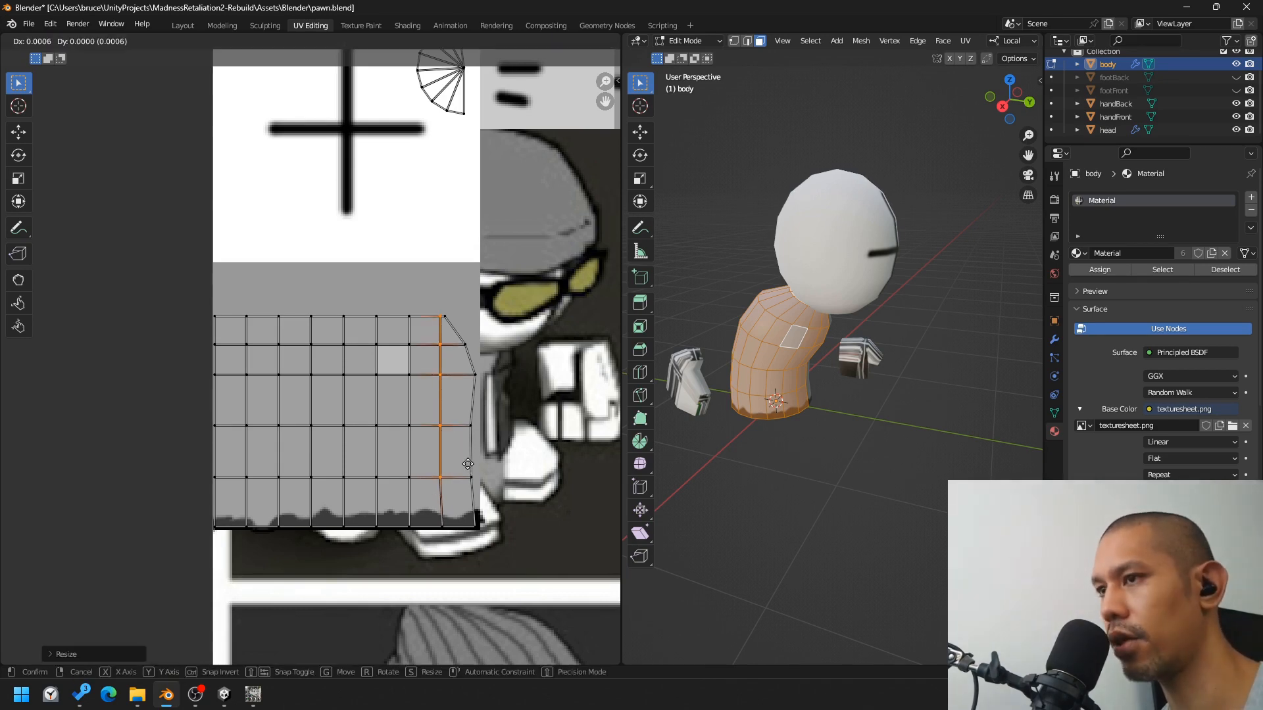
{"action": "left_click", "coordinate": [446, 528], "text": "ctrl"}
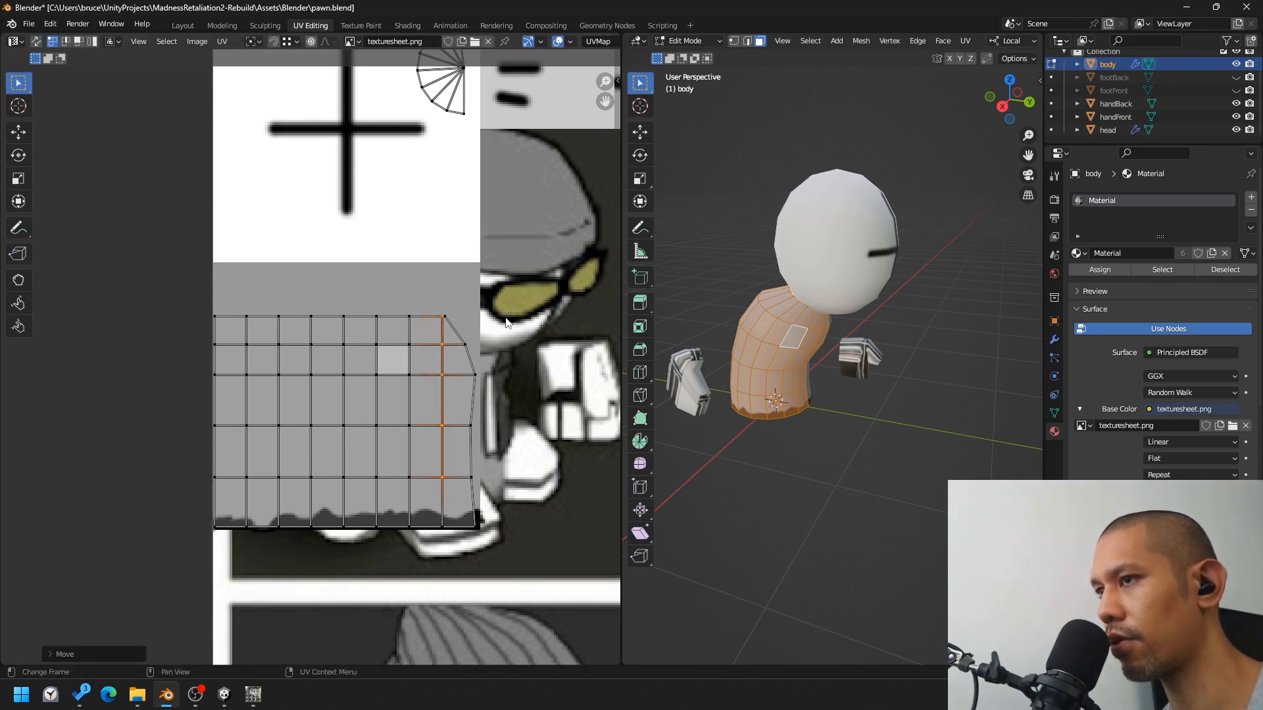
Step: Straighten the rightmost body UV column by scaling it to 0 along X, and move it along X onto the hem's right corner
{"action": "left_click", "coordinate": [451, 318]}
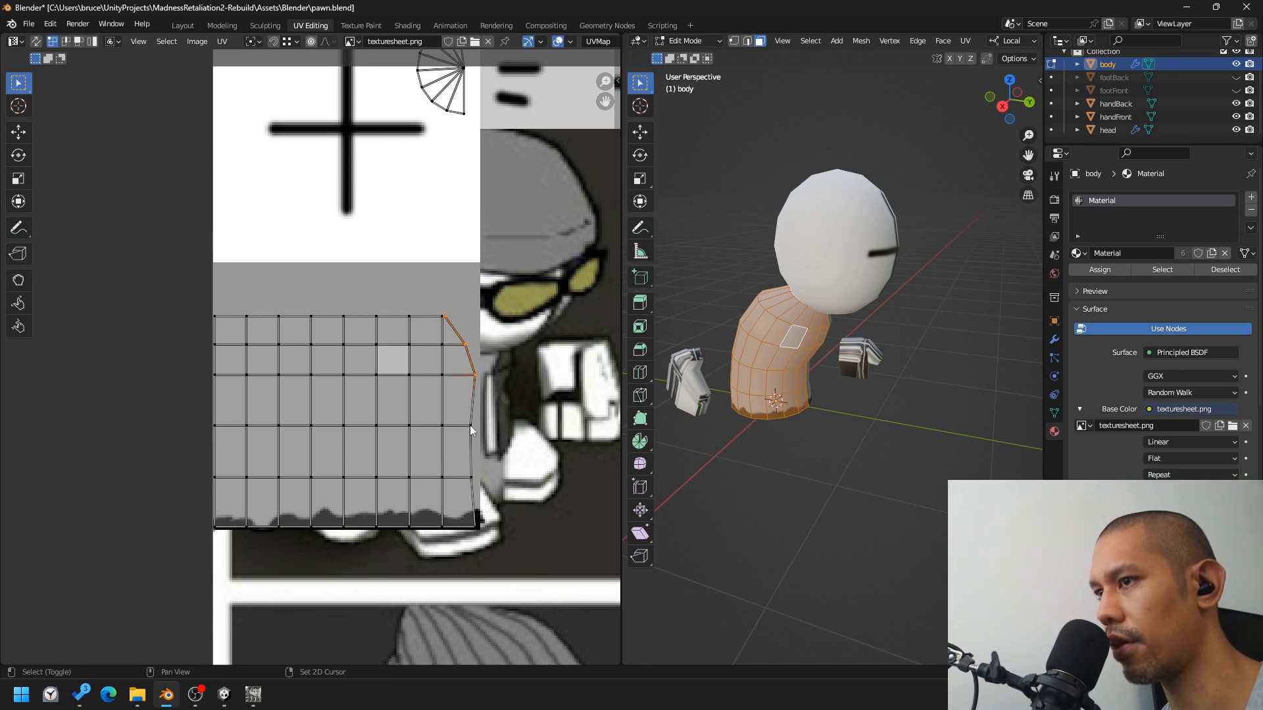
{"action": "key", "text": "s"}
{"action": "key", "text": "x"}
{"action": "key", "text": "0"}
{"action": "key", "text": "Return"}
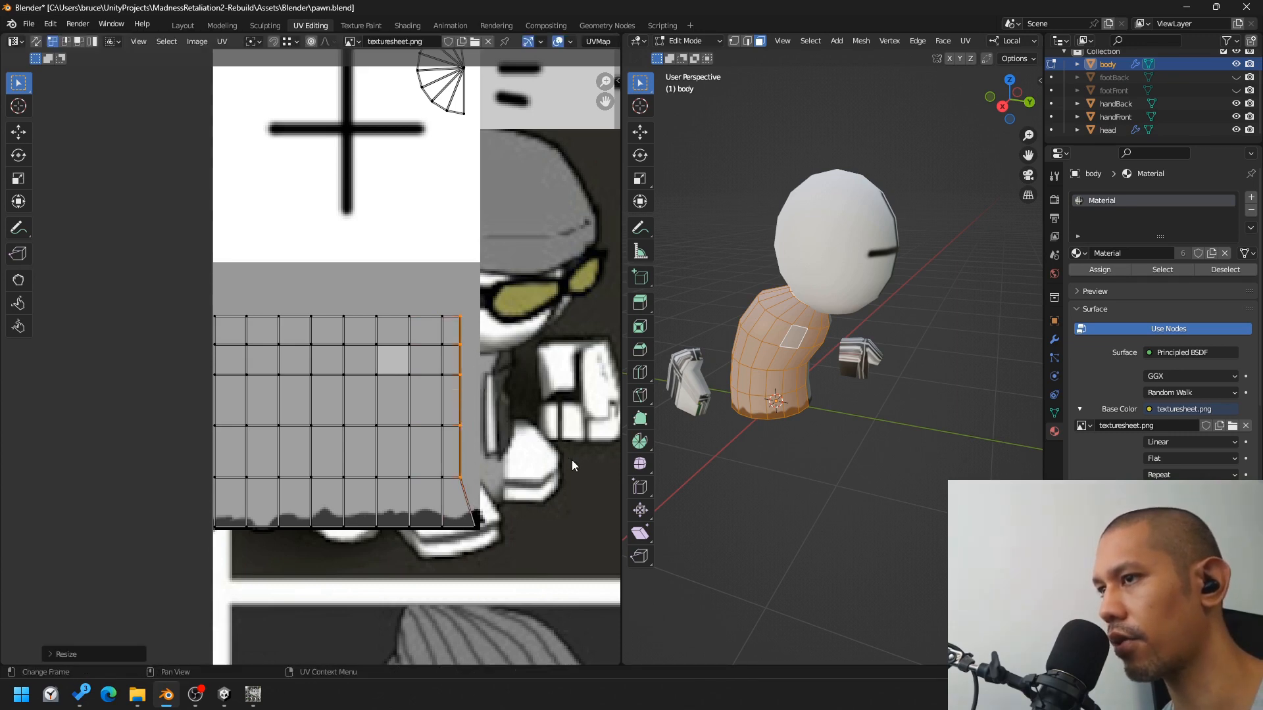
{"action": "key", "text": "g"}
{"action": "key", "text": "x"}
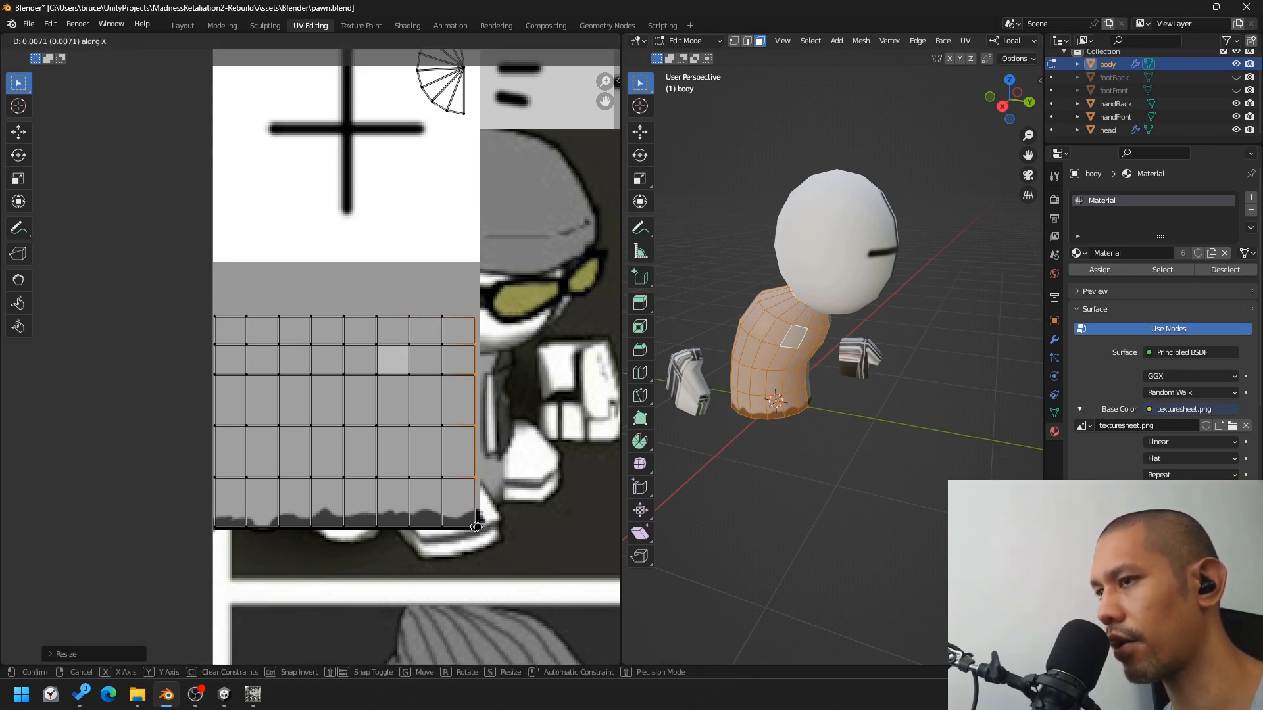
{"action": "left_click", "coordinate": [475, 527]}
{"action": "left_click", "coordinate": [578, 346]}
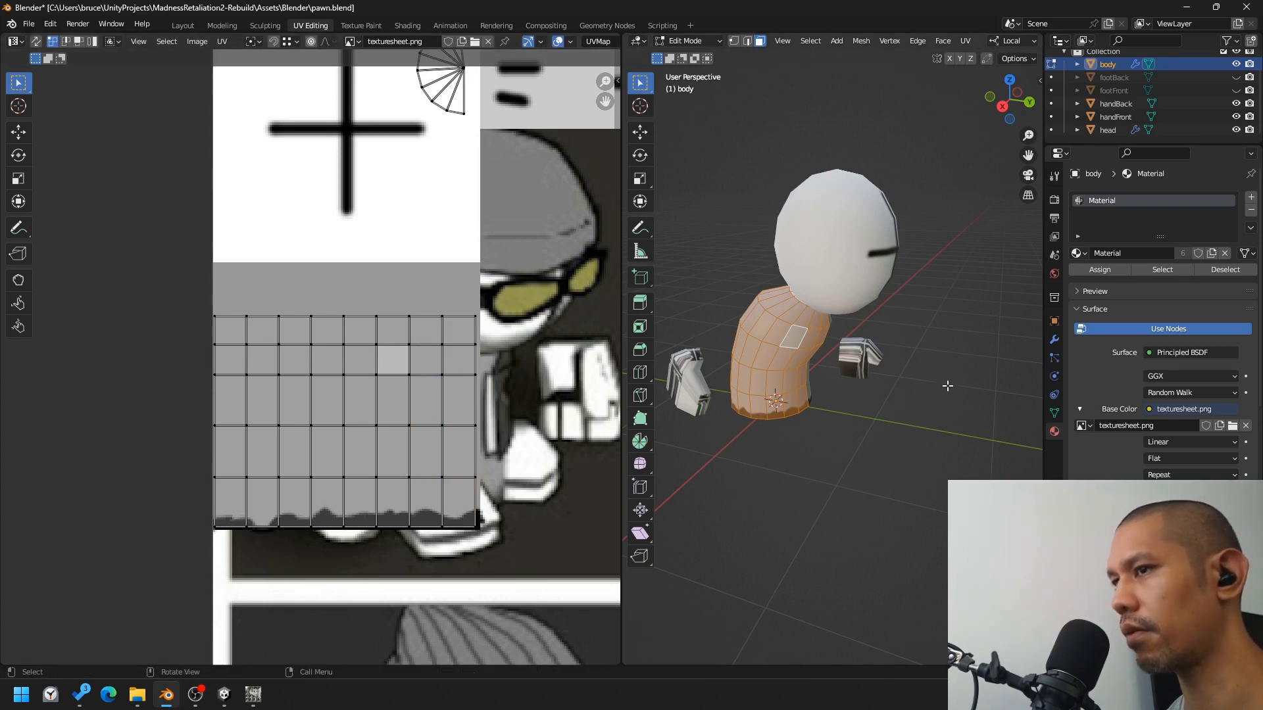
Step: Move the fan-shaped cap island down to the upper right of the grey body area and rotate it until its straight edge faces down
{"action": "scroll", "coordinate": [905, 392], "scroll_direction": "down", "scroll_amount": 3}
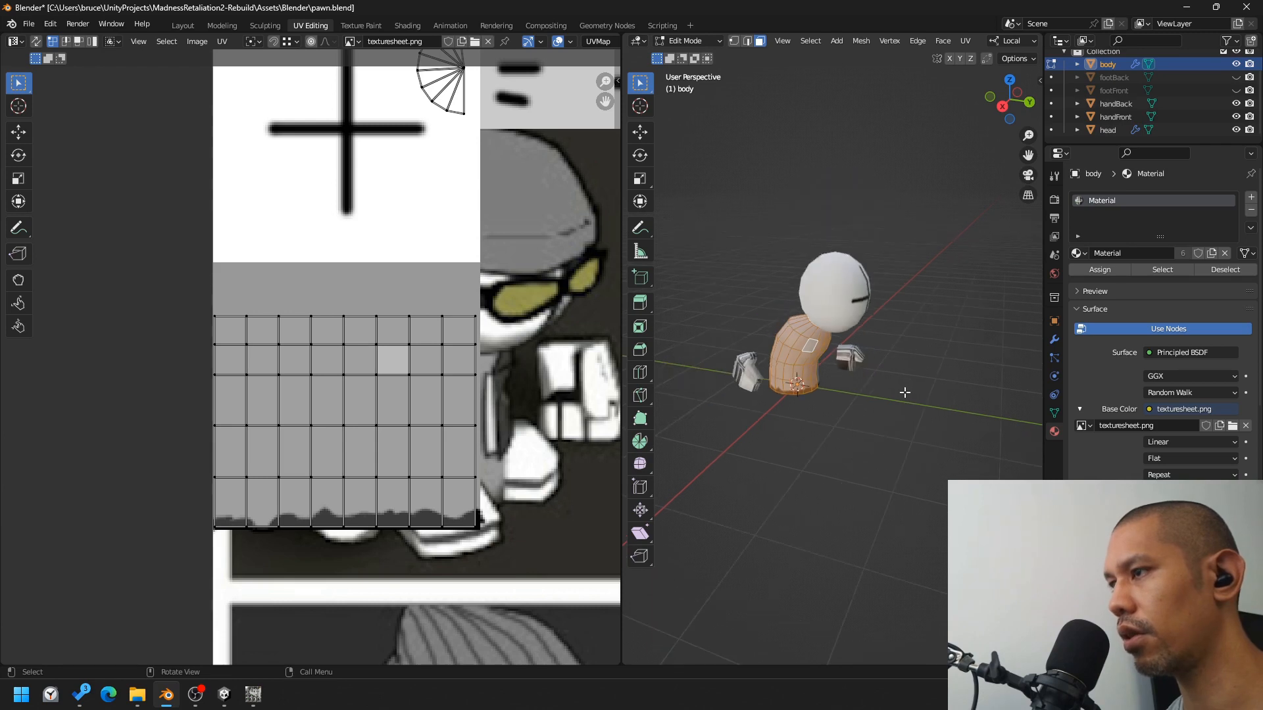
{"action": "middle_click_drag", "start_coordinate": [940, 340], "coordinate": [884, 334]}
{"action": "scroll", "coordinate": [454, 132], "scroll_direction": "down", "scroll_amount": 2}
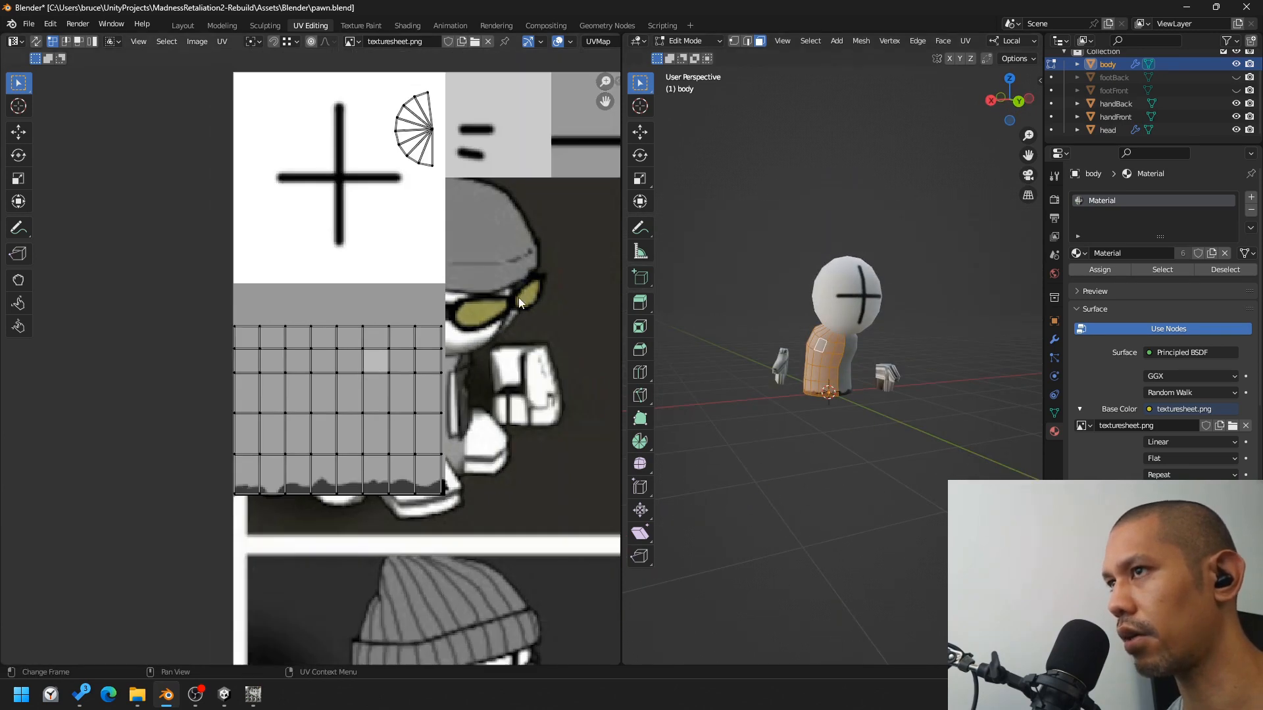
{"action": "left_click_drag", "start_coordinate": [461, 111], "coordinate": [310, 233]}
{"action": "scroll", "coordinate": [498, 236], "scroll_direction": "up", "scroll_amount": 2}
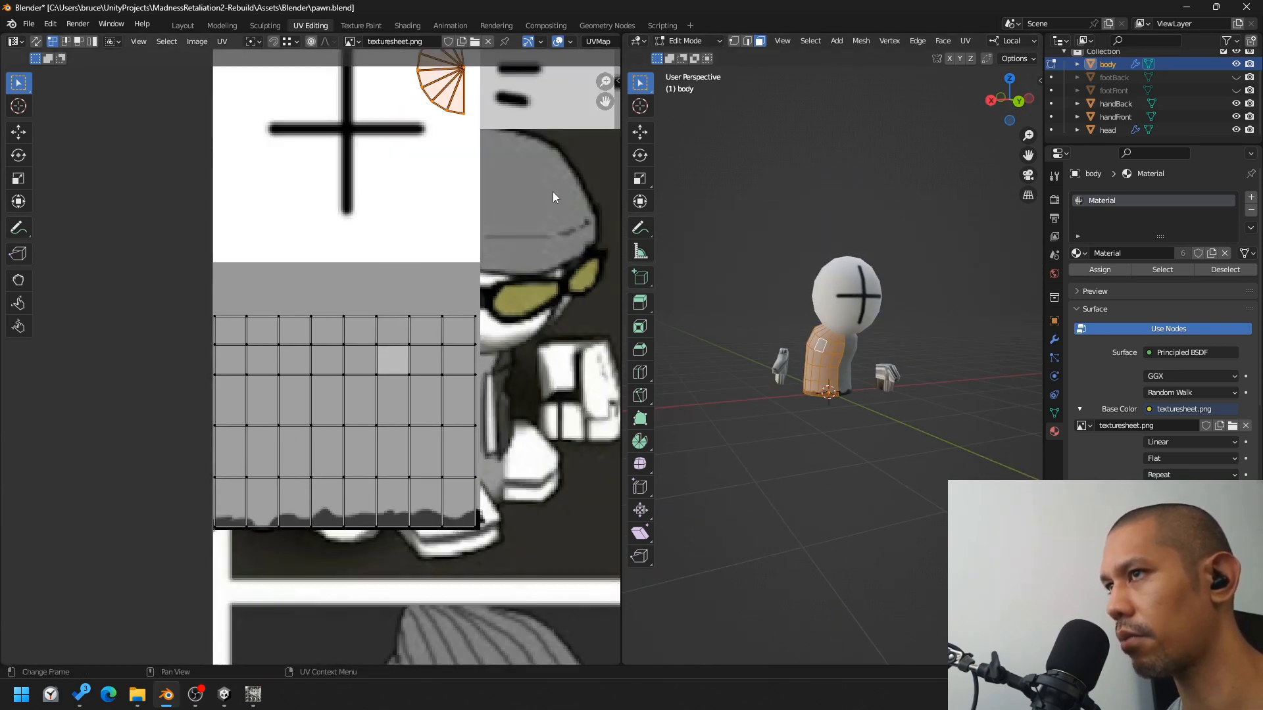
{"action": "key", "text": "g"}
{"action": "left_click", "coordinate": [493, 390]}
{"action": "key", "text": "r"}
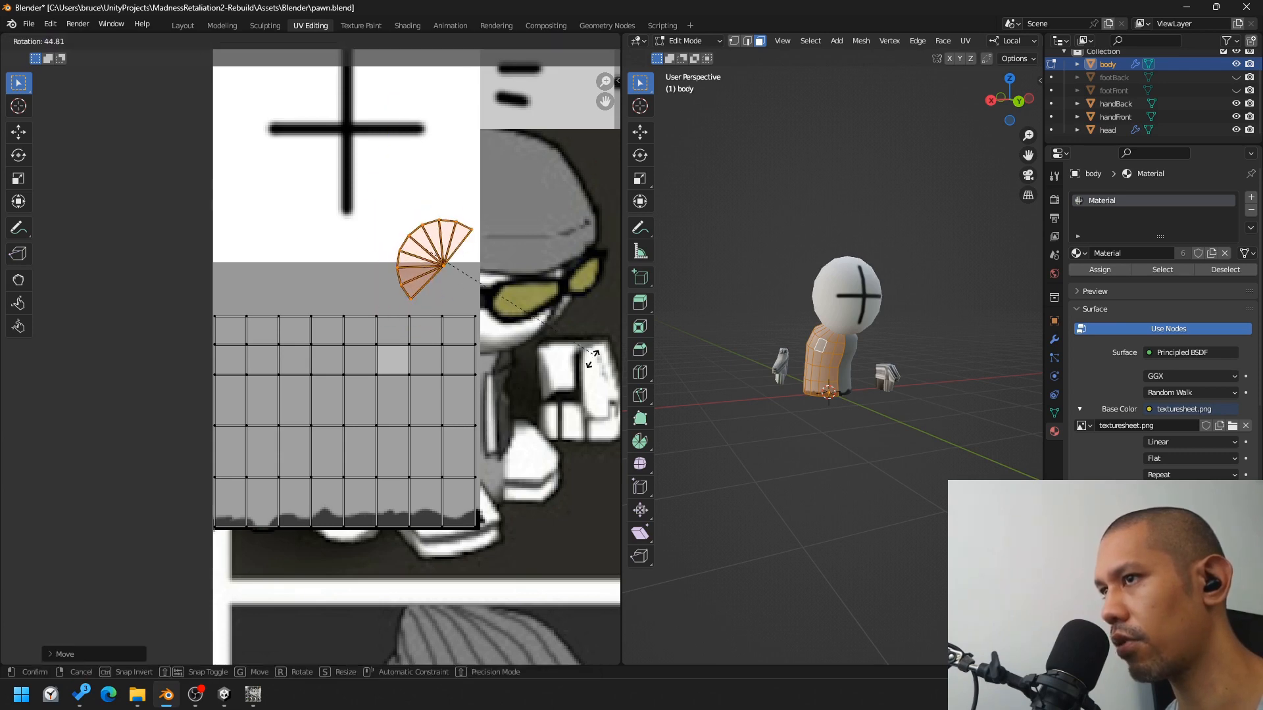
{"action": "left_click", "coordinate": [485, 580]}
Step: Shrink the cap island slightly and fit it into the grey strip above the right end of the body grid
{"action": "key", "text": "g"}
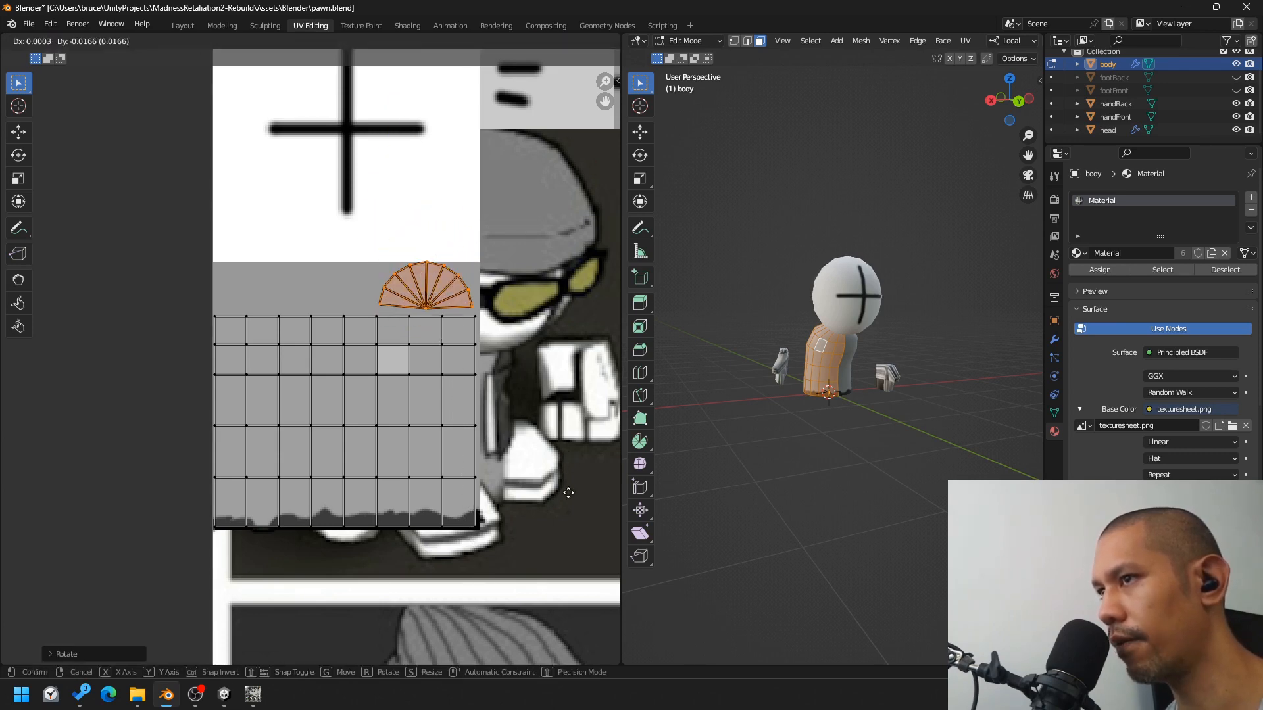
{"action": "left_click", "coordinate": [570, 495]}
{"action": "key", "text": "s"}
{"action": "left_click", "coordinate": [556, 491]}
{"action": "key", "text": "g"}
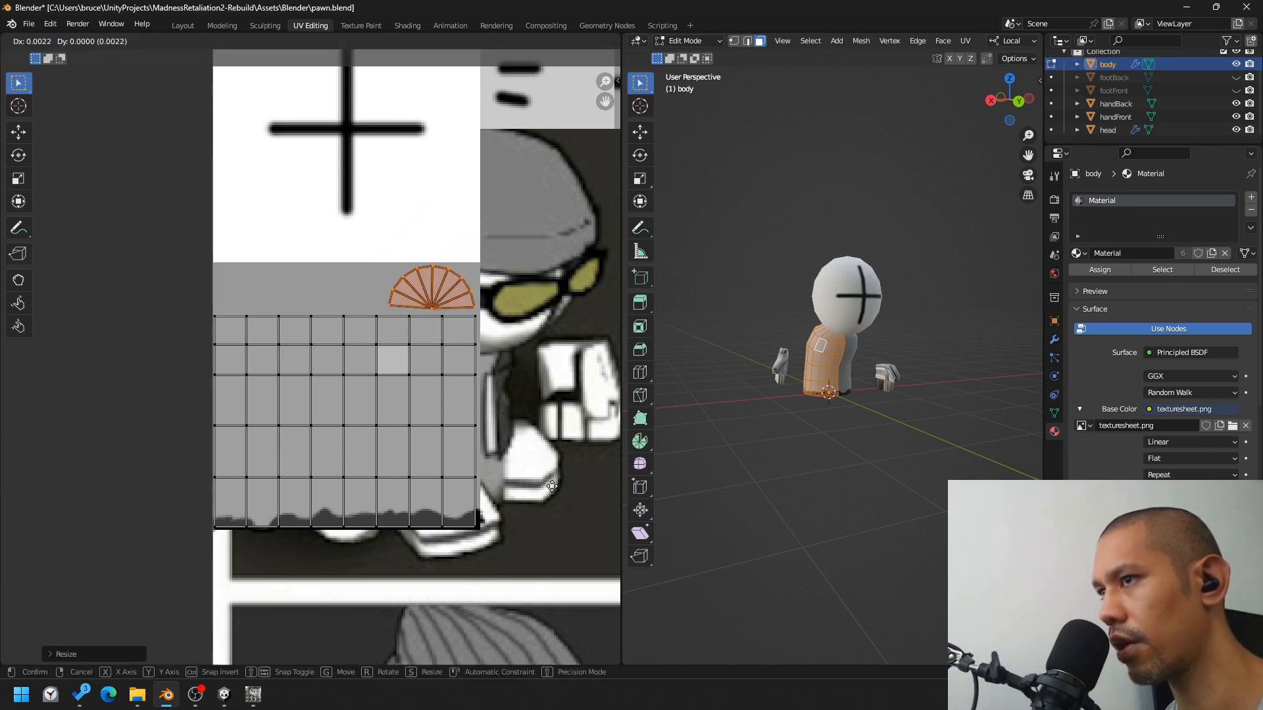
{"action": "left_click", "coordinate": [550, 490]}
{"action": "left_click", "coordinate": [871, 478]}
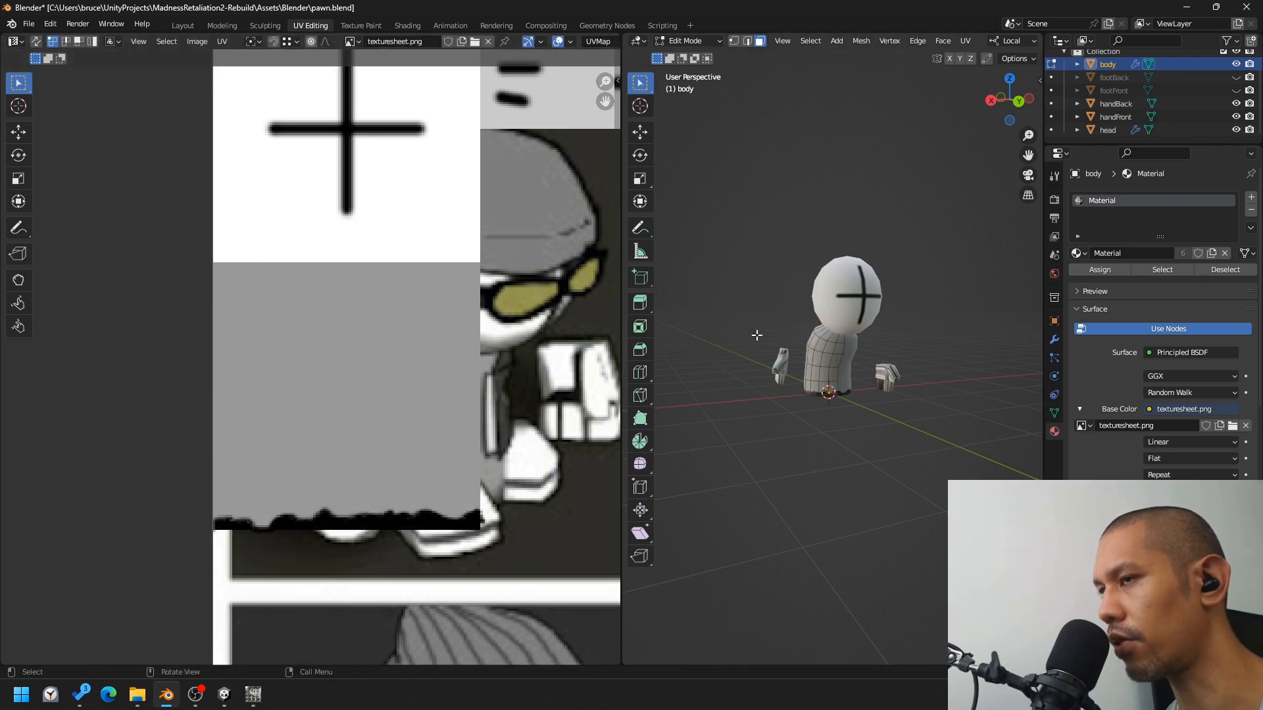
Step: Make the hidden footBack and footFront objects visible again
{"action": "scroll", "coordinate": [912, 385], "scroll_direction": "down", "scroll_amount": 1}
{"action": "scroll", "coordinate": [912, 385], "scroll_direction": "down", "scroll_amount": 1}
{"action": "middle_click_drag", "start_coordinate": [912, 385], "coordinate": [1025, 383]}
{"action": "left_click", "coordinate": [1237, 78]}
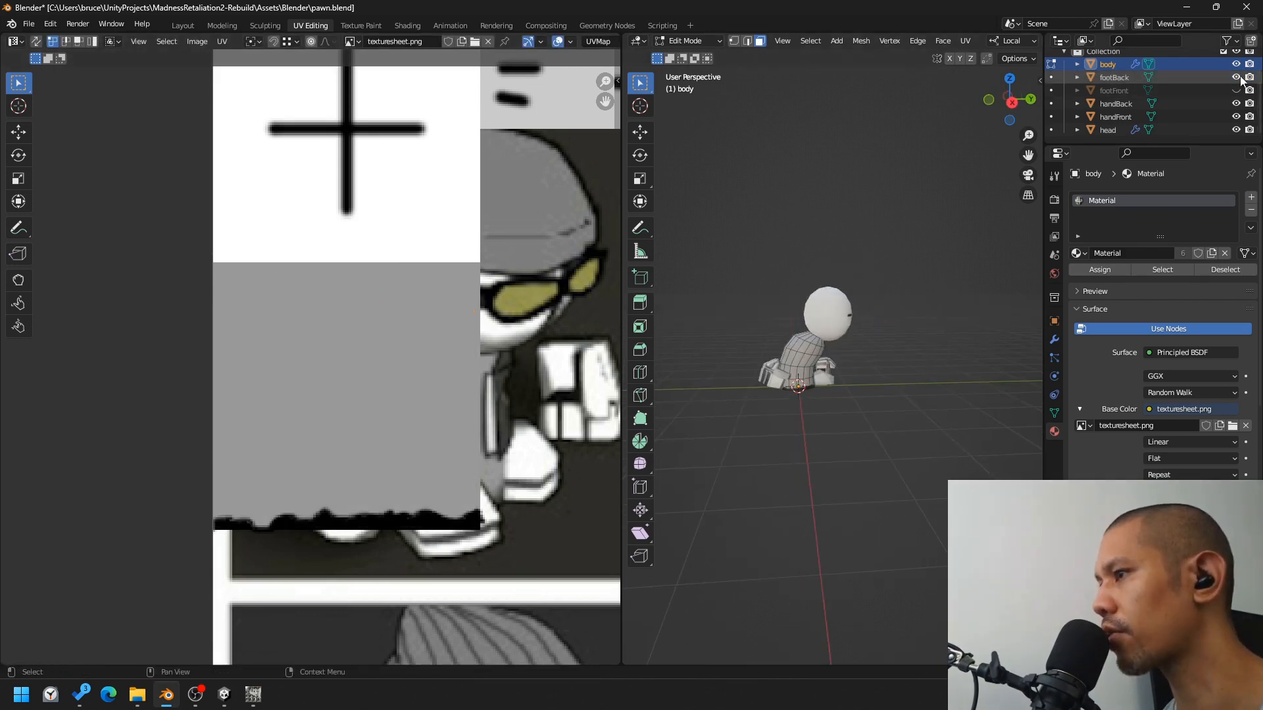
{"action": "left_click", "coordinate": [1236, 92]}
{"action": "scroll", "coordinate": [907, 419], "scroll_direction": "up", "scroll_amount": 3}
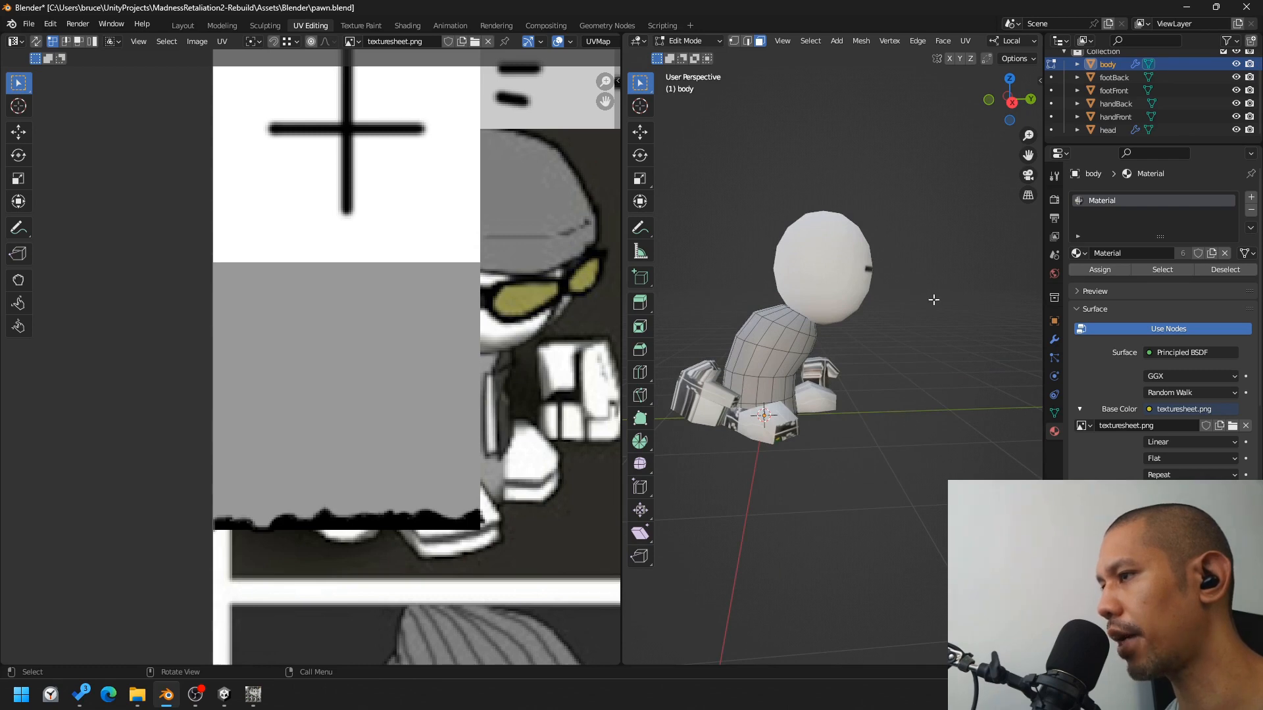
Step: Open handFront in Edit Mode and unwrap all its faces with Project from View, seen from the outer side of the hand
{"action": "key", "text": "Tab"}
{"action": "left_click", "coordinate": [701, 404]}
{"action": "key", "text": "Tab"}
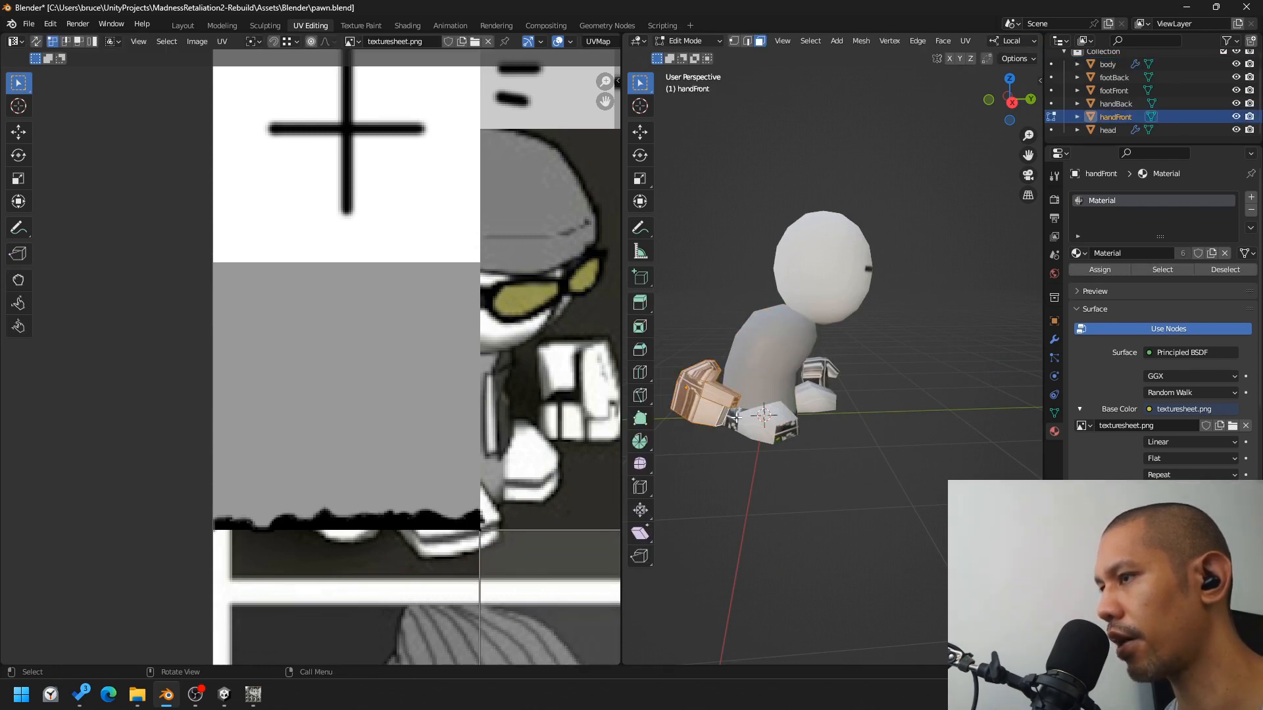
{"action": "middle_click_drag", "start_coordinate": [735, 417], "coordinate": [828, 431]}
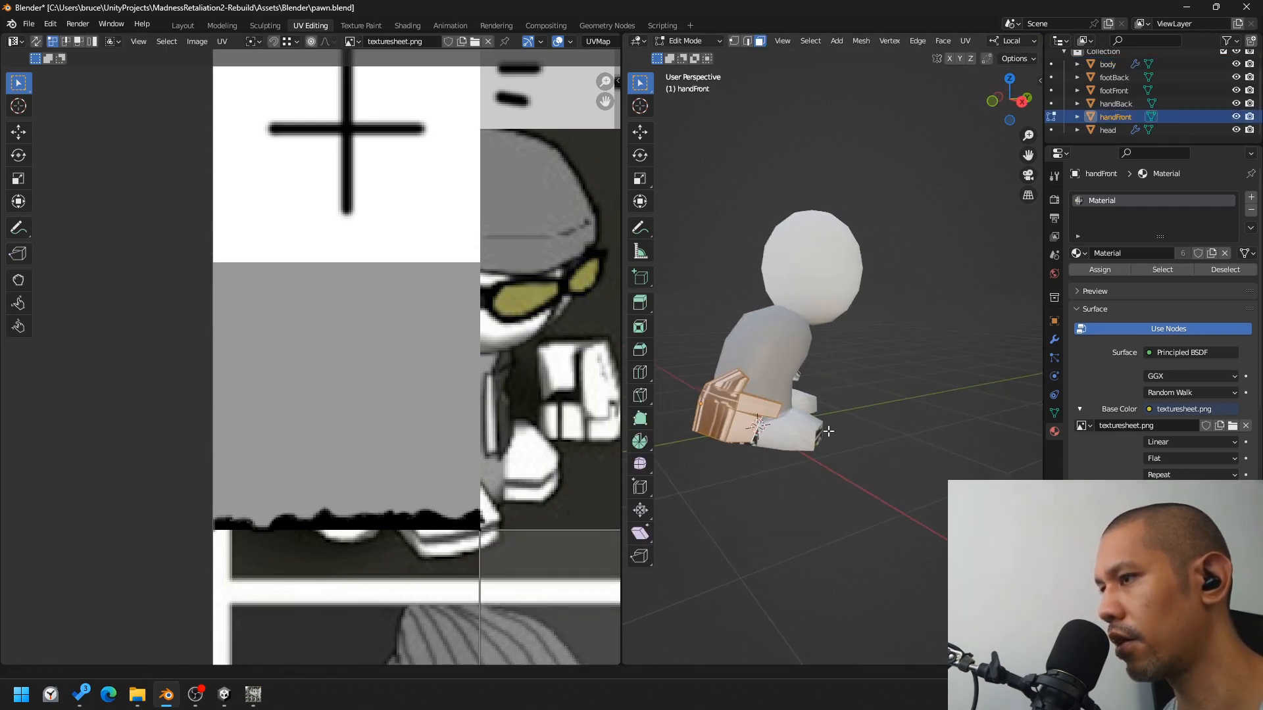
{"action": "scroll", "coordinate": [841, 401], "scroll_direction": "up", "scroll_amount": 6}
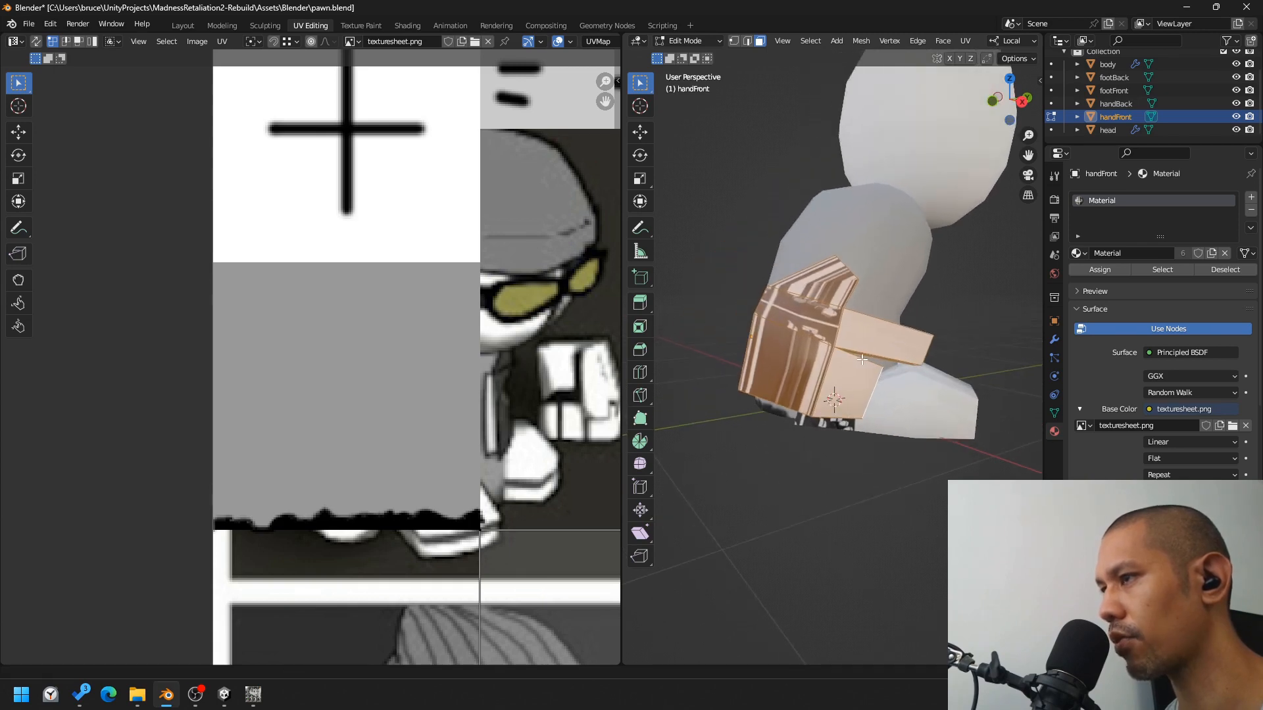
{"action": "right_click", "coordinate": [821, 340]}
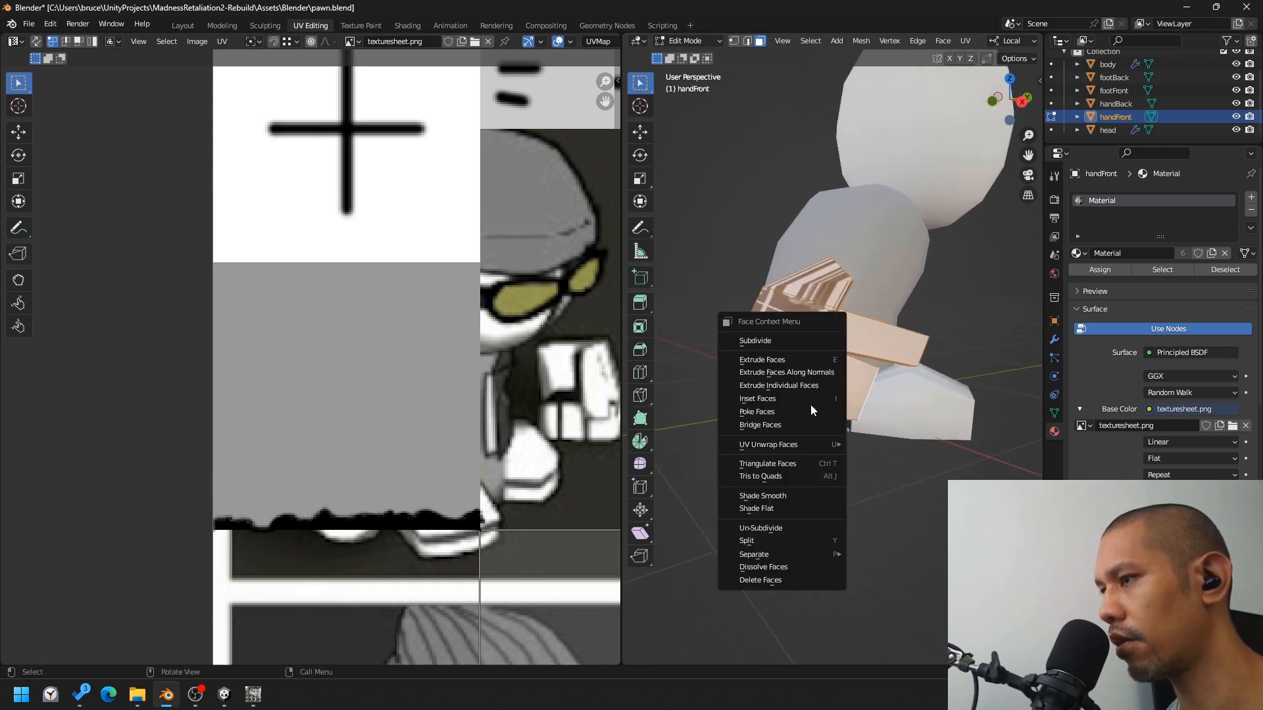
{"action": "mouse_move", "coordinate": [792, 446]}
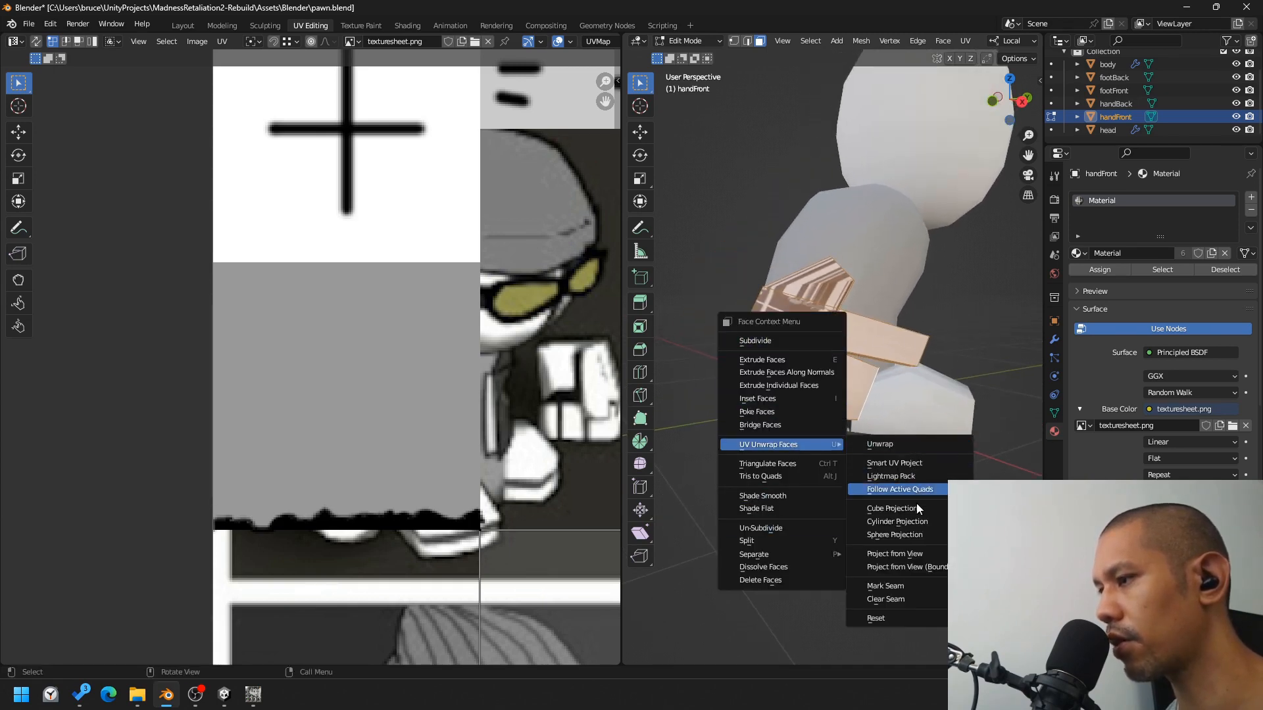
{"action": "left_click", "coordinate": [910, 556]}
{"action": "scroll", "coordinate": [516, 461], "scroll_direction": "down", "scroll_amount": 8}
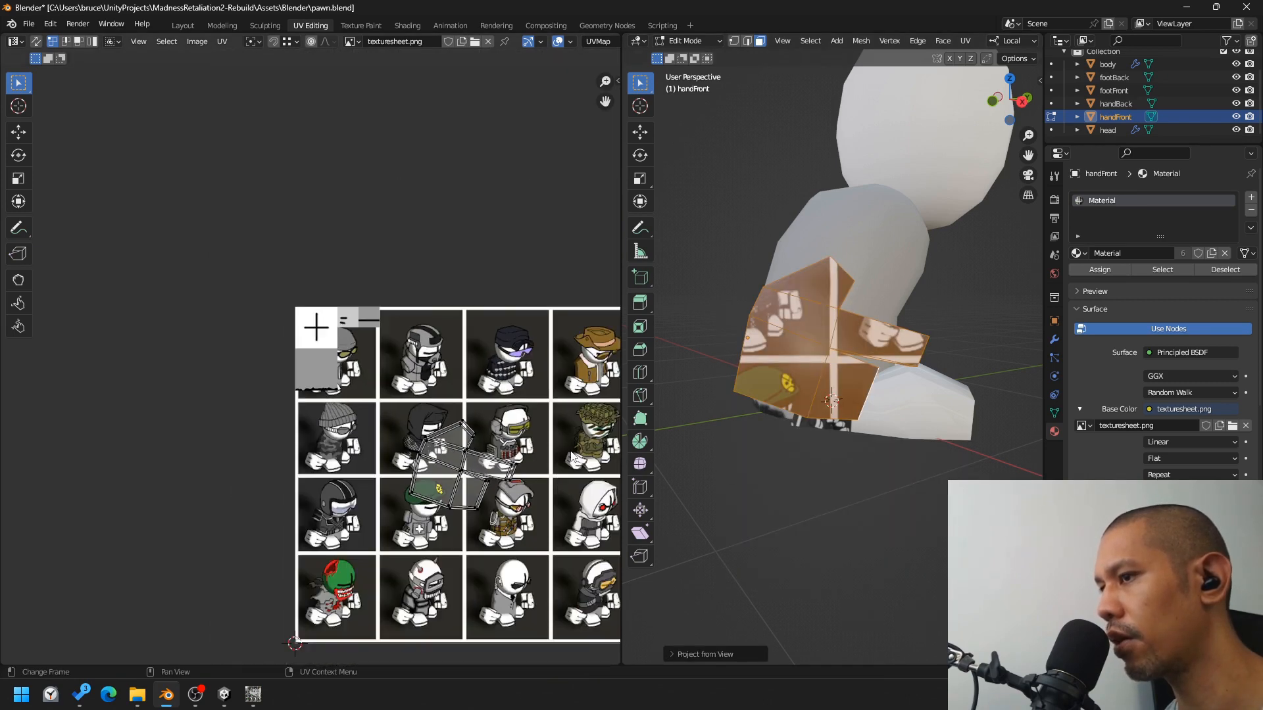
Step: Rotate the whole handFront UV island slightly, shrink it, and move it onto the light grey square with the finger lines
{"action": "key", "text": "a"}
{"action": "key", "text": "r"}
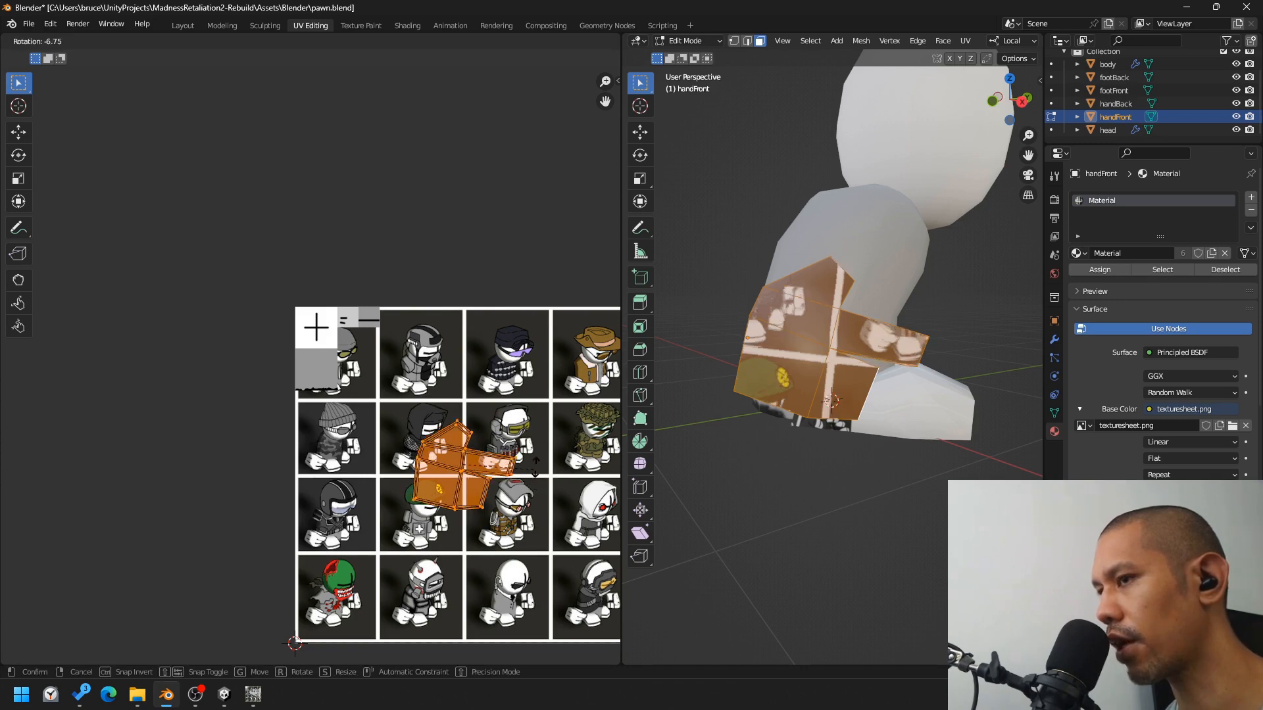
{"action": "left_click", "coordinate": [545, 472]}
{"action": "key", "text": "s"}
{"action": "left_click", "coordinate": [502, 478]}
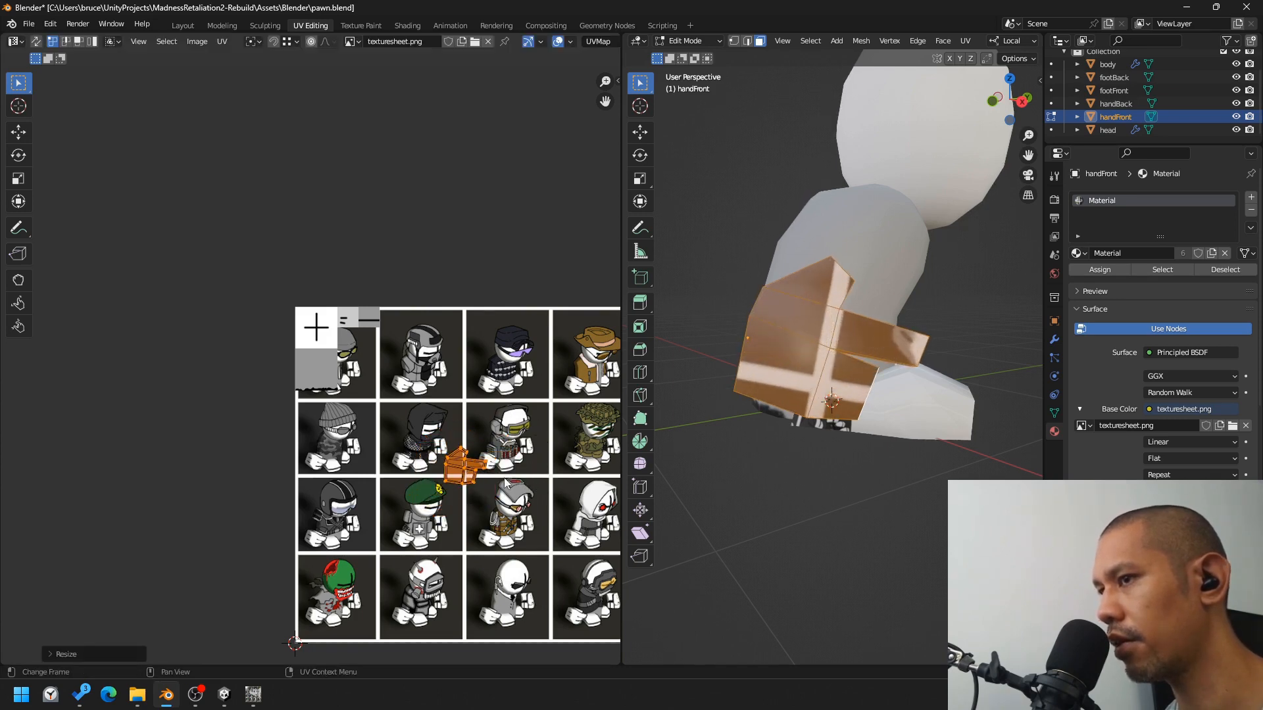
{"action": "key", "text": "g"}
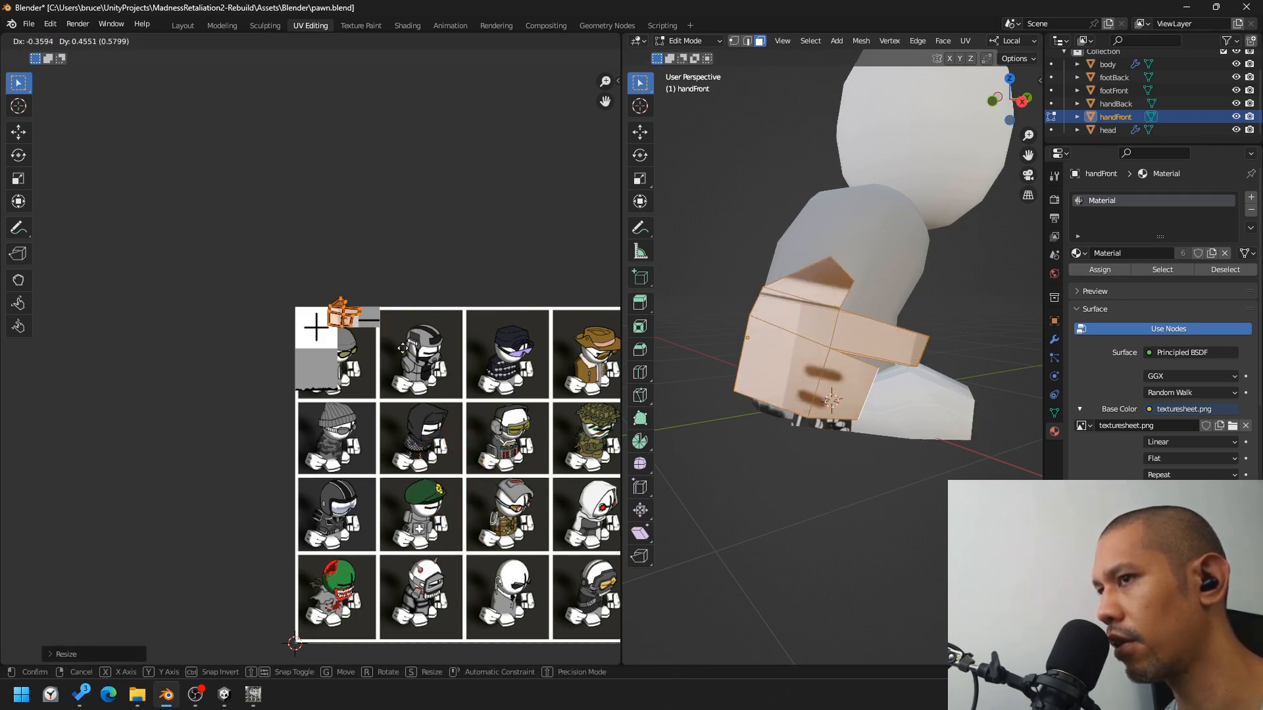
{"action": "left_click", "coordinate": [367, 326]}
Step: Scale the hand island to about 0.65 and move it over the finger lines in the light grey square
{"action": "scroll", "coordinate": [372, 327], "scroll_direction": "up", "scroll_amount": 8}
{"action": "scroll", "coordinate": [250, 424], "scroll_direction": "down", "scroll_amount": 4}
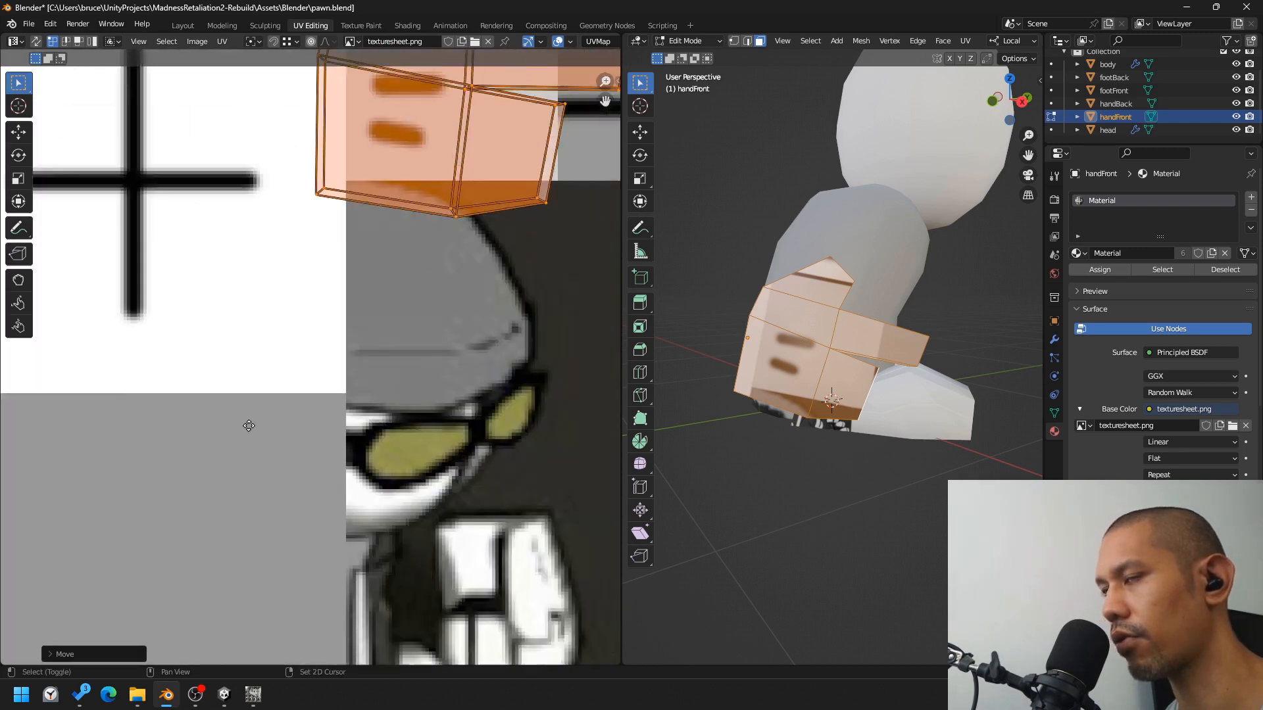
{"action": "scroll", "coordinate": [404, 350], "scroll_direction": "up", "scroll_amount": 5}
{"action": "middle_click_drag", "start_coordinate": [411, 350], "coordinate": [369, 438]}
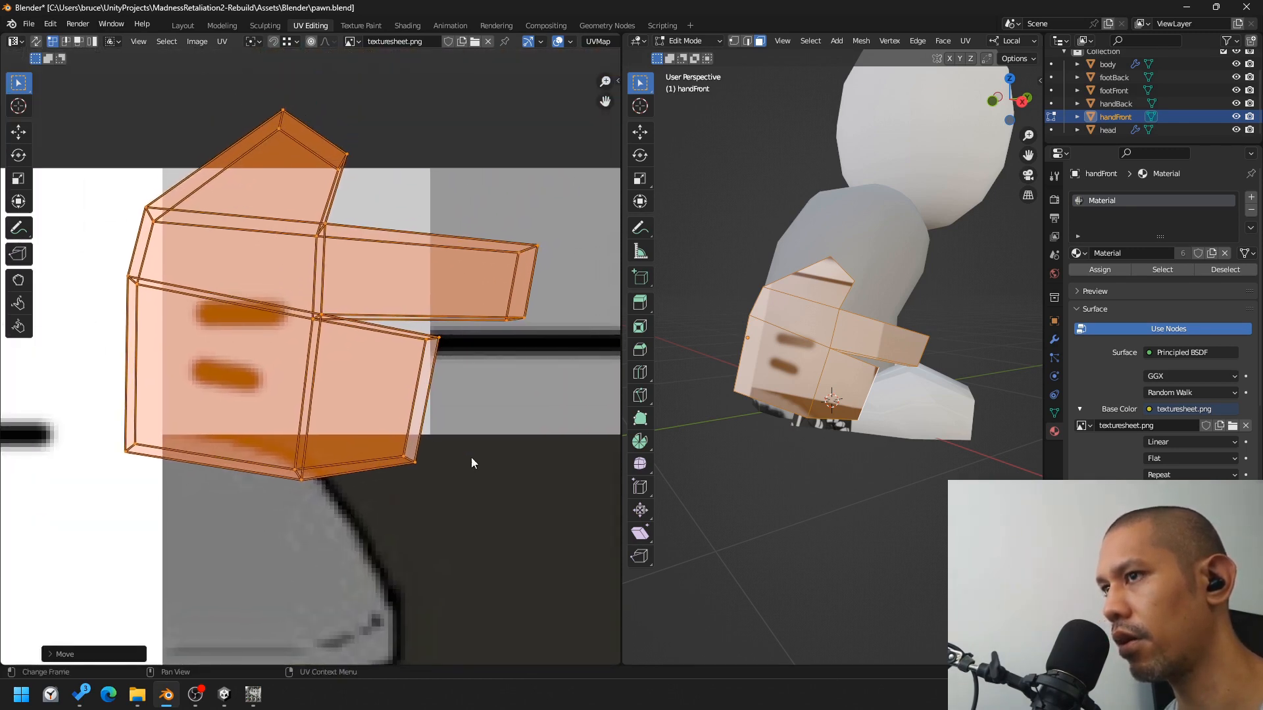
{"action": "scroll", "coordinate": [471, 456], "scroll_direction": "up", "scroll_amount": 1}
{"action": "key", "text": "s"}
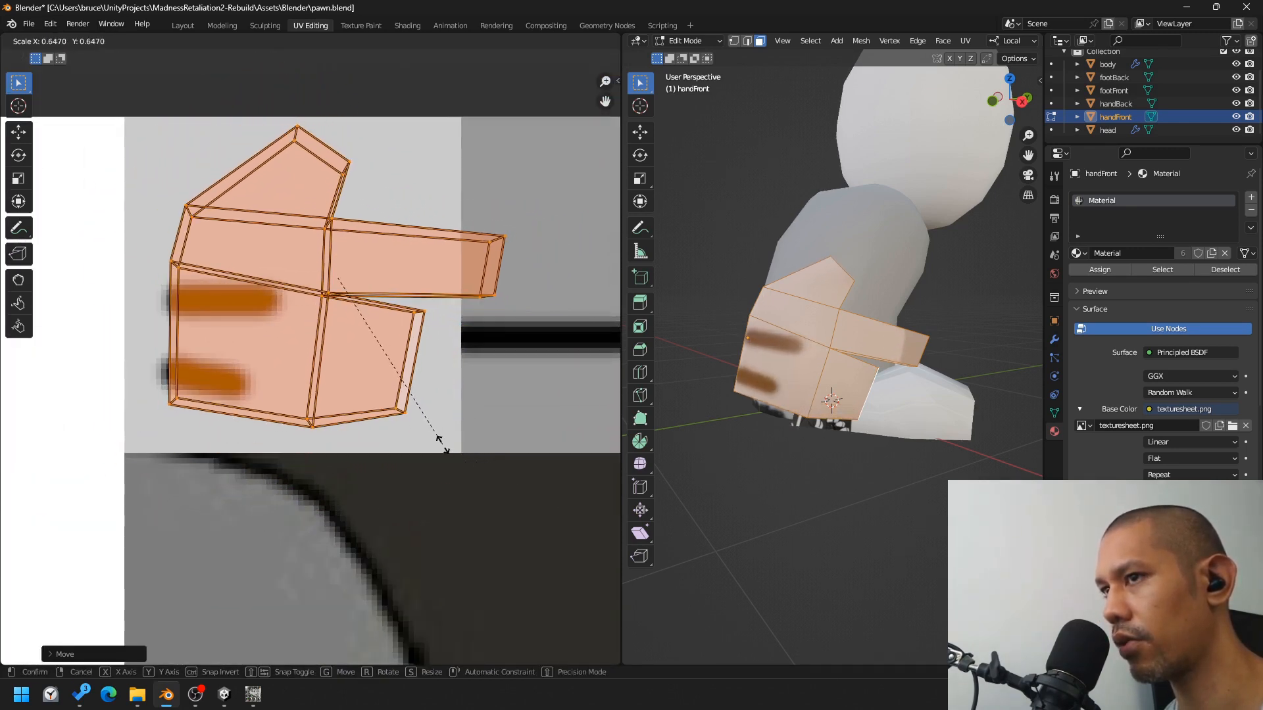
{"action": "left_click", "coordinate": [431, 444]}
{"action": "key", "text": "g"}
{"action": "left_click", "coordinate": [406, 471]}
Step: Fine-tune the hand island's size and position until it fits inside the light grey square with a small margin
{"action": "key", "text": "s"}
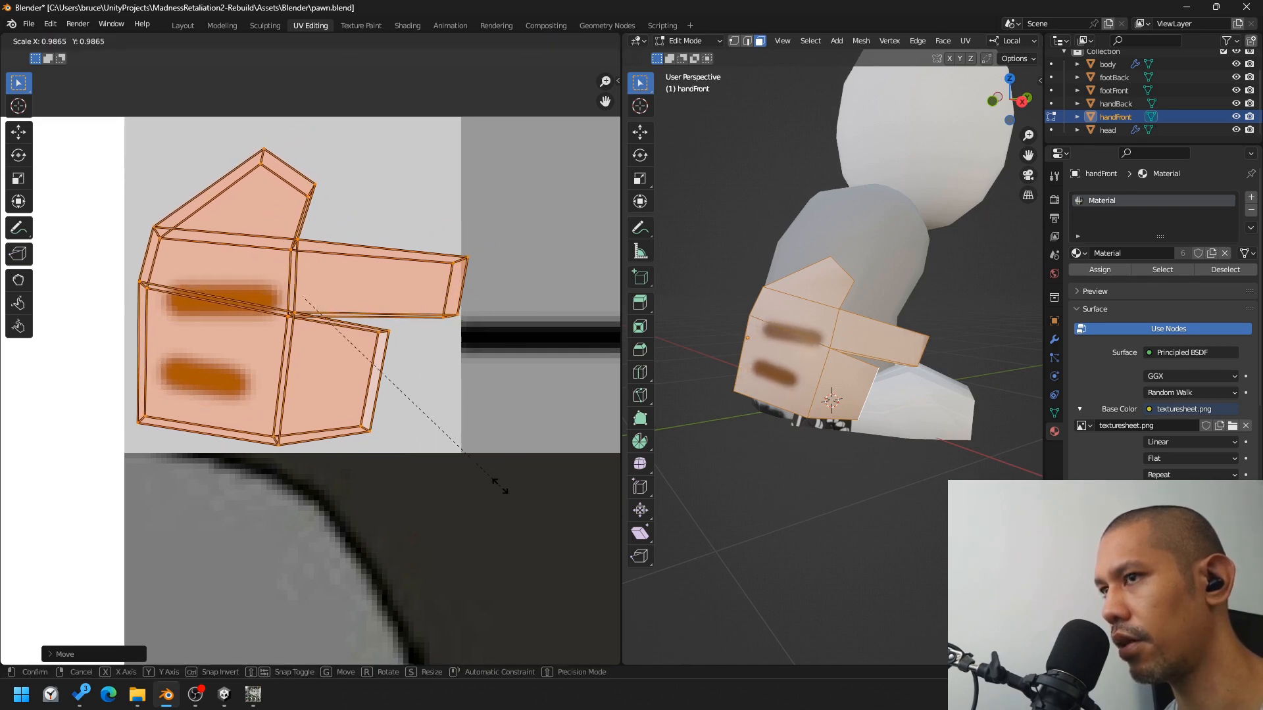
{"action": "left_click", "coordinate": [474, 476]}
{"action": "key", "text": "g"}
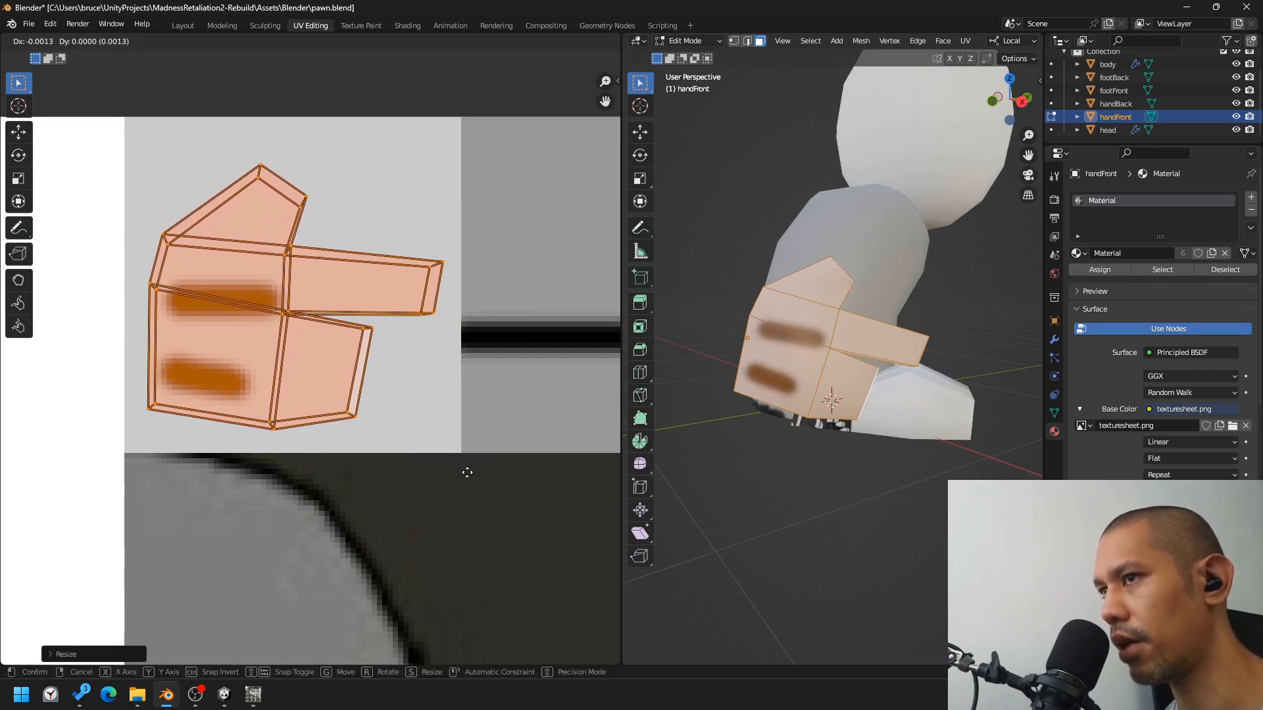
{"action": "left_click", "coordinate": [465, 470]}
{"action": "key", "text": "s"}
{"action": "right_click", "coordinate": [485, 480]}
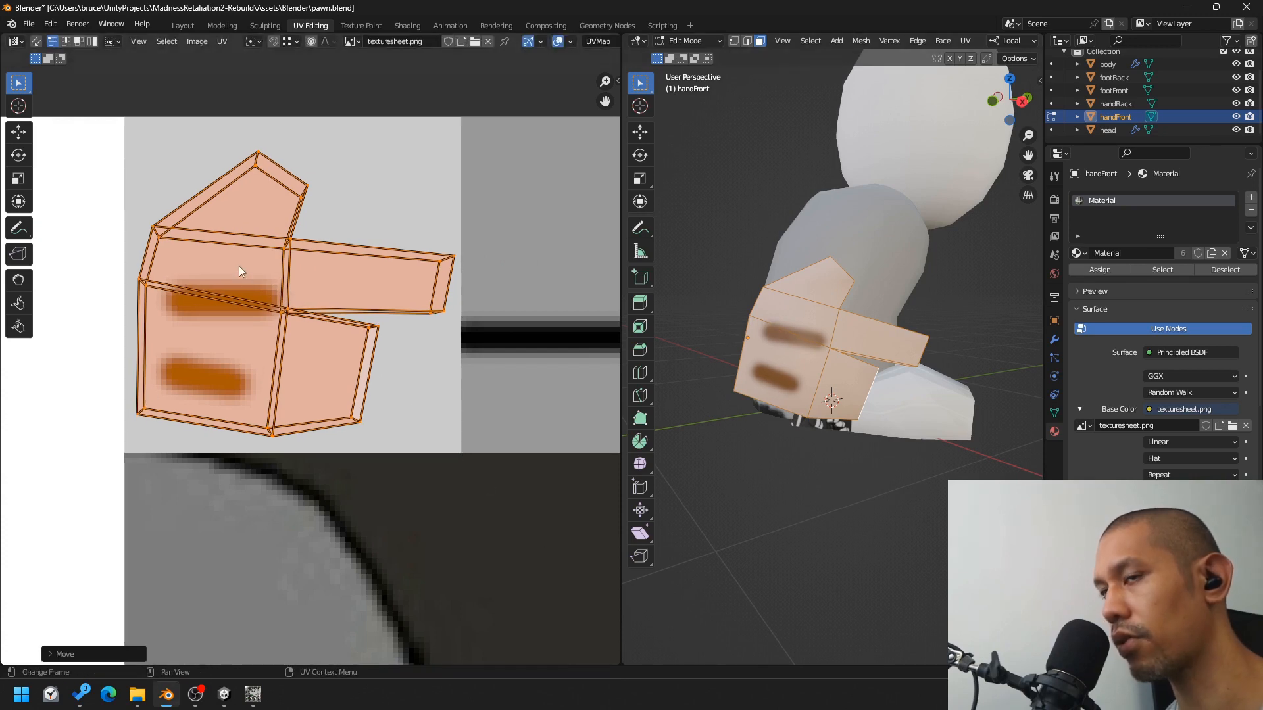
Step: Switch to GIMP and paint a straight upper finger line about 18 pixels long in the light grey square with the size 5 Paintbrush
{"action": "left_click", "coordinate": [253, 694]}
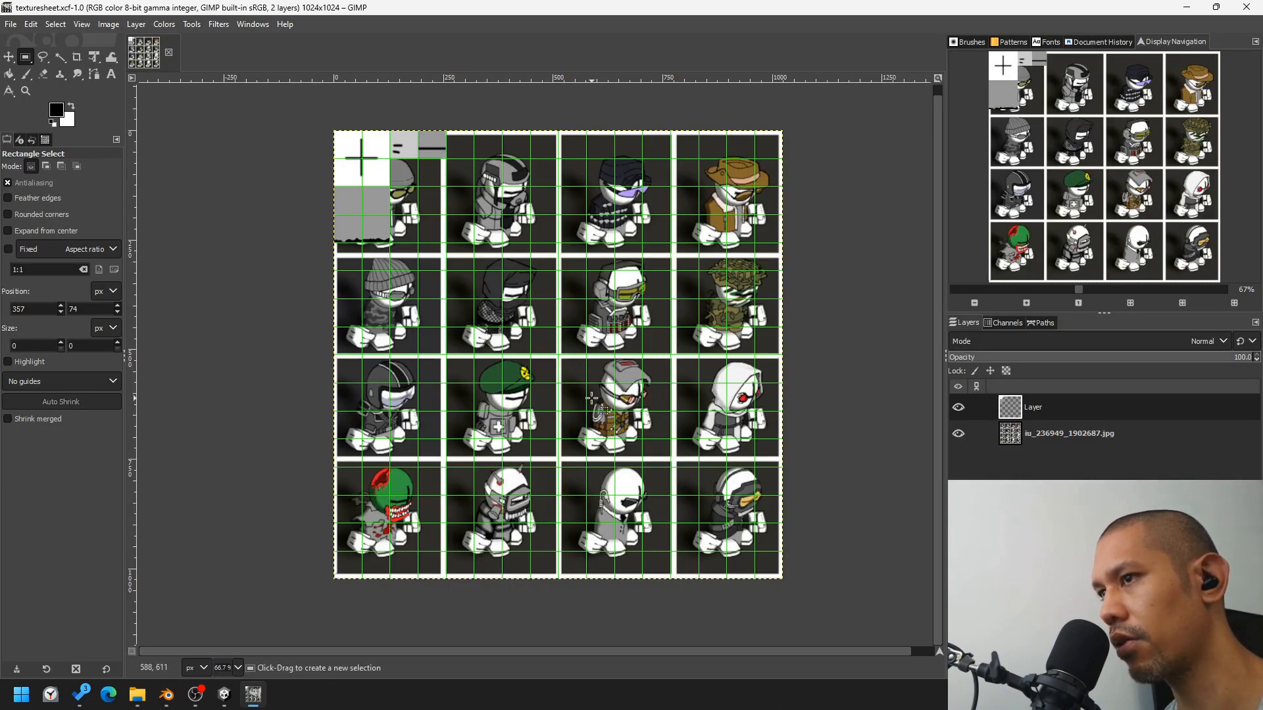
{"action": "left_click", "coordinate": [29, 90]}
{"action": "left_click_drag", "start_coordinate": [426, 127], "coordinate": [359, 171]}
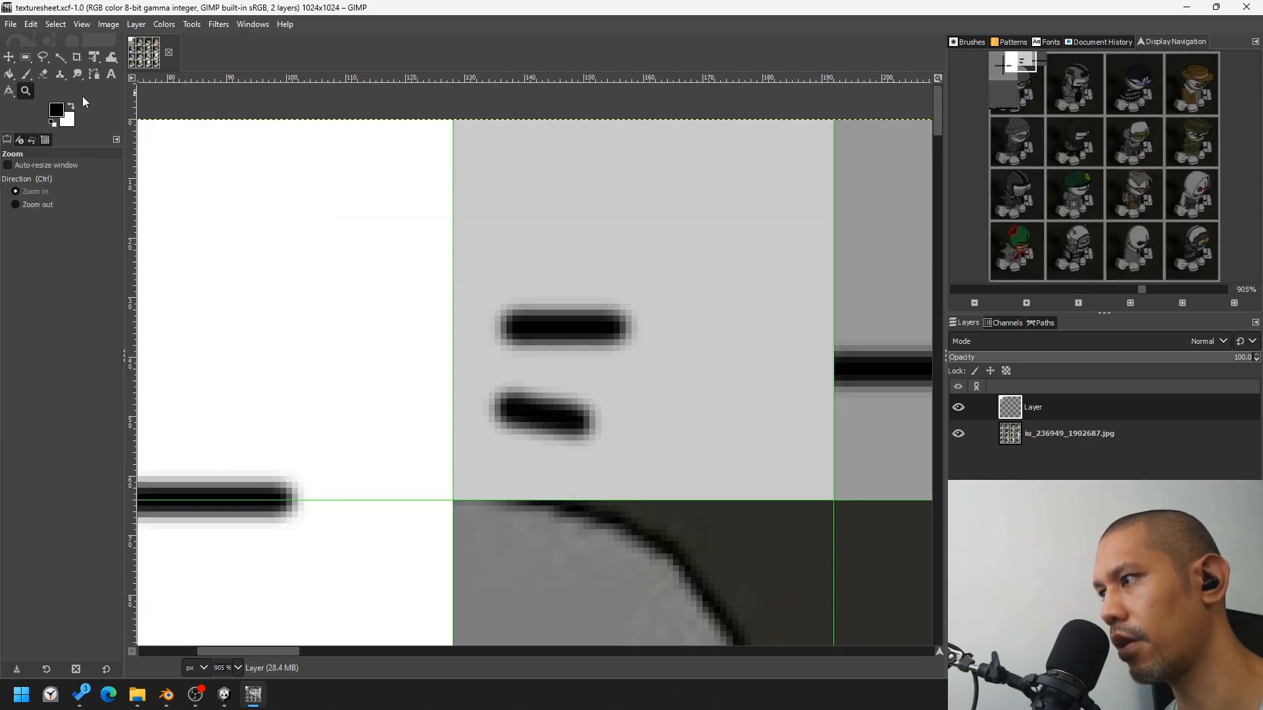
{"action": "left_click", "coordinate": [520, 318]}
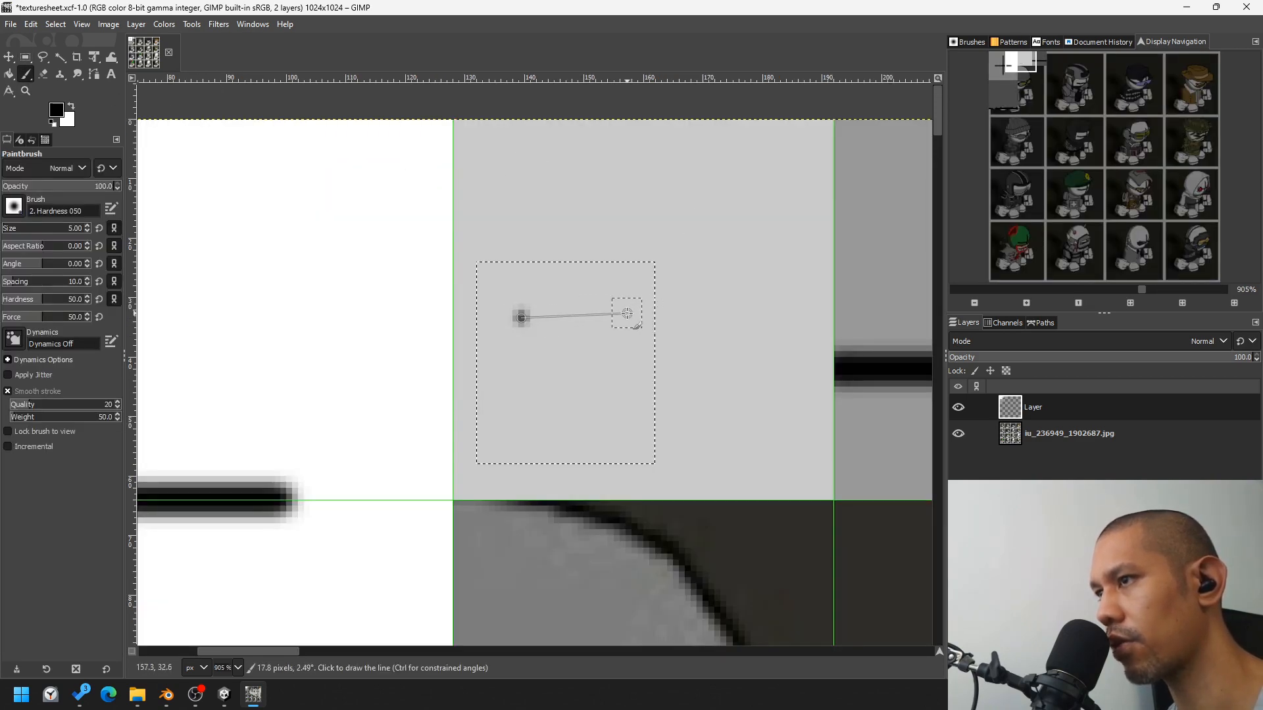
{"action": "left_click", "coordinate": [626, 313], "text": "shift"}
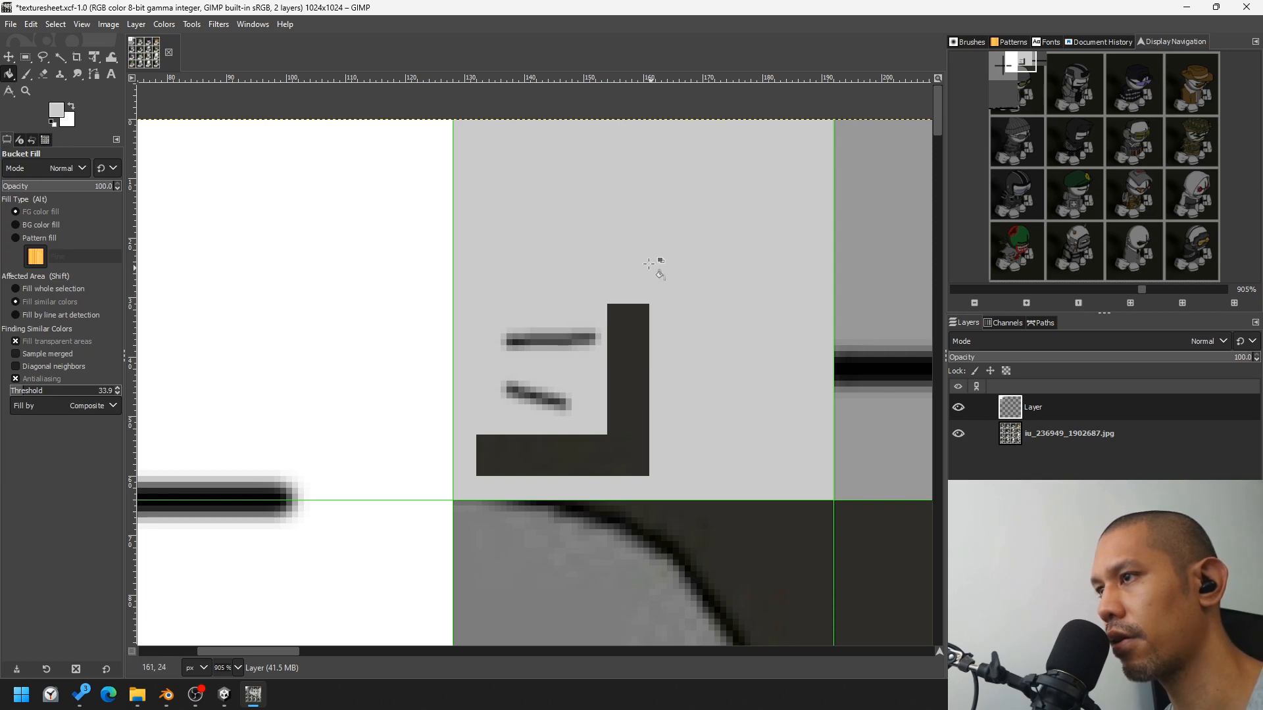
Step: Bucket-fill the dark L-shaped gap beside the finger lines with the sampled light grey, and save and re-export the texture sheet
{"action": "left_click", "coordinate": [660, 265], "text": "ctrl"}
{"action": "left_click", "coordinate": [637, 361]}
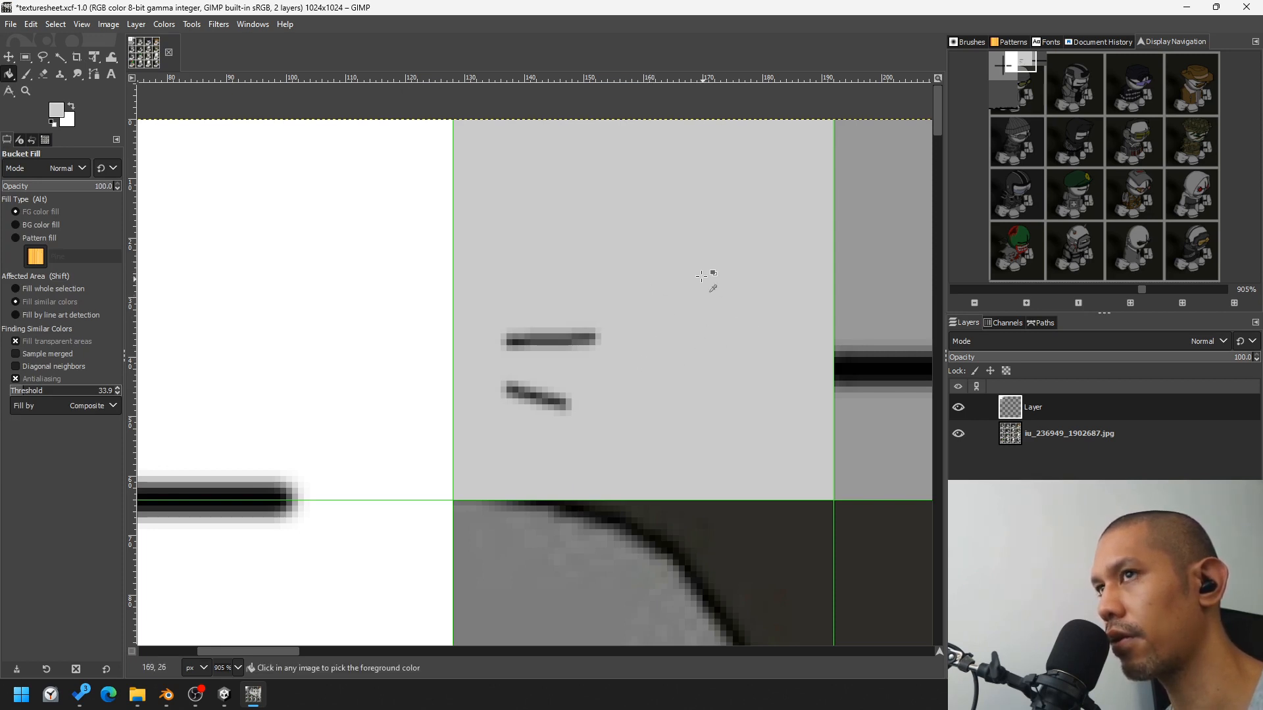
{"action": "key", "text": "ctrl+s"}
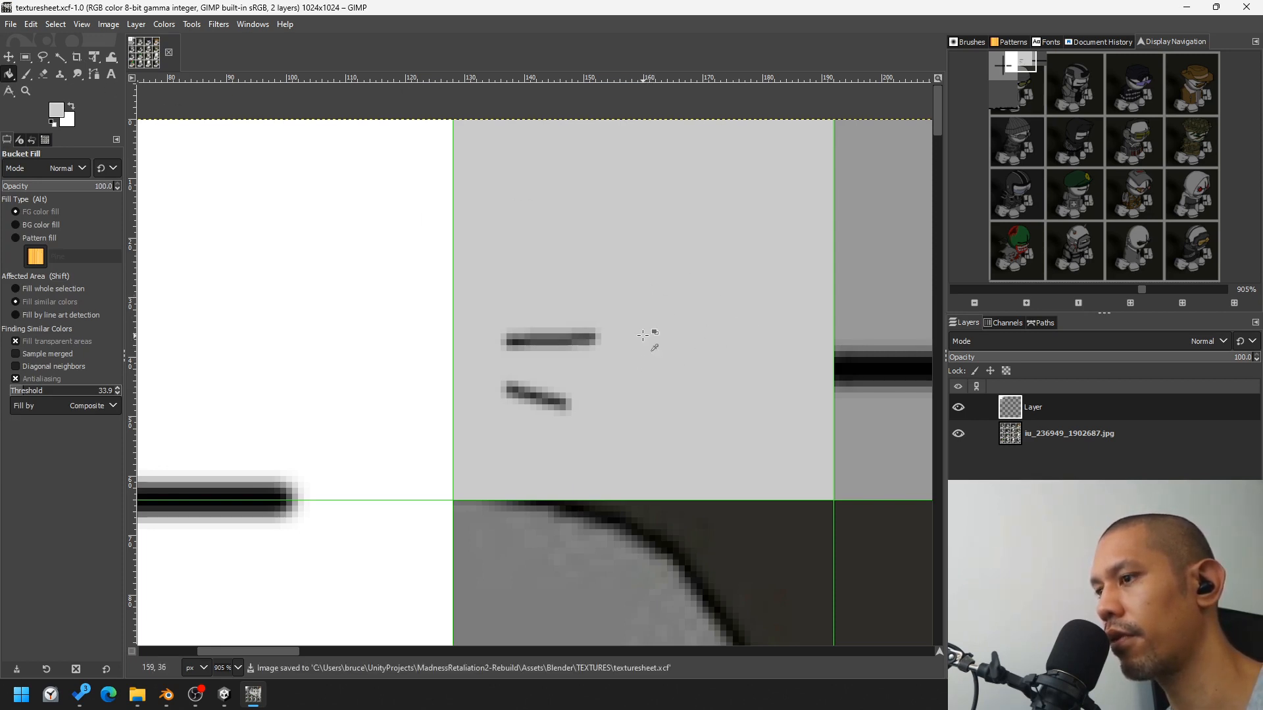
{"action": "key", "text": "ctrl+e"}
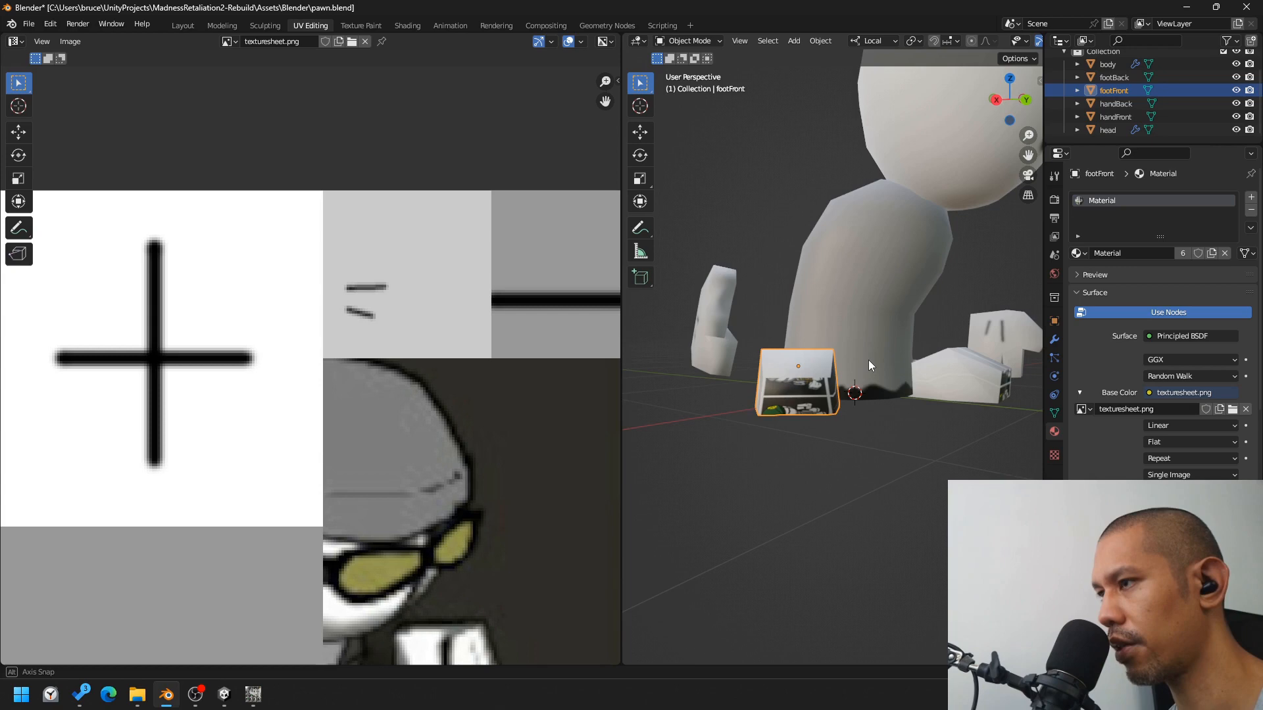
Step: Switch the 3D view to orthographic and unwrap all footFront faces with Project from View
{"action": "middle_click_drag", "start_coordinate": [868, 361], "coordinate": [870, 352]}
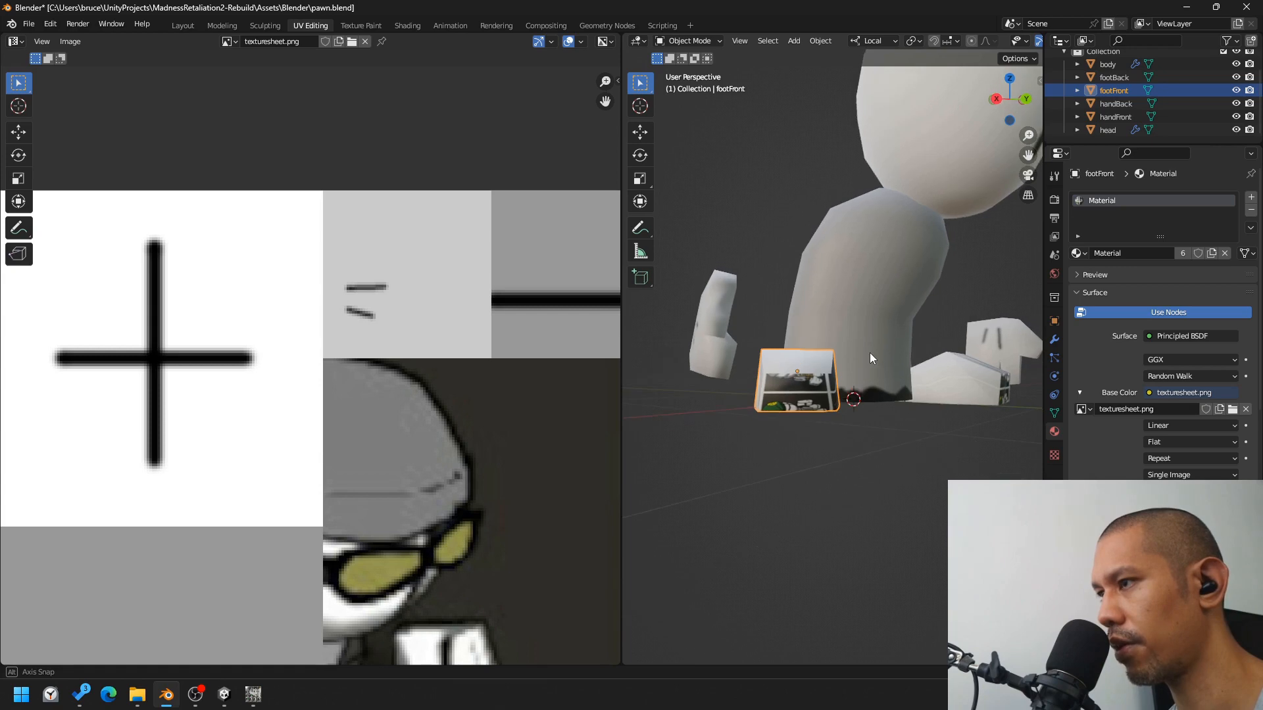
{"action": "left_click", "coordinate": [1028, 195]}
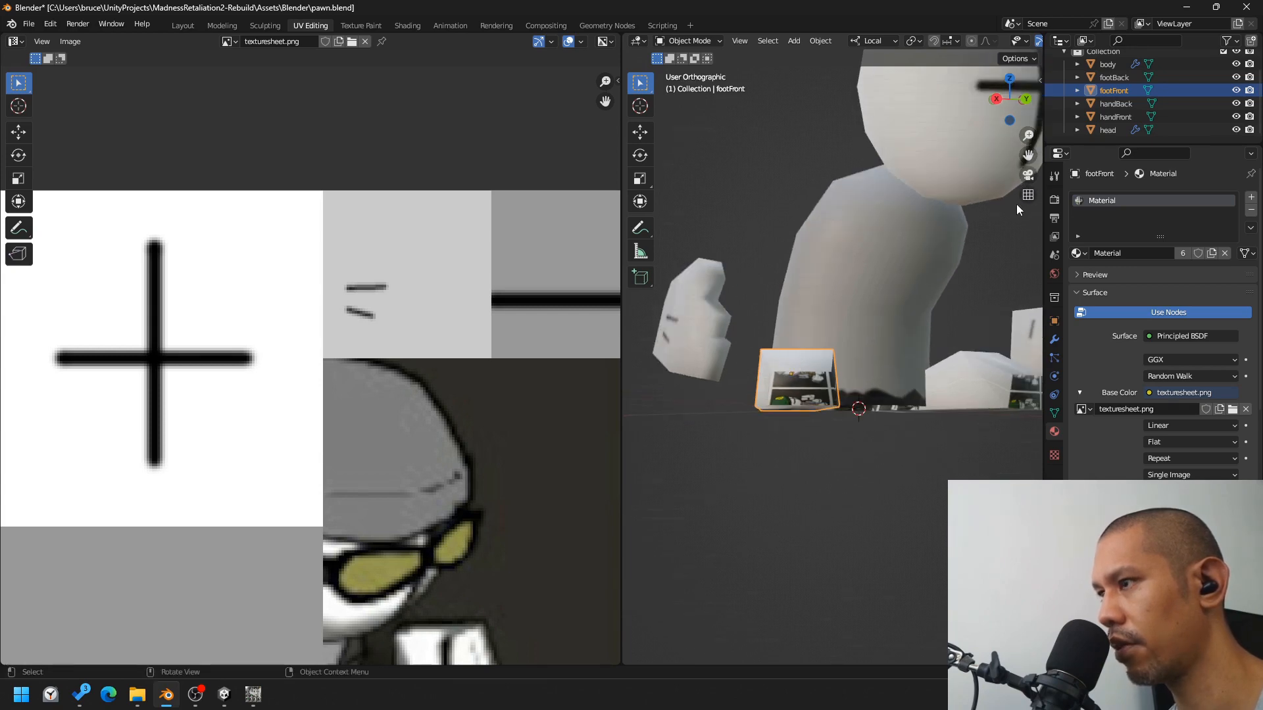
{"action": "key", "text": "Tab"}
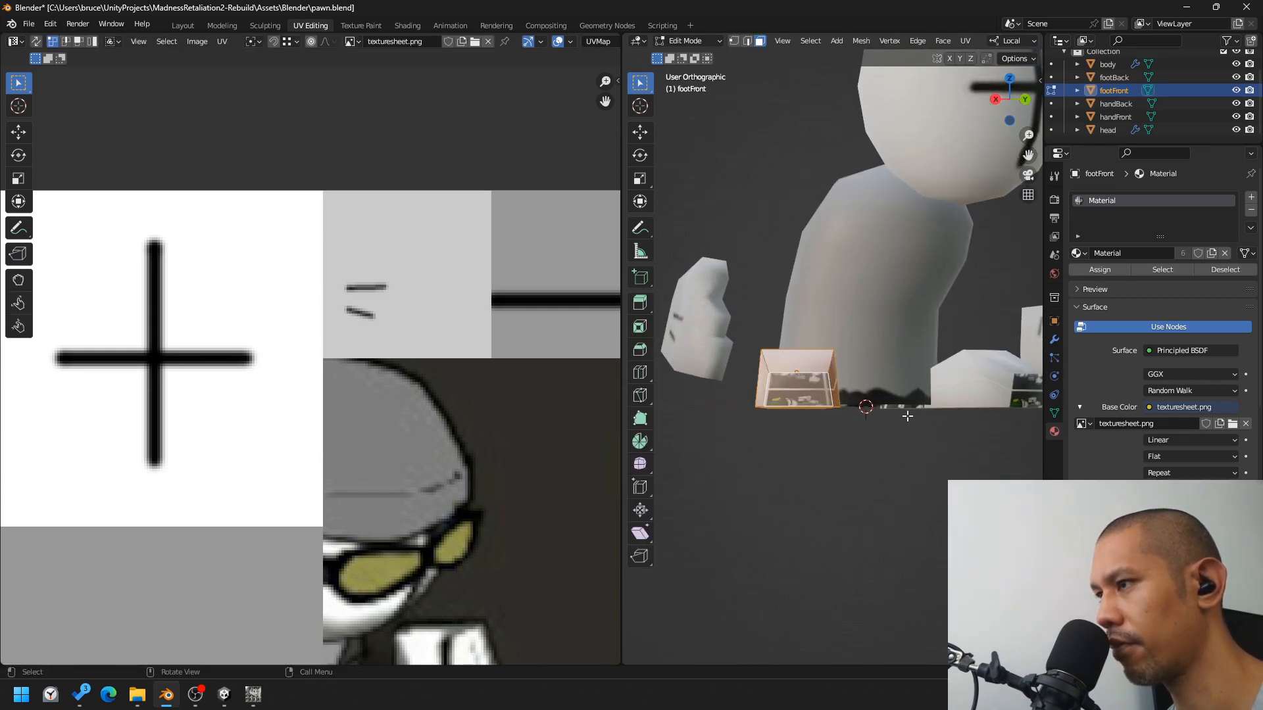
{"action": "right_click", "coordinate": [807, 414]}
{"action": "mouse_move", "coordinate": [815, 498]}
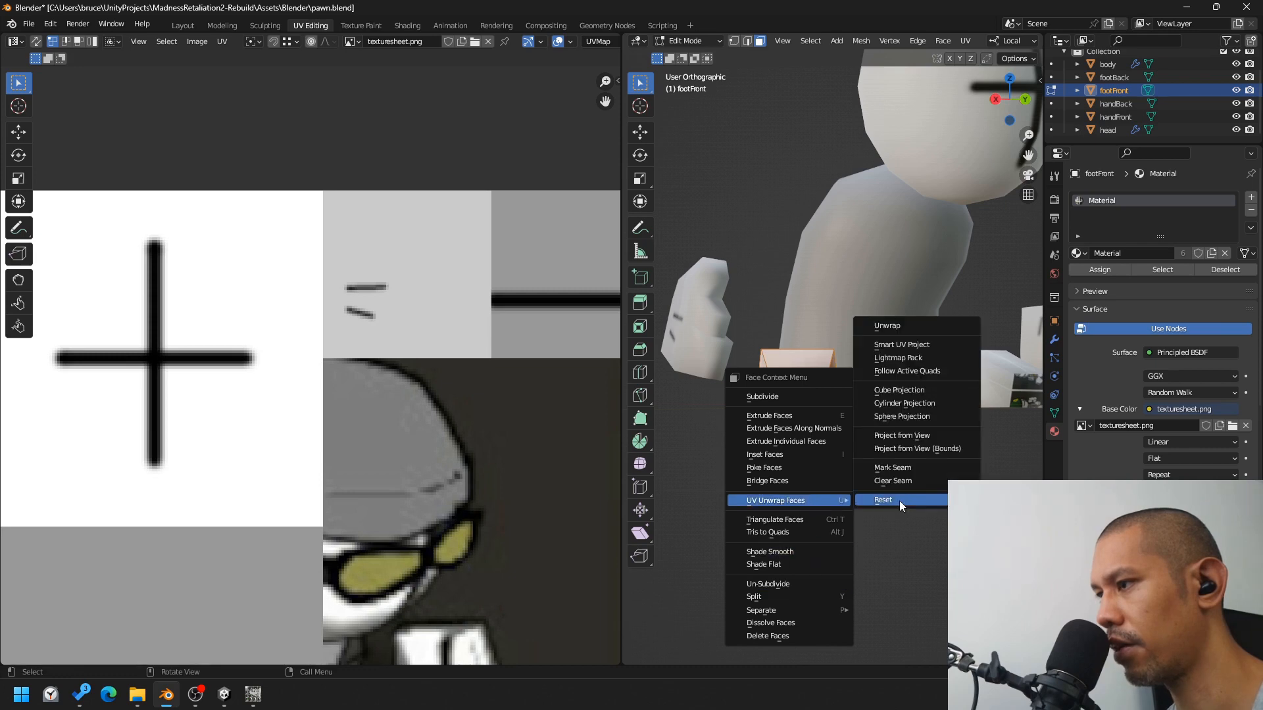
Step: Find footFront's projected UV island over the green beret character and select the whole island
{"action": "scroll", "coordinate": [422, 474], "scroll_direction": "down", "scroll_amount": 10}
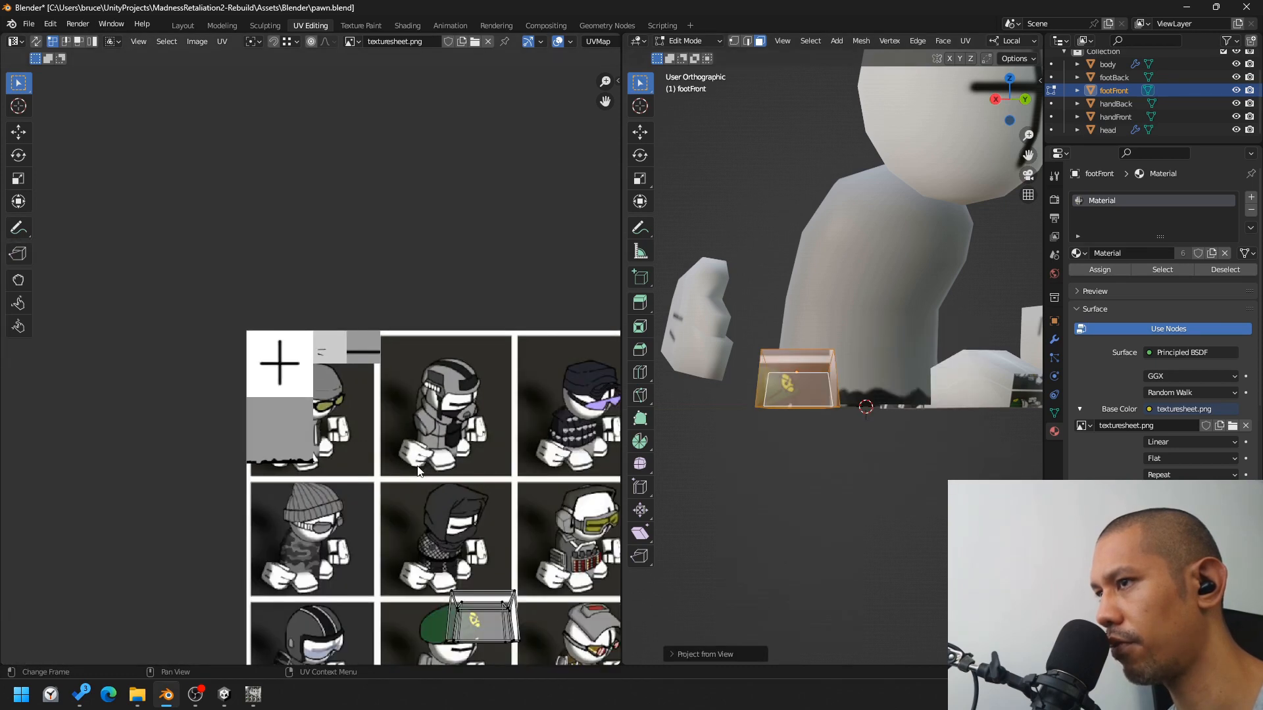
{"action": "middle_click_drag", "start_coordinate": [457, 476], "coordinate": [482, 255]}
{"action": "scroll", "coordinate": [461, 284], "scroll_direction": "up", "scroll_amount": 6}
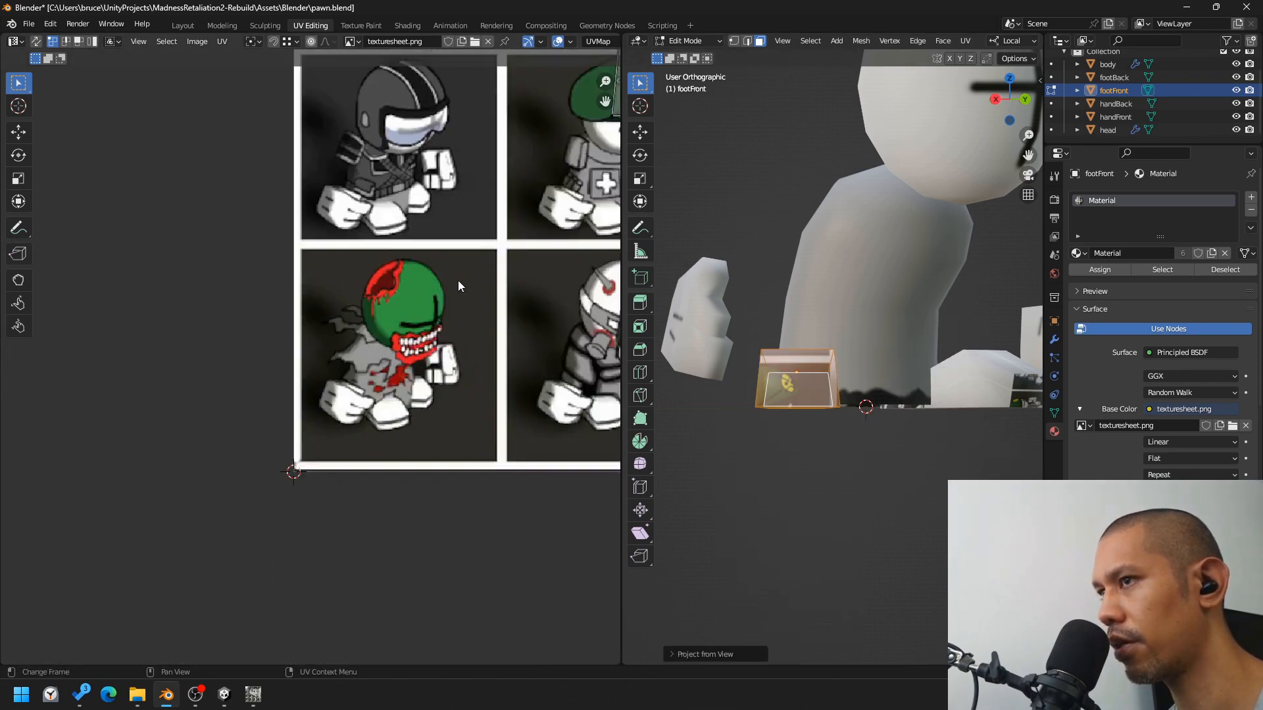
{"action": "middle_click_drag", "start_coordinate": [484, 197], "coordinate": [185, 367]}
{"action": "scroll", "coordinate": [312, 364], "scroll_direction": "up", "scroll_amount": 2}
{"action": "middle_click_drag", "start_coordinate": [474, 183], "coordinate": [285, 462]}
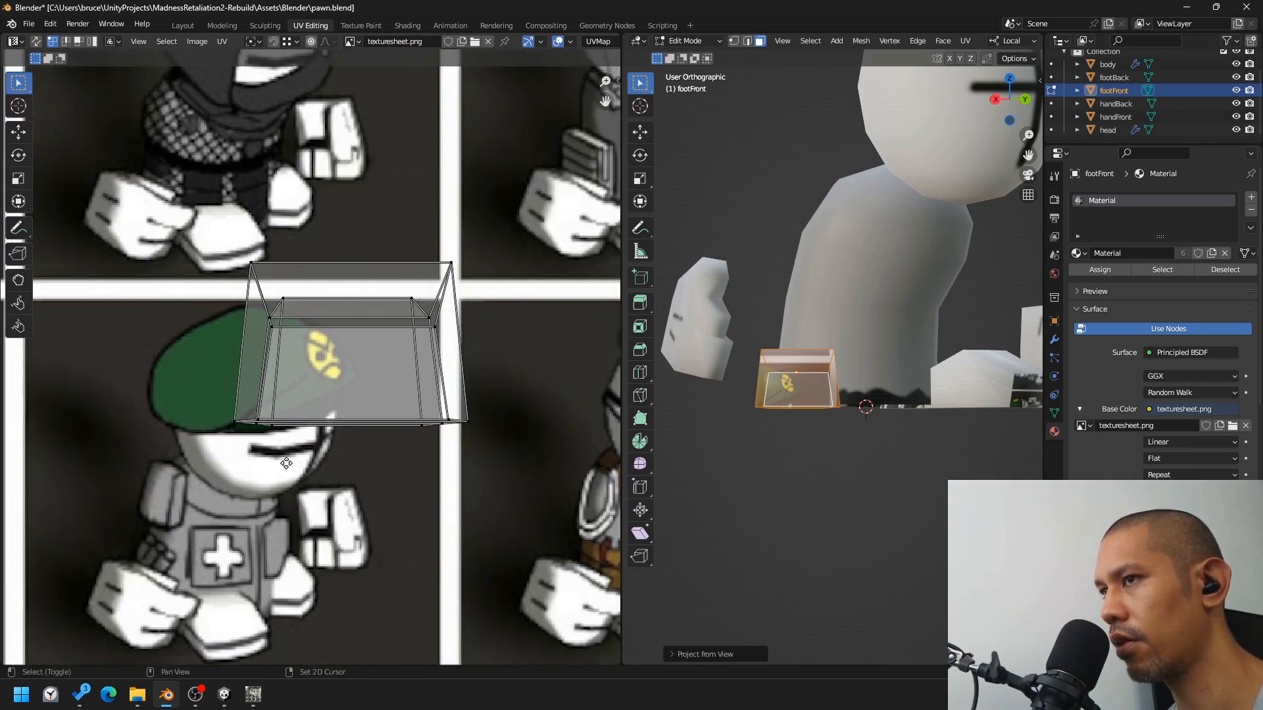
{"action": "scroll", "coordinate": [398, 383], "scroll_direction": "down", "scroll_amount": 2}
{"action": "left_click_drag", "start_coordinate": [504, 265], "coordinate": [278, 459]}
{"action": "middle_click_drag", "start_coordinate": [369, 271], "coordinate": [460, 408]}
Step: Place footBack's UV island on the grey square with the black line and scale it to about 0.78 to fit inside
{"action": "key", "text": "g"}
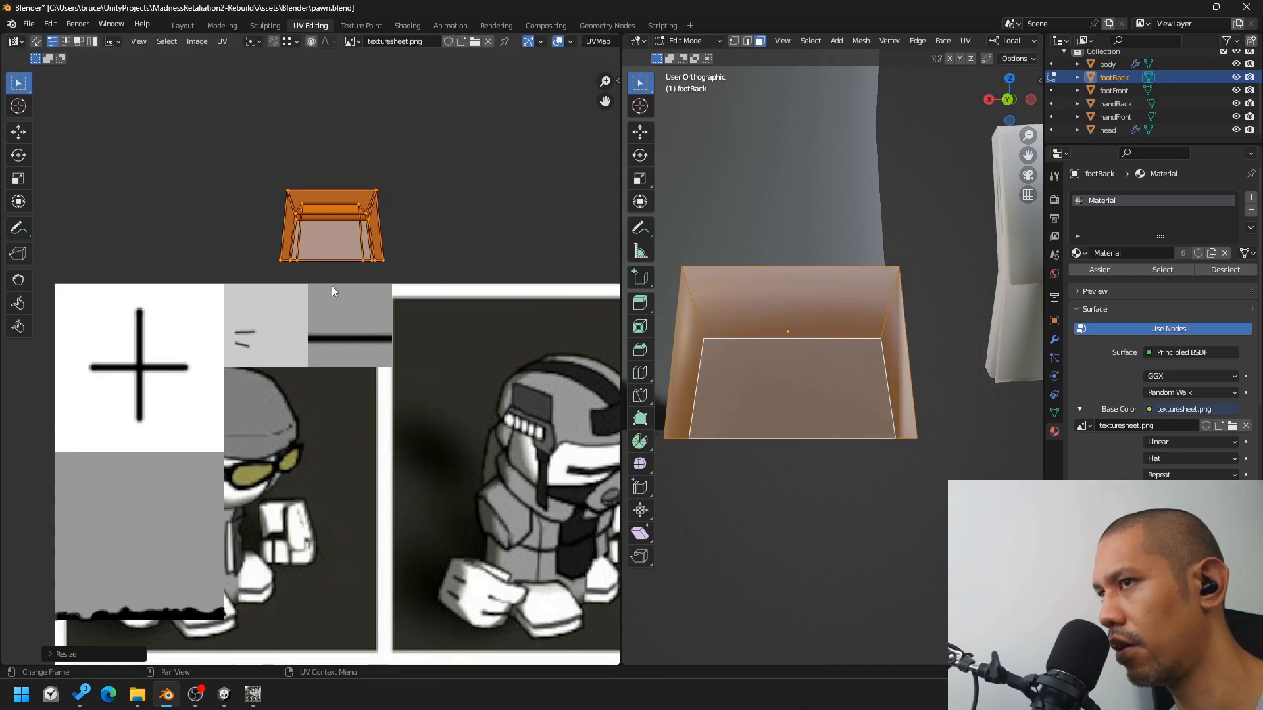
{"action": "left_click", "coordinate": [494, 456]}
{"action": "scroll", "coordinate": [503, 453], "scroll_direction": "up", "scroll_amount": 3}
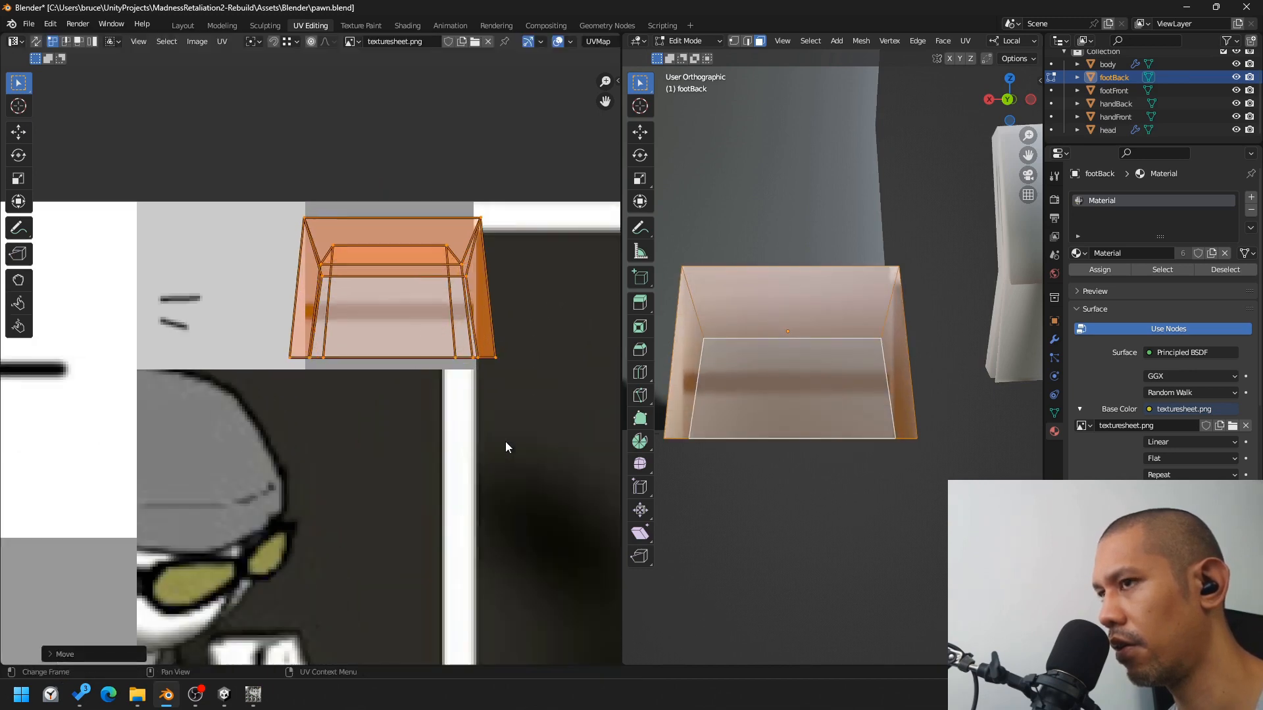
{"action": "key", "text": "s"}
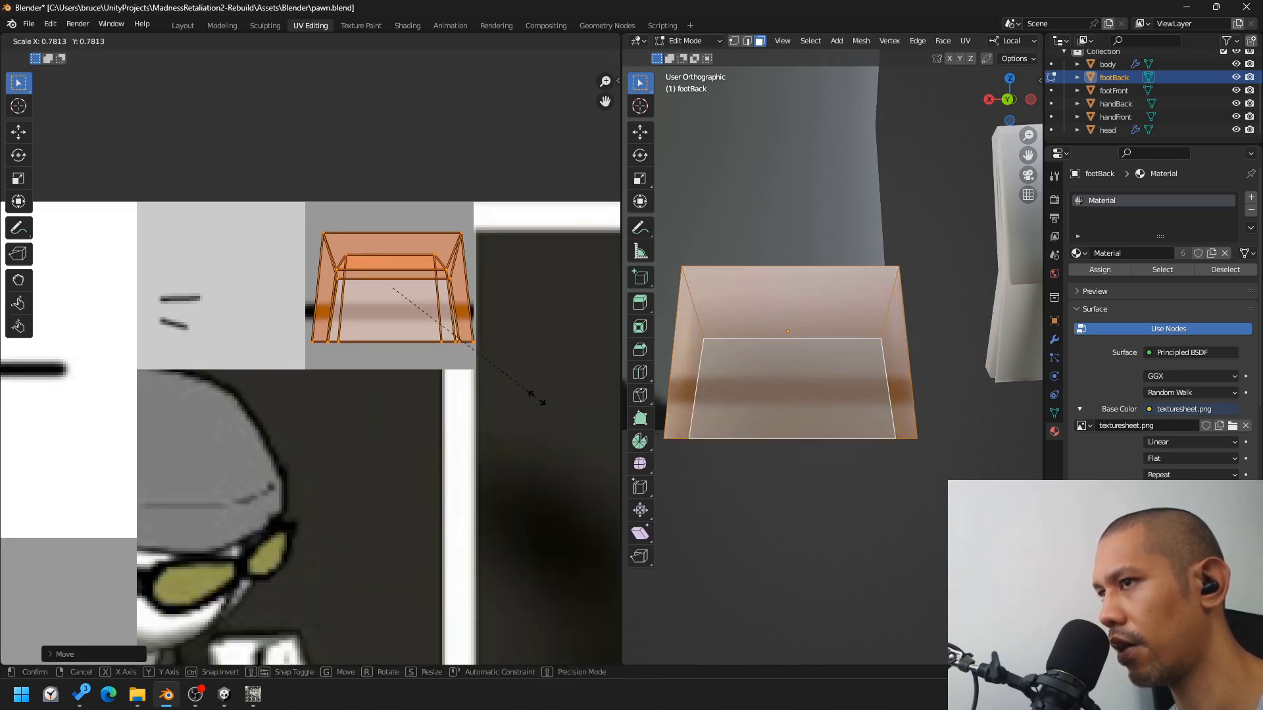
{"action": "left_click", "coordinate": [531, 403]}
{"action": "key", "text": "g"}
{"action": "left_click", "coordinate": [530, 408]}
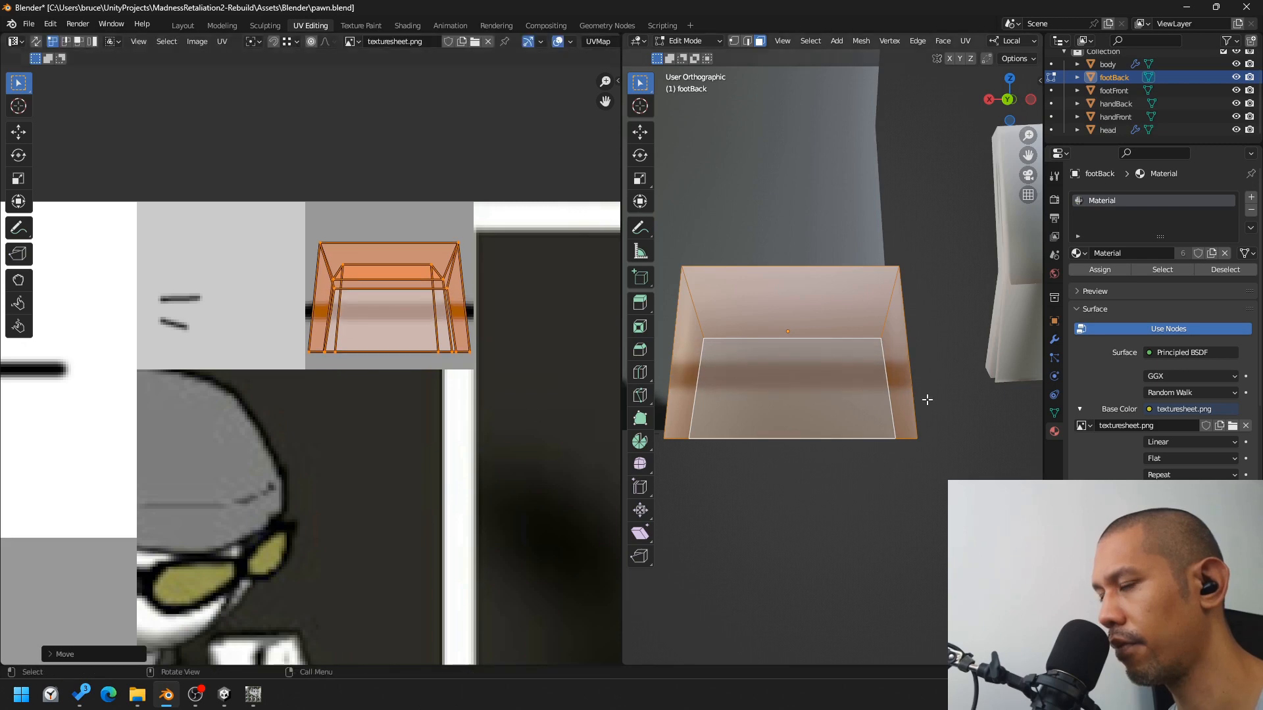
Step: Save pawn.blend and switch to GIMP
{"action": "scroll", "coordinate": [925, 394], "scroll_direction": "down", "scroll_amount": 3}
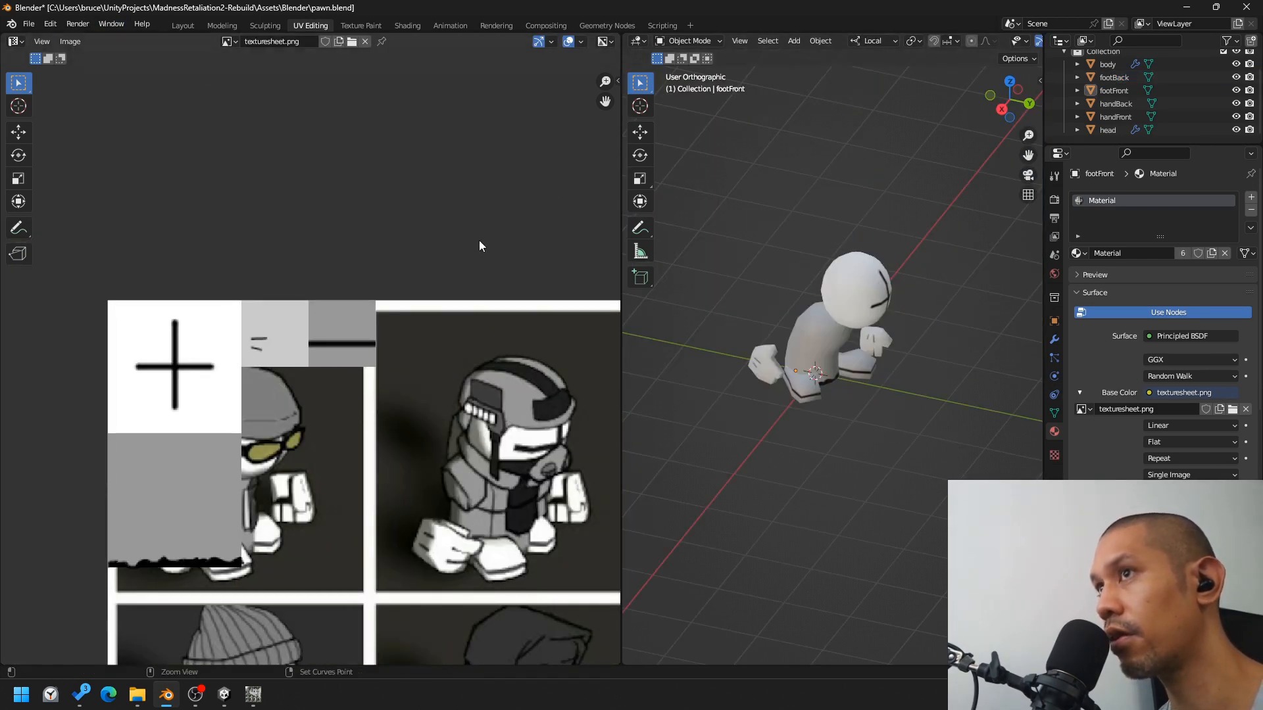
{"action": "key", "text": "ctrl+s"}
{"action": "left_click", "coordinate": [253, 694]}
Step: Copy the first reference character's cell, paste it as a new layer and move it beside the painted squares
{"action": "scroll", "coordinate": [714, 217], "scroll_direction": "down", "scroll_amount": 5, "text": "ctrl"}
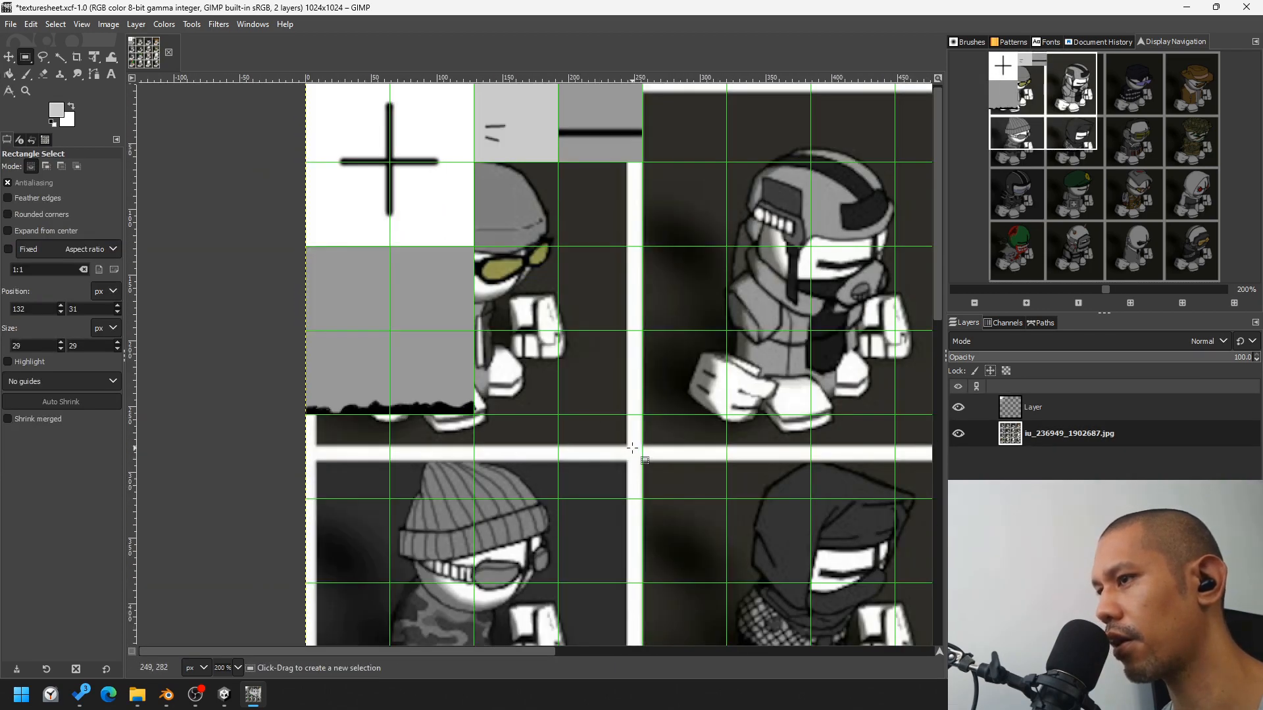
{"action": "left_click_drag", "start_coordinate": [631, 450], "coordinate": [303, 39]}
{"action": "key", "text": "ctrl+c"}
{"action": "key", "text": "ctrl+v"}
{"action": "key", "text": "ctrl+shift+n"}
{"action": "left_click", "coordinate": [8, 57]}
{"action": "left_click_drag", "start_coordinate": [1013, 81], "coordinate": [1027, 80]}
{"action": "left_click_drag", "start_coordinate": [368, 349], "coordinate": [717, 355]}
Step: Rename the painted texture layer as grunt and duplicate it
{"action": "double_click", "coordinate": [1033, 407]}
{"action": "type", "text": "grunt"}
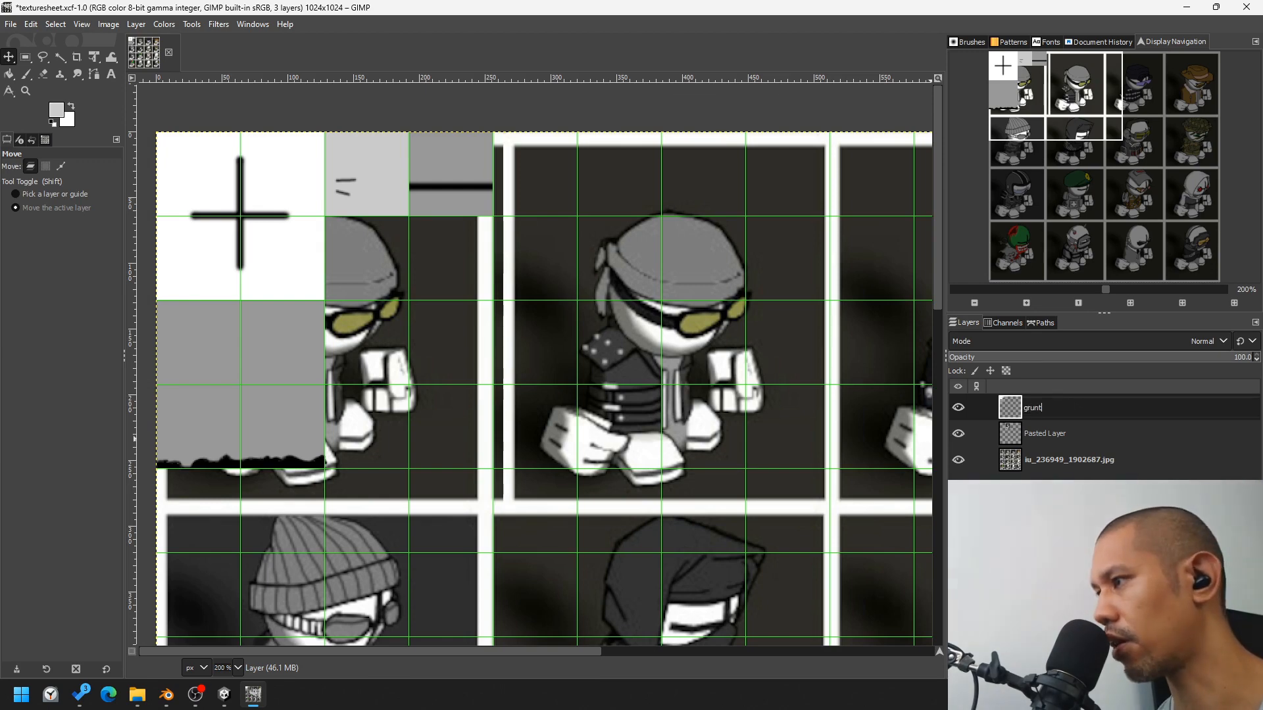
{"action": "key", "text": "Return"}
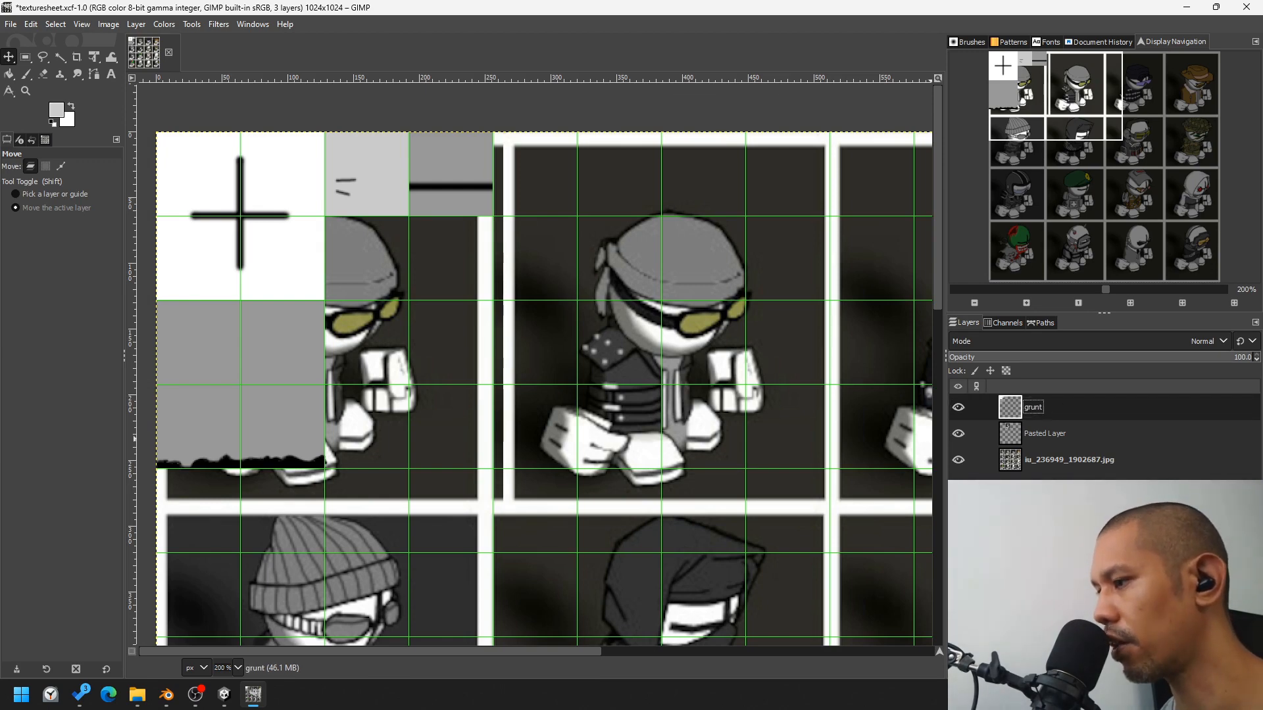
{"action": "key", "text": "r"}
{"action": "right_click", "coordinate": [1049, 408]}
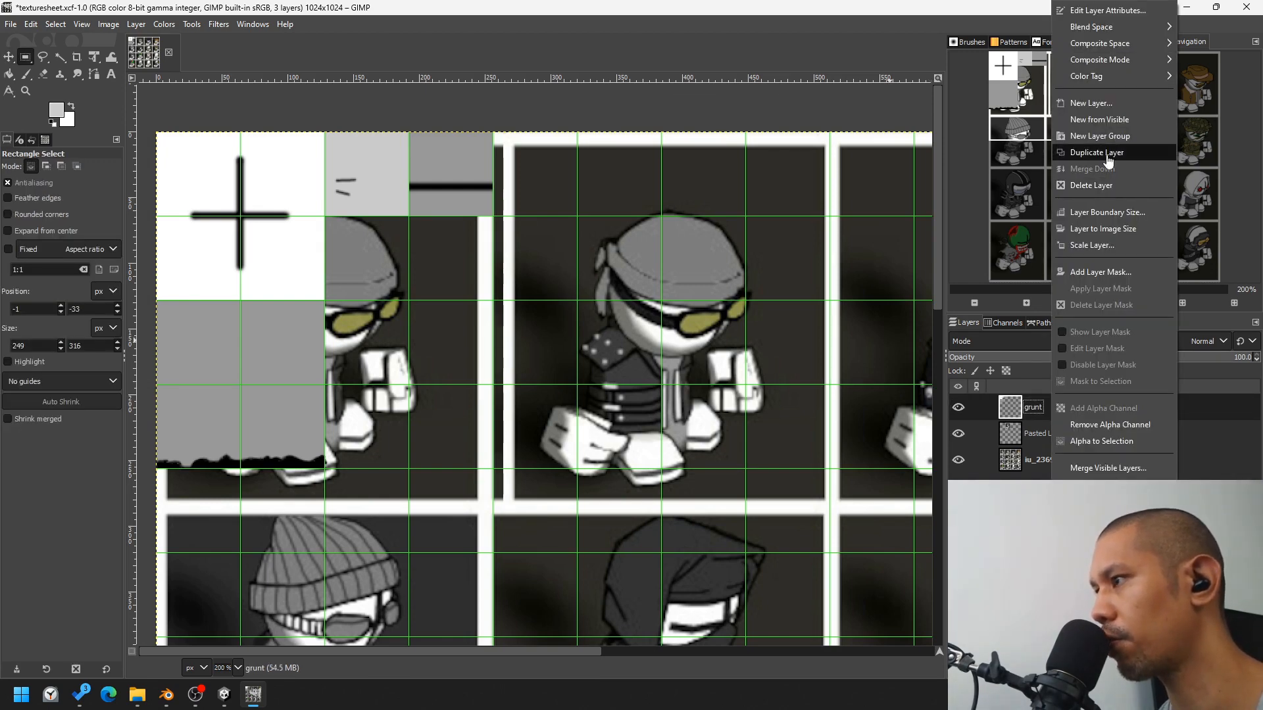
{"action": "left_click", "coordinate": [1108, 155]}
Step: Paint a yellow glasses lens with a thick black outline over the cross's left arm, using the size 9 Paintbrush for the outline
{"action": "left_click", "coordinate": [9, 57]}
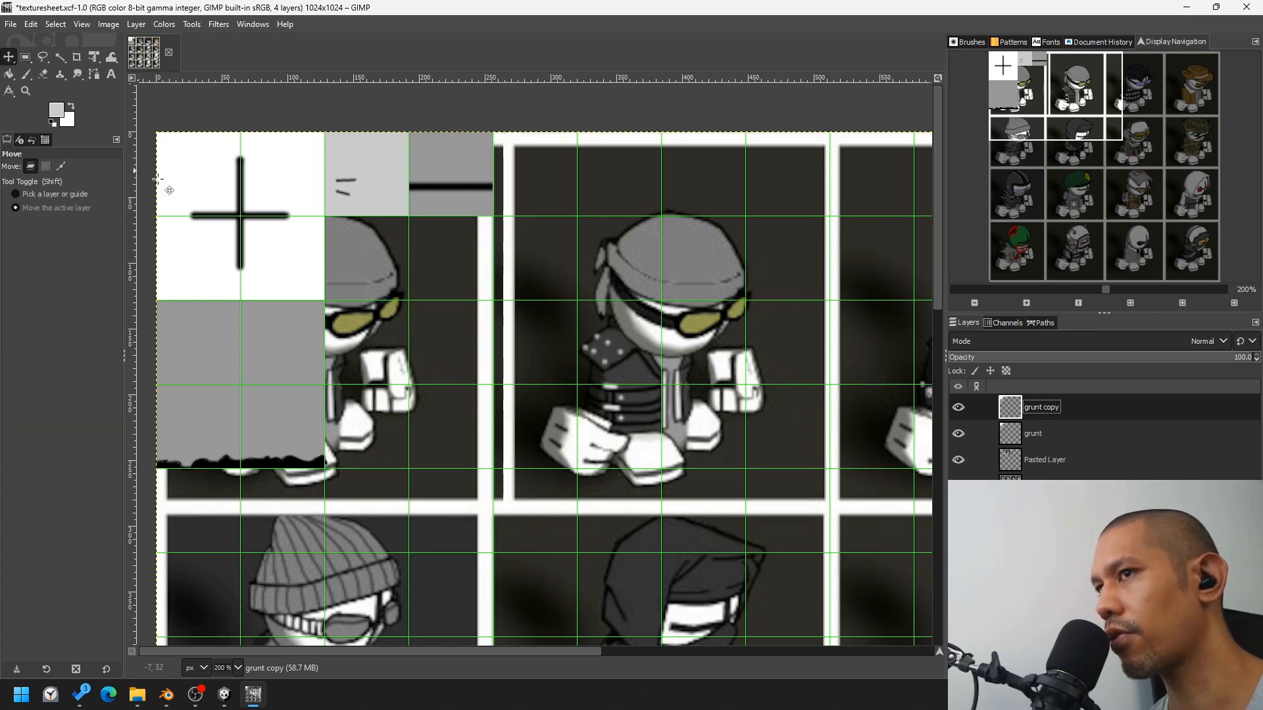
{"action": "key", "text": "z"}
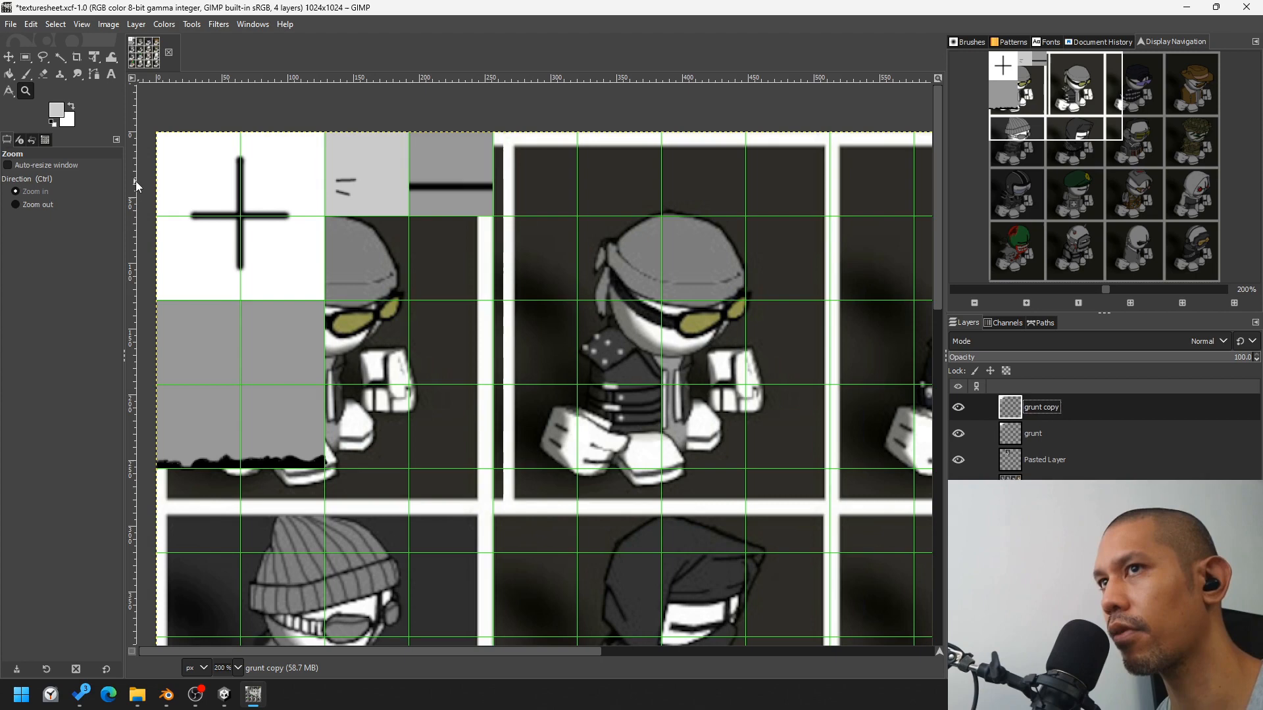
{"action": "left_click", "coordinate": [26, 74]}
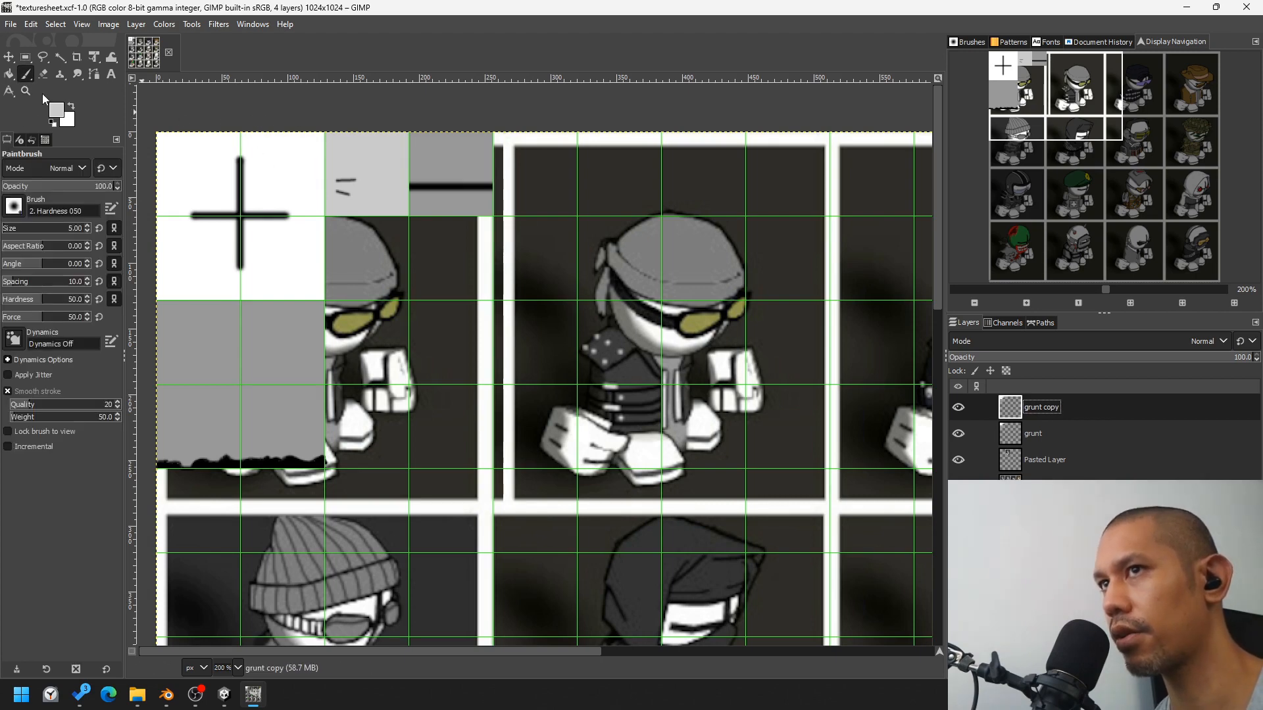
{"action": "left_click", "coordinate": [28, 90]}
{"action": "left_click_drag", "start_coordinate": [407, 125], "coordinate": [165, 382]}
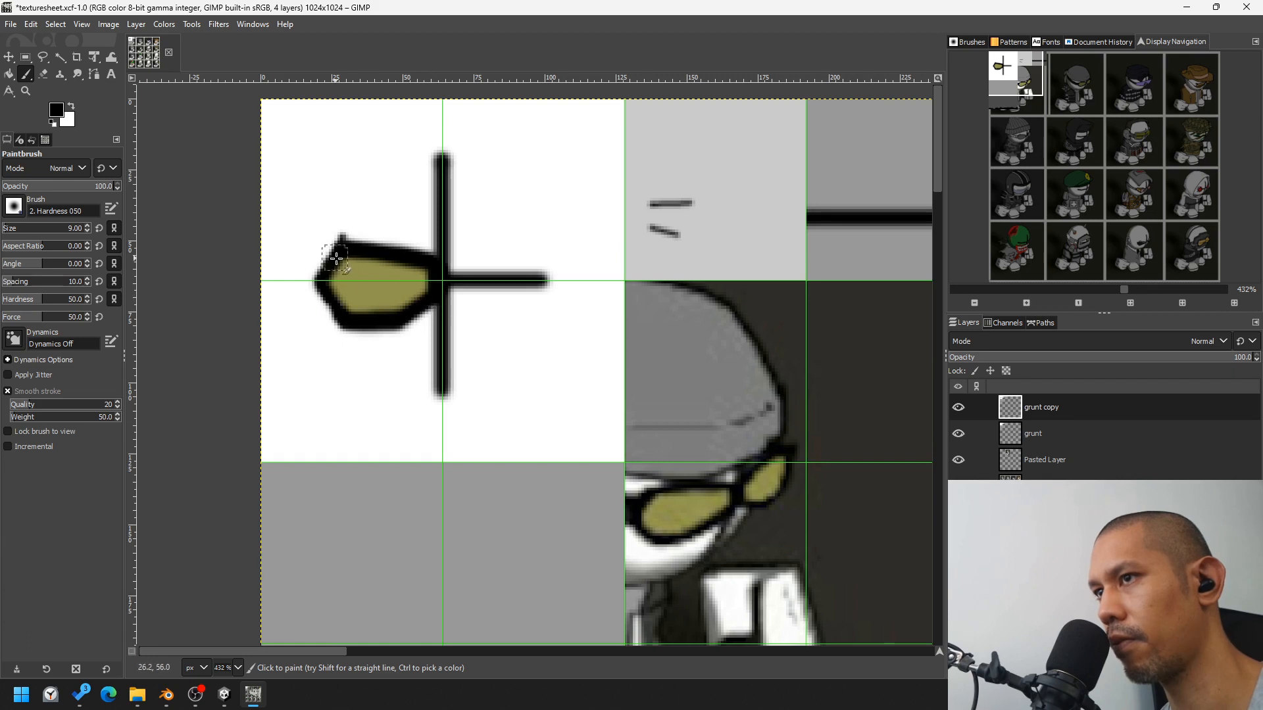
{"action": "mouse_move", "coordinate": [333, 260]}
{"action": "left_mouse_down"}
{"action": "mouse_move", "coordinate": [332, 248]}
{"action": "mouse_move", "coordinate": [315, 280]}
{"action": "mouse_move", "coordinate": [344, 318]}
{"action": "left_mouse_up"}
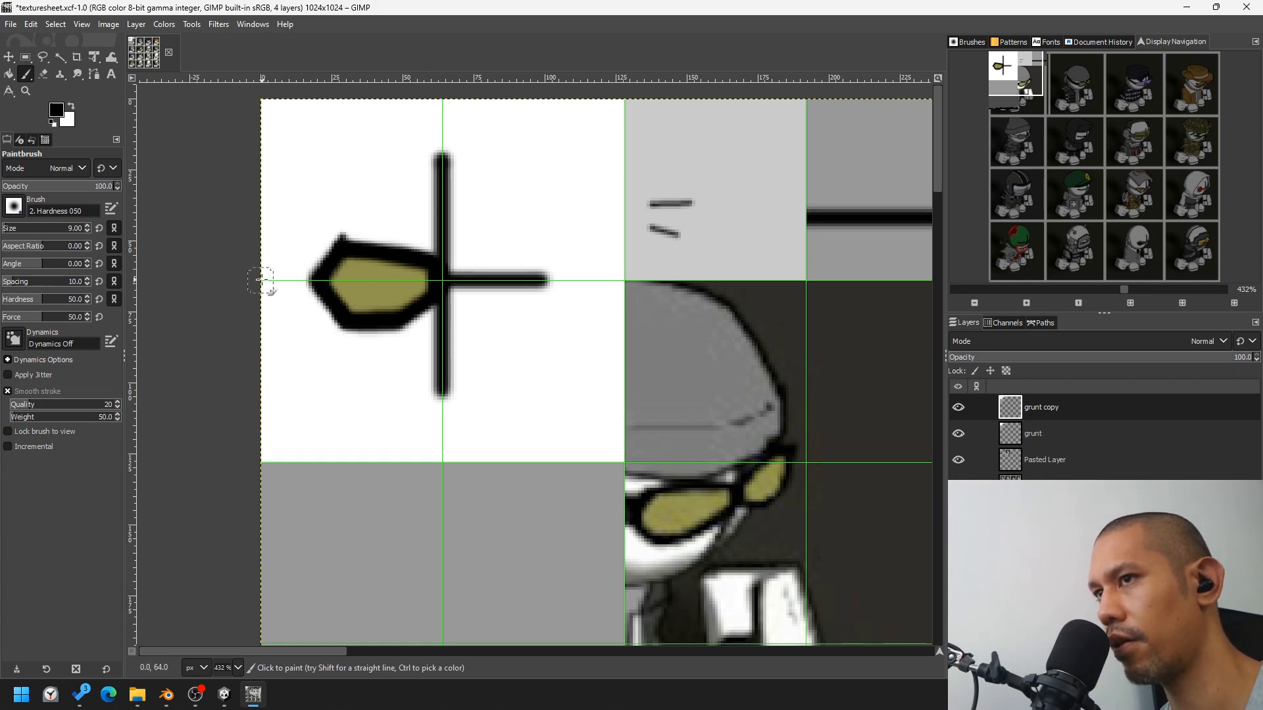
Step: Paint black glasses straps to both side edges of the head square, limiting the right end with a 31 by 48 px selection
{"action": "left_click_drag", "start_coordinate": [261, 281], "coordinate": [318, 282]}
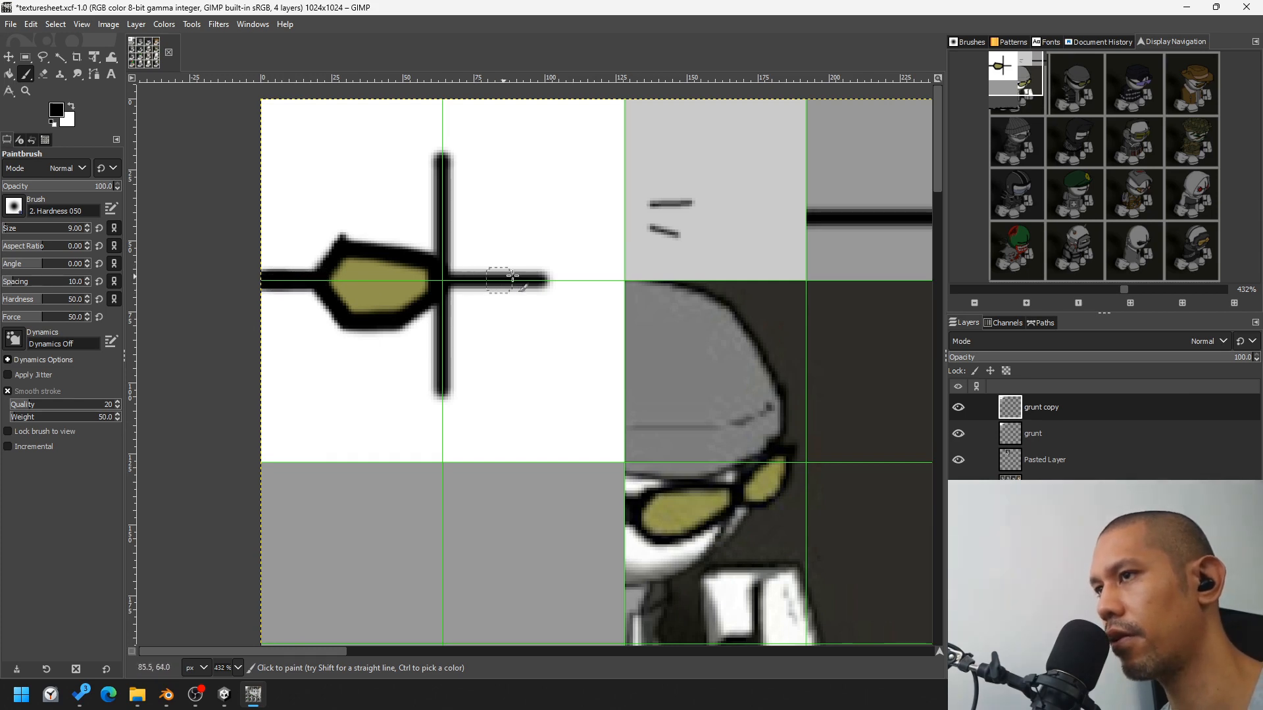
{"action": "left_click_drag", "start_coordinate": [462, 280], "coordinate": [611, 280]}
{"action": "key", "text": "r"}
{"action": "left_click_drag", "start_coordinate": [536, 203], "coordinate": [624, 340]}
{"action": "key", "text": "p"}
{"action": "left_click_drag", "start_coordinate": [579, 280], "coordinate": [628, 280]}
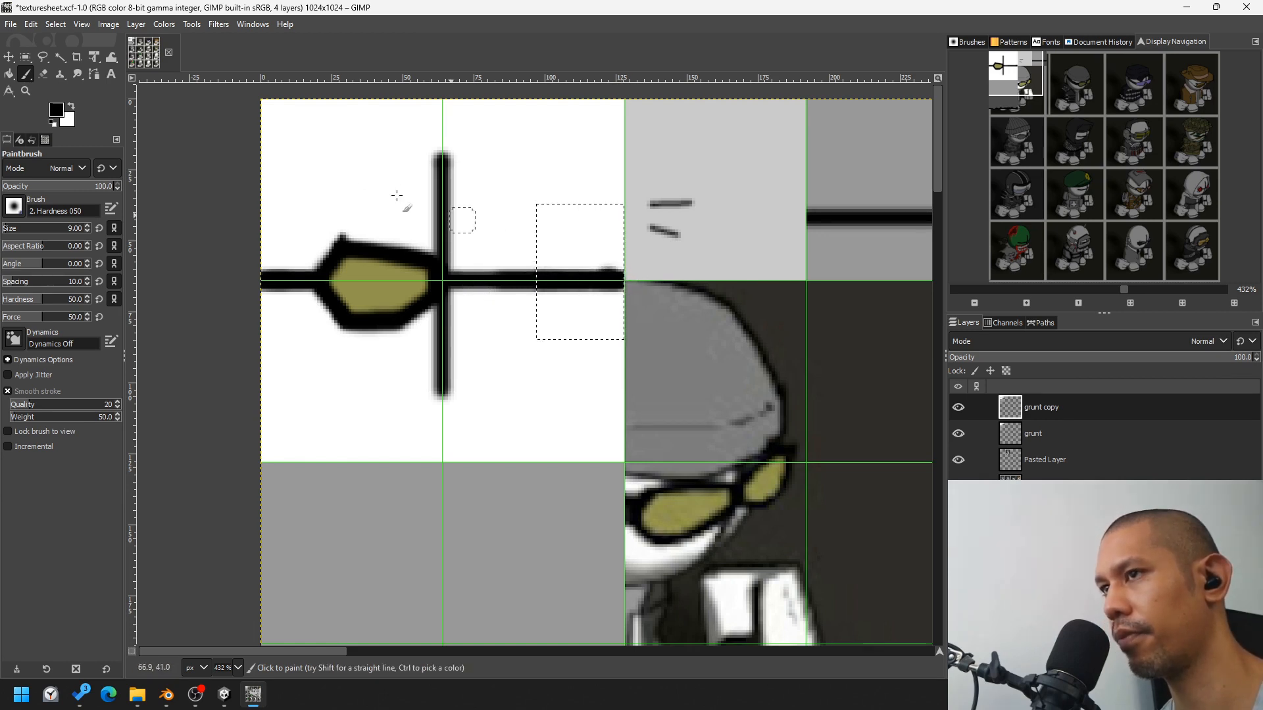
Step: Clear the selection and paint out the spike on the lens outline's upper corner in white
{"action": "left_click", "coordinate": [29, 60]}
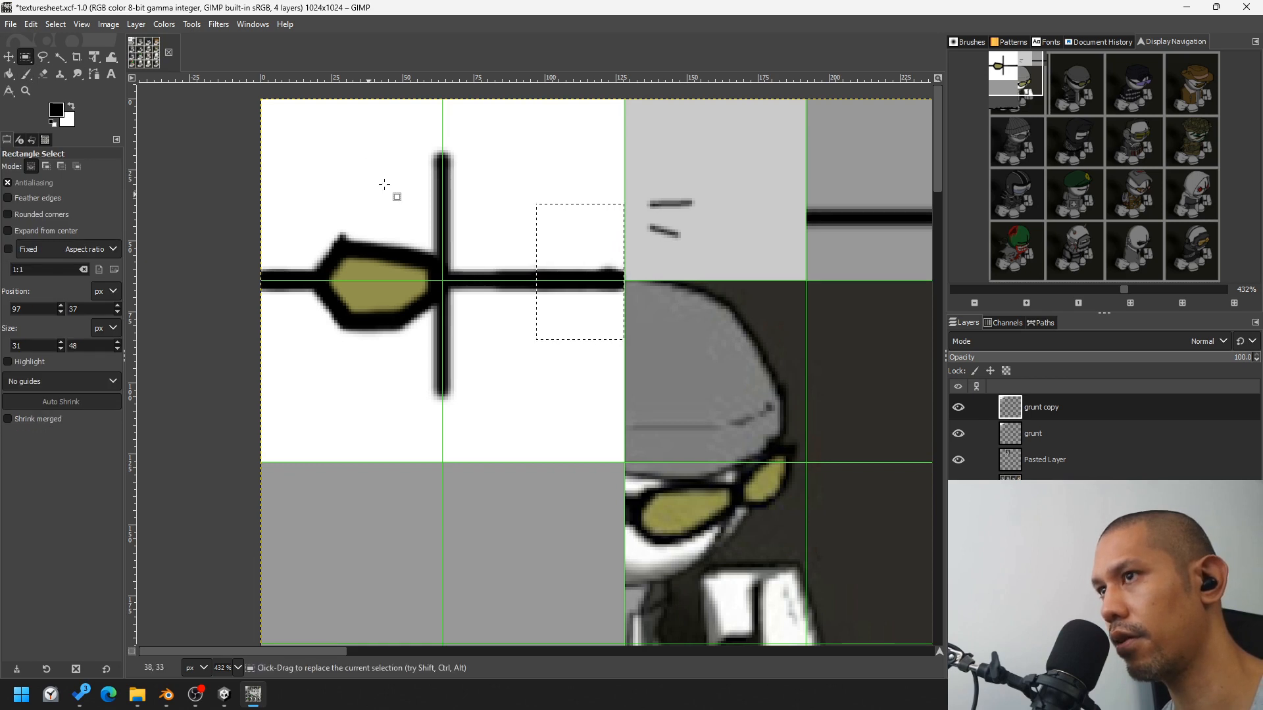
{"action": "left_click", "coordinate": [382, 188]}
{"action": "left_click", "coordinate": [26, 73]}
{"action": "key", "text": "x"}
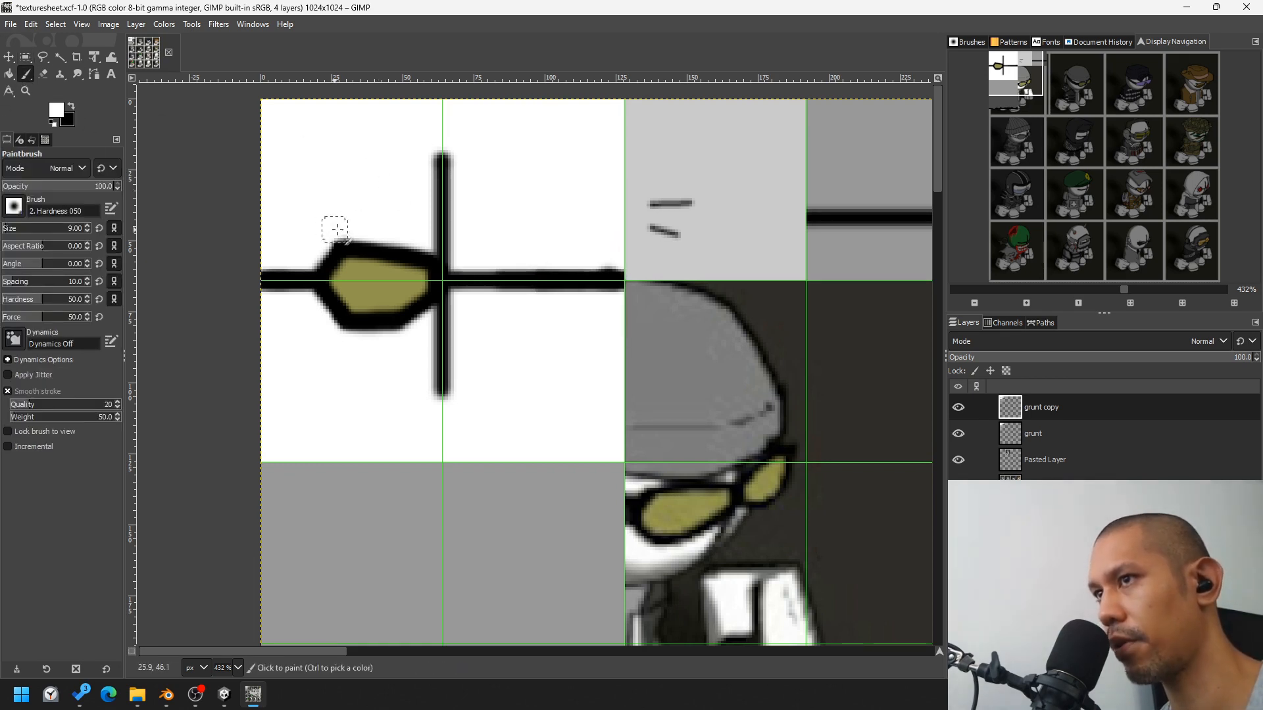
Step: Move the pasted character layer left until it sits directly beside the body square, and hide the original grunt layer
{"action": "key", "text": "r"}
{"action": "left_click_drag", "start_coordinate": [1019, 83], "coordinate": [1064, 97]}
{"action": "left_click_drag", "start_coordinate": [712, 308], "coordinate": [422, 295]}
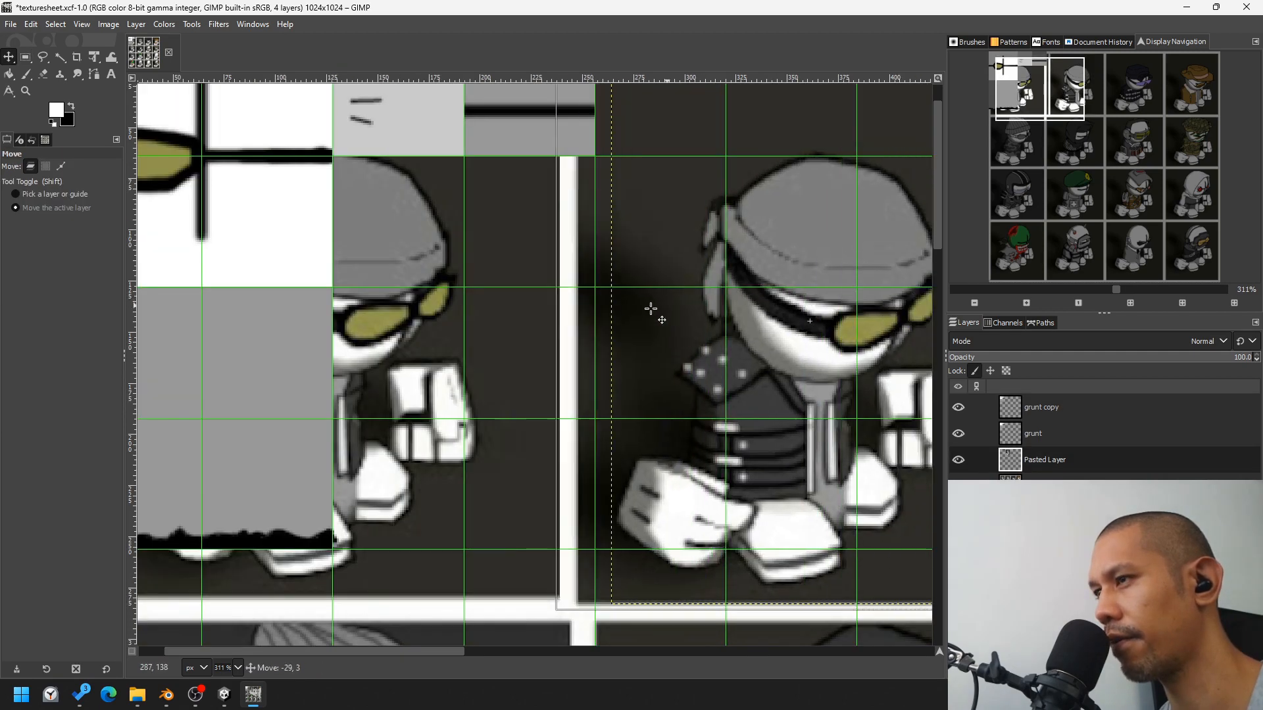
{"action": "left_click_drag", "start_coordinate": [1037, 105], "coordinate": [1036, 105]}
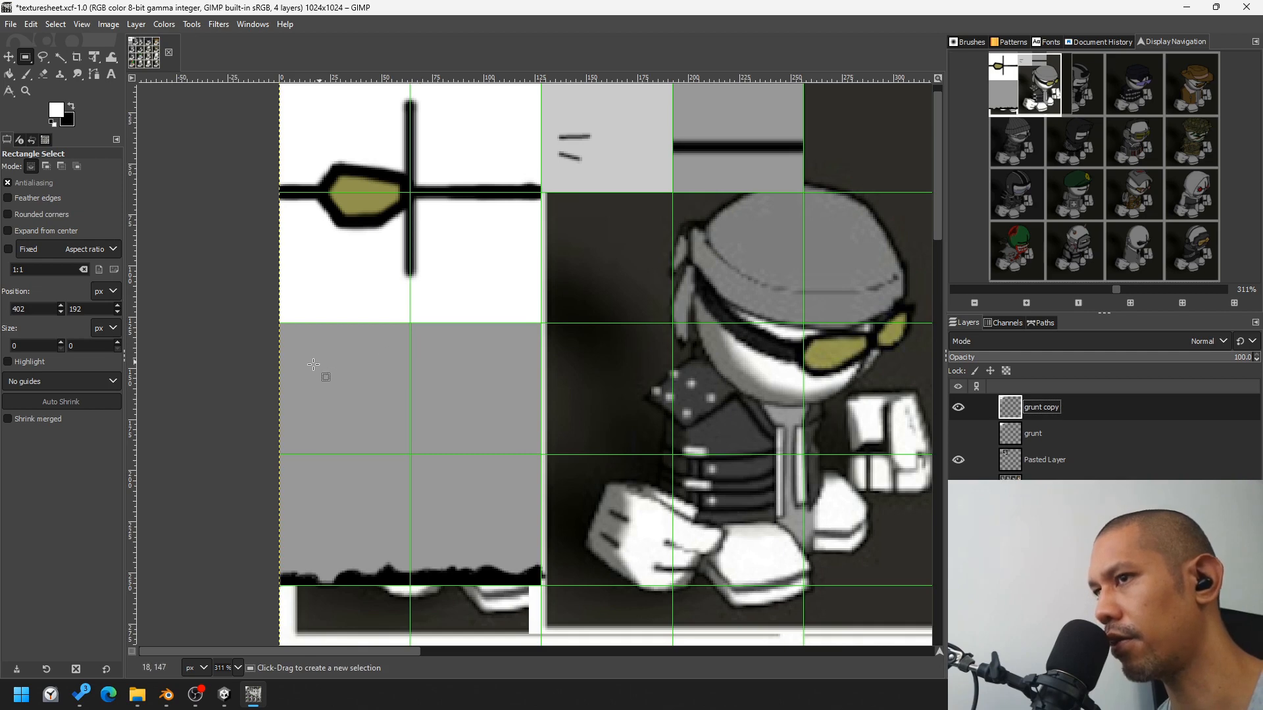
Step: Clear the 128 by 128 px body square on the grunt copy layer and bucket-fill it with dark grey sampled from the vest
{"action": "left_click_drag", "start_coordinate": [279, 323], "coordinate": [540, 585]}
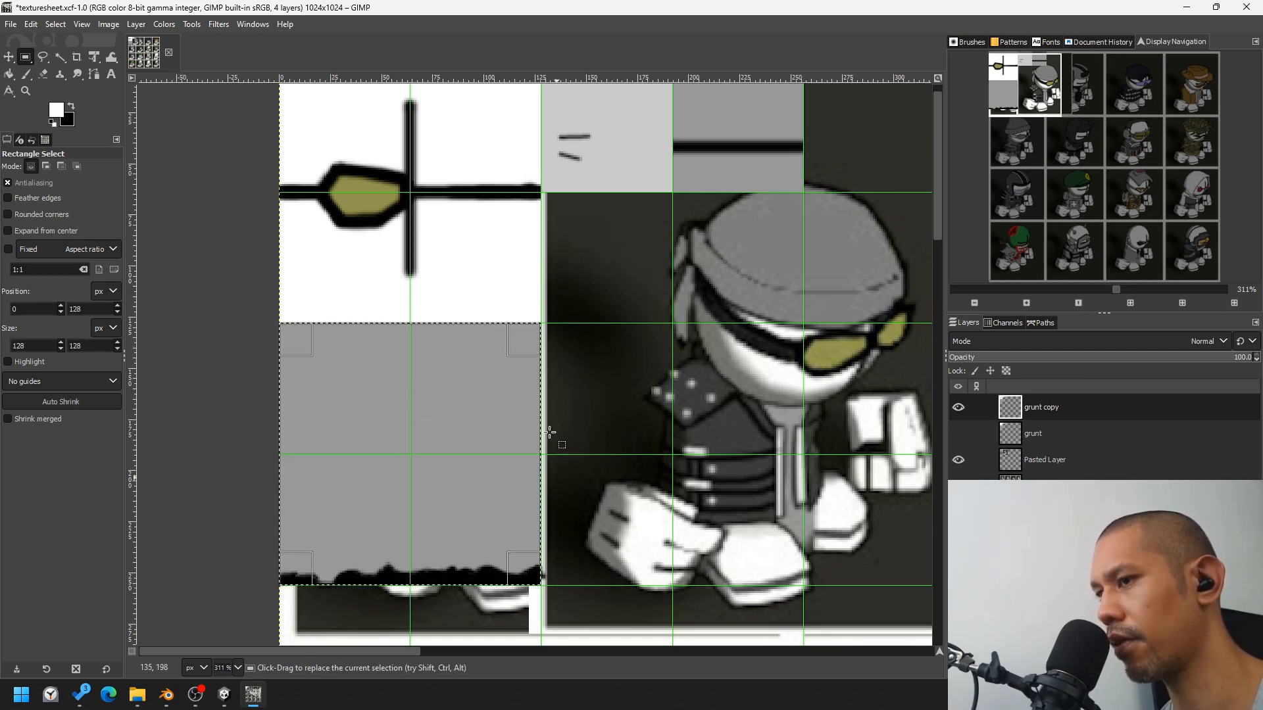
{"action": "key", "text": "Delete"}
{"action": "left_click", "coordinate": [9, 74]}
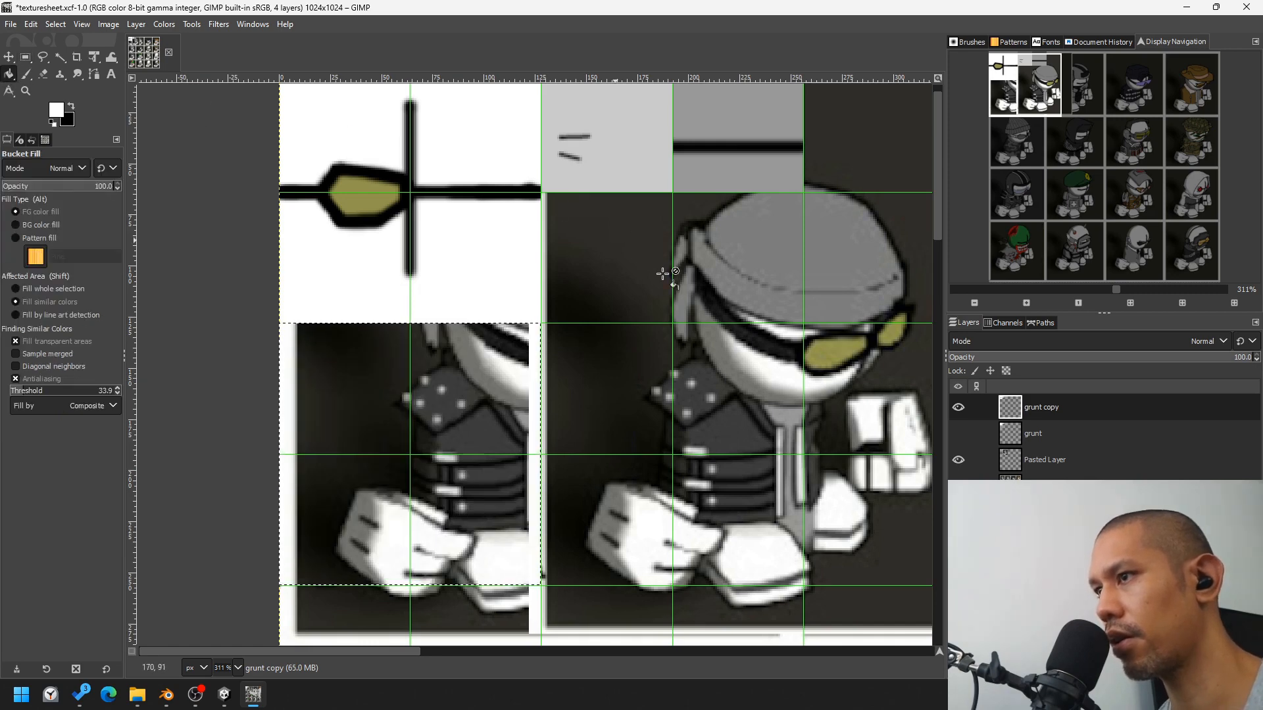
{"action": "left_click", "coordinate": [428, 423], "text": "ctrl"}
{"action": "left_click", "coordinate": [454, 433]}
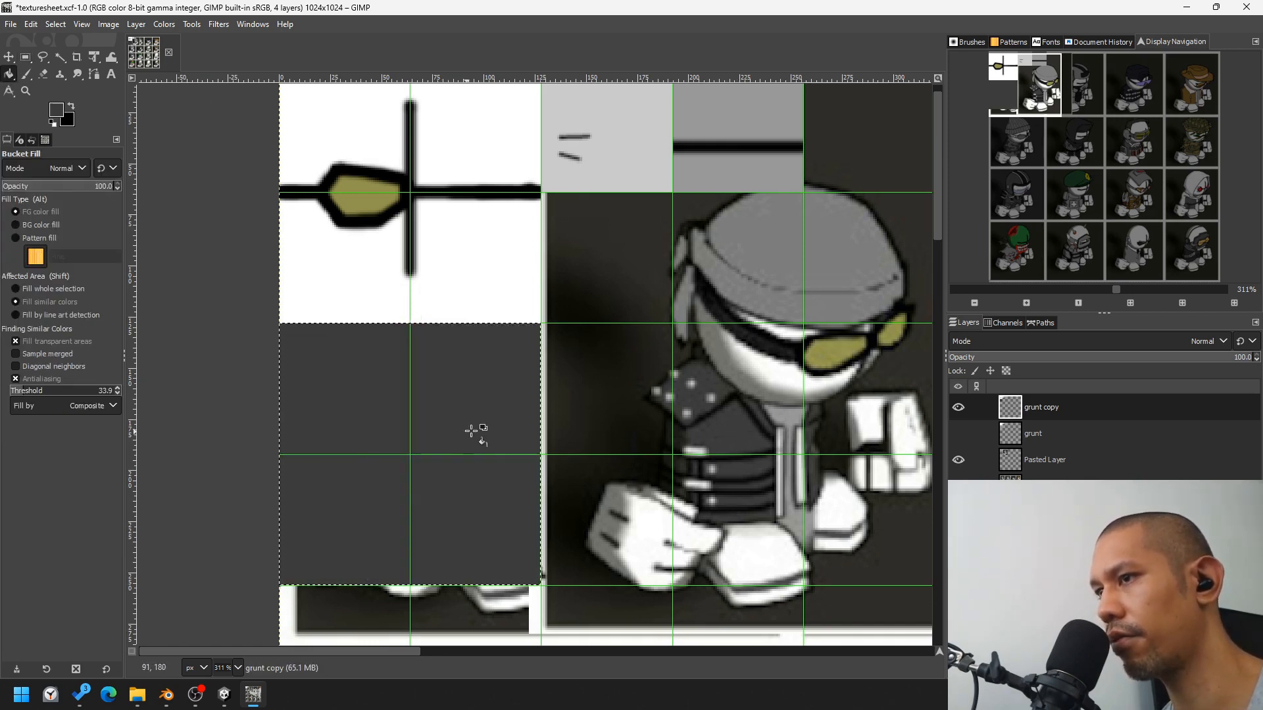
Step: Select an 8 by 128 px strip along the body square's right edge and bucket-fill it with light grey
{"action": "left_click", "coordinate": [27, 74]}
{"action": "key", "text": "d"}
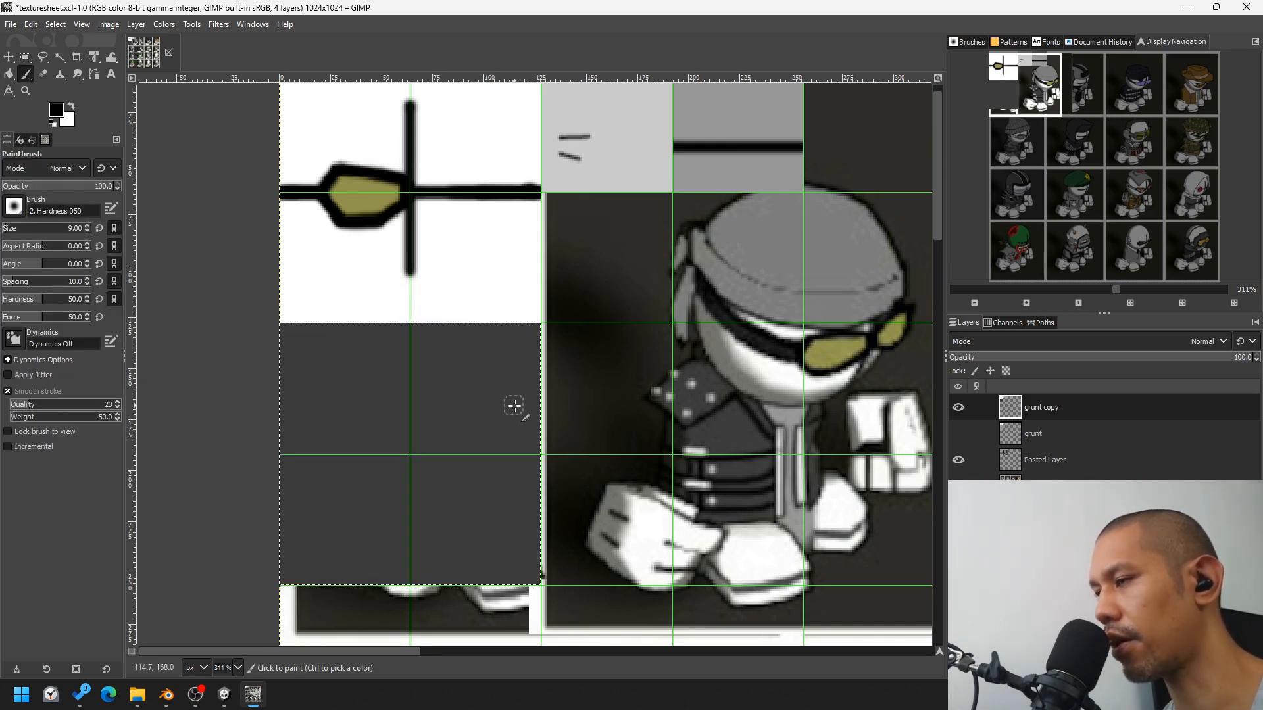
{"action": "left_click", "coordinate": [26, 58]}
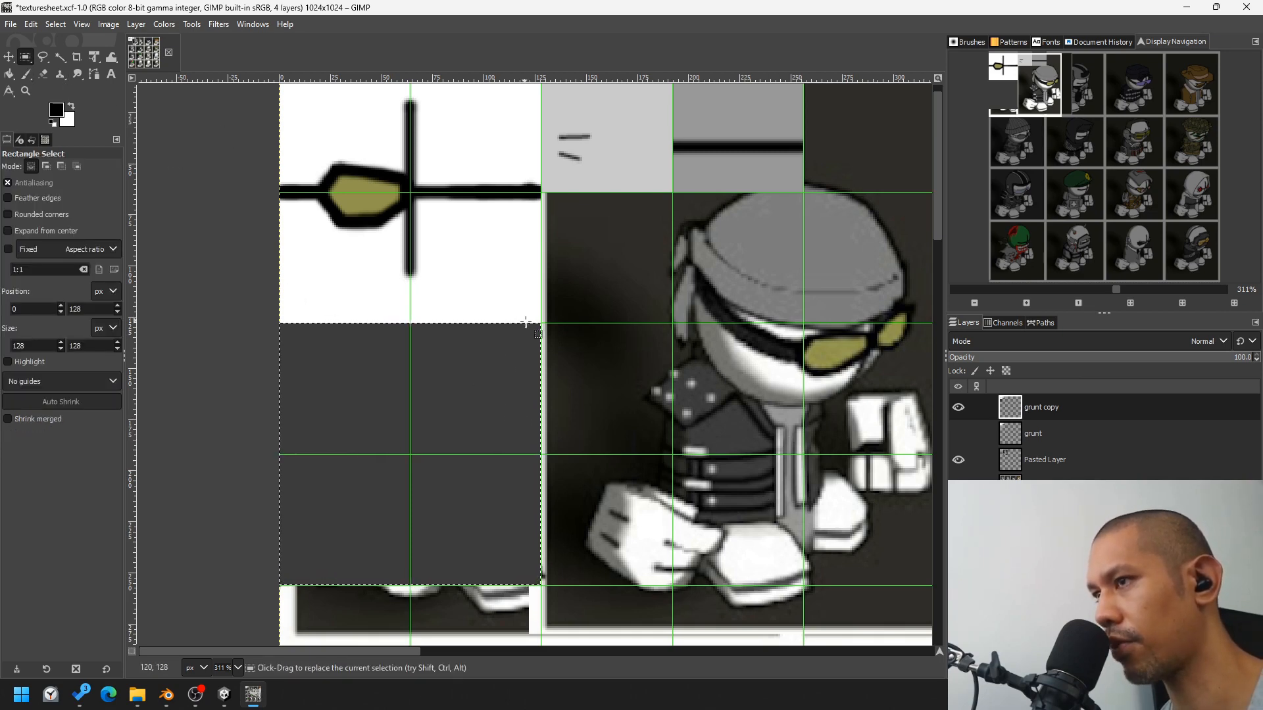
{"action": "left_click_drag", "start_coordinate": [525, 323], "coordinate": [573, 416]}
{"action": "left_click_drag", "start_coordinate": [543, 586], "coordinate": [543, 586]}
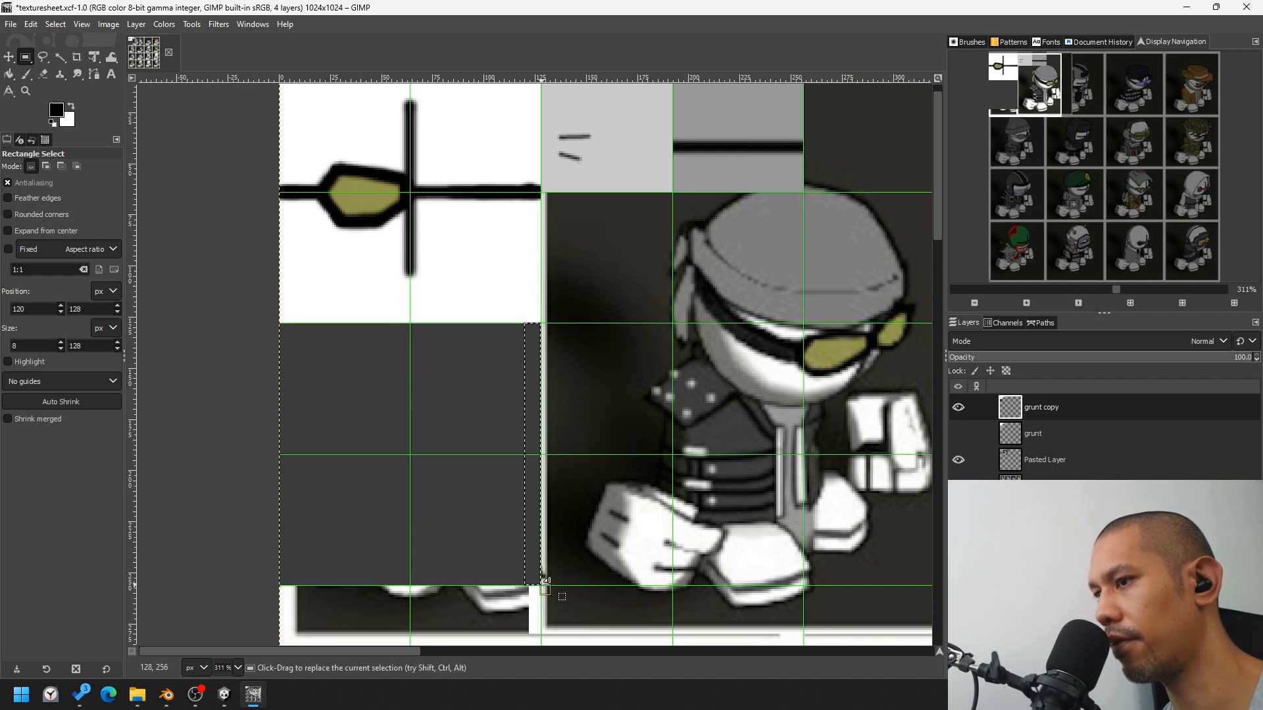
{"action": "left_click", "coordinate": [10, 74]}
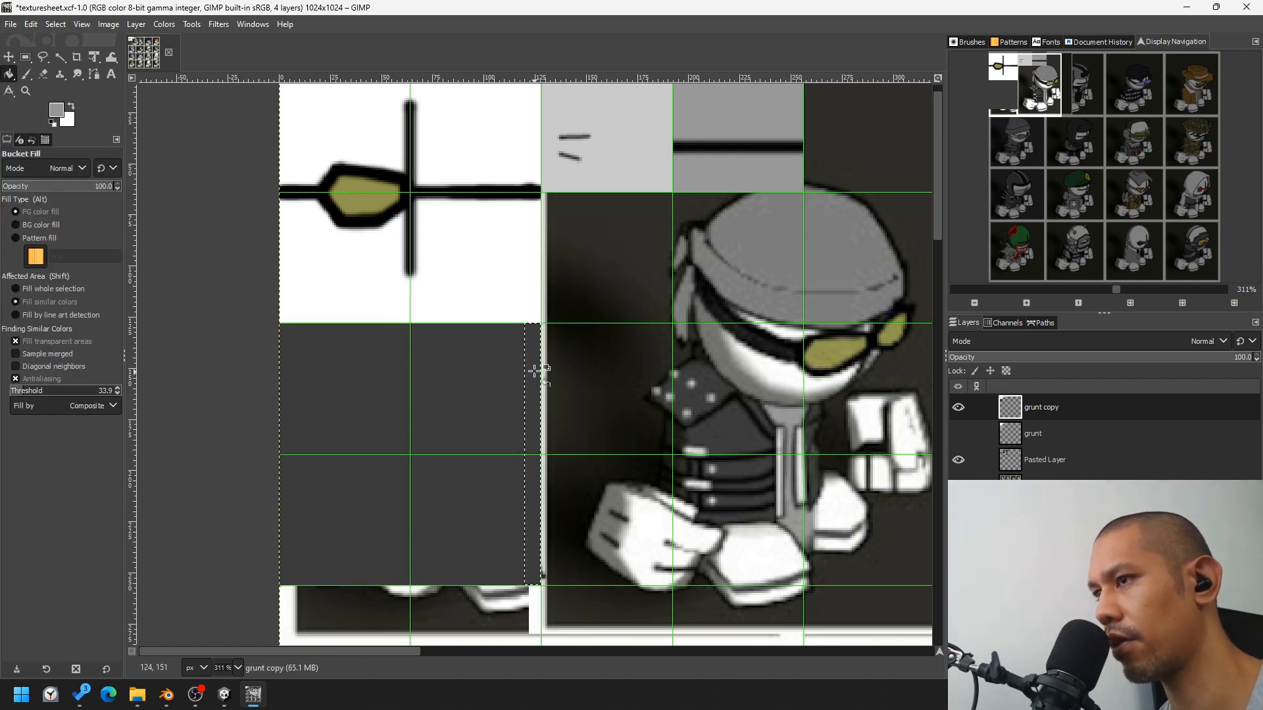
Step: Select an 11 by 128 px strip beside the light grey one, bucket-fill it with white, and clear the selection
{"action": "left_click", "coordinate": [26, 58]}
{"action": "left_click", "coordinate": [491, 351]}
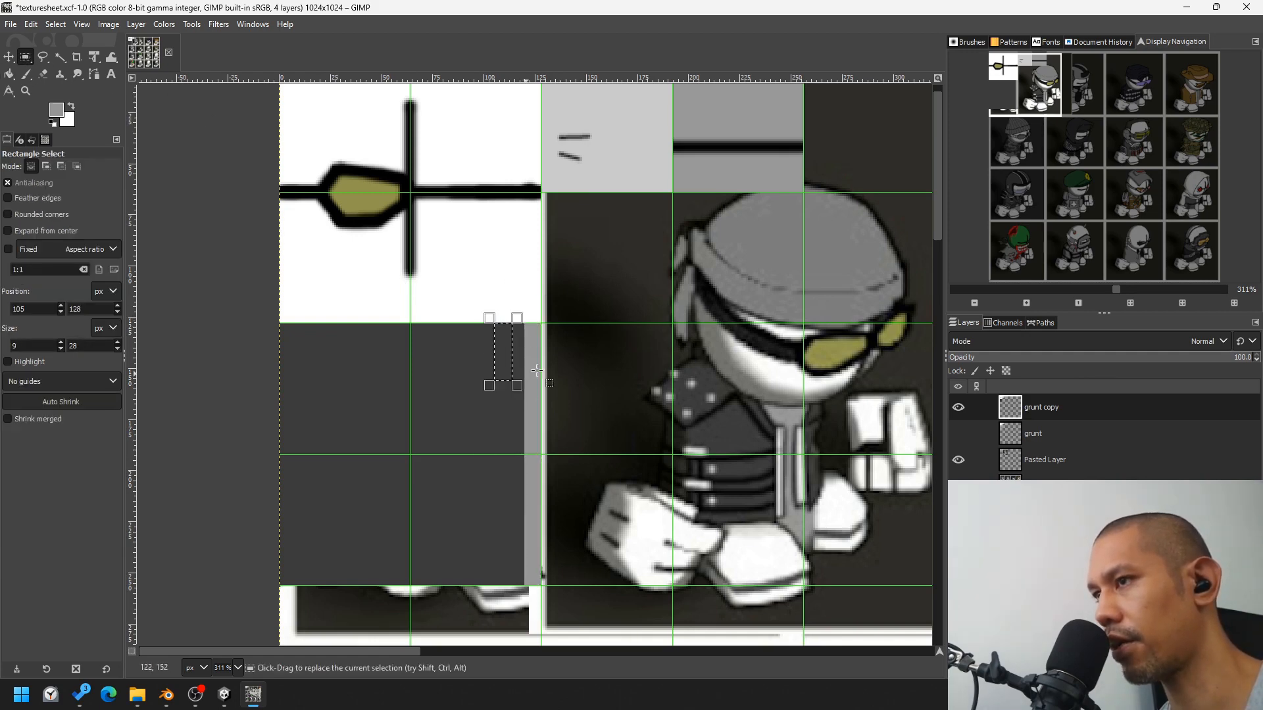
{"action": "left_click", "coordinate": [524, 325]}
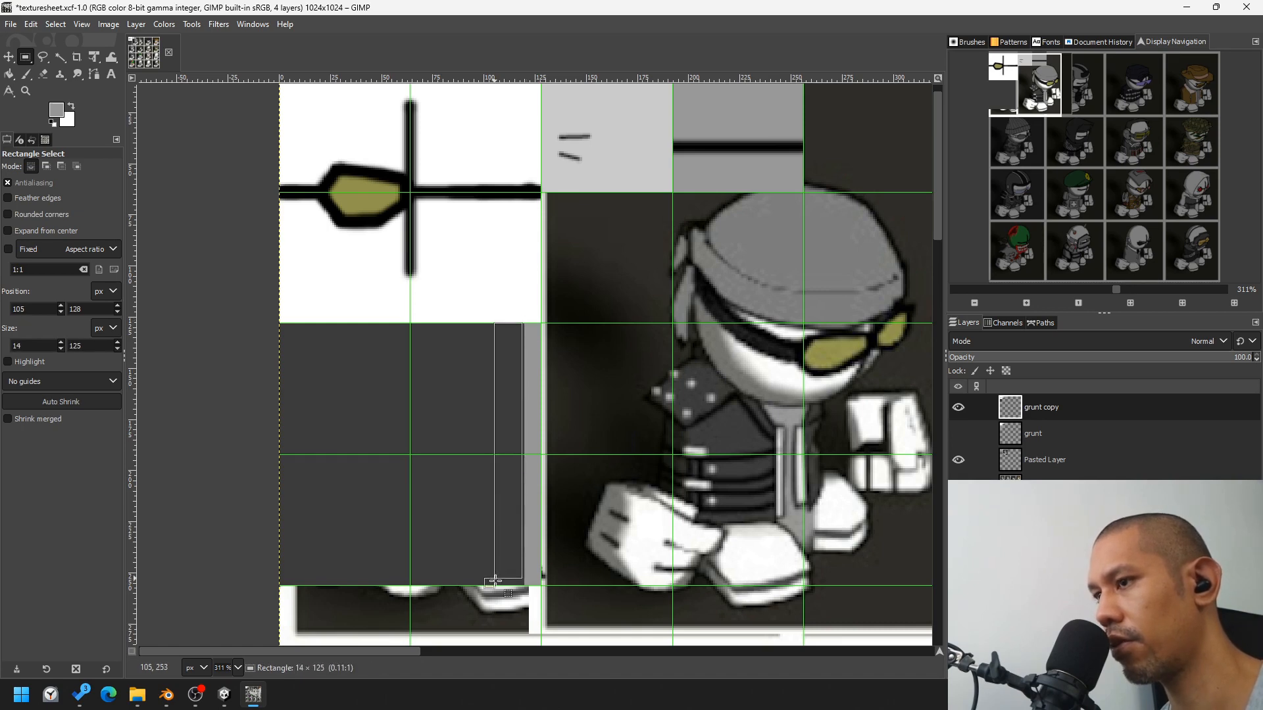
{"action": "left_click_drag", "start_coordinate": [500, 580], "coordinate": [500, 582]}
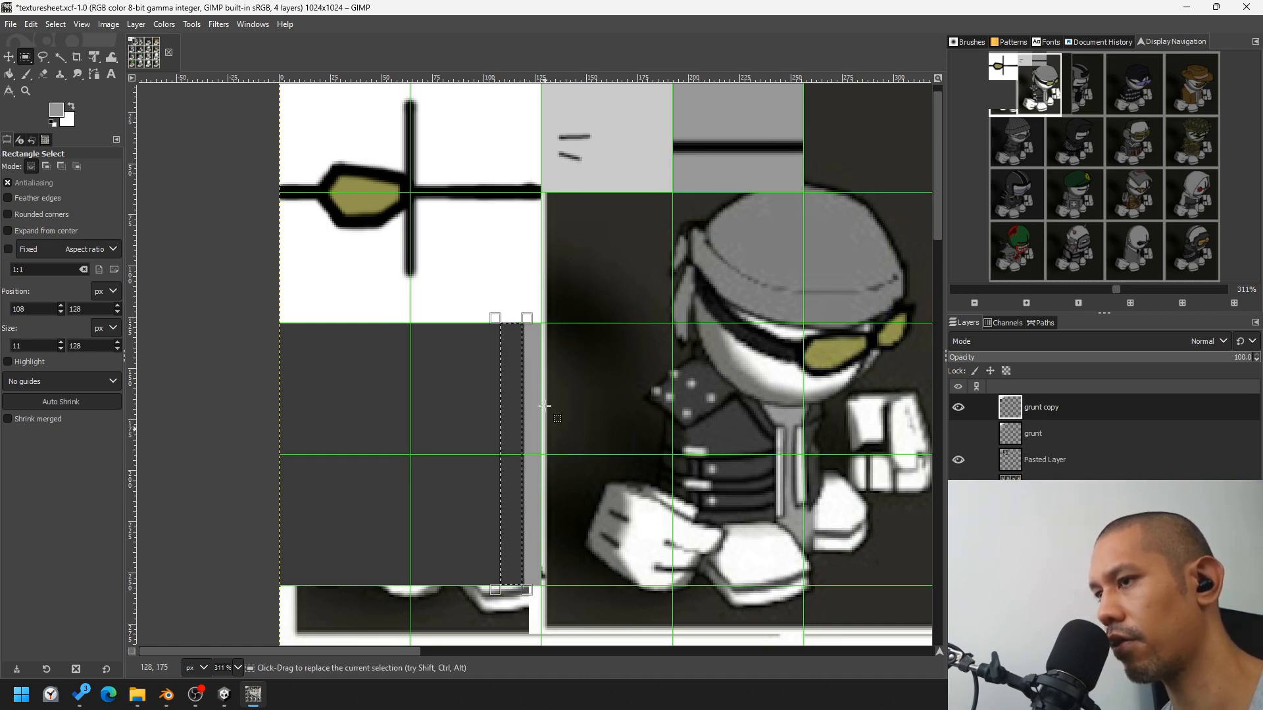
{"action": "left_click", "coordinate": [8, 74]}
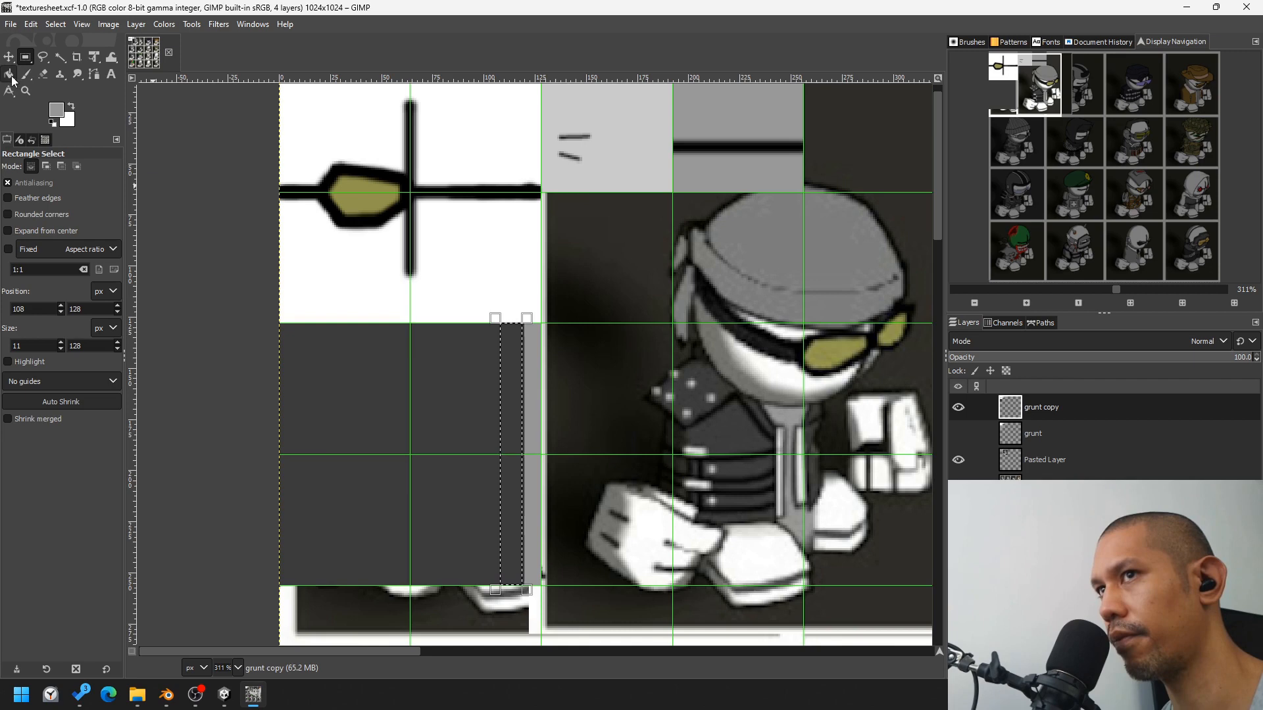
{"action": "left_click", "coordinate": [71, 107]}
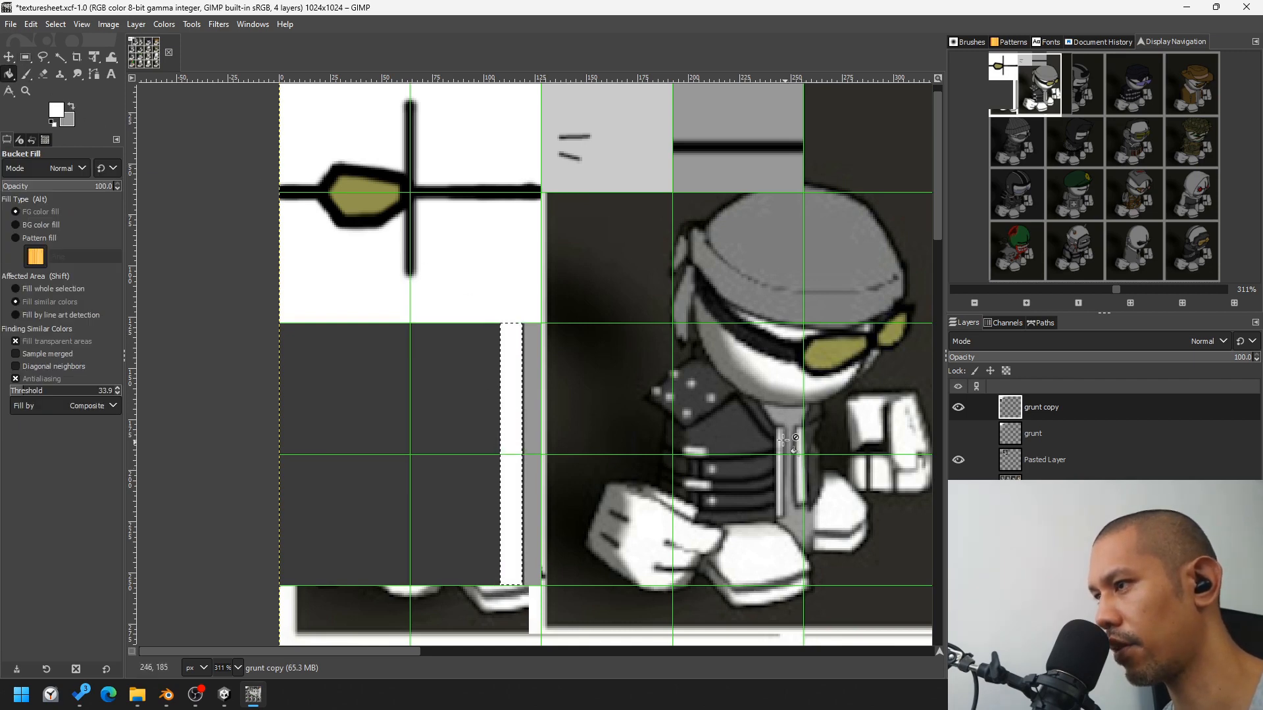
{"action": "left_click", "coordinate": [26, 73]}
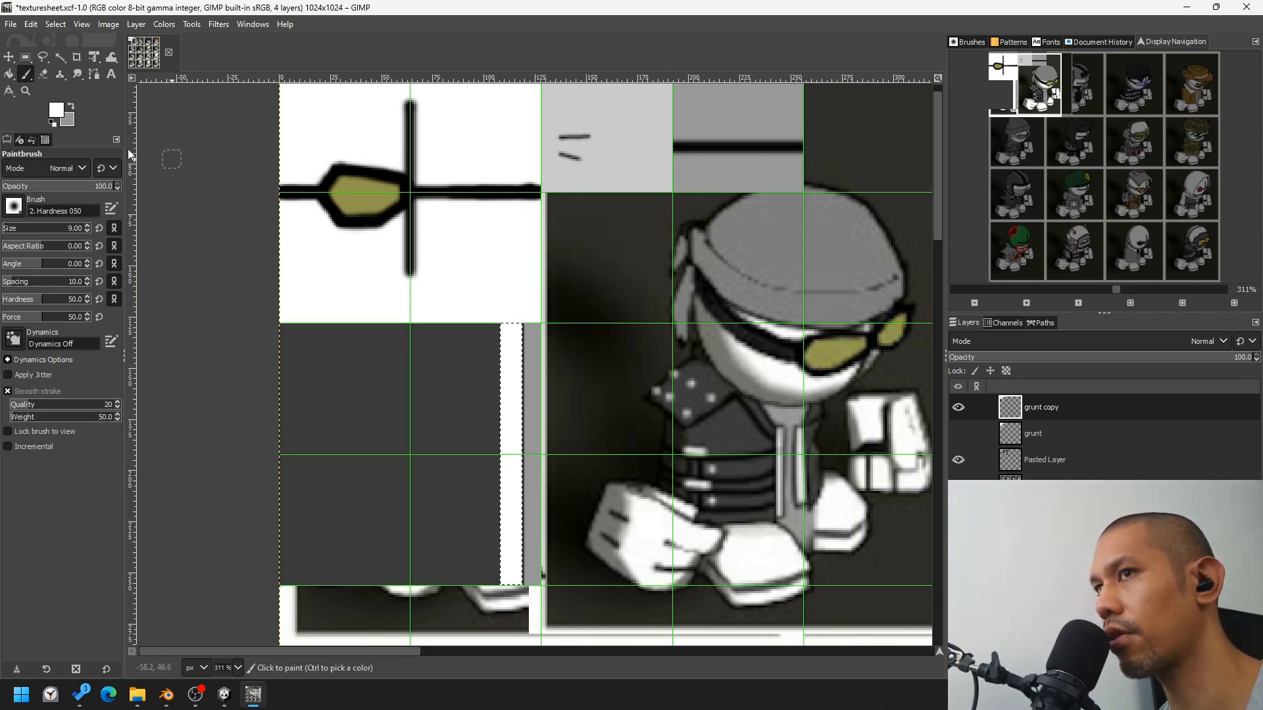
{"action": "left_click", "coordinate": [25, 57]}
{"action": "left_click", "coordinate": [476, 439]}
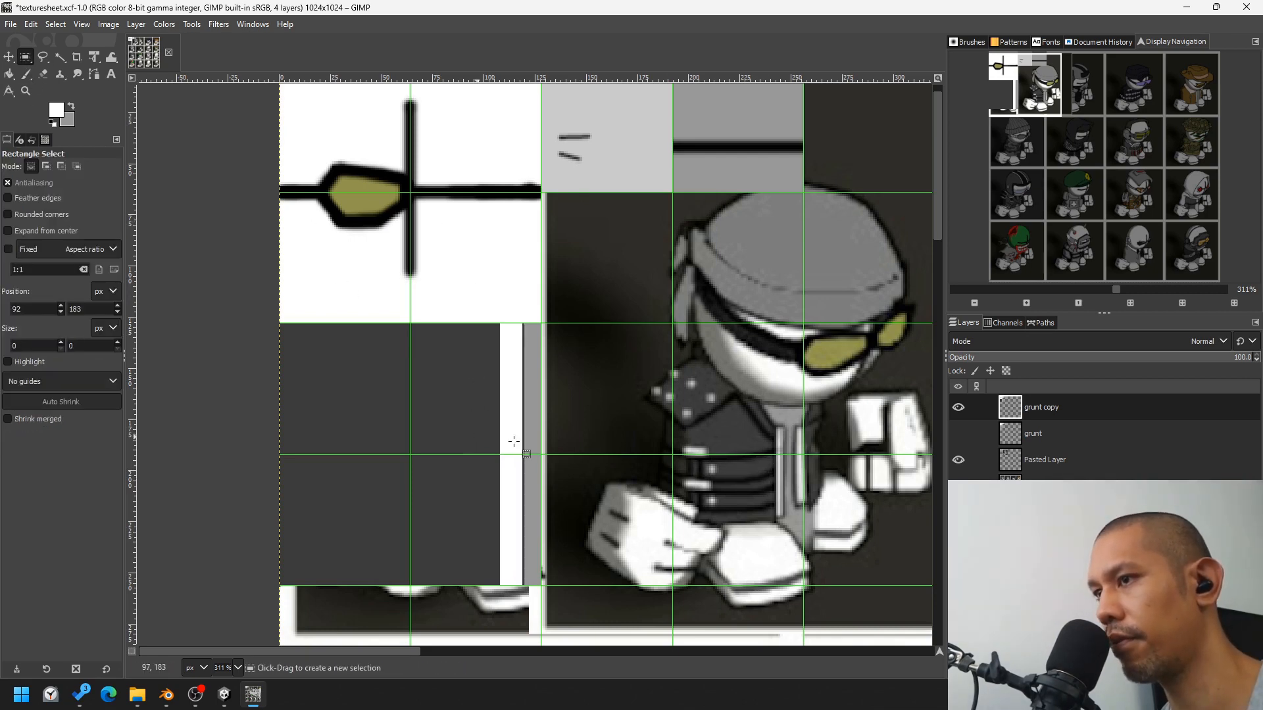
Step: Paint four evenly spaced straight black horizontal lines across the lower half of the dark grey body area with an 8 px paintbrush
{"action": "key", "text": "p"}
{"action": "key", "text": "d"}
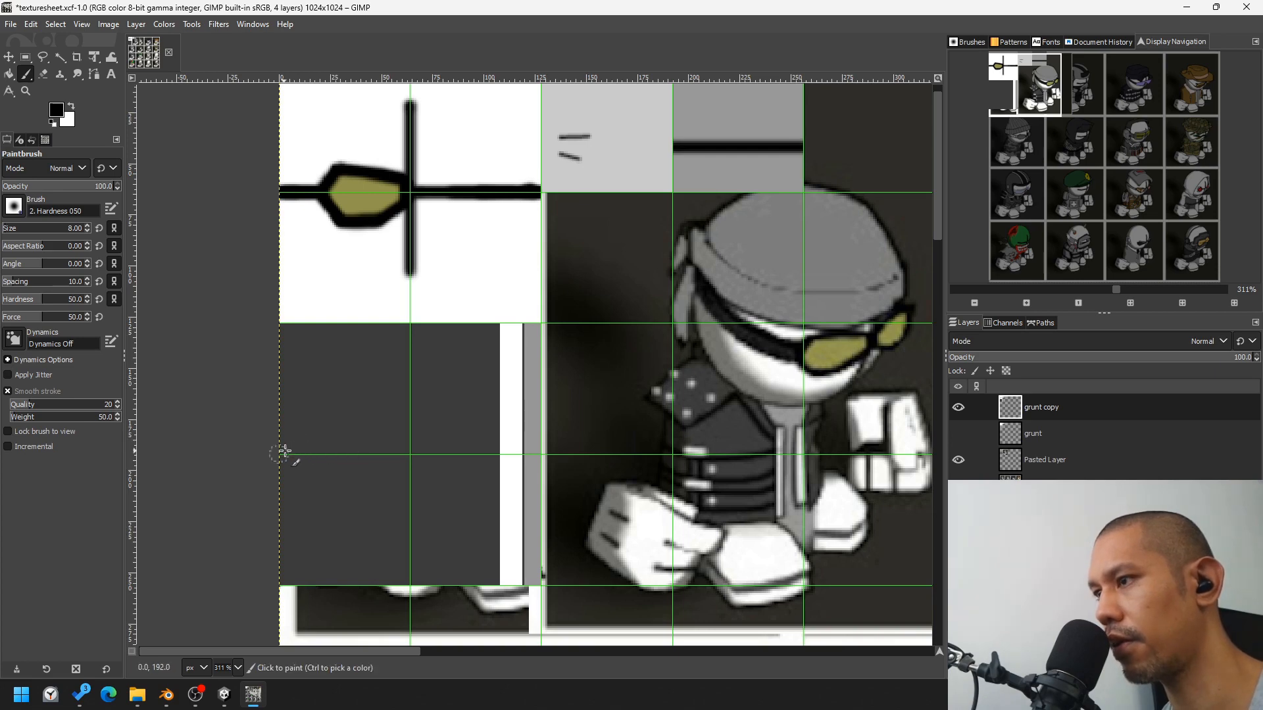
{"action": "left_click_drag", "start_coordinate": [280, 453], "coordinate": [427, 454]}
{"action": "key", "text": "ctrl+z"}
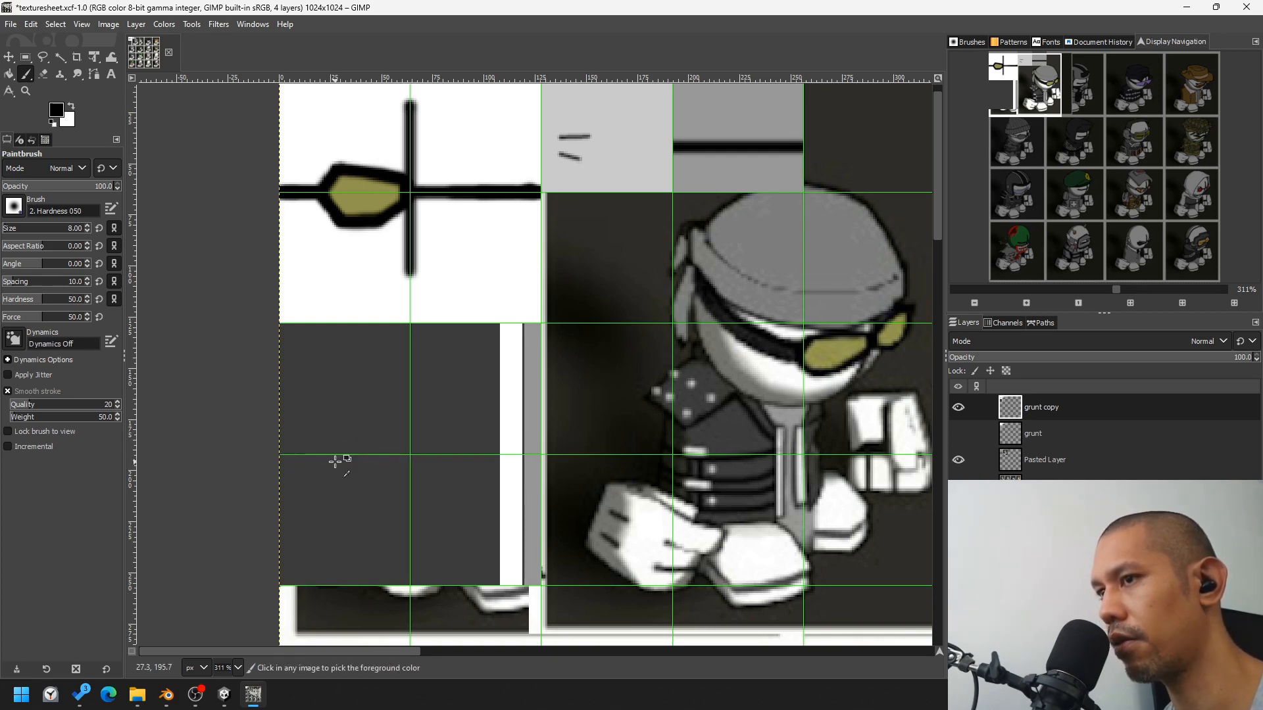
{"action": "left_click", "coordinate": [280, 454]}
{"action": "left_click", "coordinate": [497, 453], "text": "ctrl+shift"}
{"action": "left_click", "coordinate": [279, 486]}
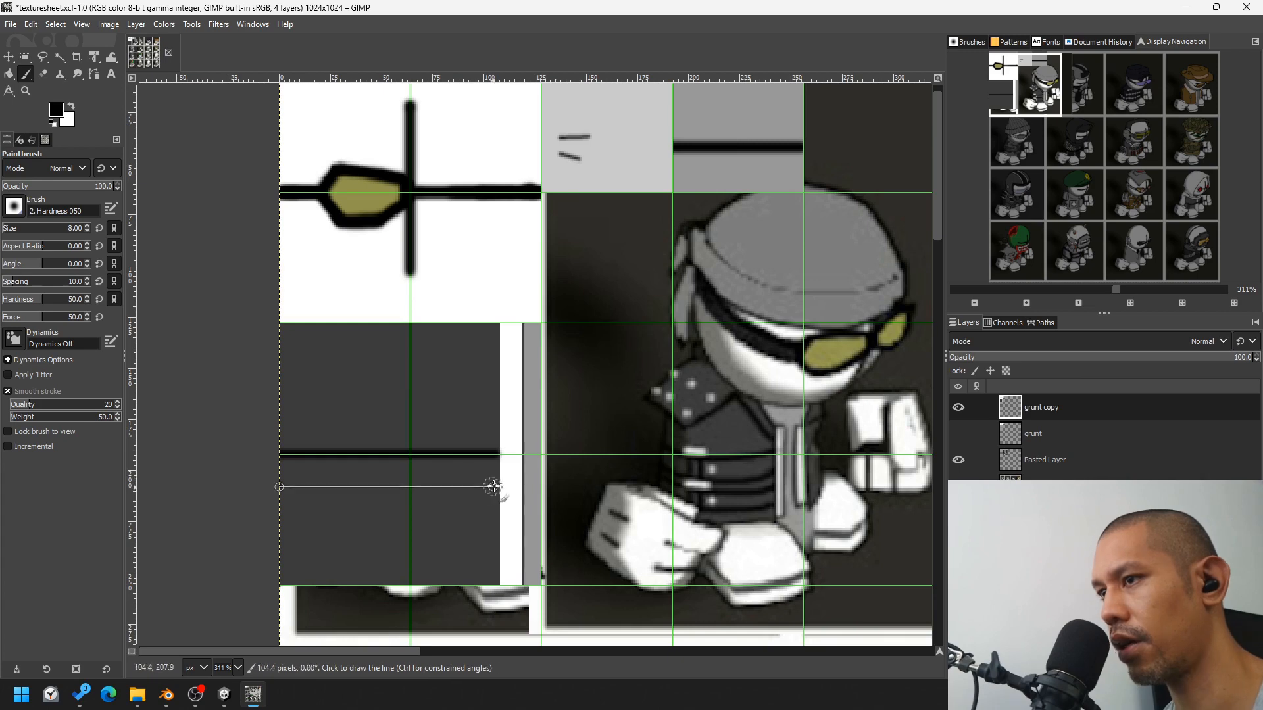
{"action": "left_click", "coordinate": [498, 487], "text": "ctrl+shift"}
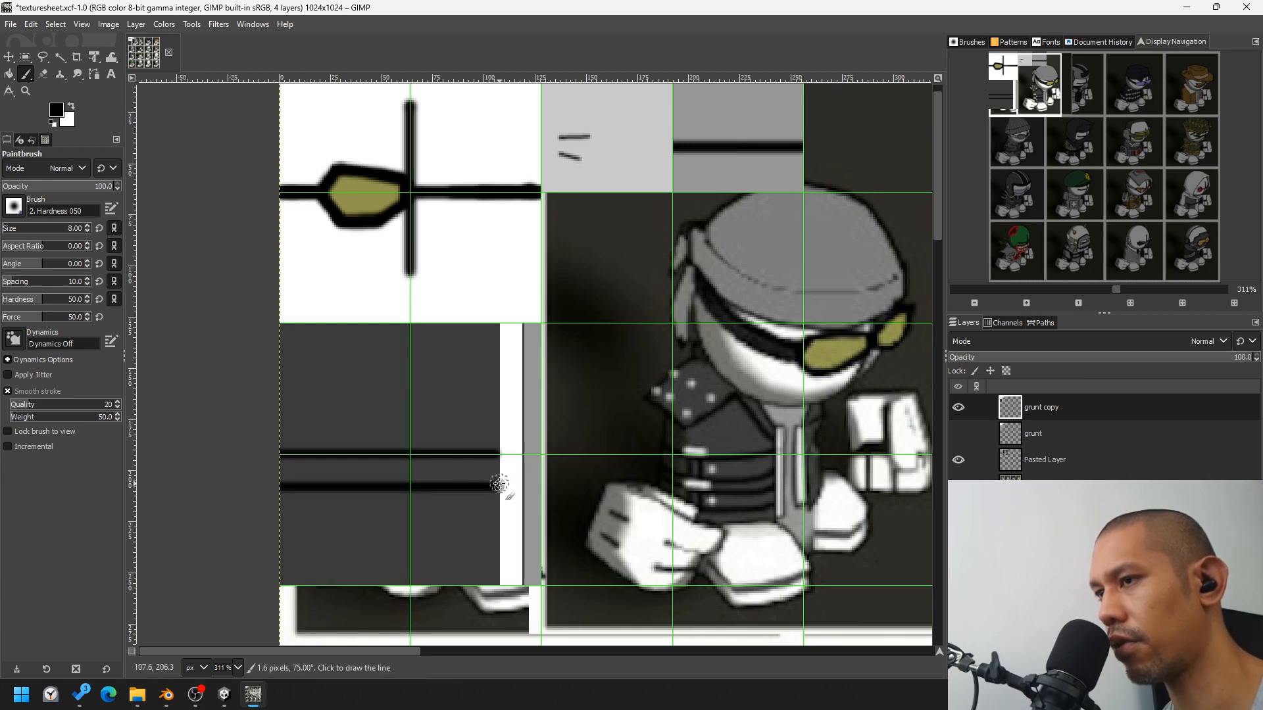
{"action": "left_click", "coordinate": [279, 517]}
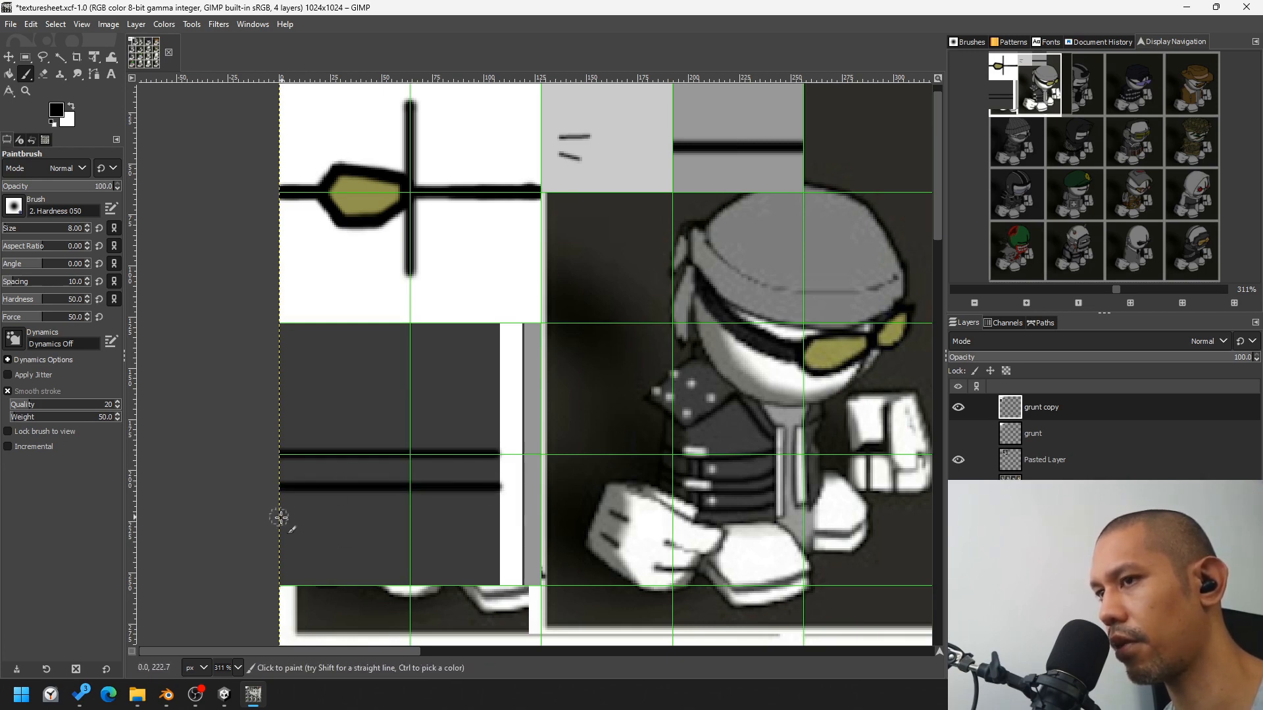
{"action": "left_click", "coordinate": [498, 517], "text": "ctrl+shift"}
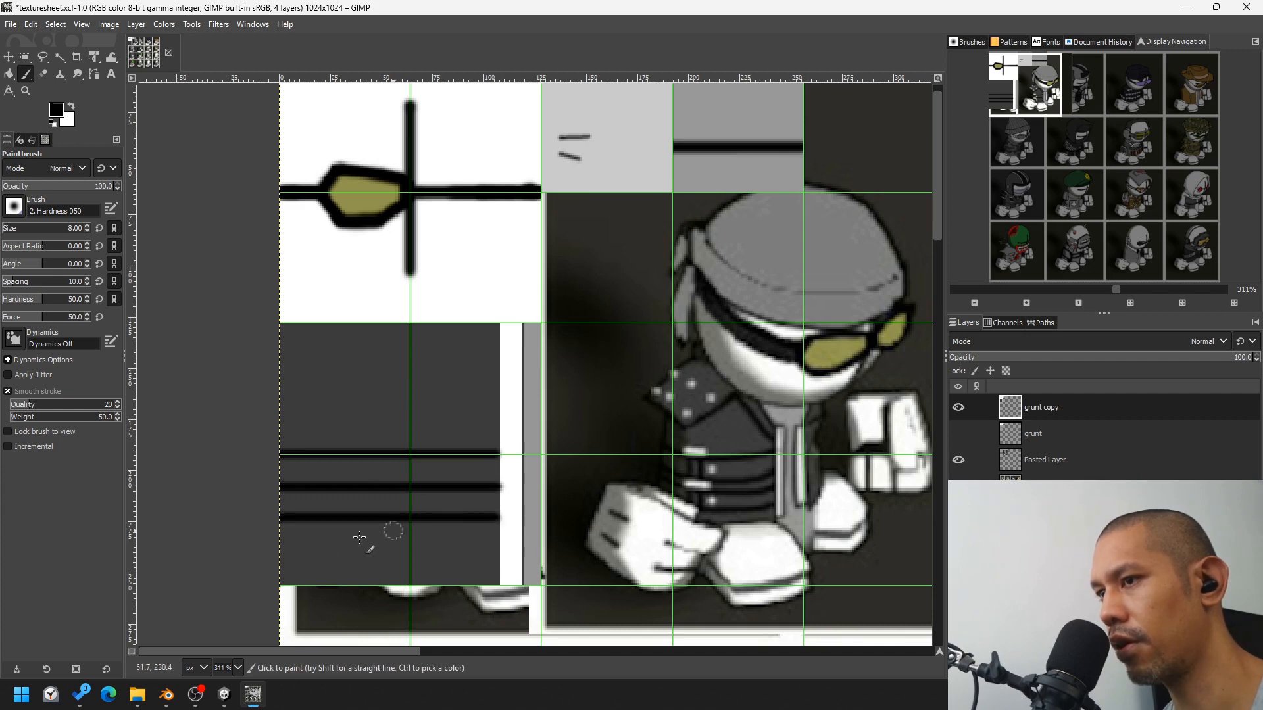
{"action": "left_click", "coordinate": [281, 547]}
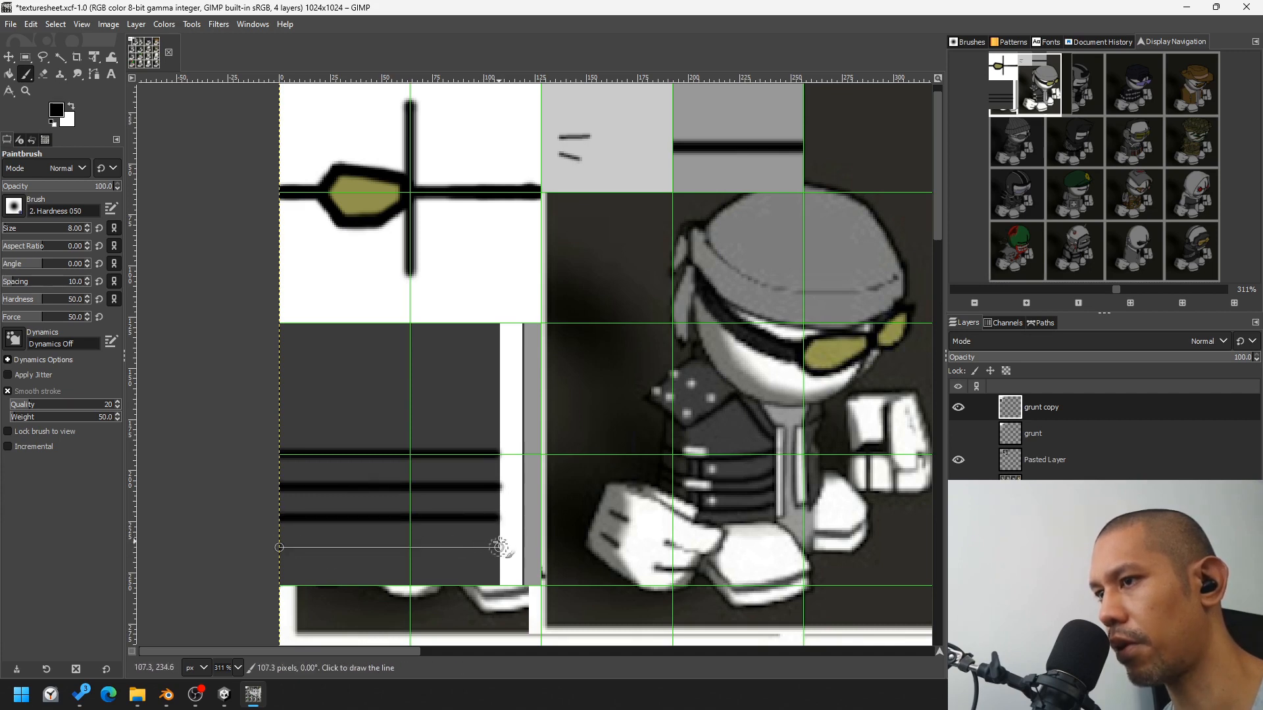
{"action": "left_click", "coordinate": [499, 548], "text": "shift"}
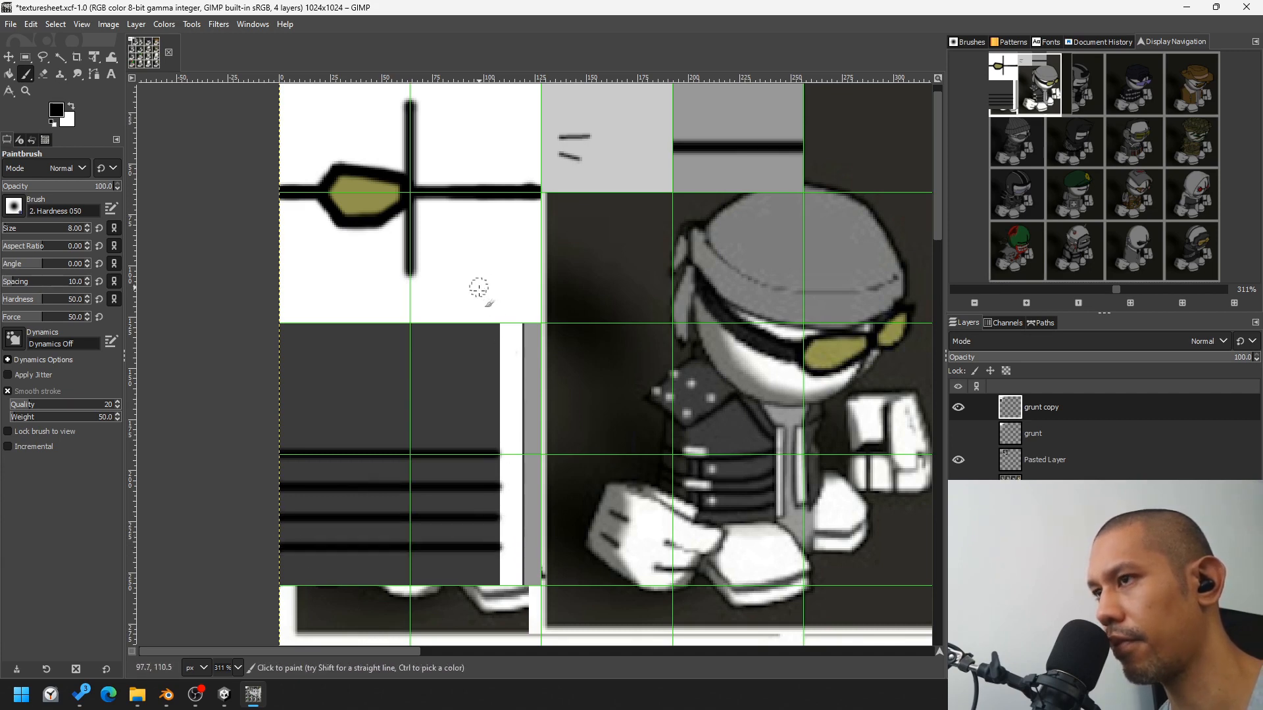
Step: Paint straight black vertical lines along both edges of the white strip over the body square's full height
{"action": "left_click", "coordinate": [498, 322]}
{"action": "left_click", "coordinate": [498, 583], "text": "shift"}
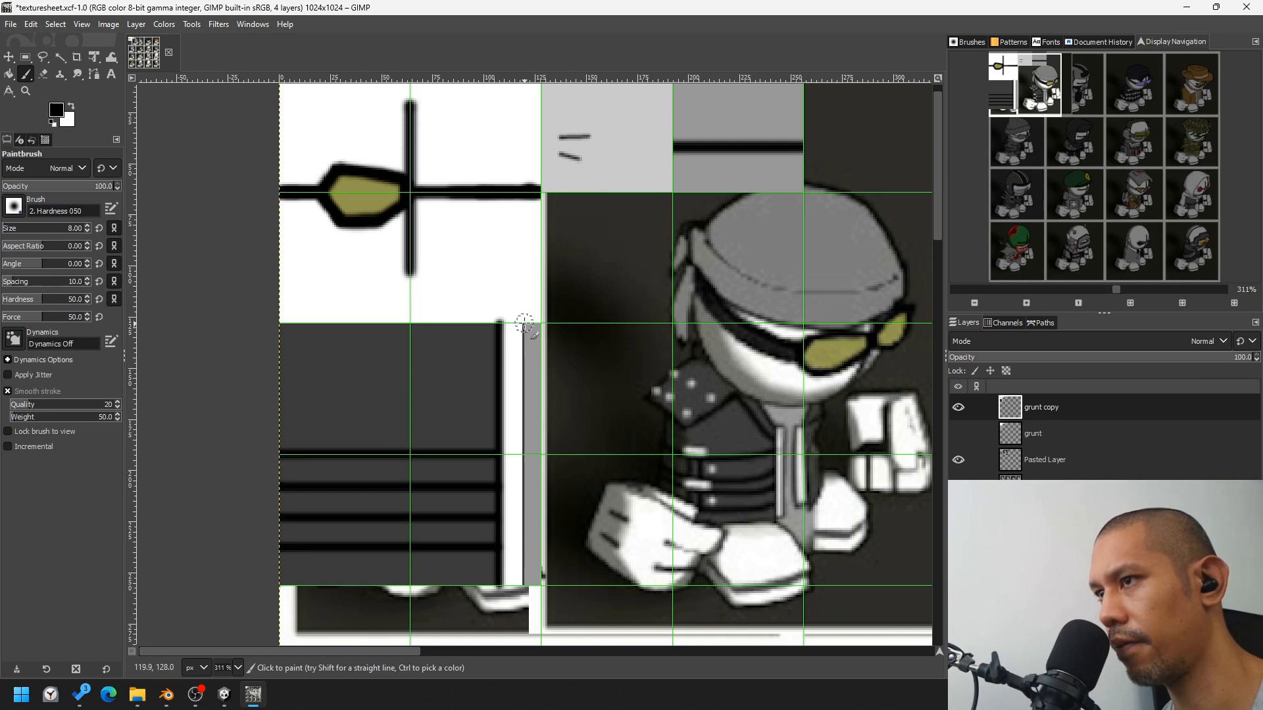
{"action": "left_click", "coordinate": [521, 322]}
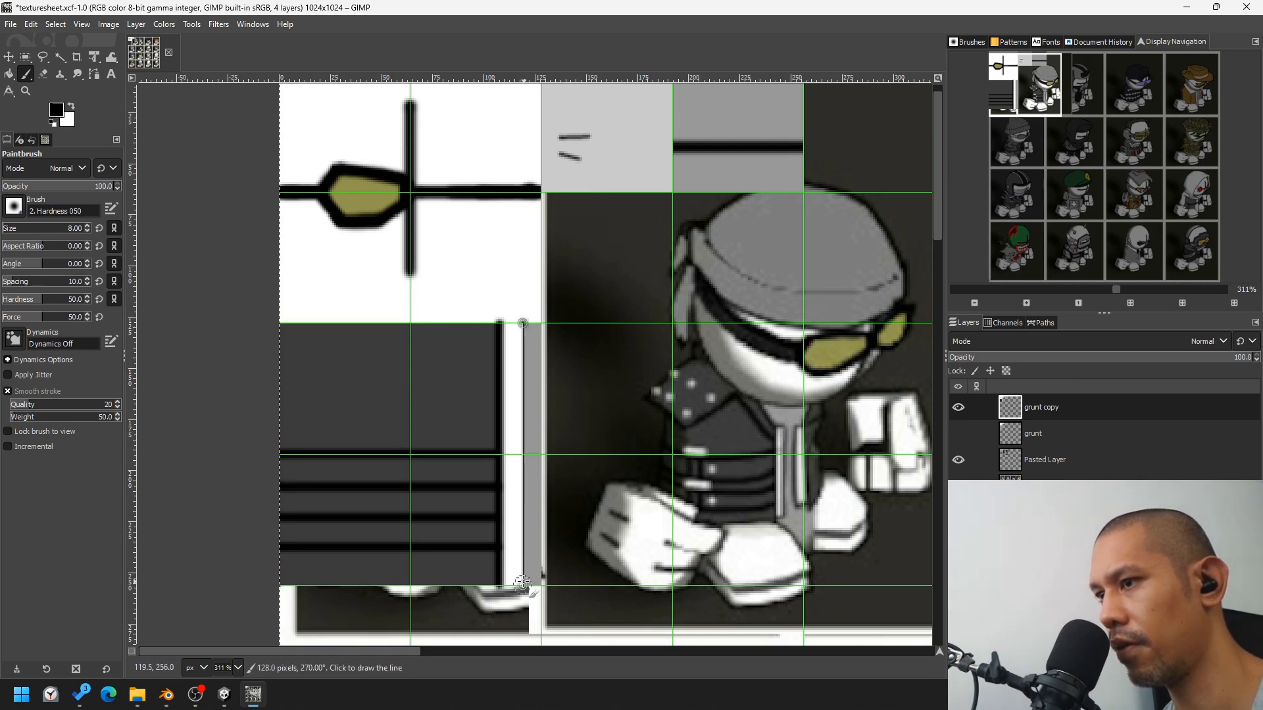
{"action": "left_click", "coordinate": [523, 583], "text": "shift"}
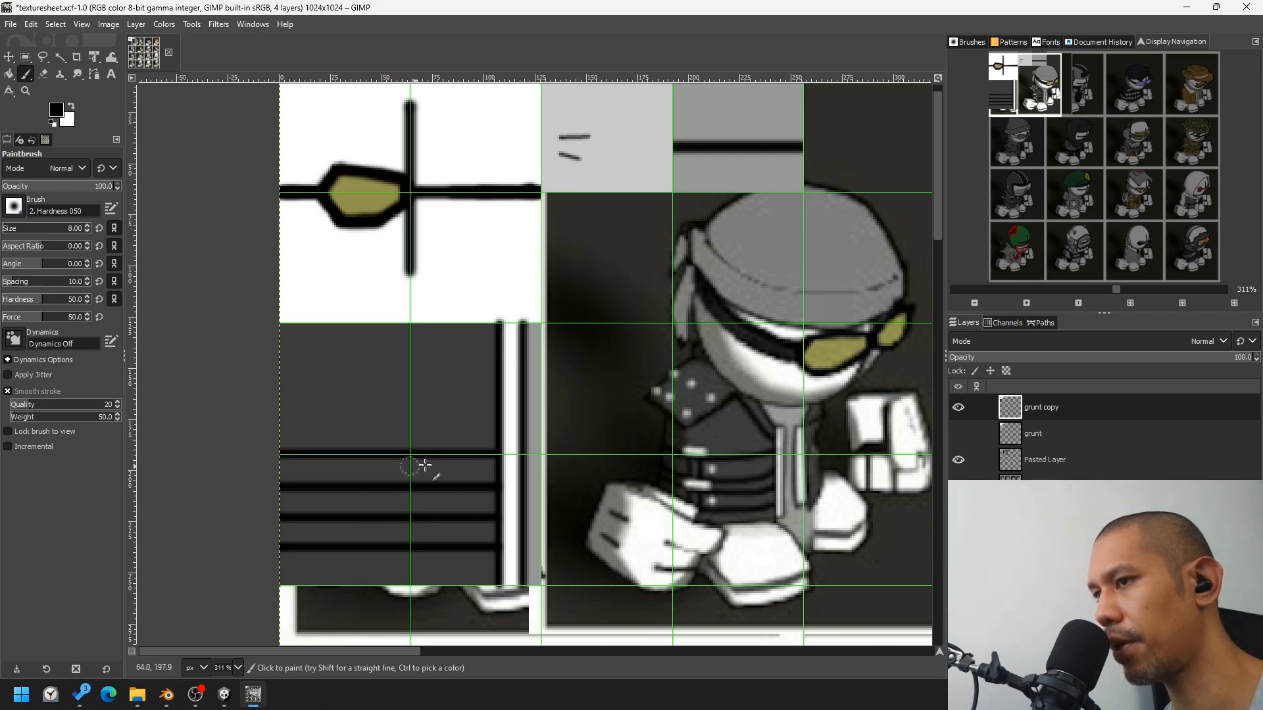
Step: Paint two short black vertical lines close together across the two vest straps near the middle, and make white the foreground color
{"action": "left_click_drag", "start_coordinate": [408, 456], "coordinate": [412, 551]}
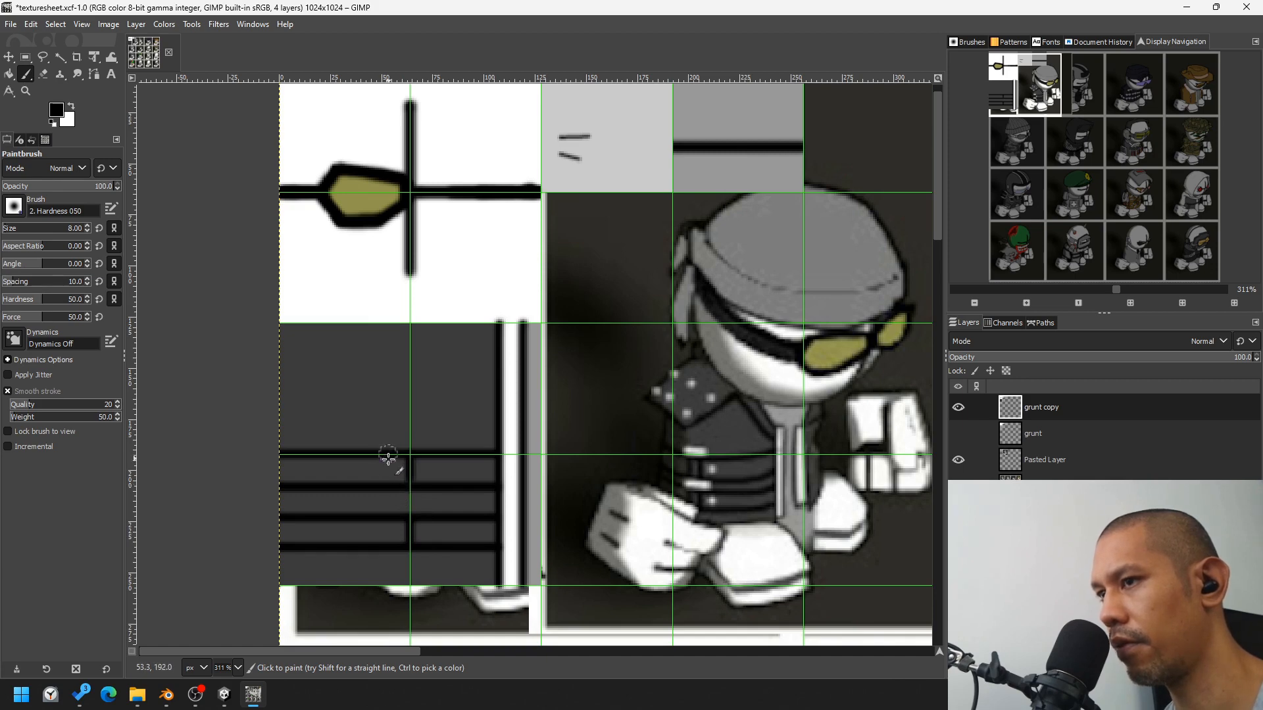
{"action": "left_click_drag", "start_coordinate": [388, 457], "coordinate": [388, 547]}
{"action": "left_click", "coordinate": [71, 106]}
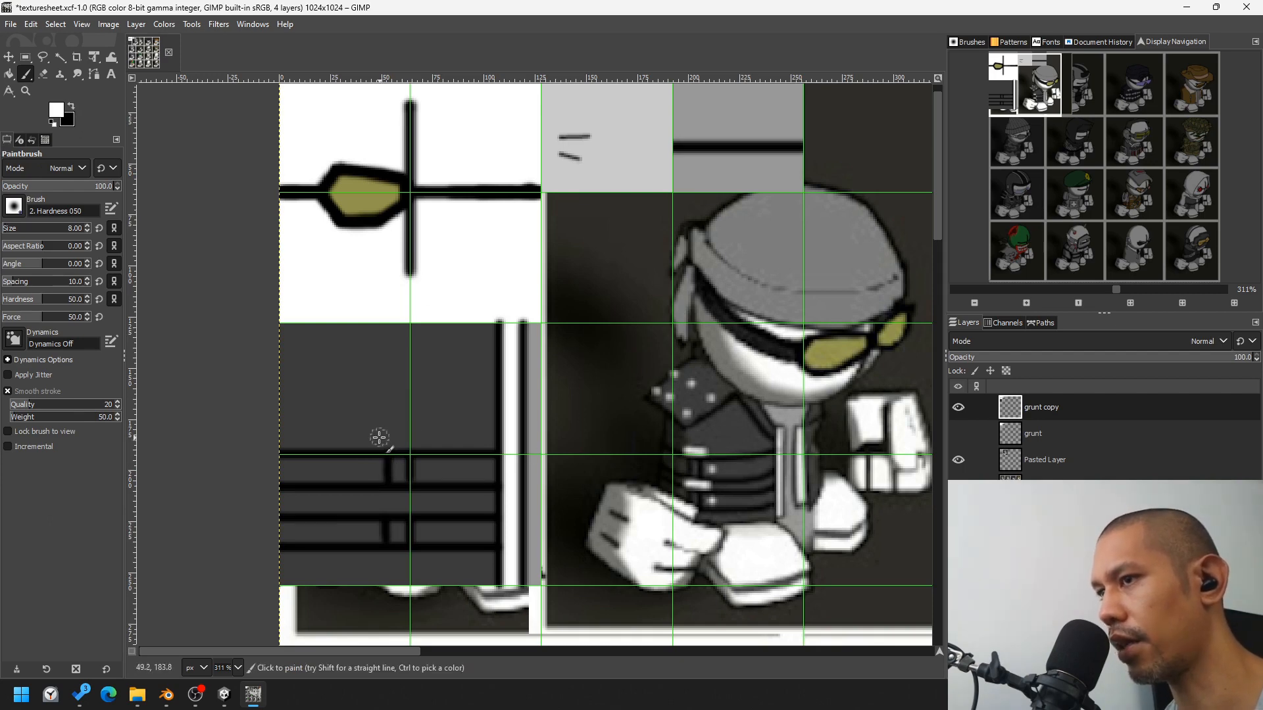
{"action": "left_click_drag", "start_coordinate": [376, 433], "coordinate": [380, 437]}
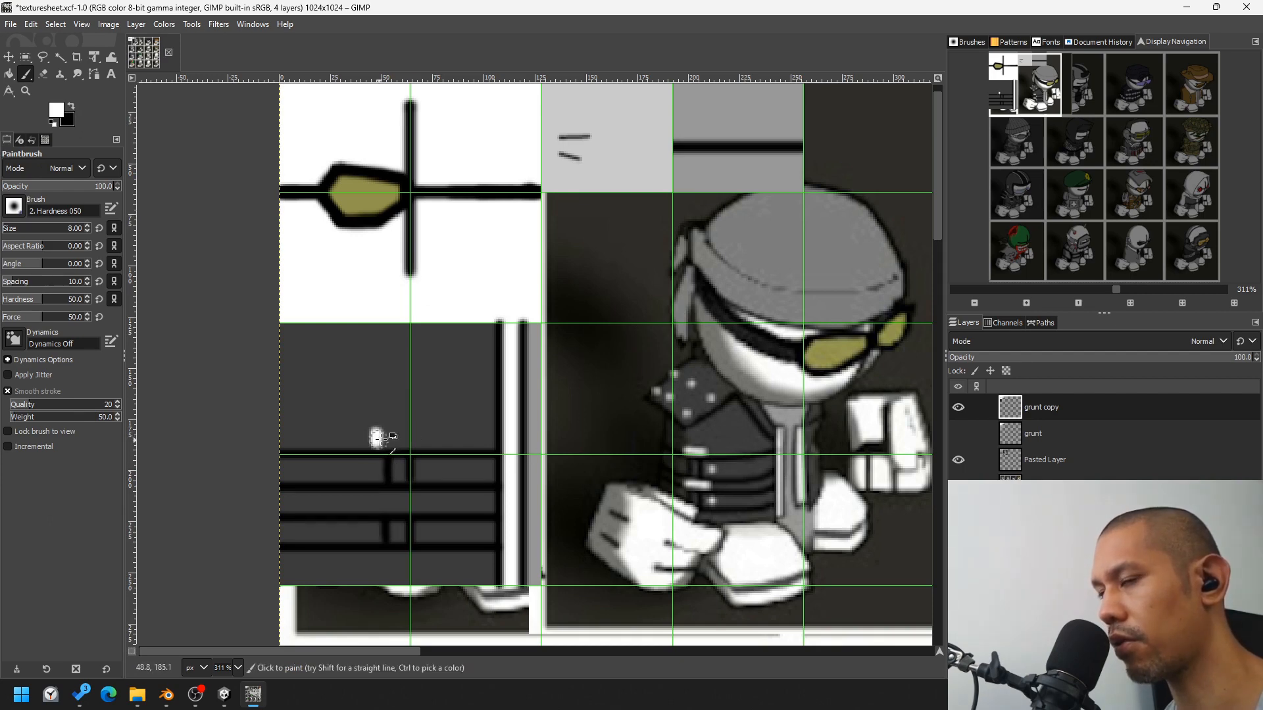
{"action": "key", "text": "ctrl+z"}
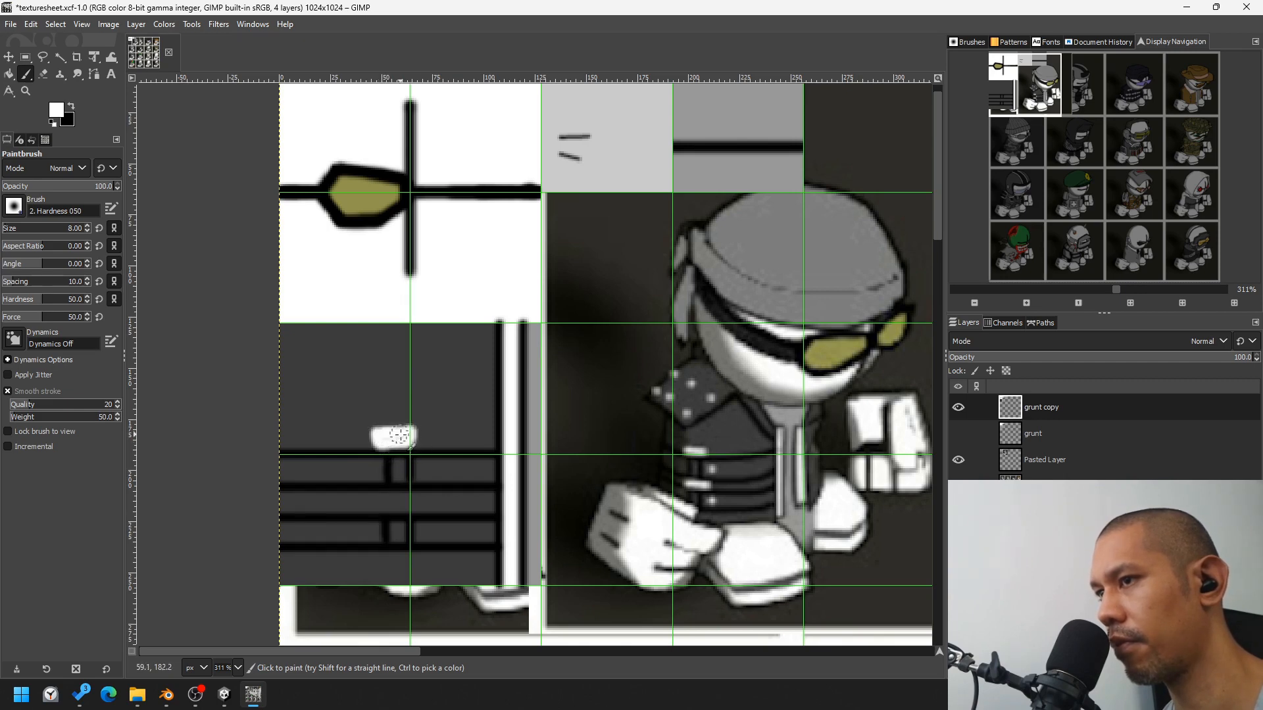
{"action": "key", "text": "ctrl+z"}
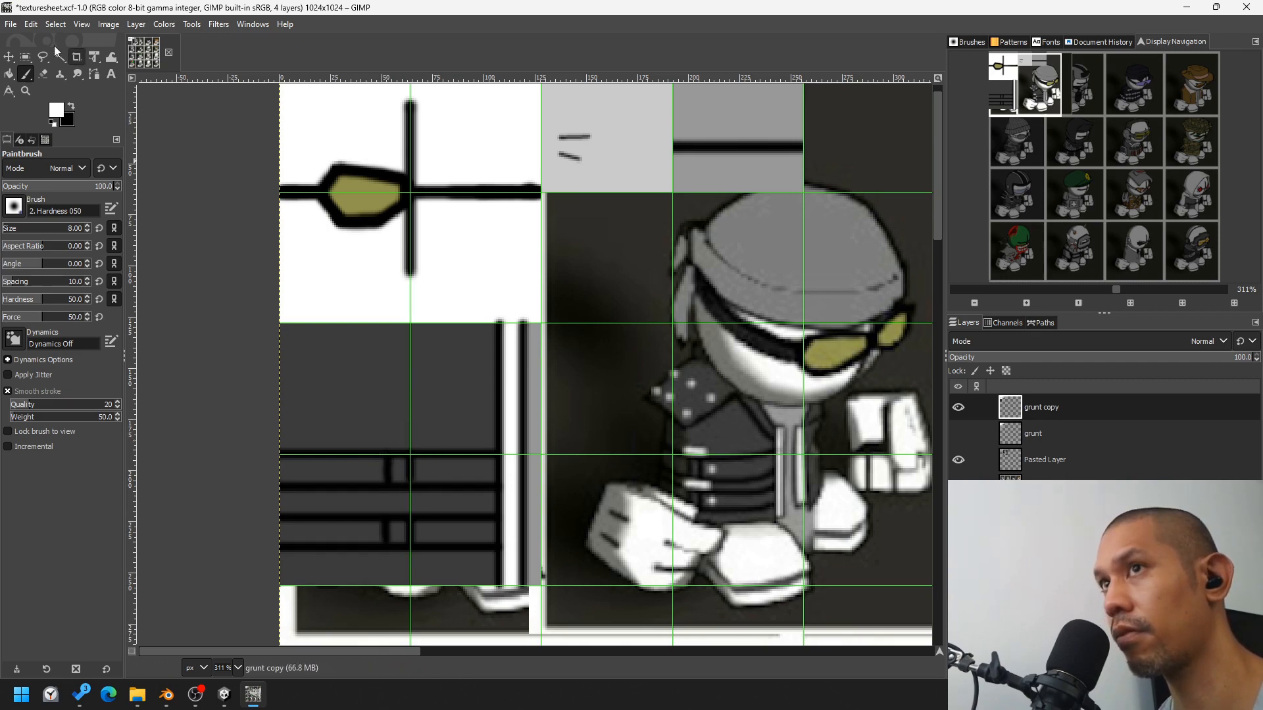
Step: Turn off snapping to the grid and paint two white buckles and two white rivet dots at the vest straps
{"action": "left_click", "coordinate": [83, 27]}
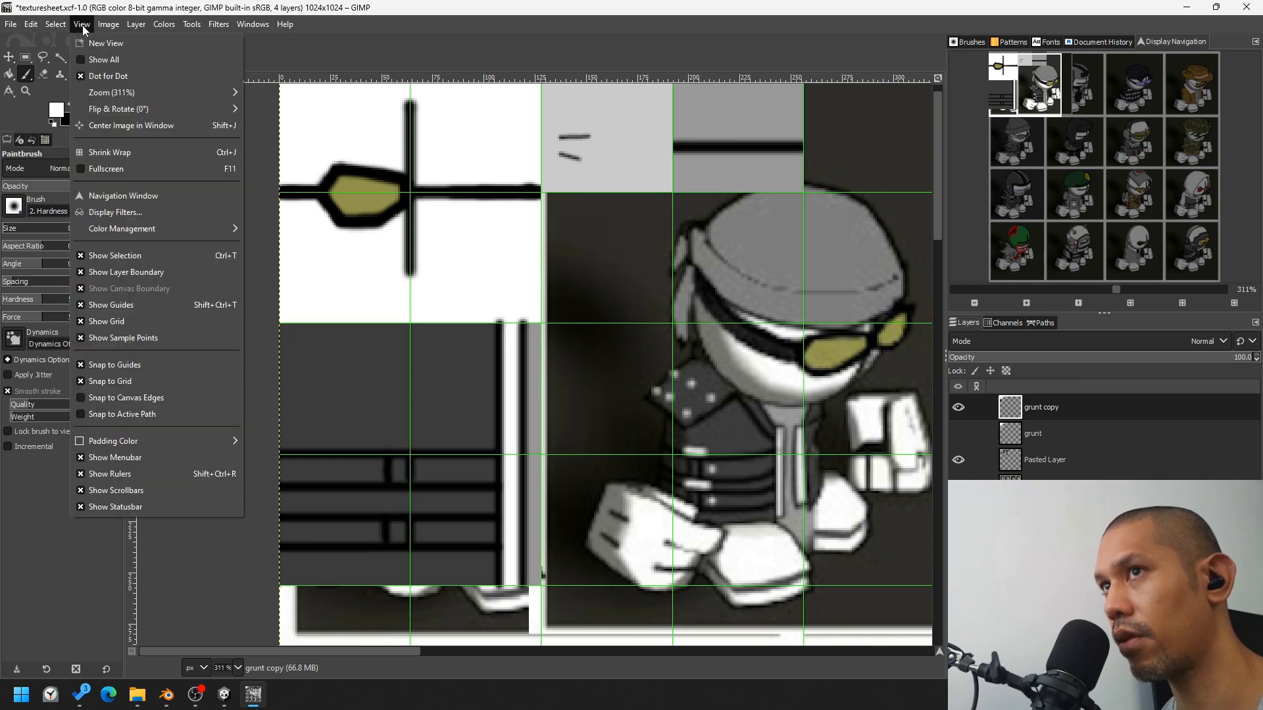
{"action": "left_click", "coordinate": [158, 381]}
{"action": "mouse_move", "coordinate": [378, 430]}
{"action": "left_mouse_down"}
{"action": "mouse_move", "coordinate": [377, 444]}
{"action": "mouse_move", "coordinate": [411, 442]}
{"action": "mouse_move", "coordinate": [382, 434]}
{"action": "mouse_move", "coordinate": [413, 434]}
{"action": "mouse_move", "coordinate": [400, 434]}
{"action": "left_mouse_up"}
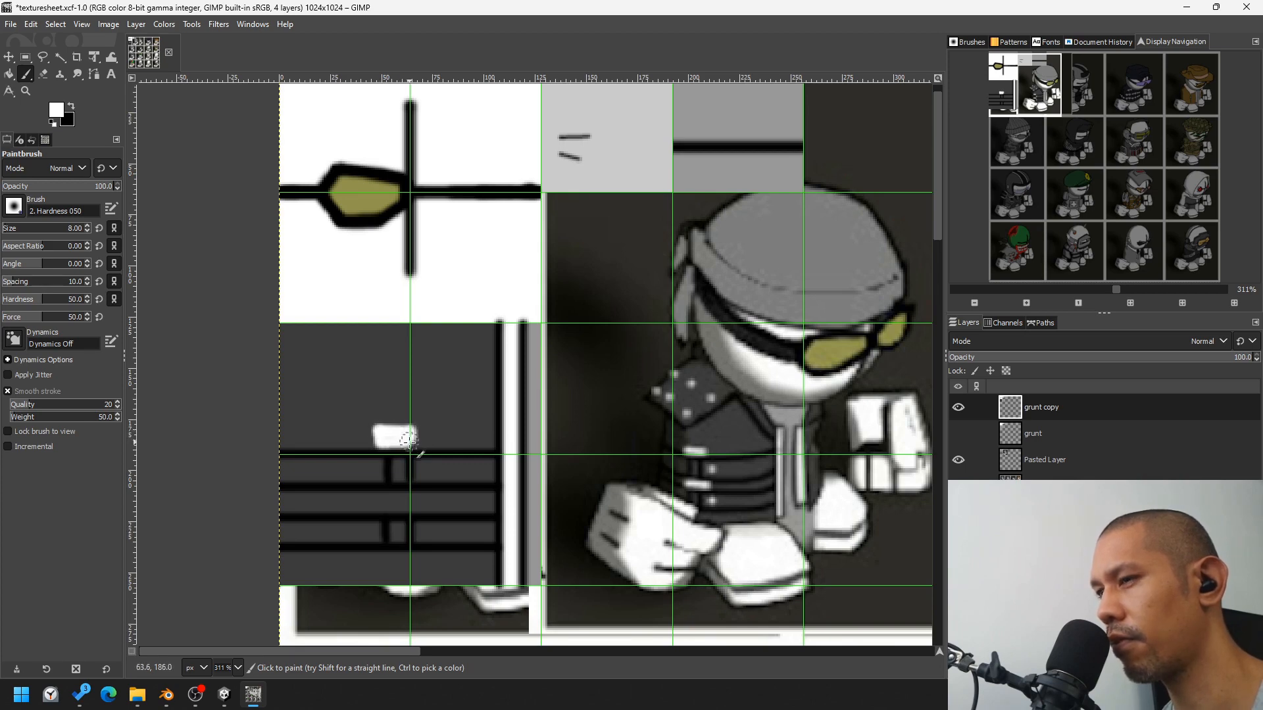
{"action": "mouse_move", "coordinate": [391, 501]}
{"action": "left_mouse_down"}
{"action": "mouse_move", "coordinate": [377, 501]}
{"action": "mouse_move", "coordinate": [413, 505]}
{"action": "left_mouse_up"}
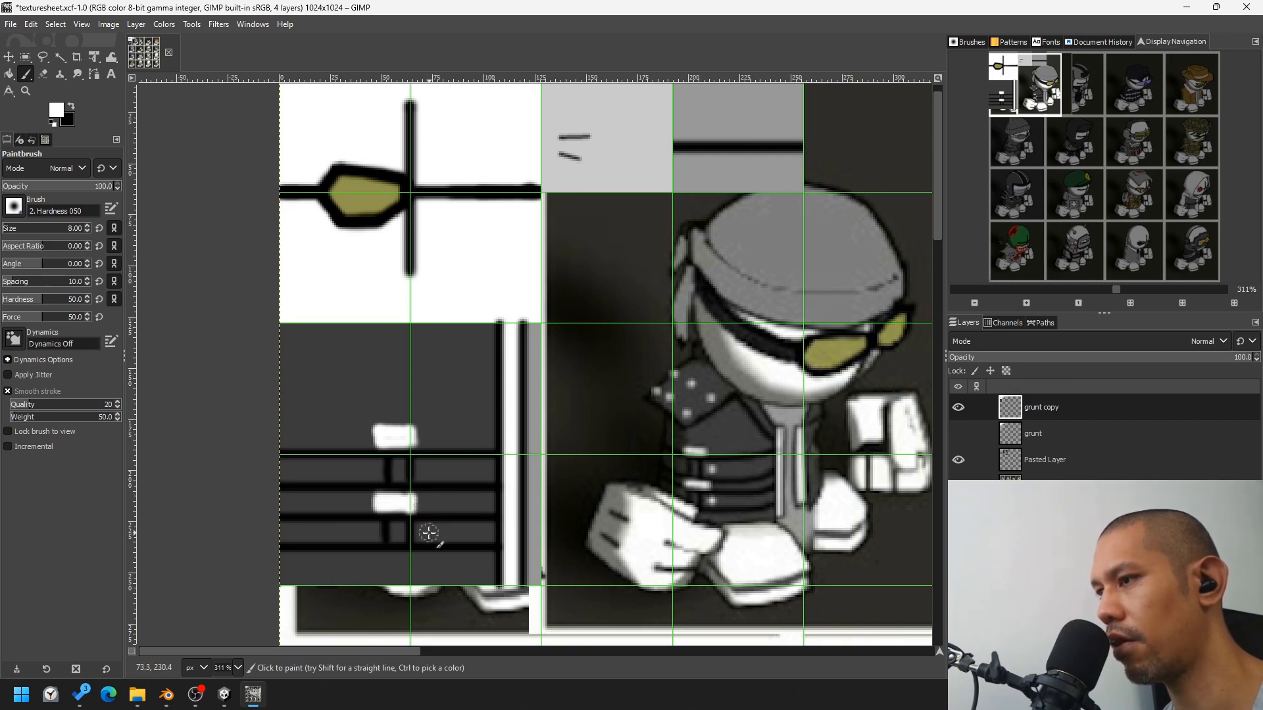
{"action": "left_click", "coordinate": [427, 531]}
{"action": "left_click", "coordinate": [428, 469]}
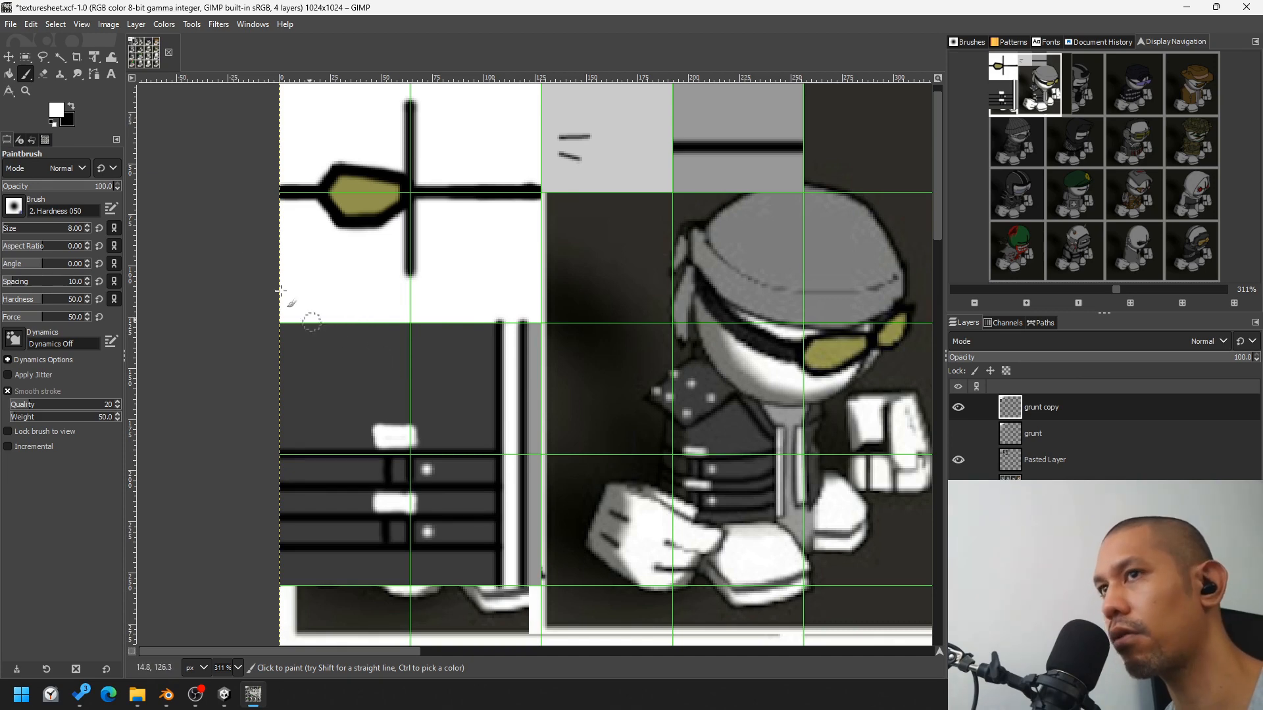
Step: Paint a three-sided black outline about 51 px wide hanging from the body square's upper edge as the shoulder pad
{"action": "left_click", "coordinate": [71, 106]}
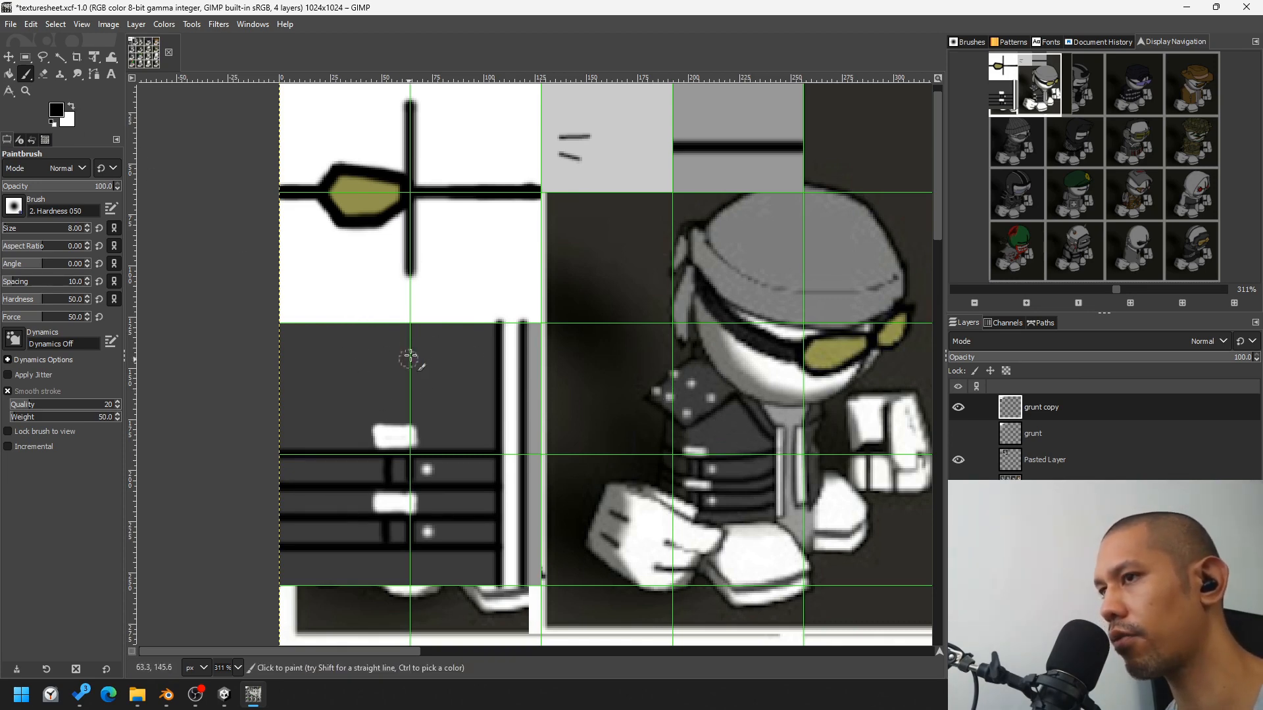
{"action": "left_click", "coordinate": [347, 323]}
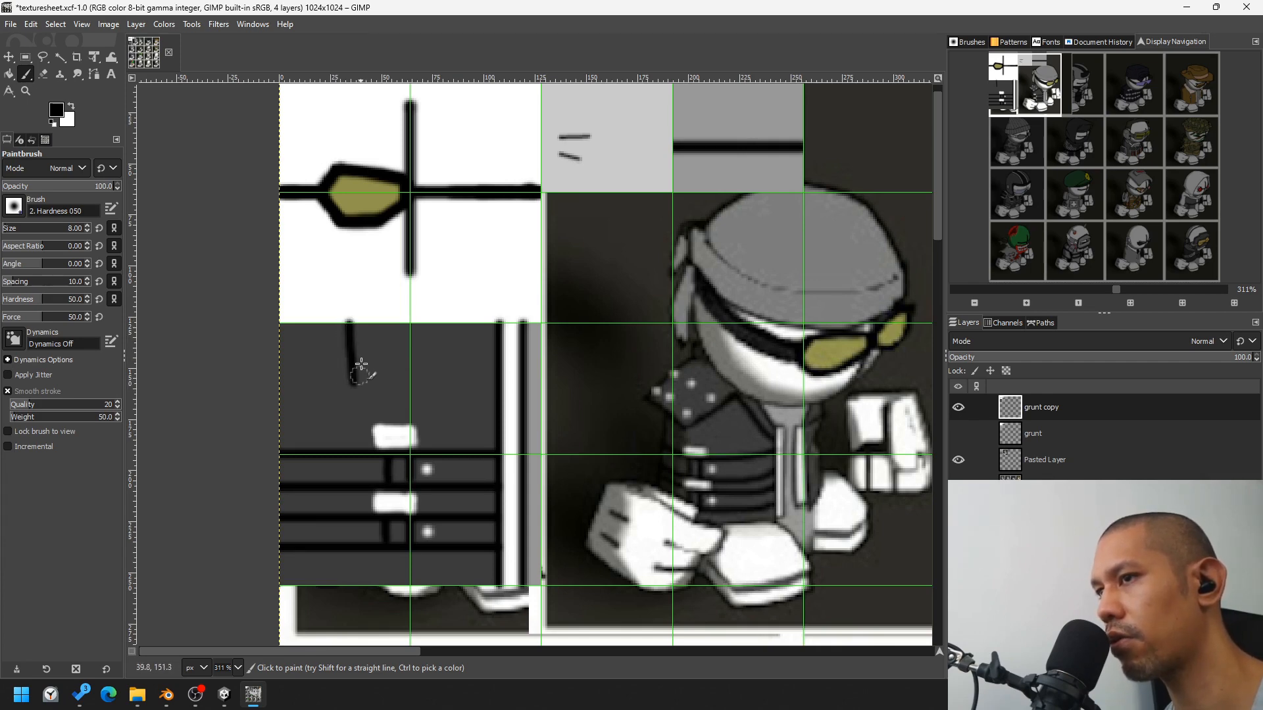
{"action": "left_click", "coordinate": [345, 385], "text": "shift"}
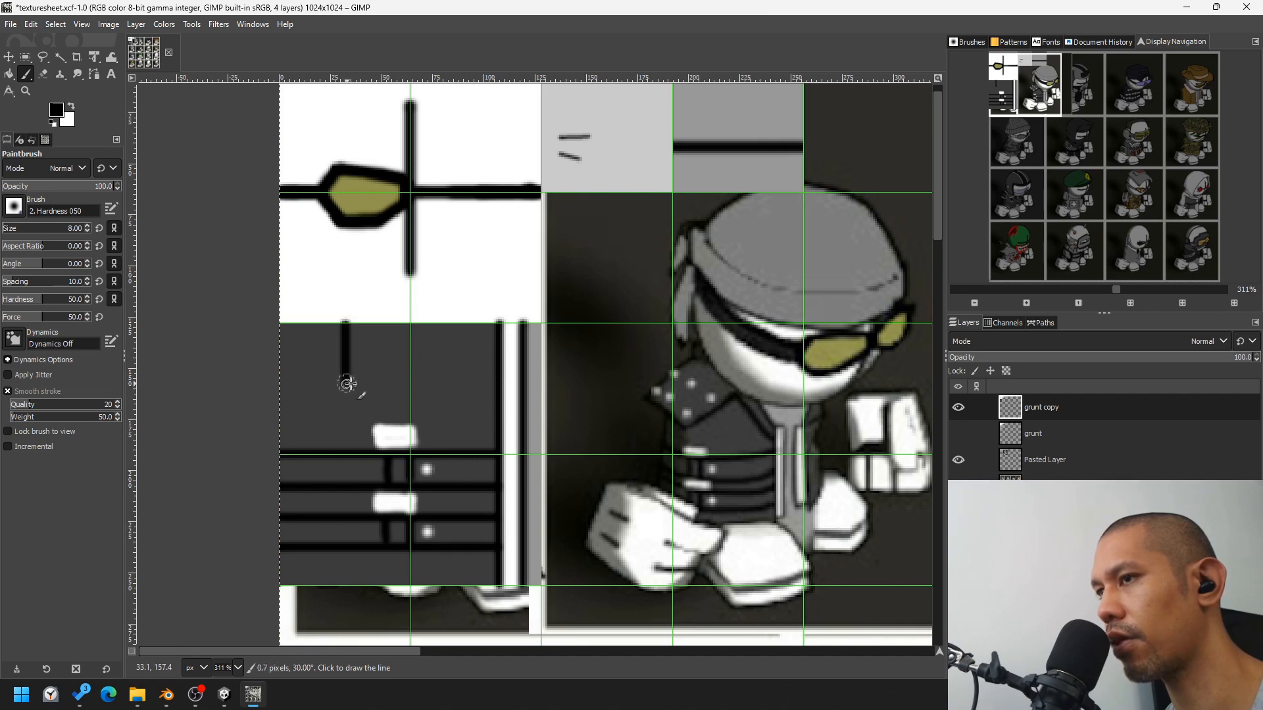
{"action": "left_click", "coordinate": [453, 386], "text": "shift"}
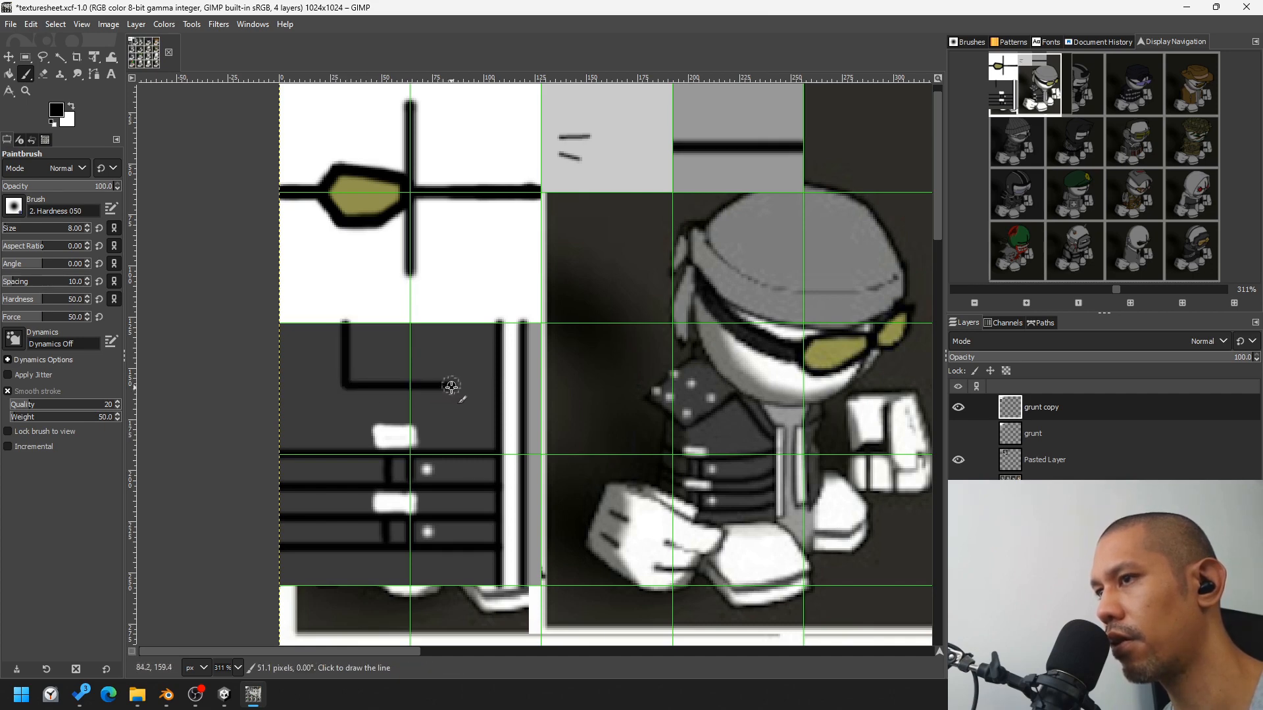
{"action": "left_click", "coordinate": [455, 327]}
{"action": "left_click", "coordinate": [454, 386], "text": "shift"}
Step: Dot six white studs in two rows of three inside the black-outlined shoulder pad
{"action": "key", "text": "x"}
{"action": "left_click", "coordinate": [363, 368]}
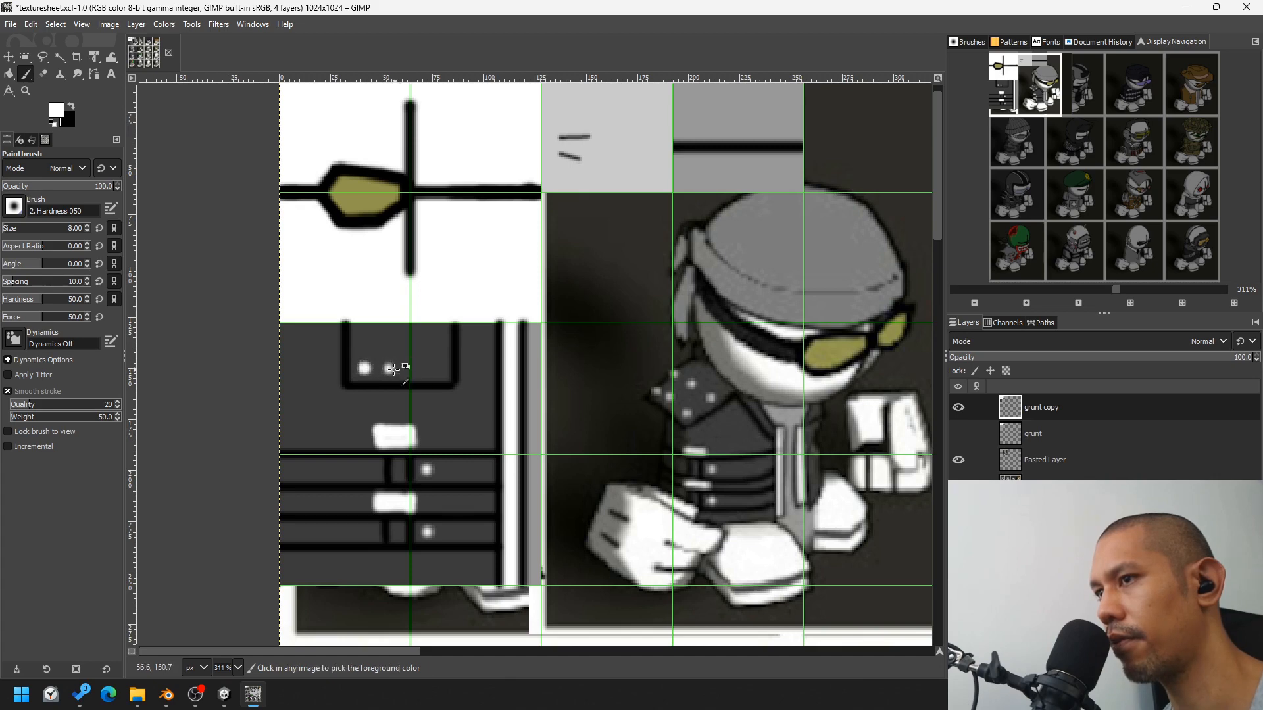
{"action": "key", "text": "ctrl+z"}
{"action": "left_click", "coordinate": [365, 367]}
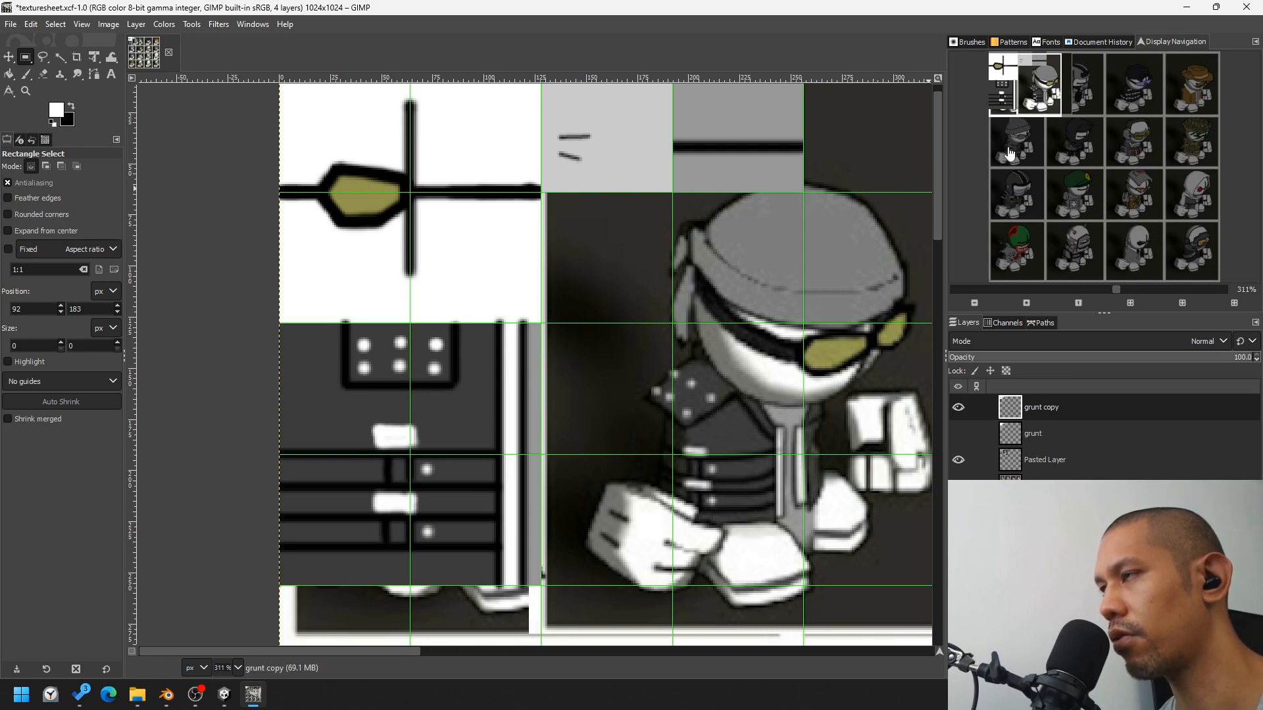
Step: Fill the upper band of the head square with gray as the cap, and paint a black line along its lower edge
{"action": "left_click_drag", "start_coordinate": [1040, 90], "coordinate": [1041, 85]}
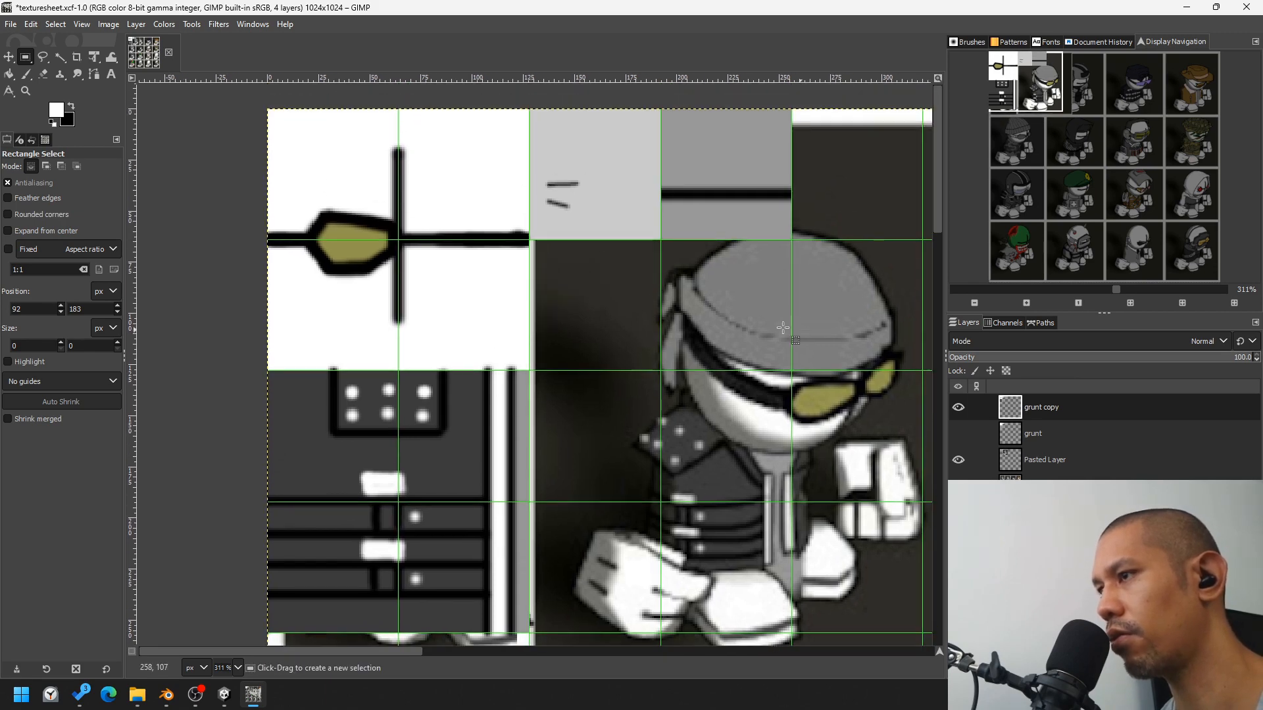
{"action": "left_click", "coordinate": [9, 74]}
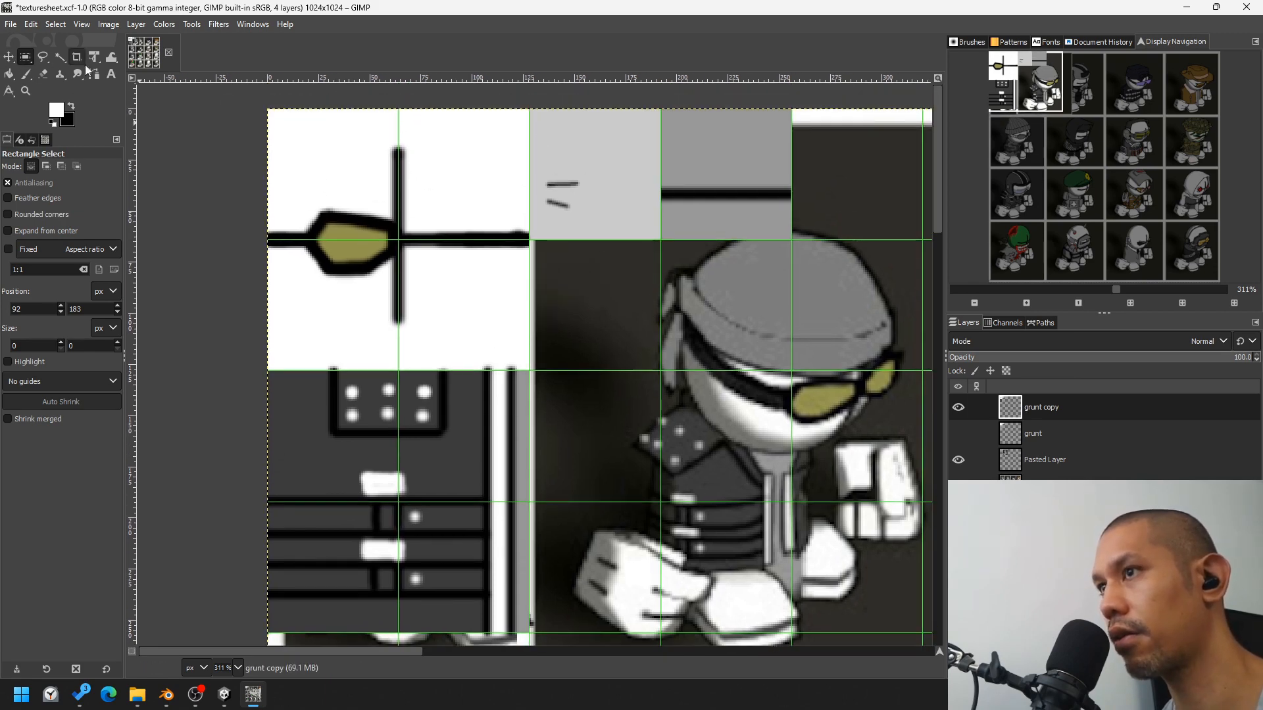
{"action": "left_click", "coordinate": [360, 115]}
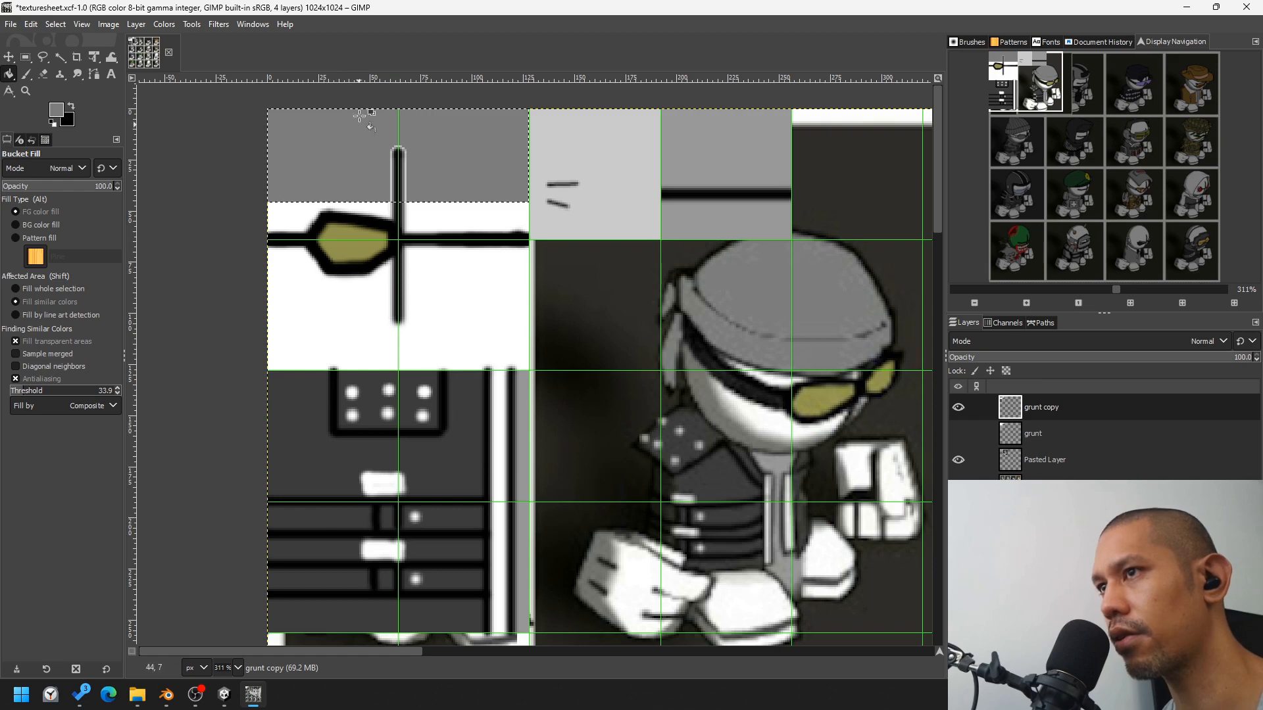
{"action": "left_click", "coordinate": [29, 78]}
{"action": "mouse_move", "coordinate": [386, 160]}
{"action": "left_mouse_down"}
{"action": "mouse_move", "coordinate": [411, 159]}
{"action": "mouse_move", "coordinate": [393, 154]}
{"action": "mouse_move", "coordinate": [362, 189]}
{"action": "mouse_move", "coordinate": [411, 189]}
{"action": "mouse_move", "coordinate": [411, 199]}
{"action": "left_mouse_up"}
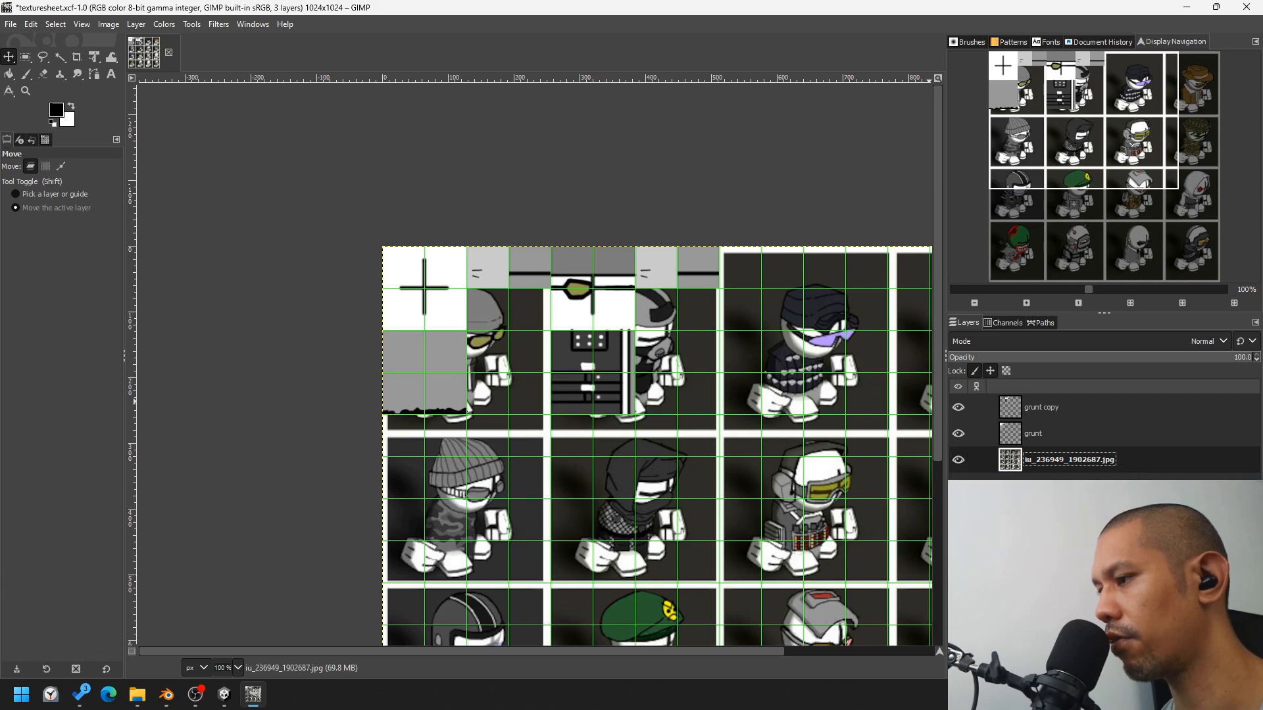
Step: Add a new layer above the reference image, beneath the grunt layers, and fill it with bright green (00ff0f)
{"action": "key", "text": "shift+ctrl+n"}
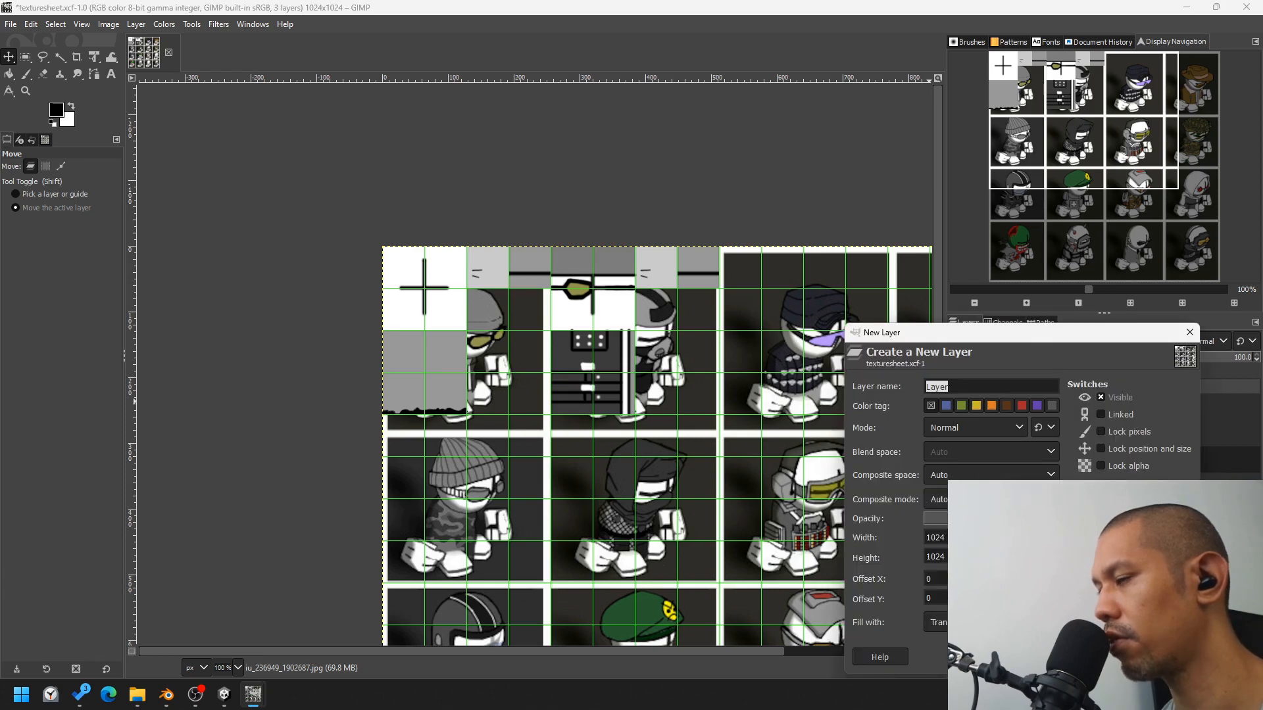
{"action": "key", "text": "Return"}
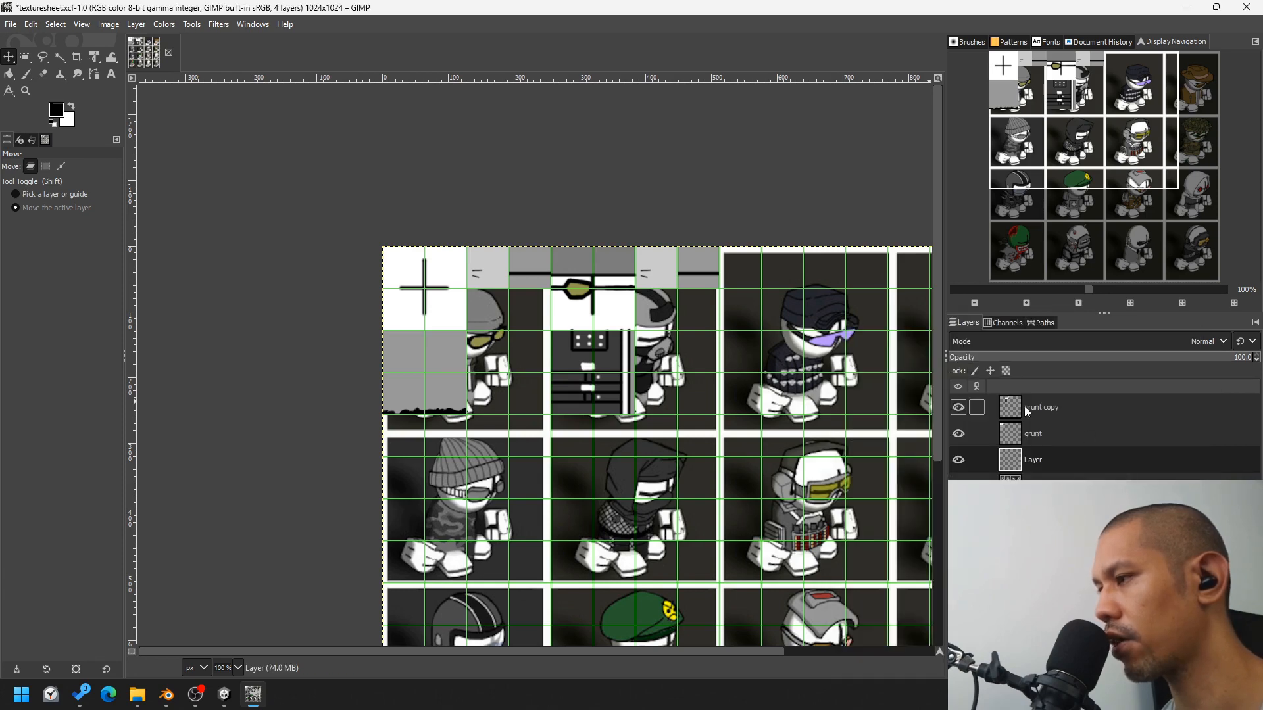
{"action": "left_click", "coordinate": [56, 111]}
{"action": "left_click", "coordinate": [122, 130]}
{"action": "left_click_drag", "start_coordinate": [68, 112], "coordinate": [115, 11]}
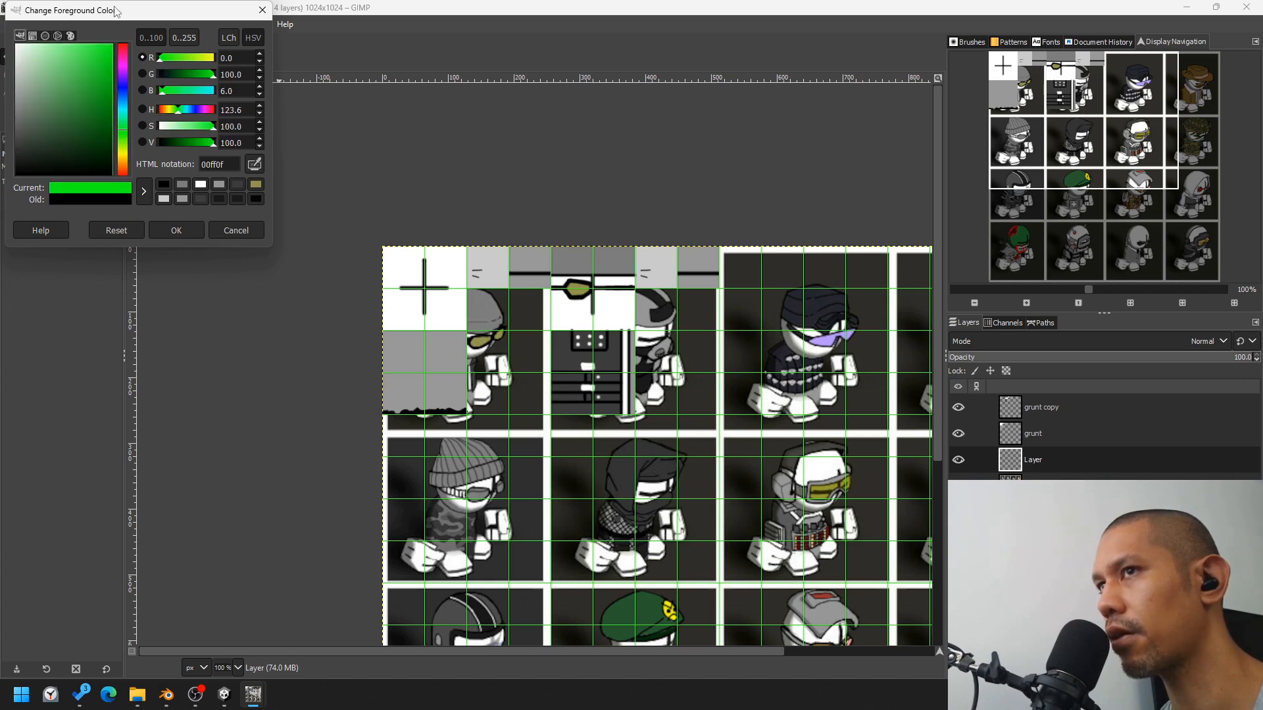
{"action": "left_click", "coordinate": [176, 232]}
{"action": "left_click", "coordinate": [9, 74]}
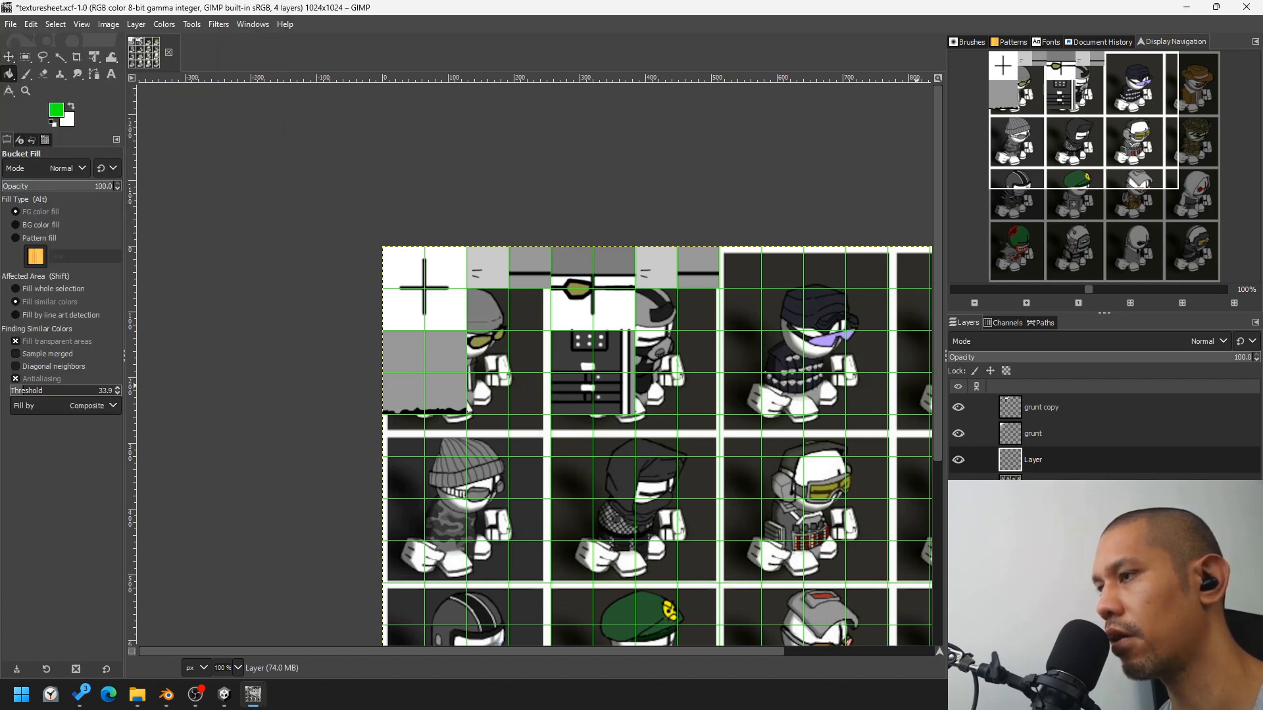
{"action": "left_click", "coordinate": [735, 490]}
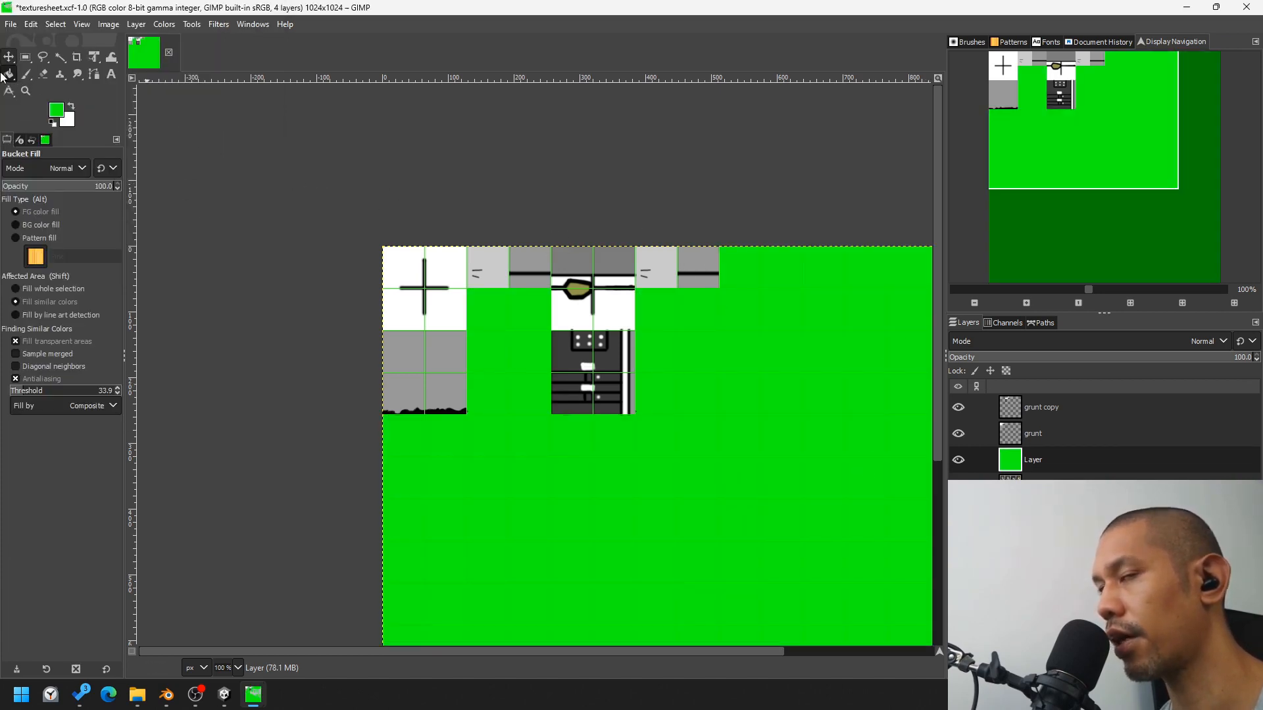
Step: Switch to Blender and rename the duplicated body object to body.001.jacket
{"action": "key", "text": "alt+Tab"}
{"action": "type", "text": ".jacket"}
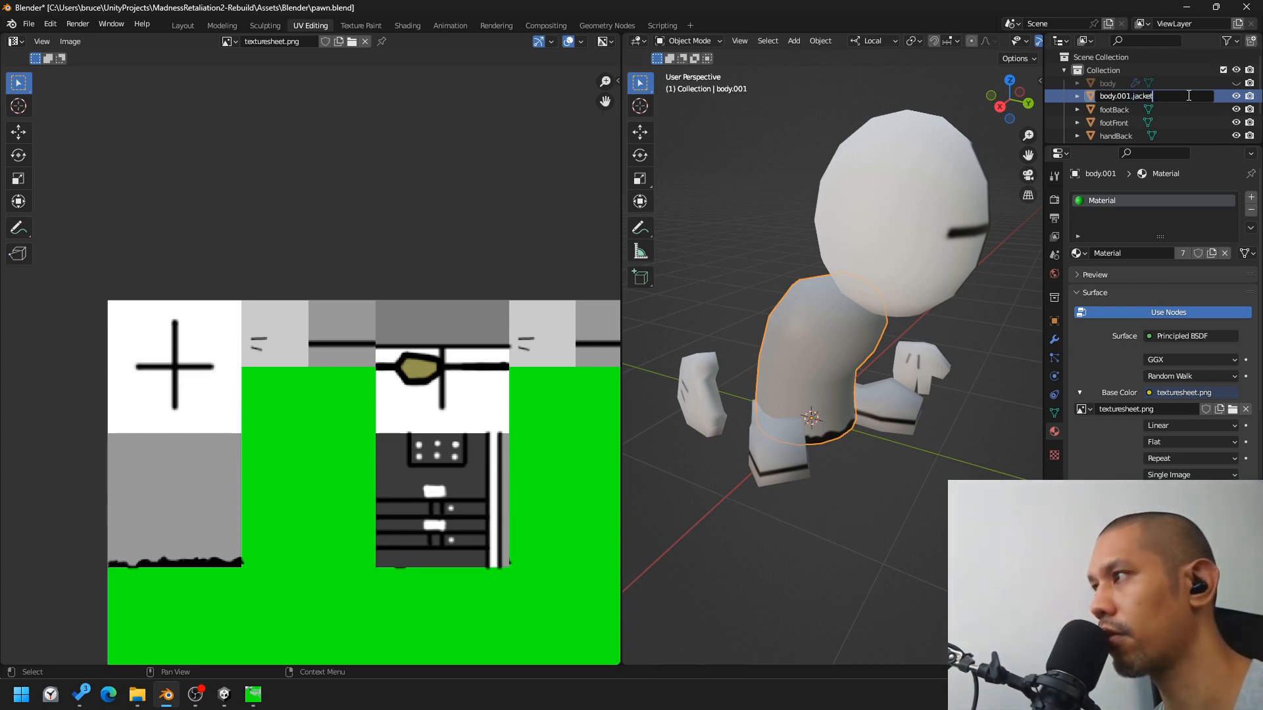
{"action": "key", "text": "Return"}
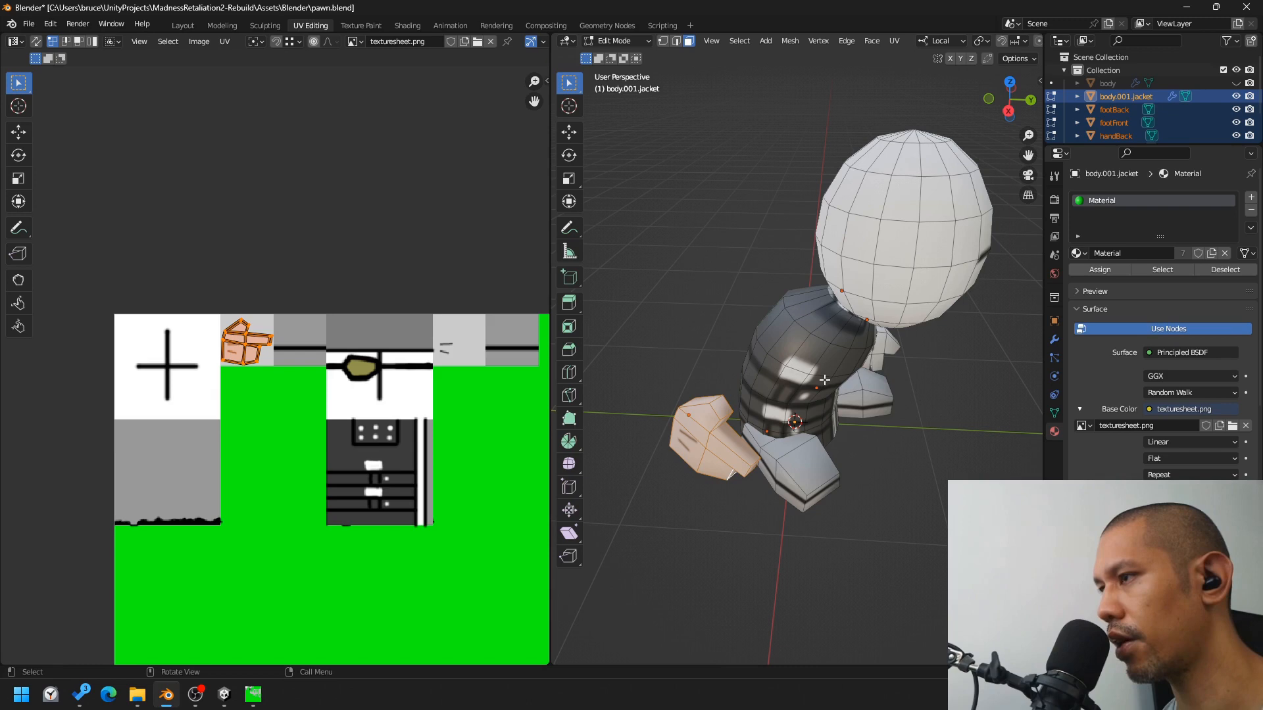
Step: Select the entire fan-shaped UV island above the jacket body's grid and move it to another spot on the texture
{"action": "left_click", "coordinate": [820, 379]}
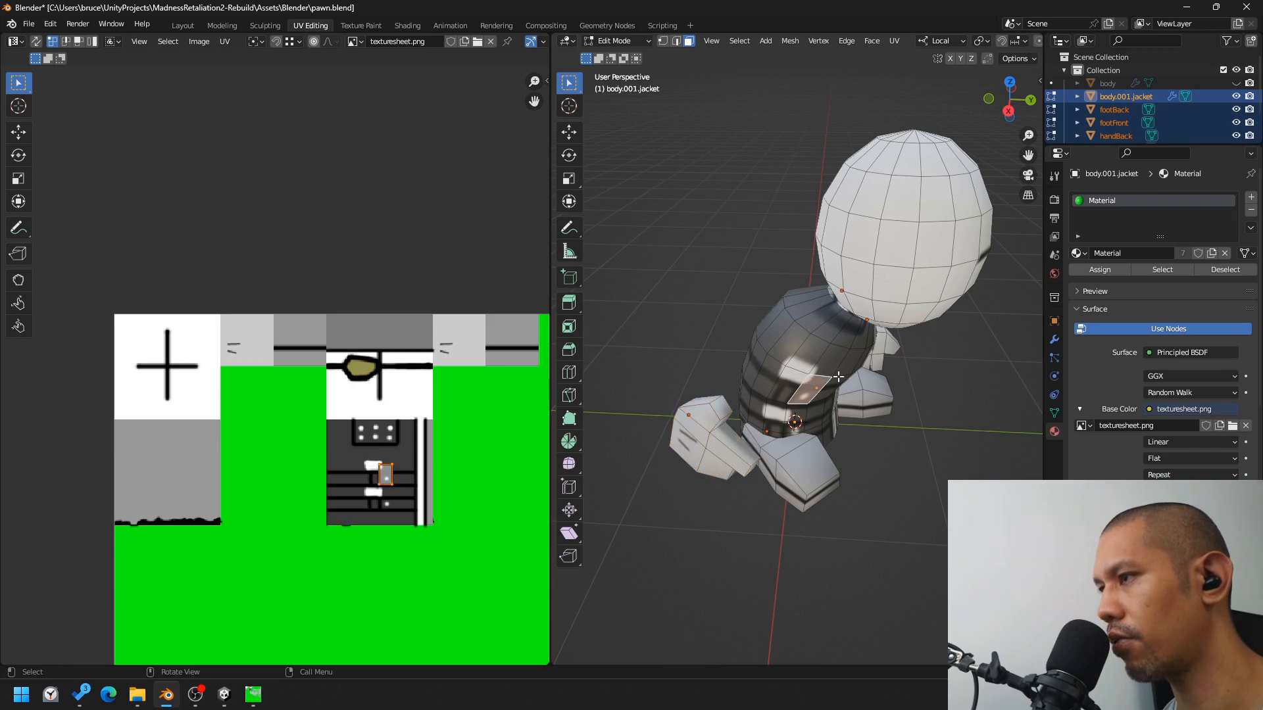
{"action": "key", "text": "a"}
{"action": "scroll", "coordinate": [391, 459], "scroll_direction": "up", "scroll_amount": 1}
{"action": "scroll", "coordinate": [391, 458], "scroll_direction": "up", "scroll_amount": 3}
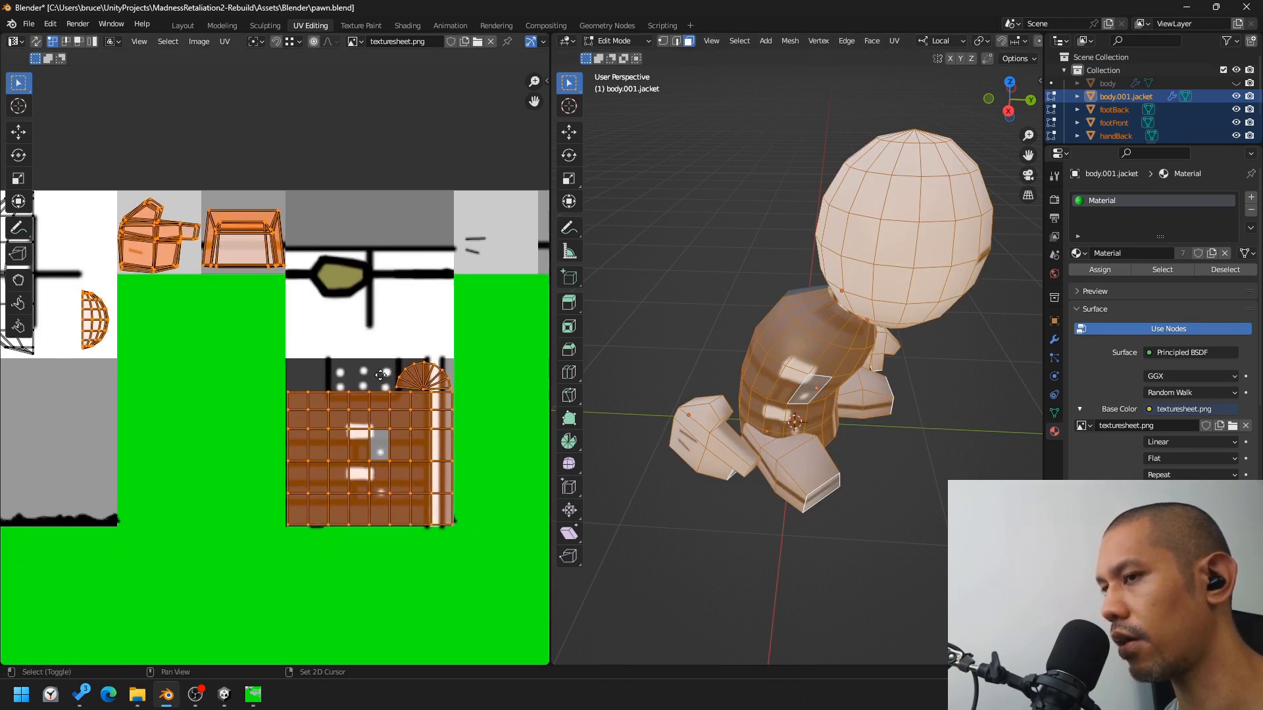
{"action": "middle_click_drag", "start_coordinate": [384, 393], "coordinate": [246, 387]}
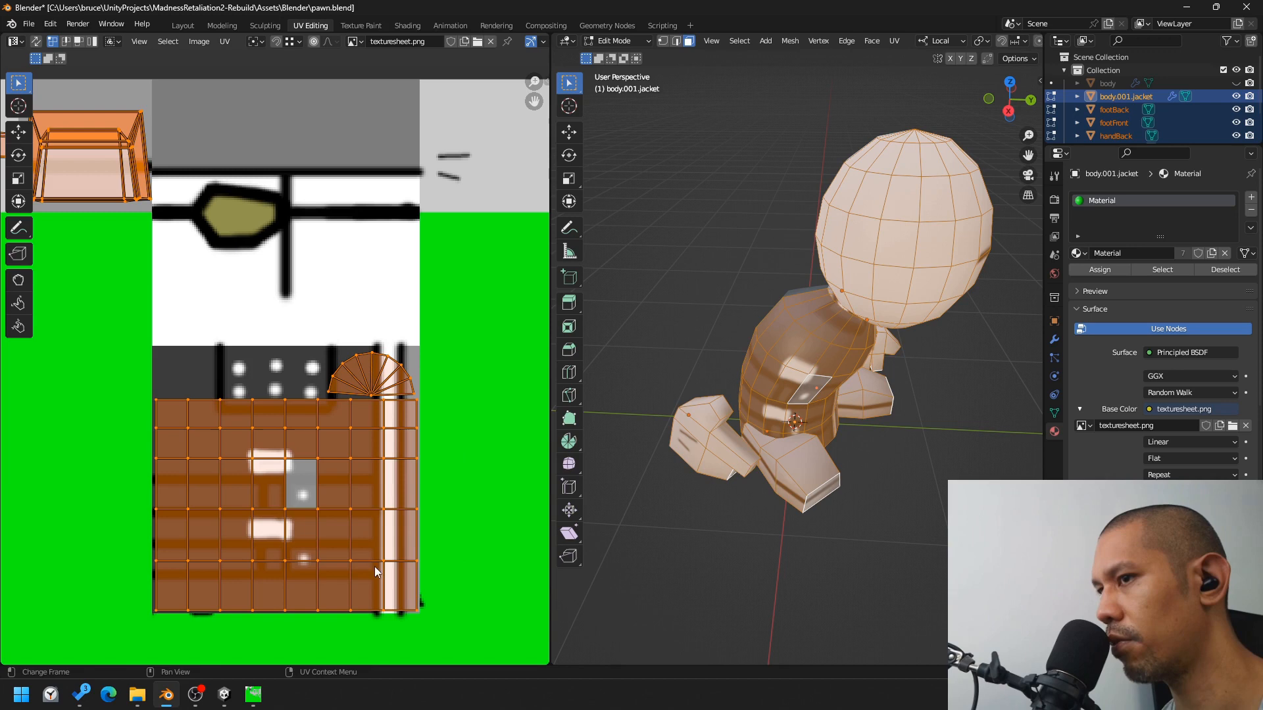
{"action": "left_click", "coordinate": [410, 371]}
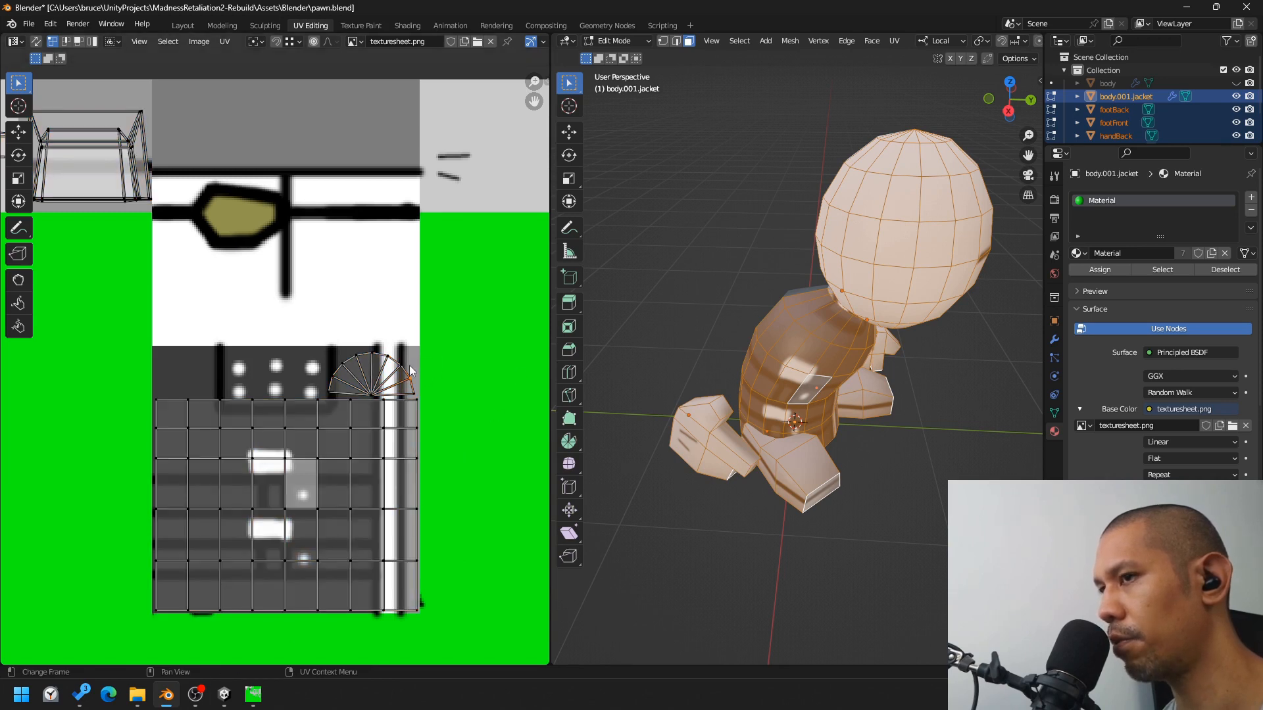
{"action": "key", "text": "l"}
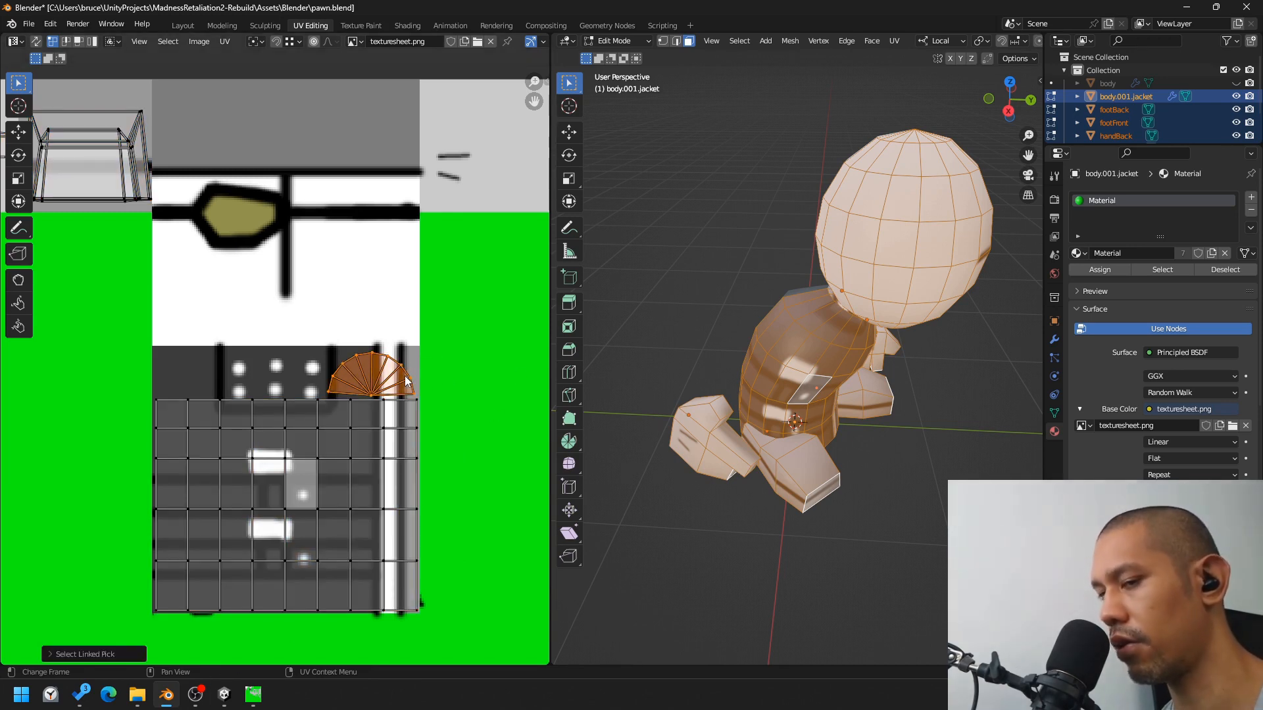
{"action": "key", "text": "g"}
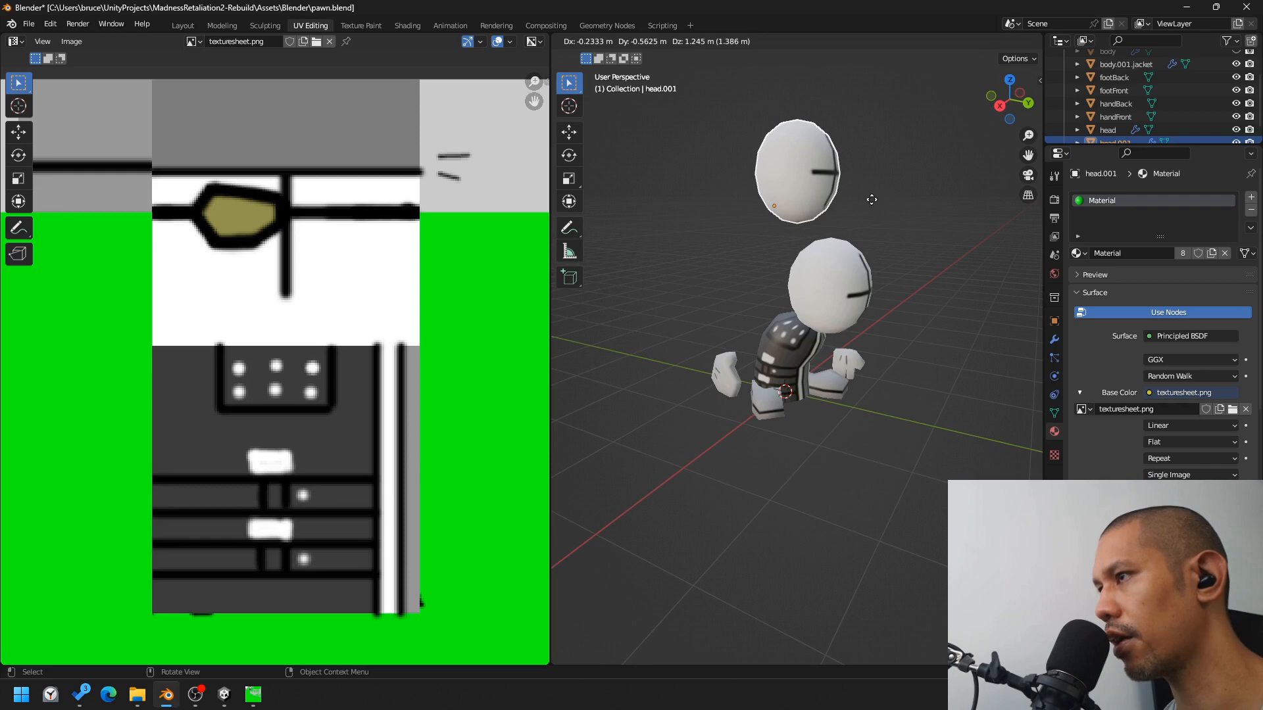
Step: Keep the duplicated head in place with the original head hidden, and rename the copy to head.001.goggles
{"action": "right_click", "coordinate": [879, 238]}
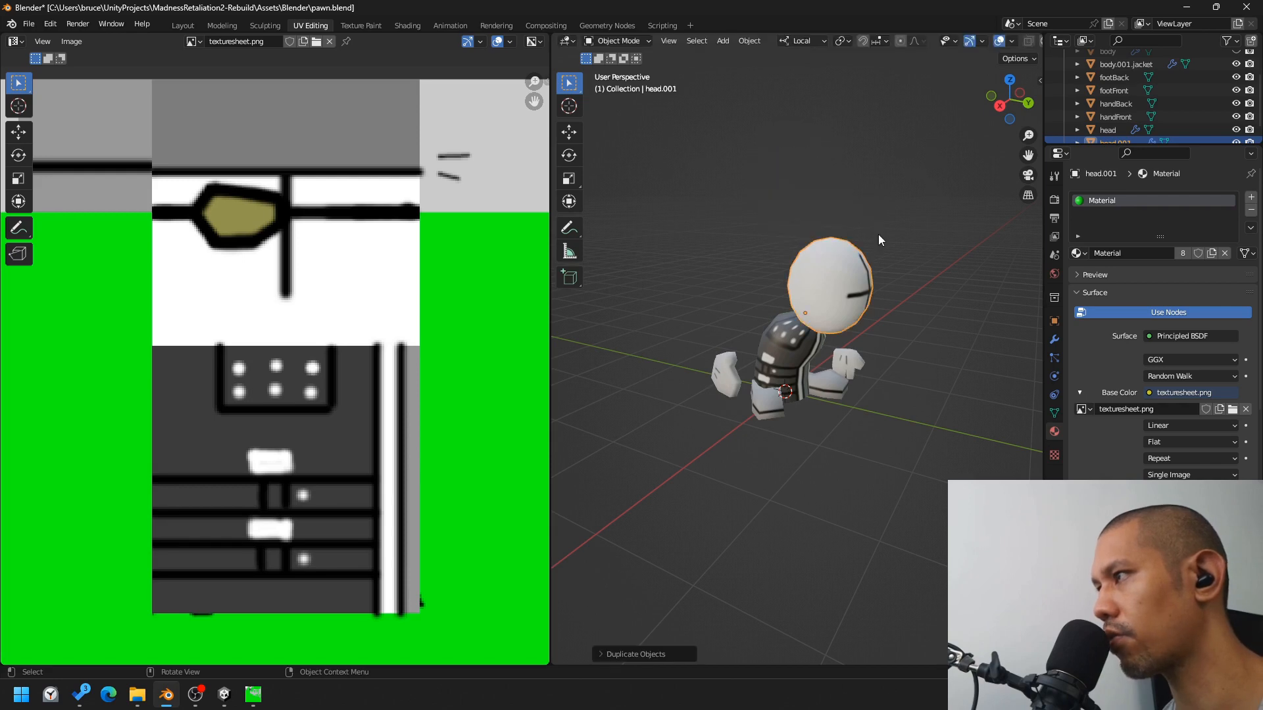
{"action": "scroll", "coordinate": [1183, 73], "scroll_direction": "down", "scroll_amount": 1}
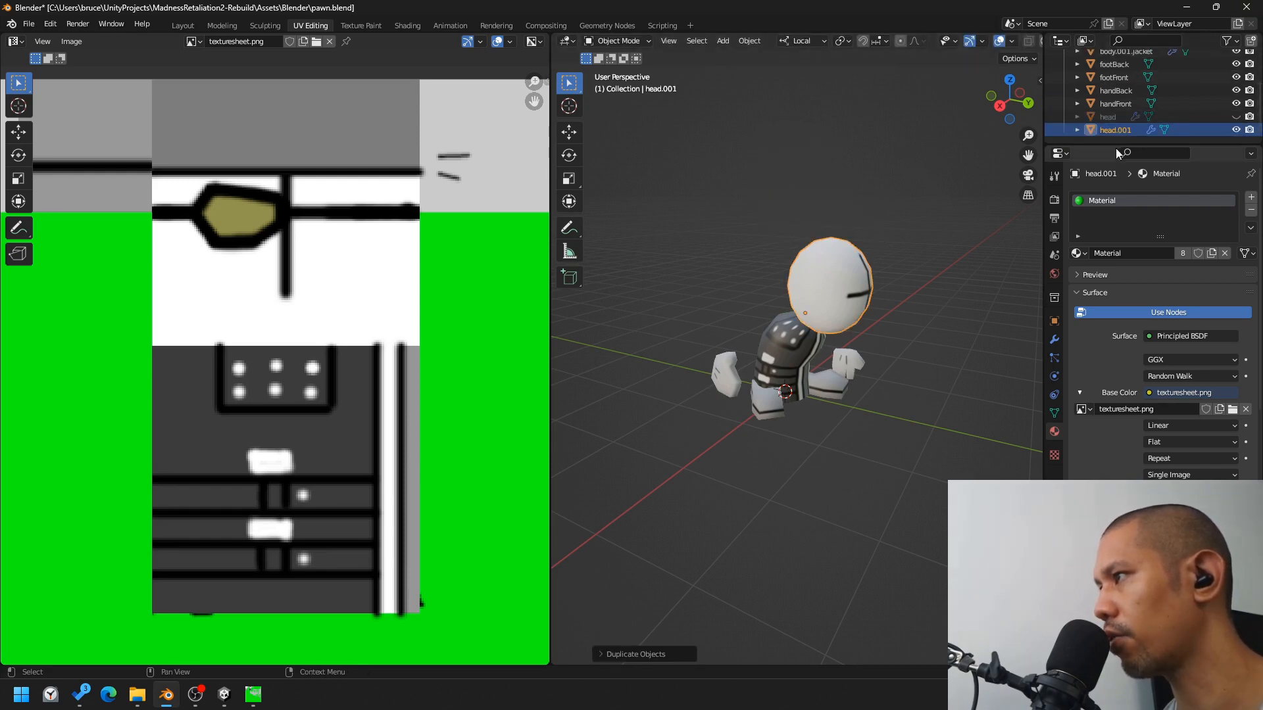
{"action": "double_click", "coordinate": [1151, 131]}
{"action": "left_click", "coordinate": [1168, 135]}
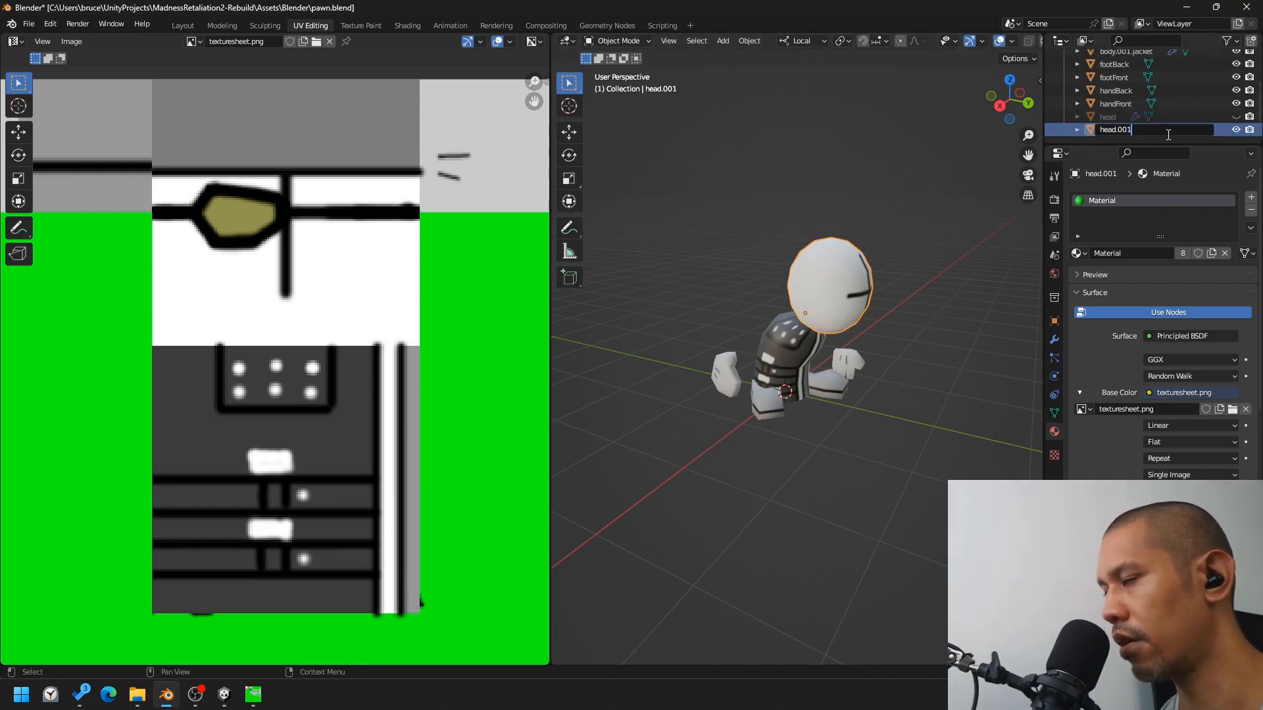
{"action": "type", "text": ".goggles"}
{"action": "key", "text": "Return"}
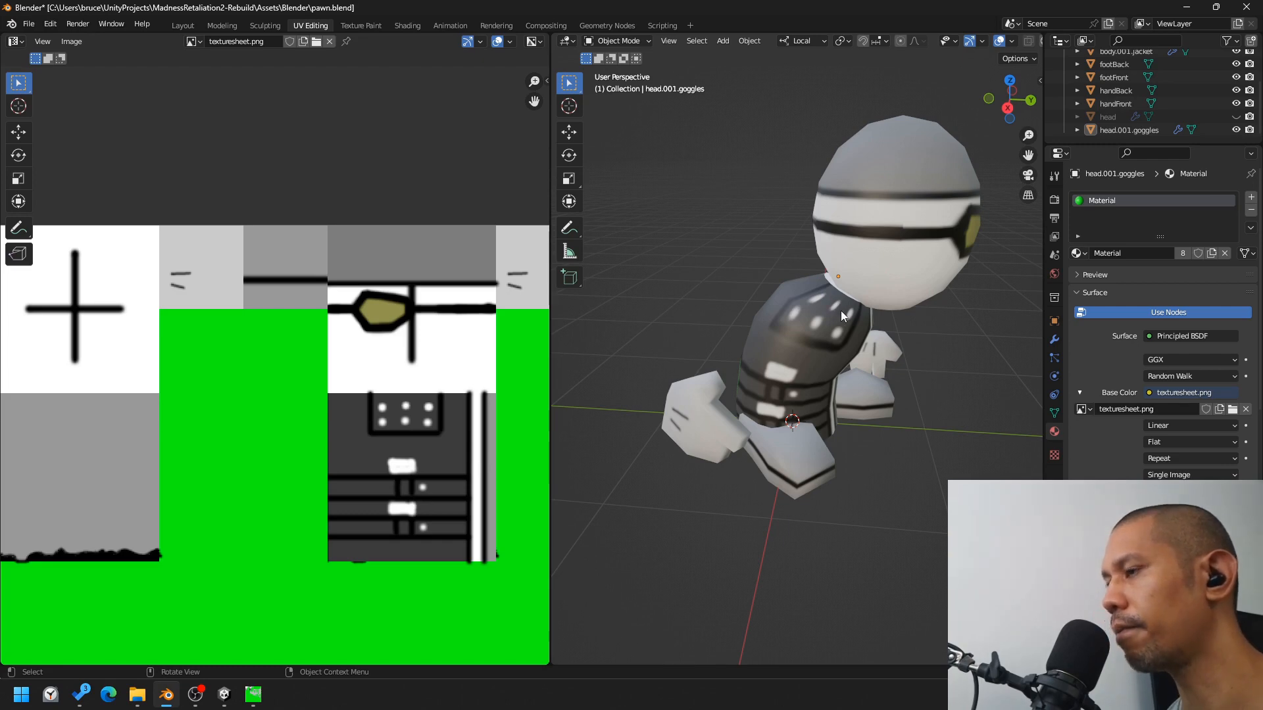
{"action": "middle_click_drag", "start_coordinate": [775, 180], "coordinate": [825, 203]}
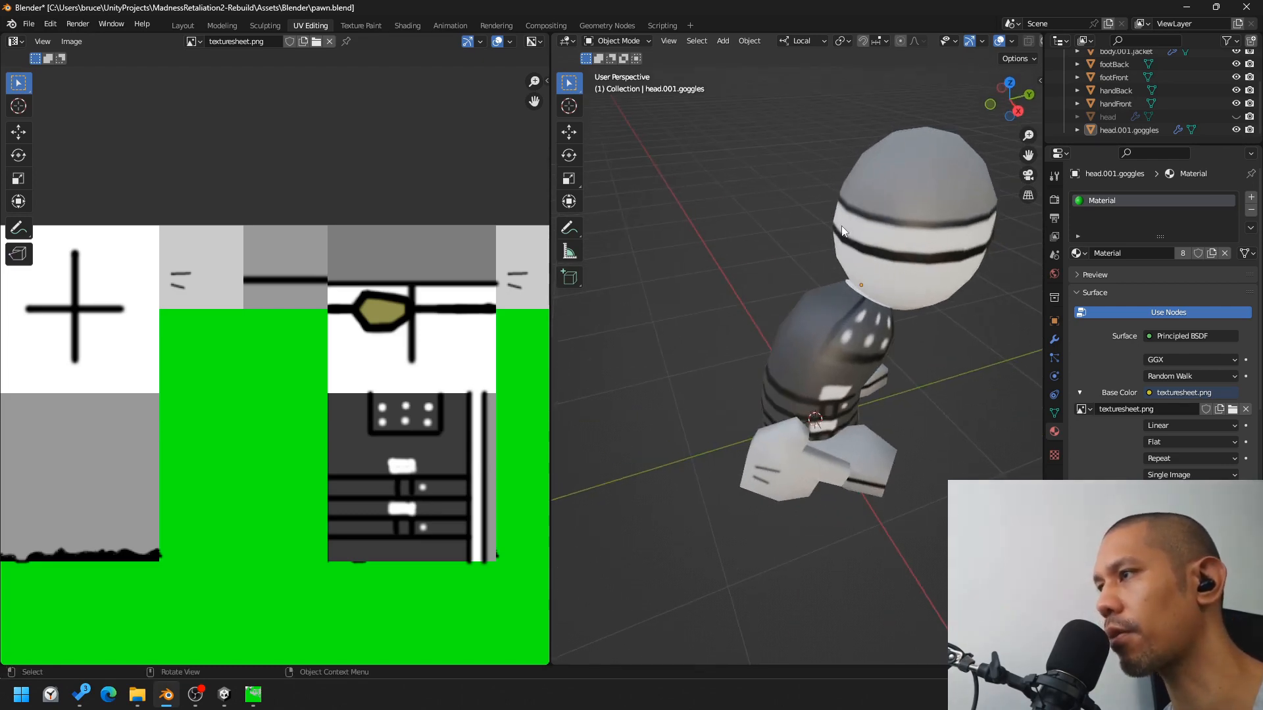
Step: Switch to Unity, set the Main Camera's solid background color to black, and widen the Game view
{"action": "key", "text": "alt+Tab"}
{"action": "left_click_drag", "start_coordinate": [602, 274], "coordinate": [710, 253]}
{"action": "scroll", "coordinate": [846, 211], "scroll_direction": "up", "scroll_amount": 3}
{"action": "scroll", "coordinate": [796, 232], "scroll_direction": "down", "scroll_amount": 3}
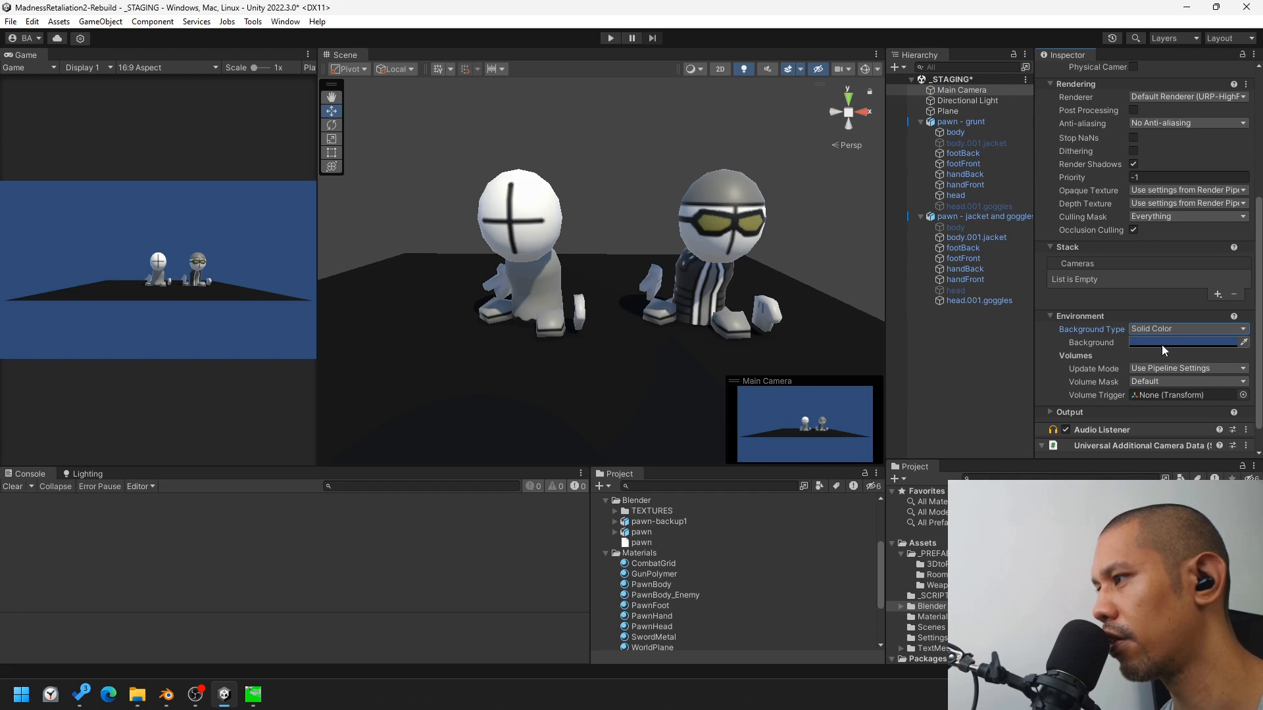
{"action": "left_click", "coordinate": [1163, 343]}
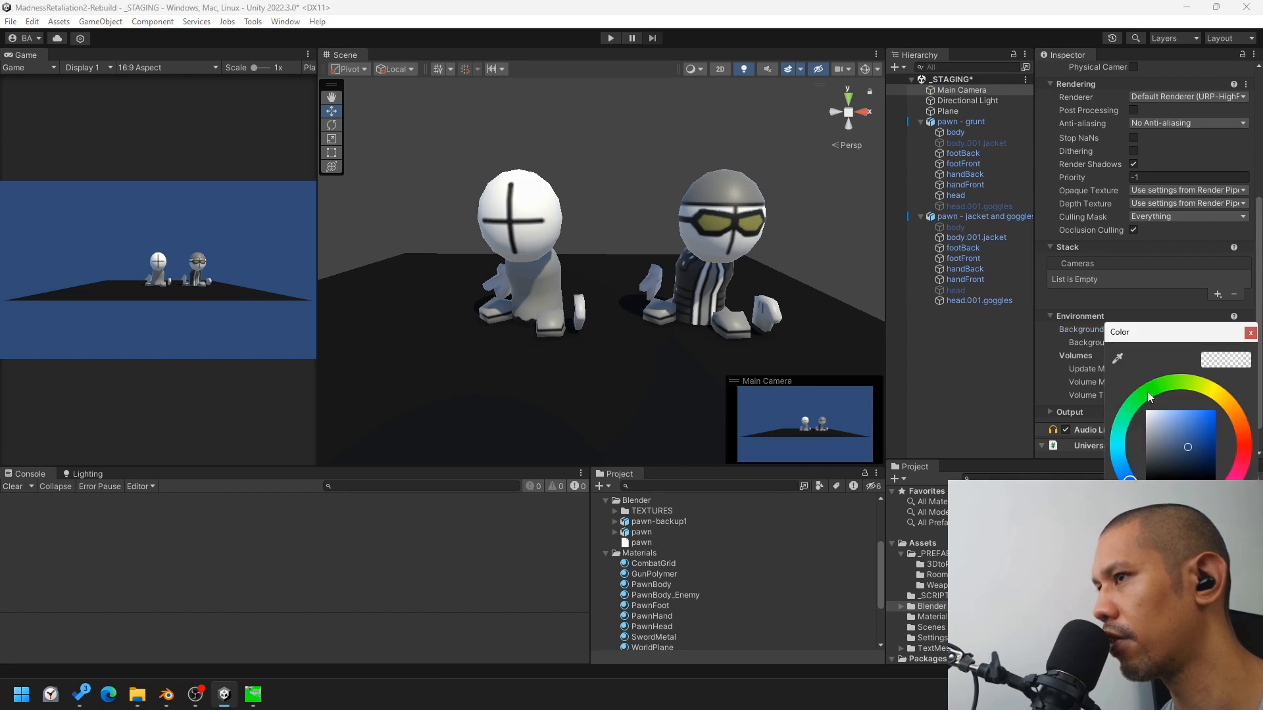
{"action": "left_click_drag", "start_coordinate": [1176, 478], "coordinate": [1146, 479]}
{"action": "left_click", "coordinate": [1250, 333]}
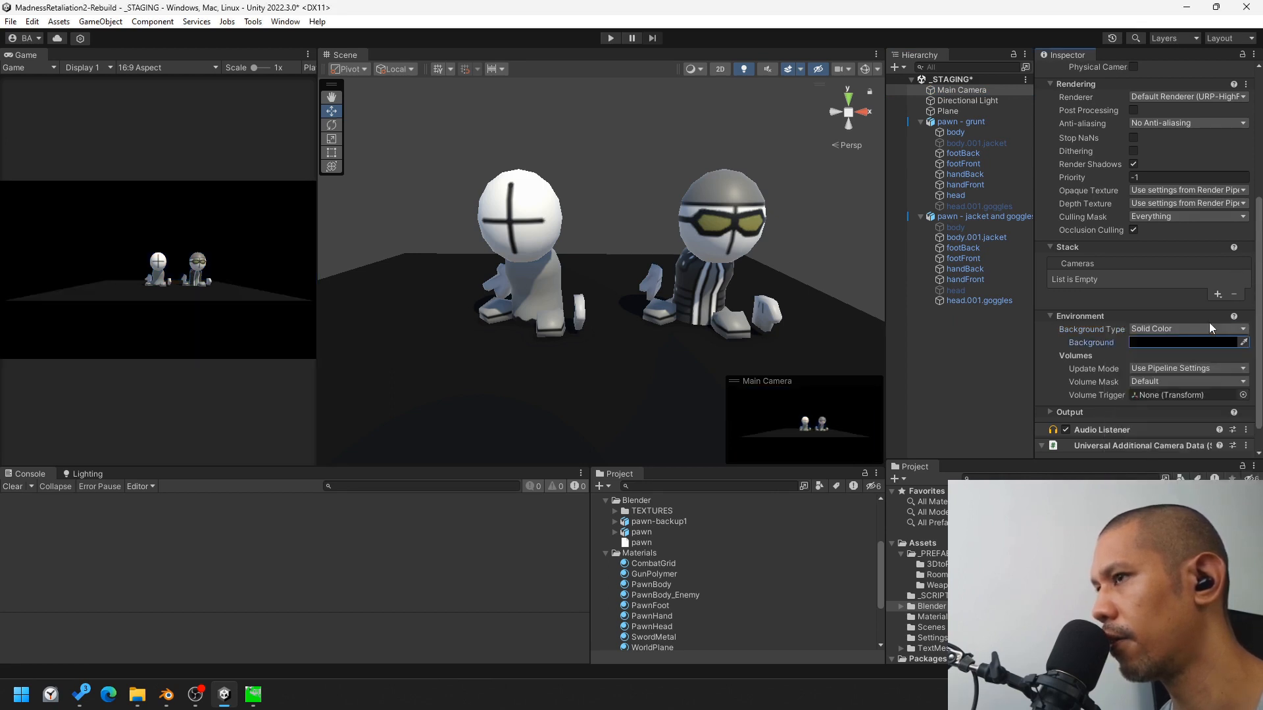
{"action": "left_click_drag", "start_coordinate": [319, 257], "coordinate": [750, 301]}
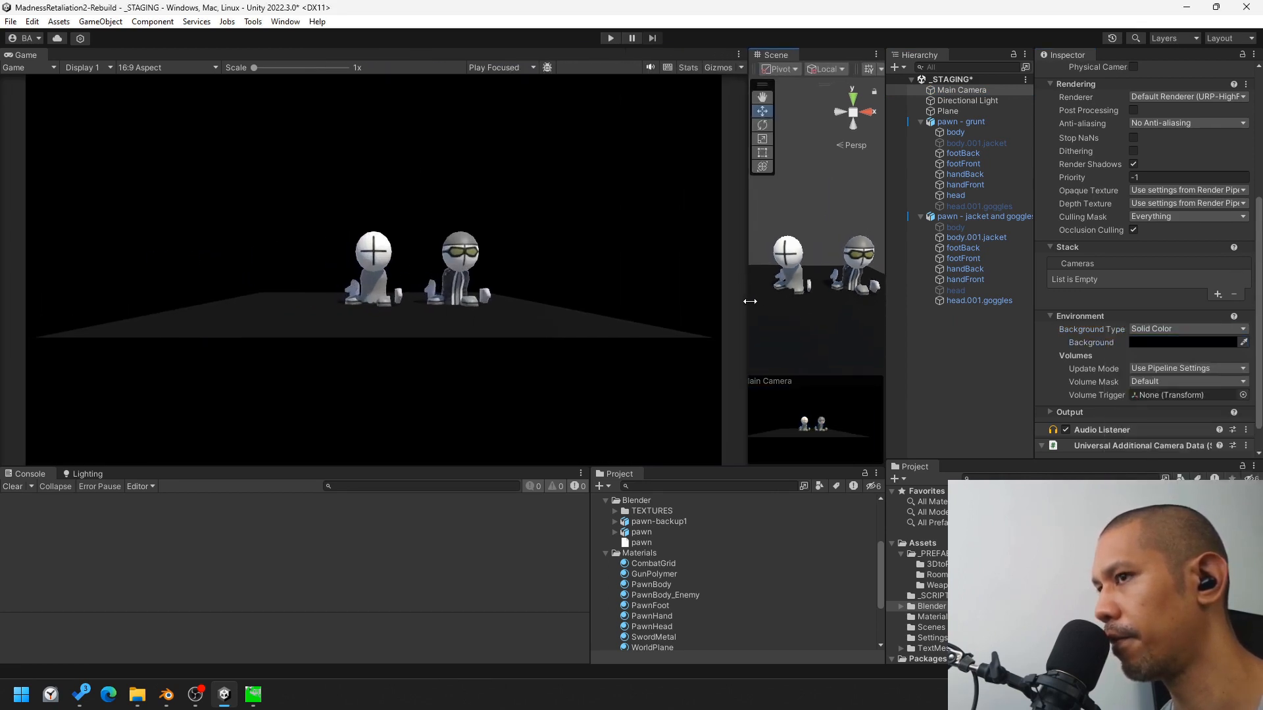